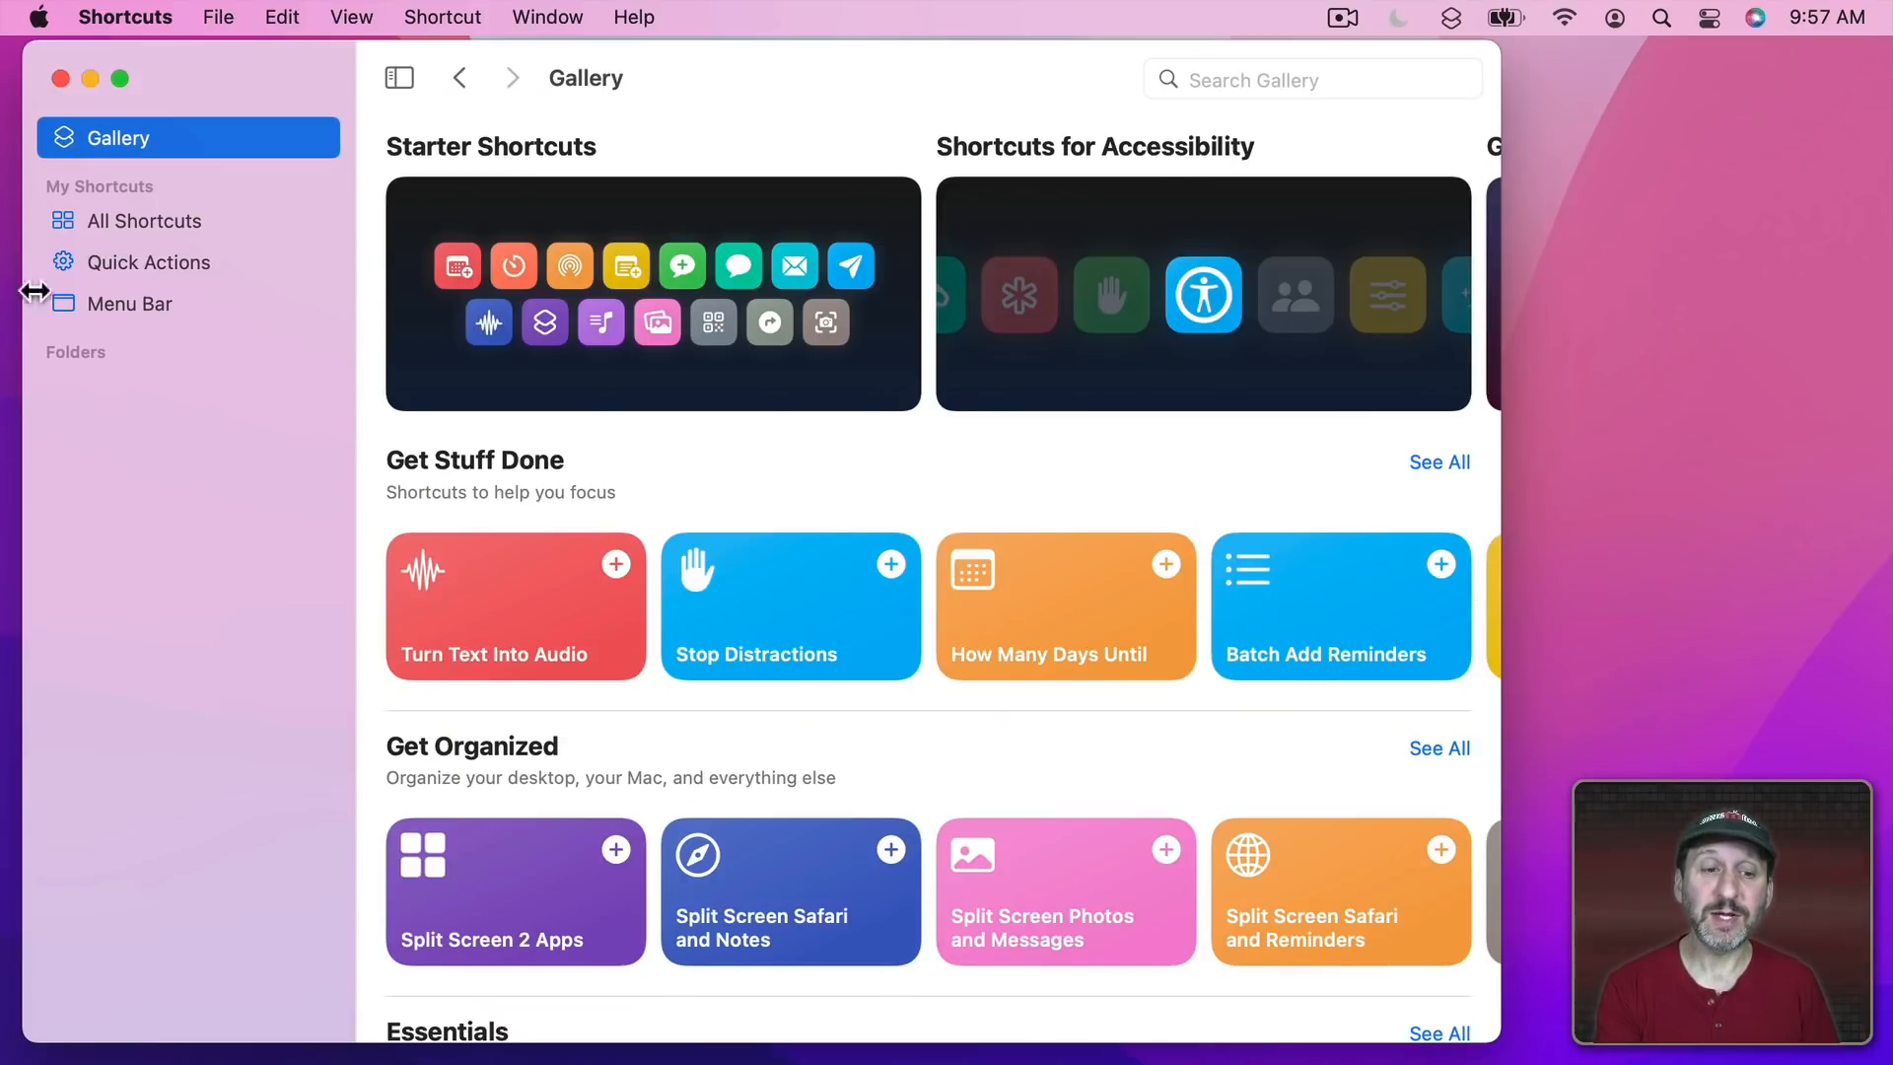
# Look through the All Shortcuts, Quick Actions and Menu Bar collections.
pyautogui.click(127, 218)
pyautogui.click(131, 260)
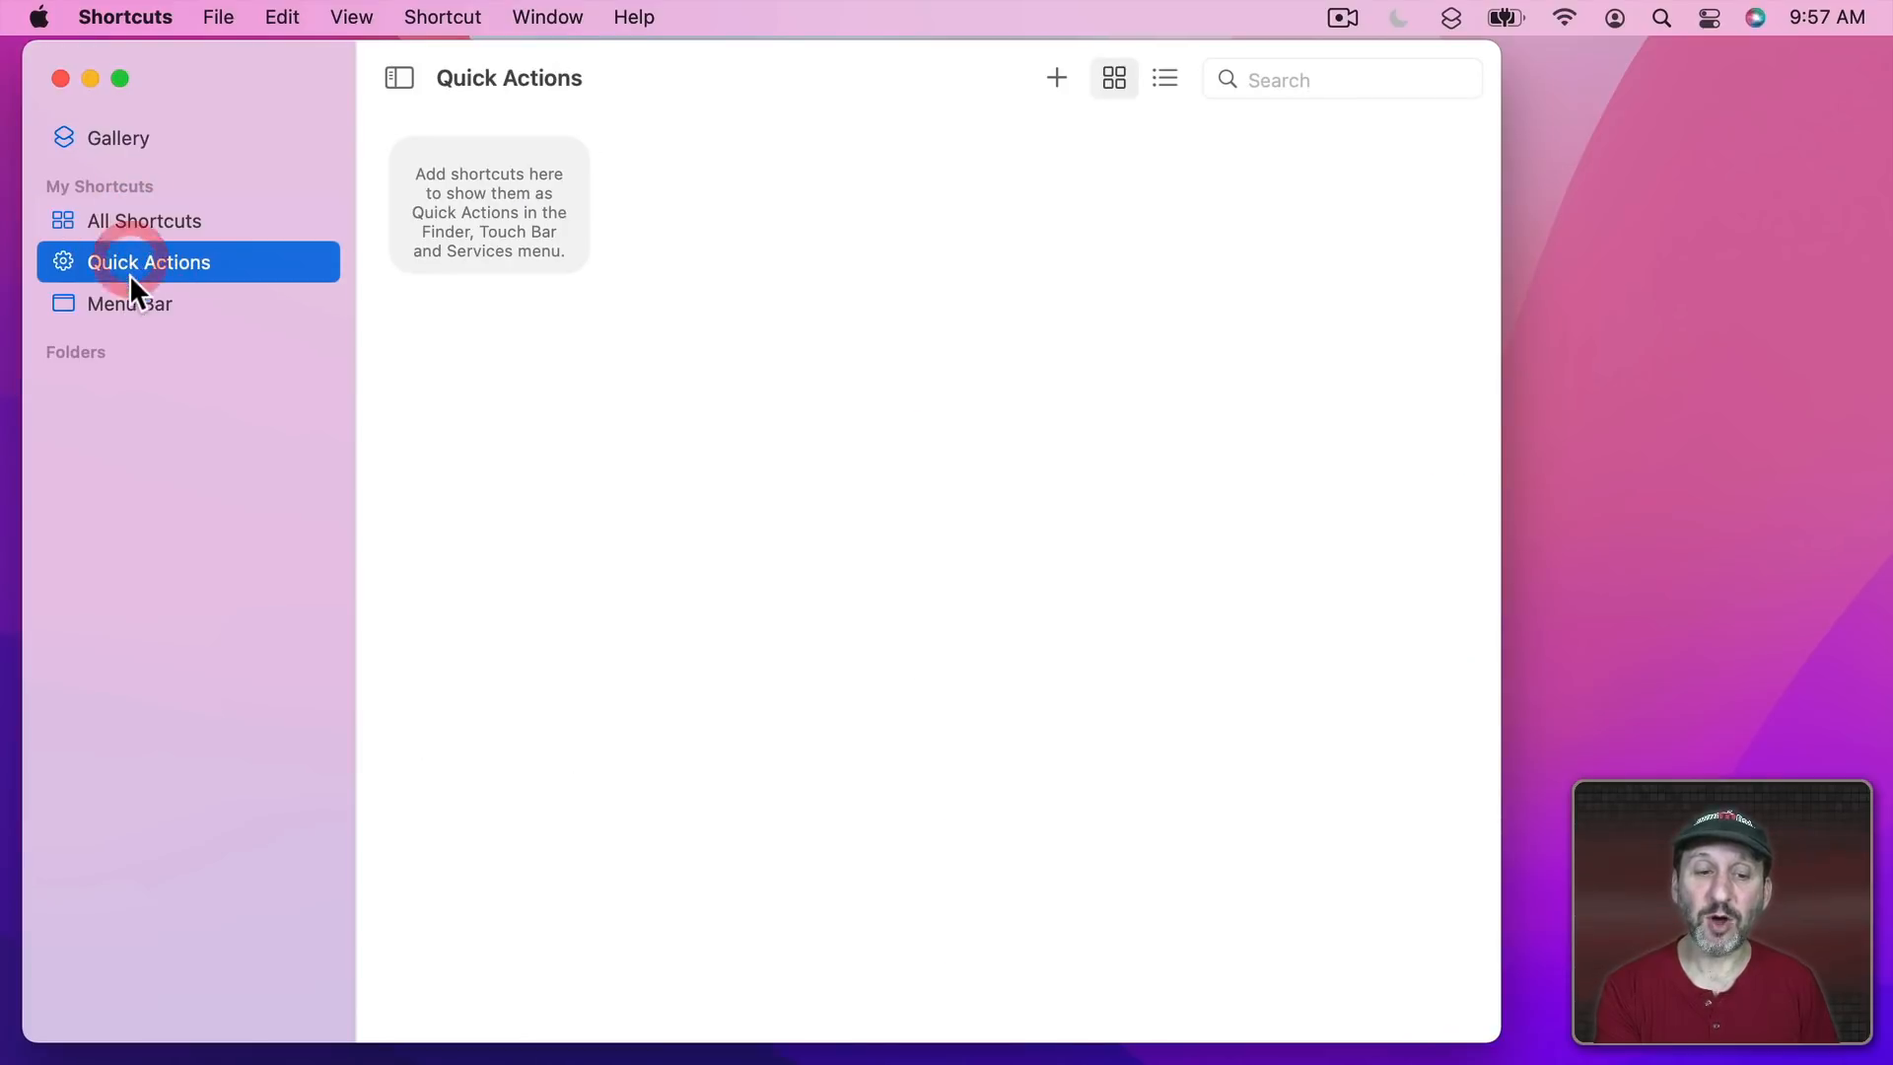
pyautogui.click(129, 297)
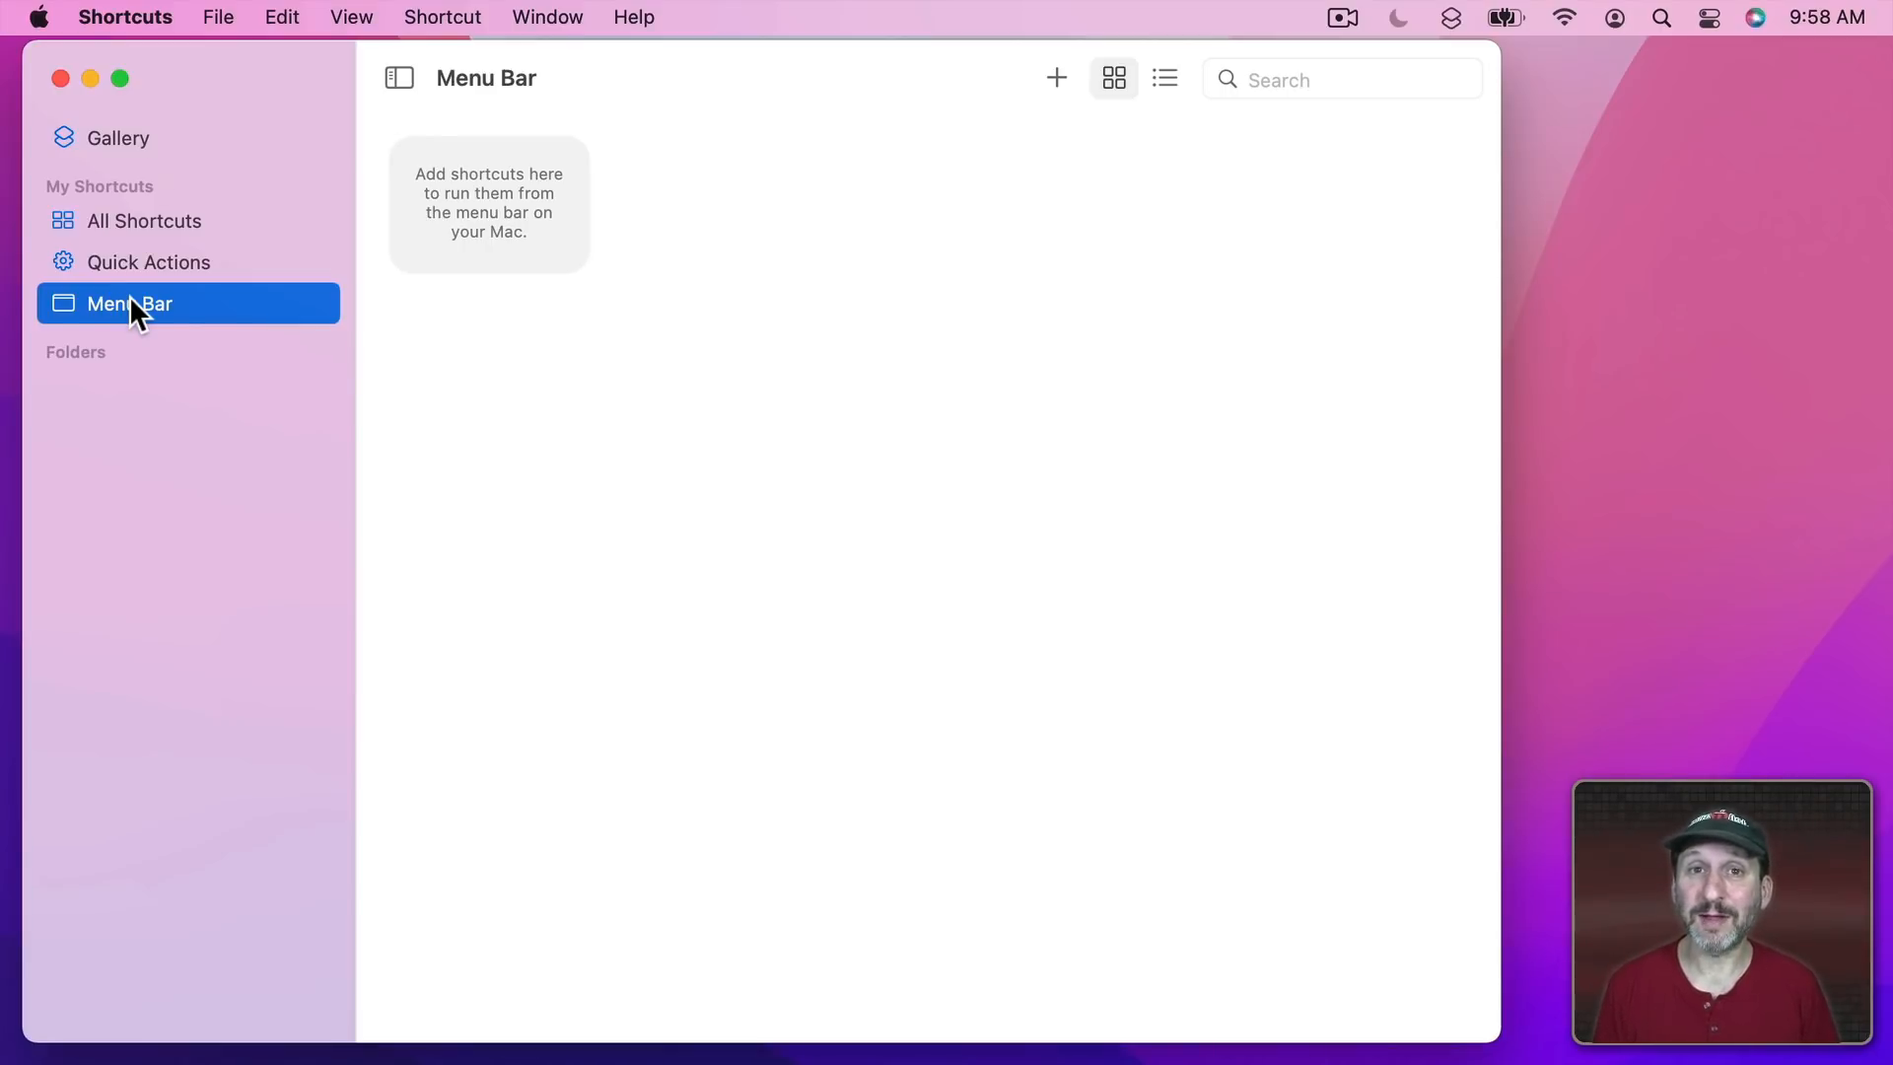
# Browse the Gallery's featured collections and its categories of ready-made shortcuts.
pyautogui.click(126, 139)
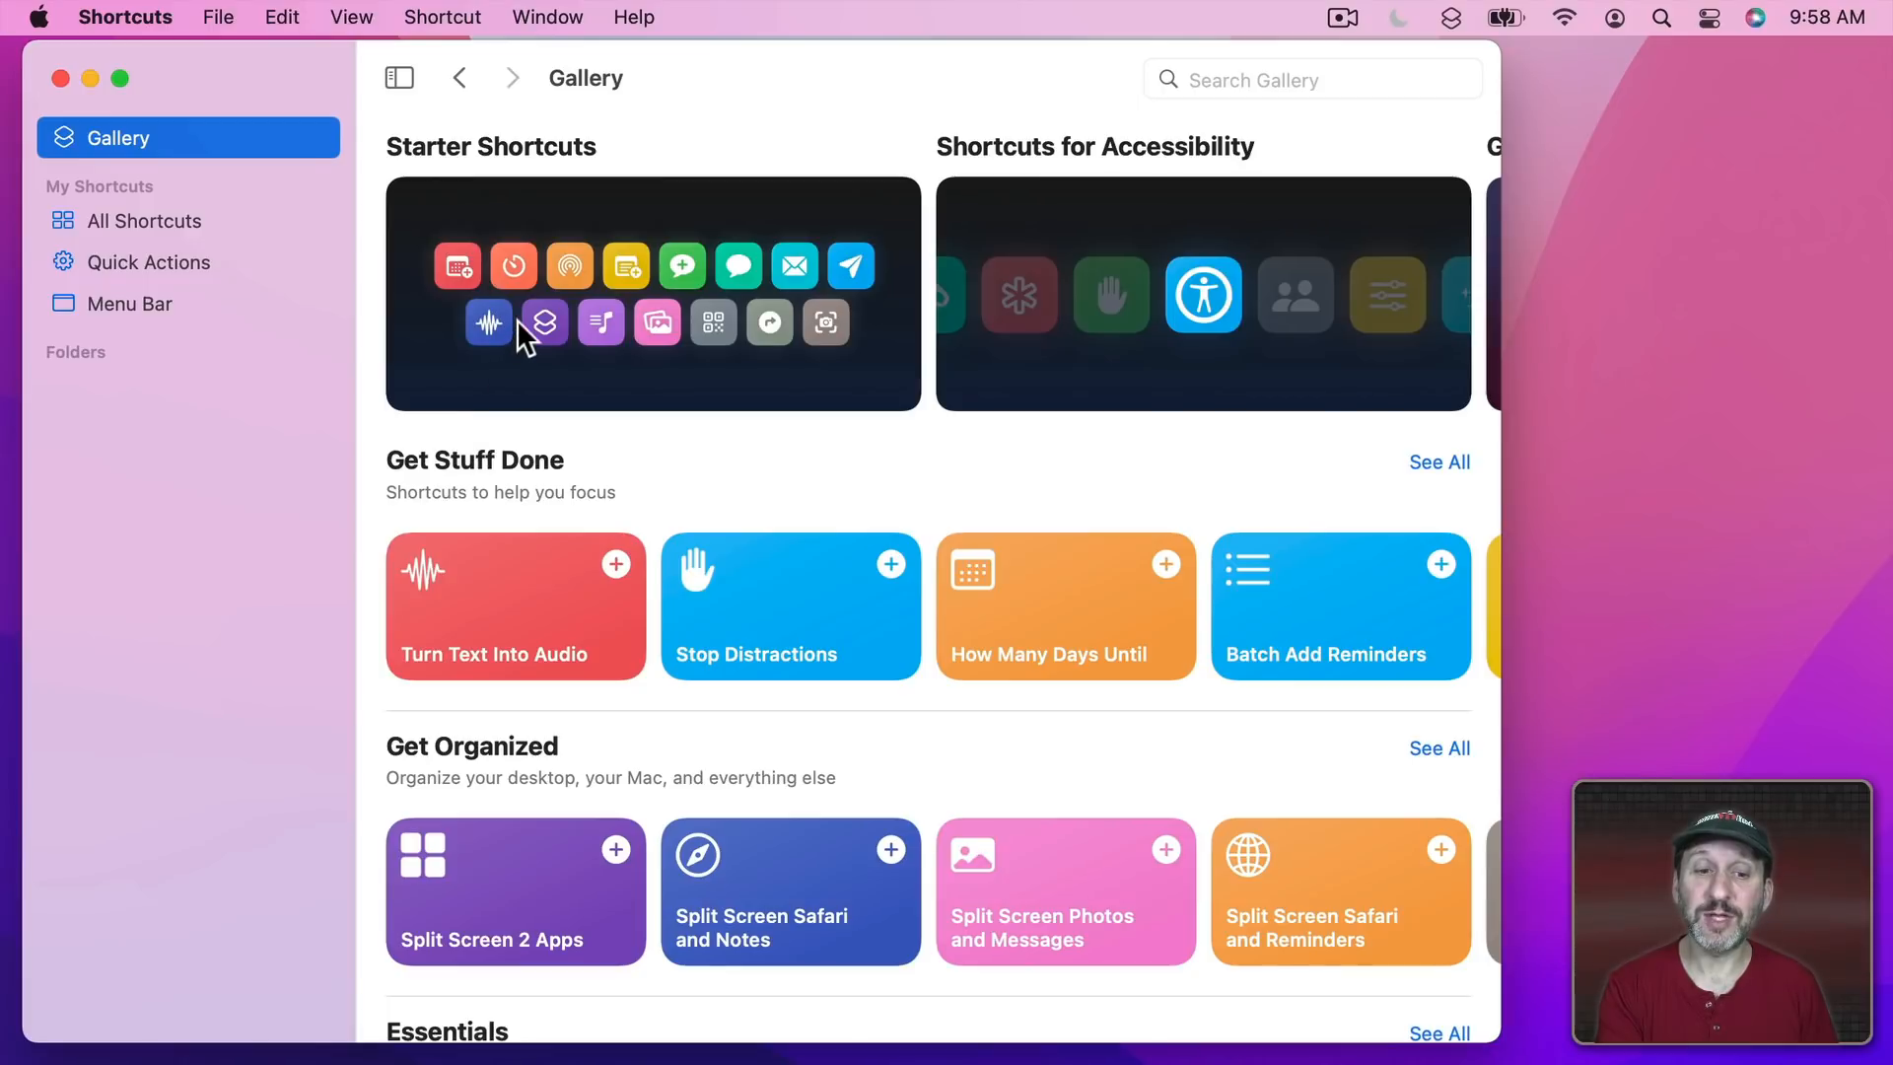
pyautogui.hscroll(10, 1132, 275)
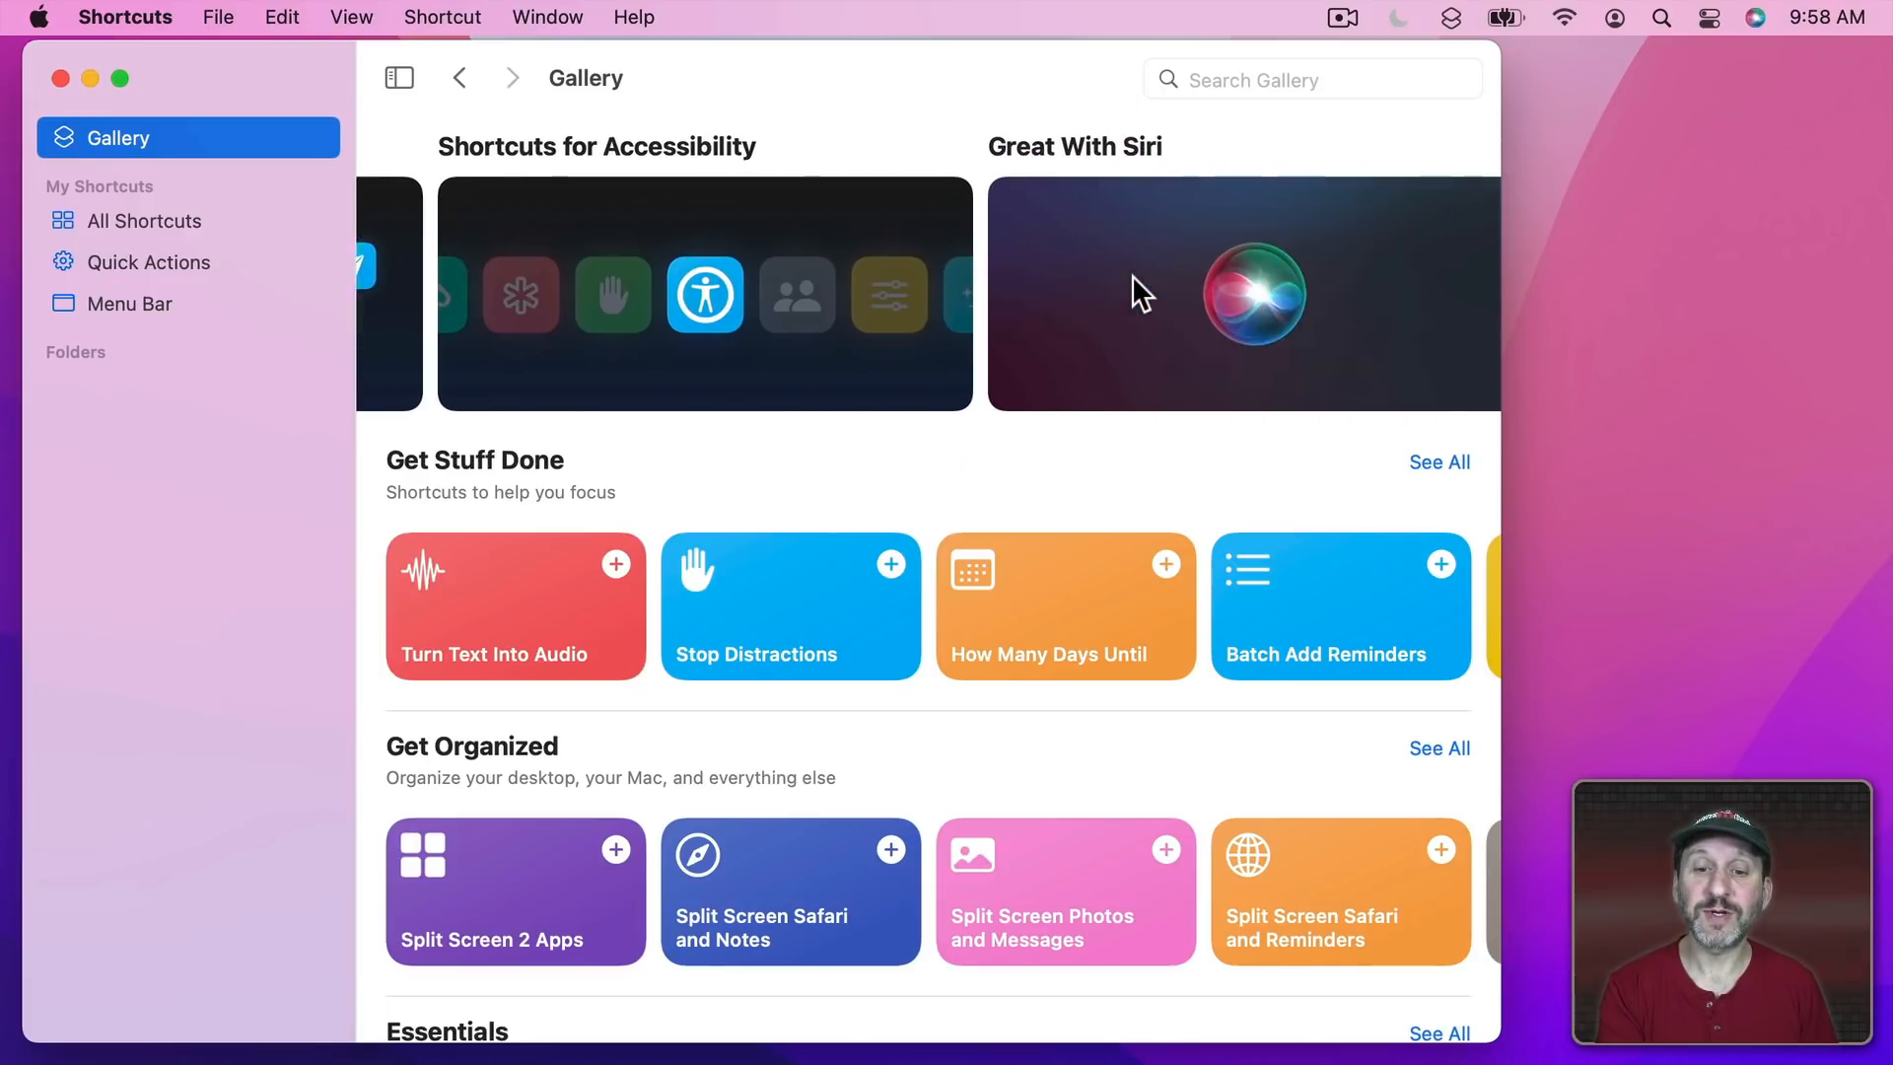
pyautogui.hscroll(10, 1132, 275)
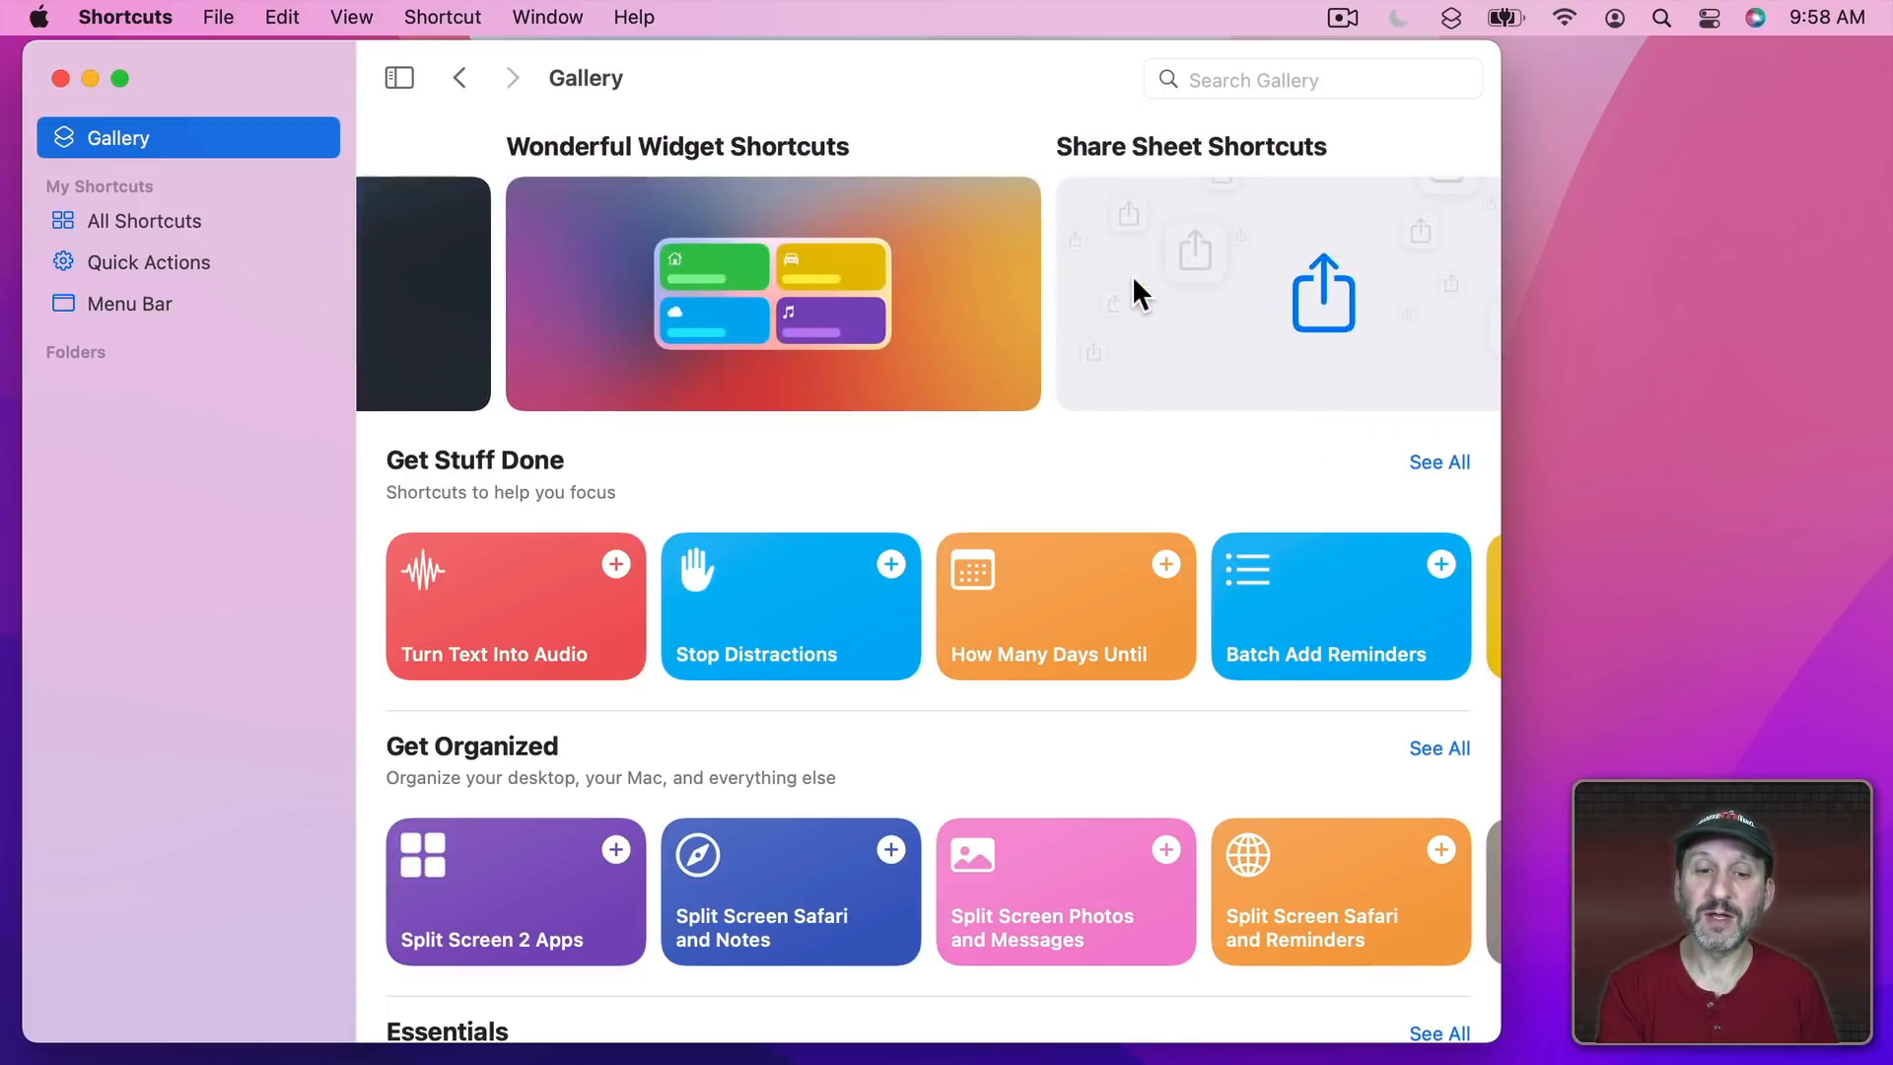
pyautogui.hscroll(10, 1132, 275)
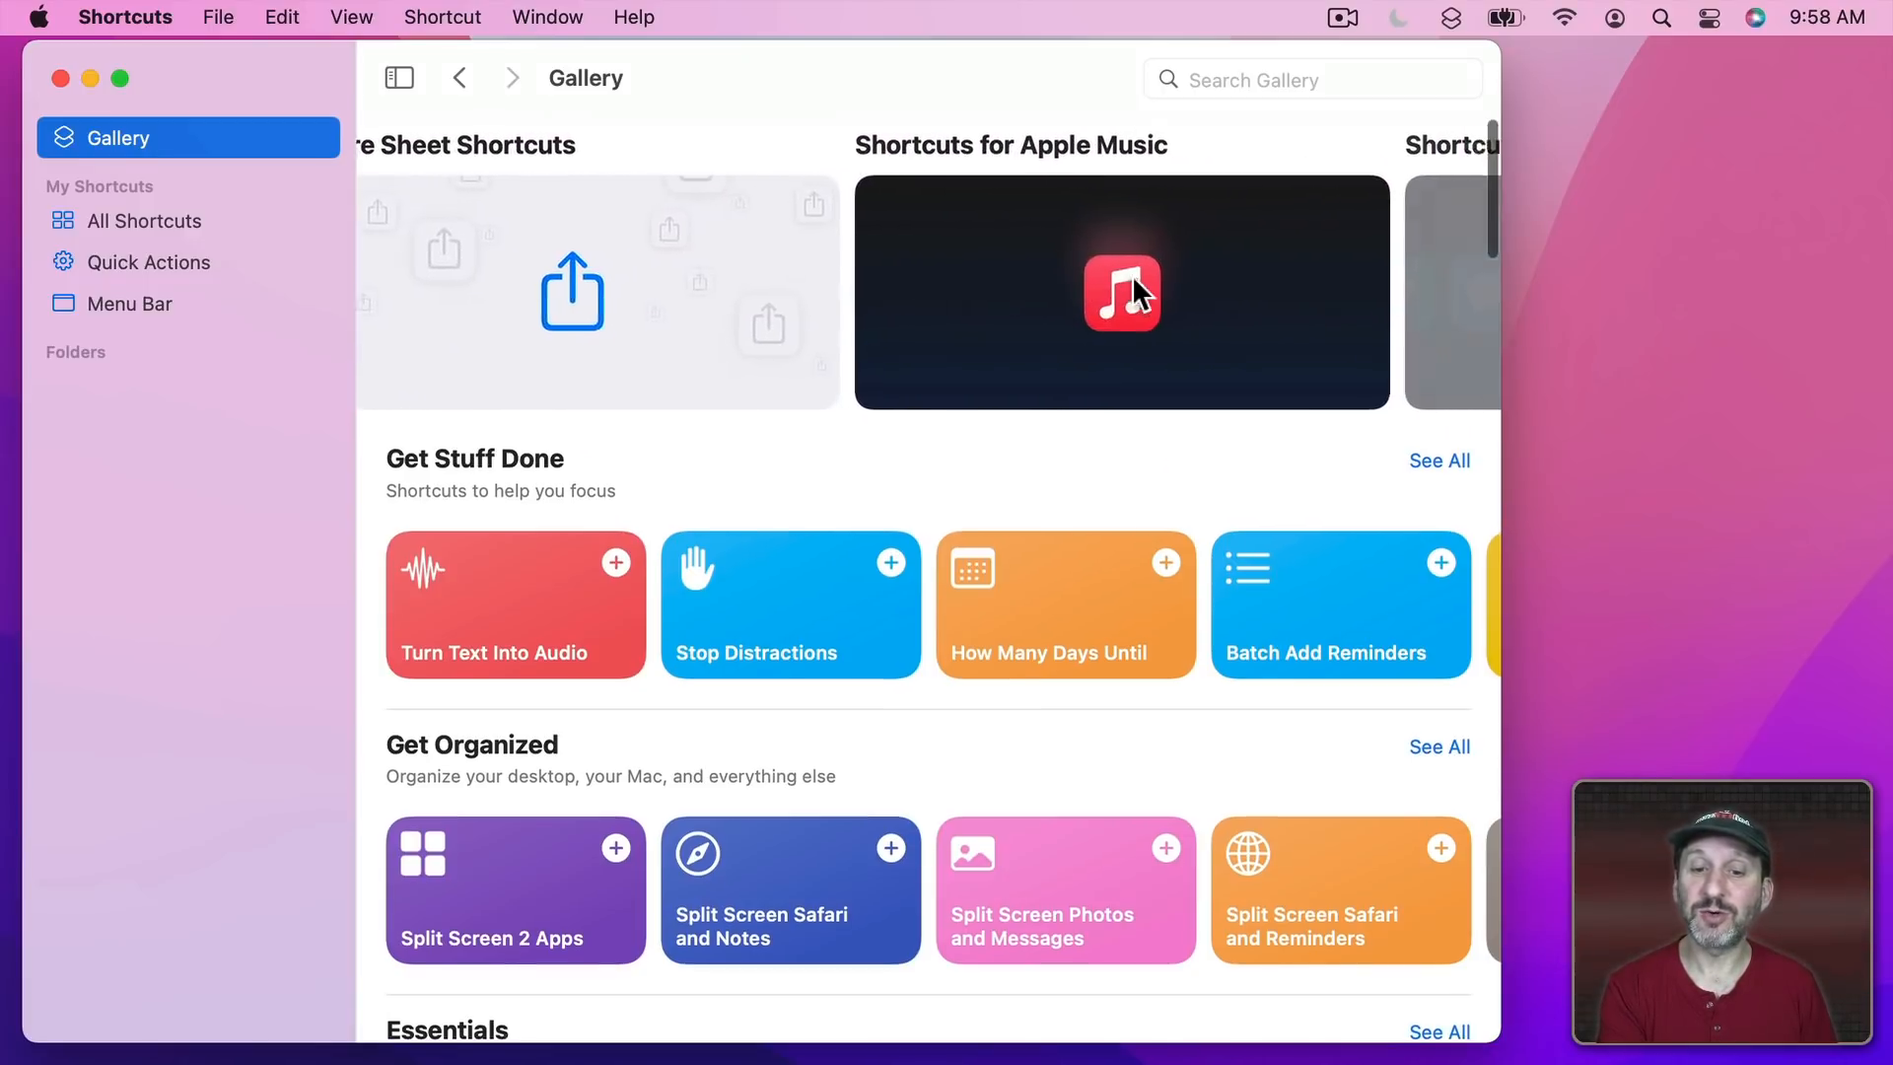
pyautogui.hscroll(-3, 1131, 275)
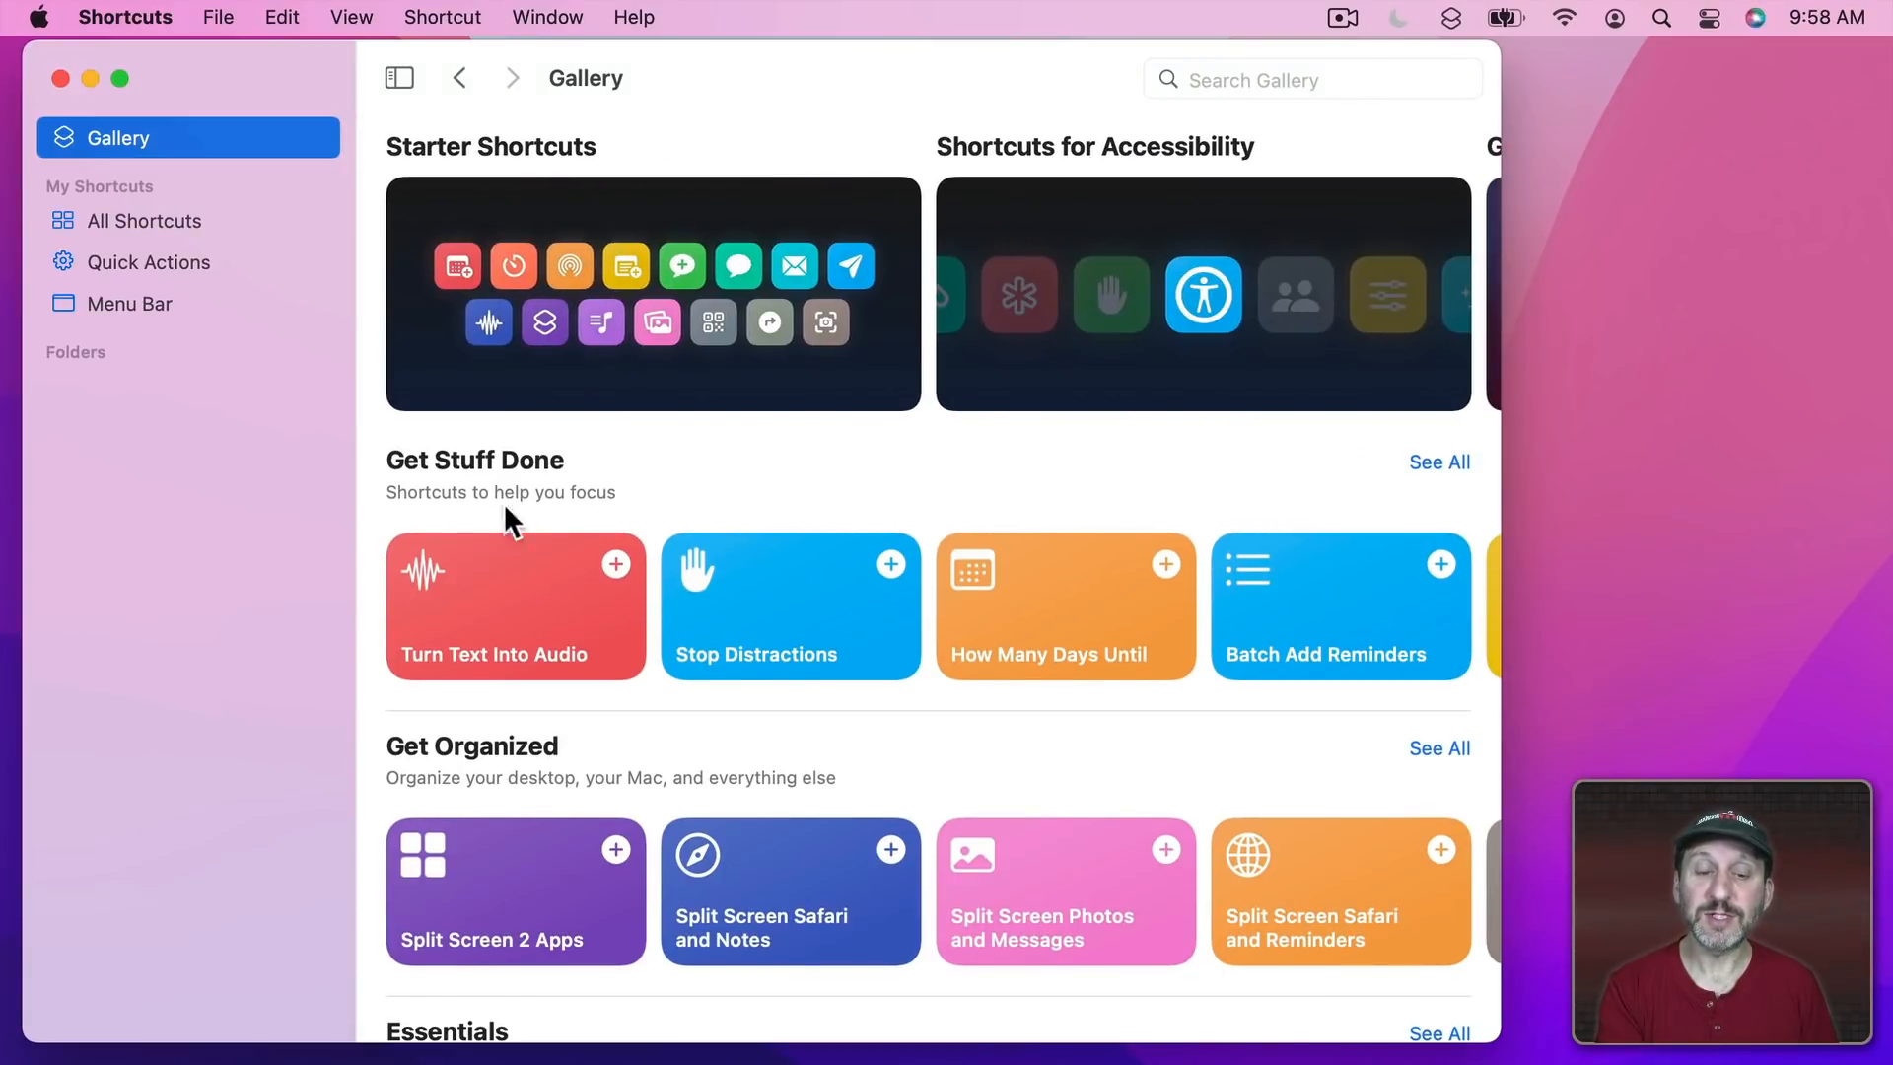
pyautogui.scroll(-5, 499, 597)
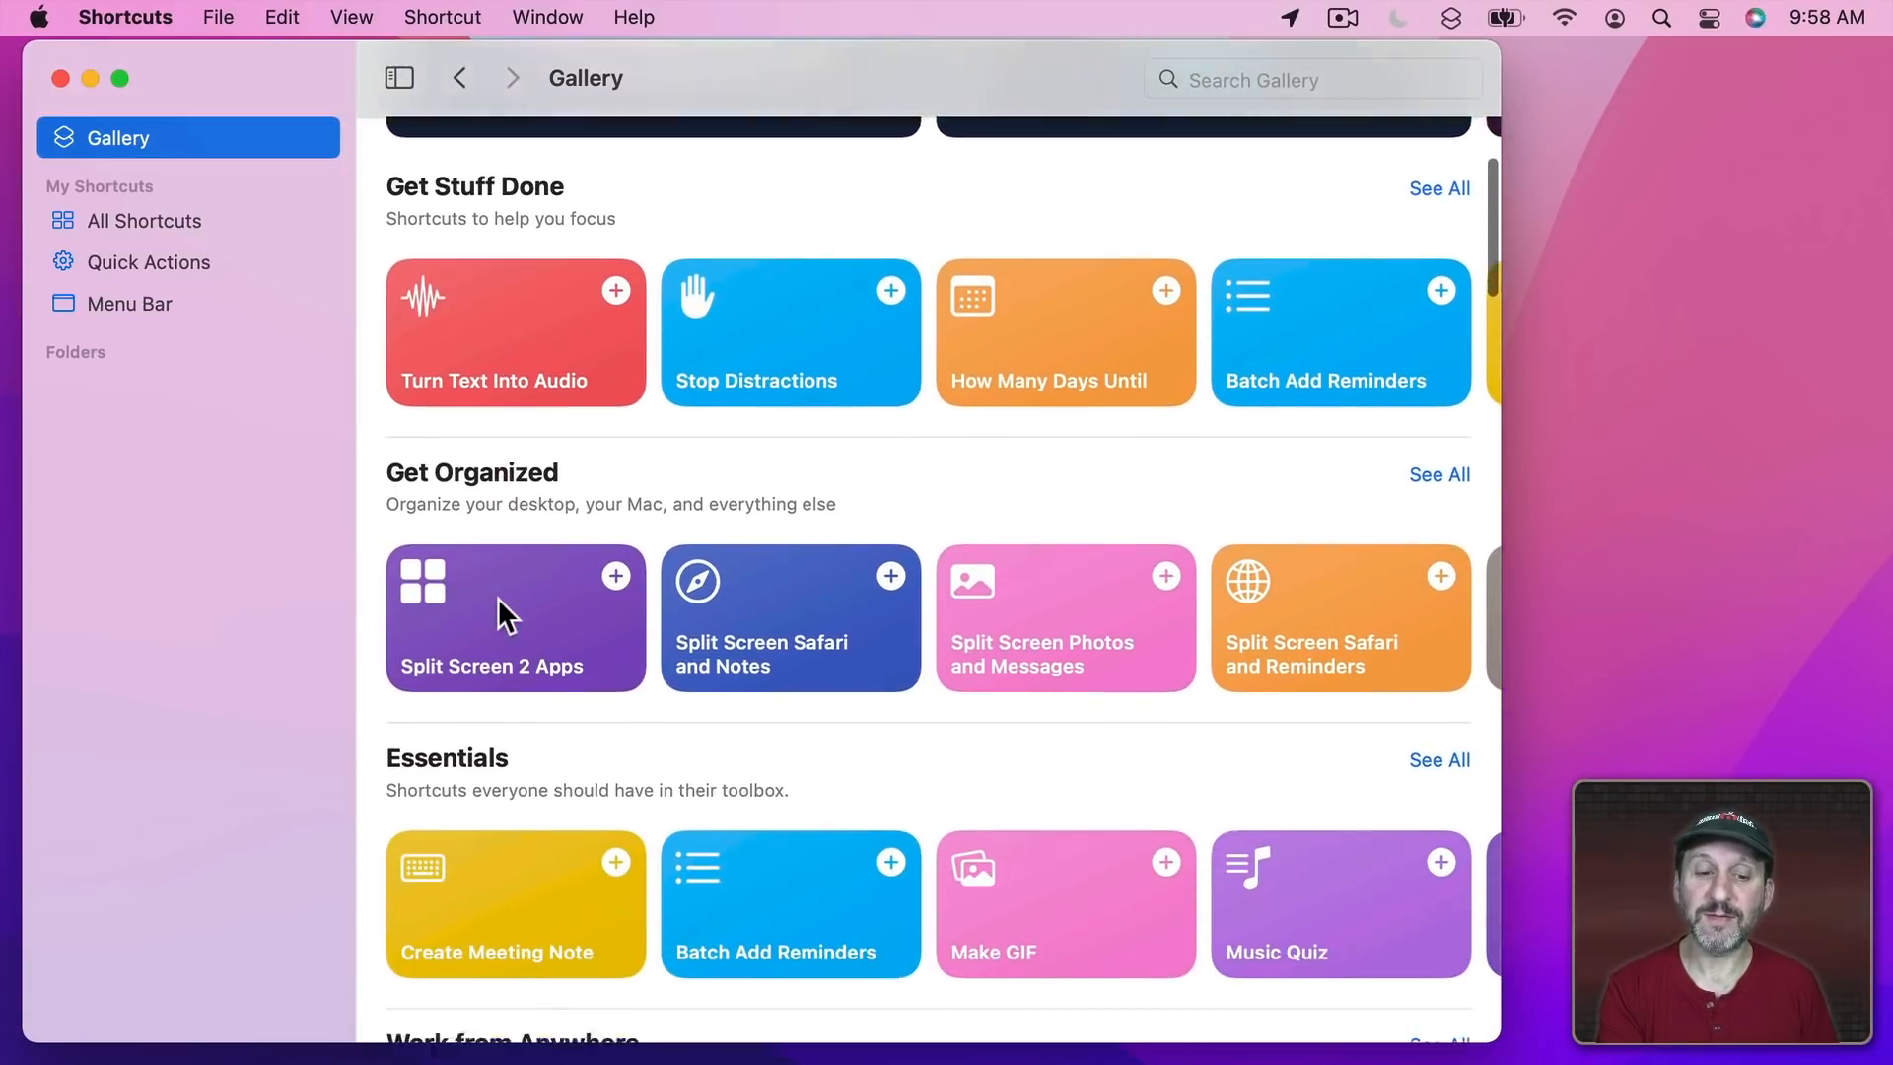
pyautogui.scroll(-10, 498, 598)
pyautogui.scroll(-2, 499, 613)
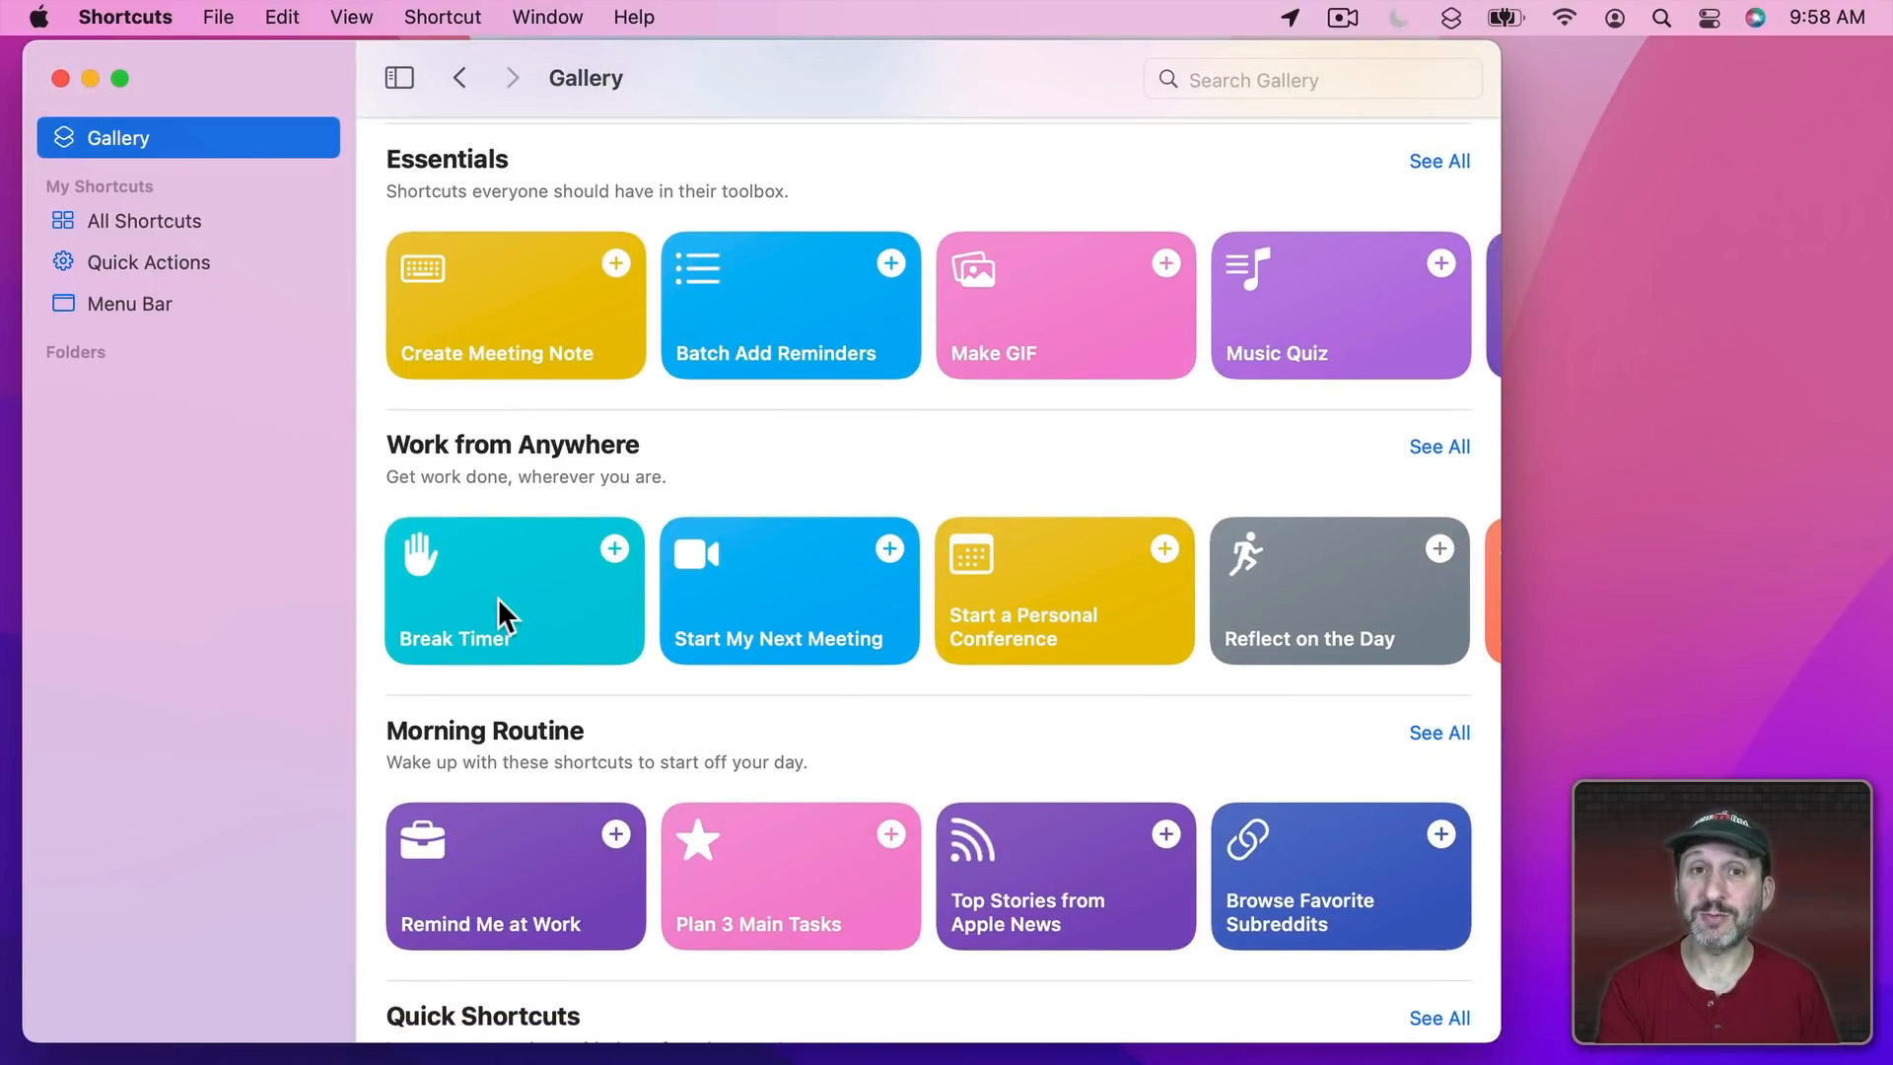
pyautogui.scroll(17, 593, 270)
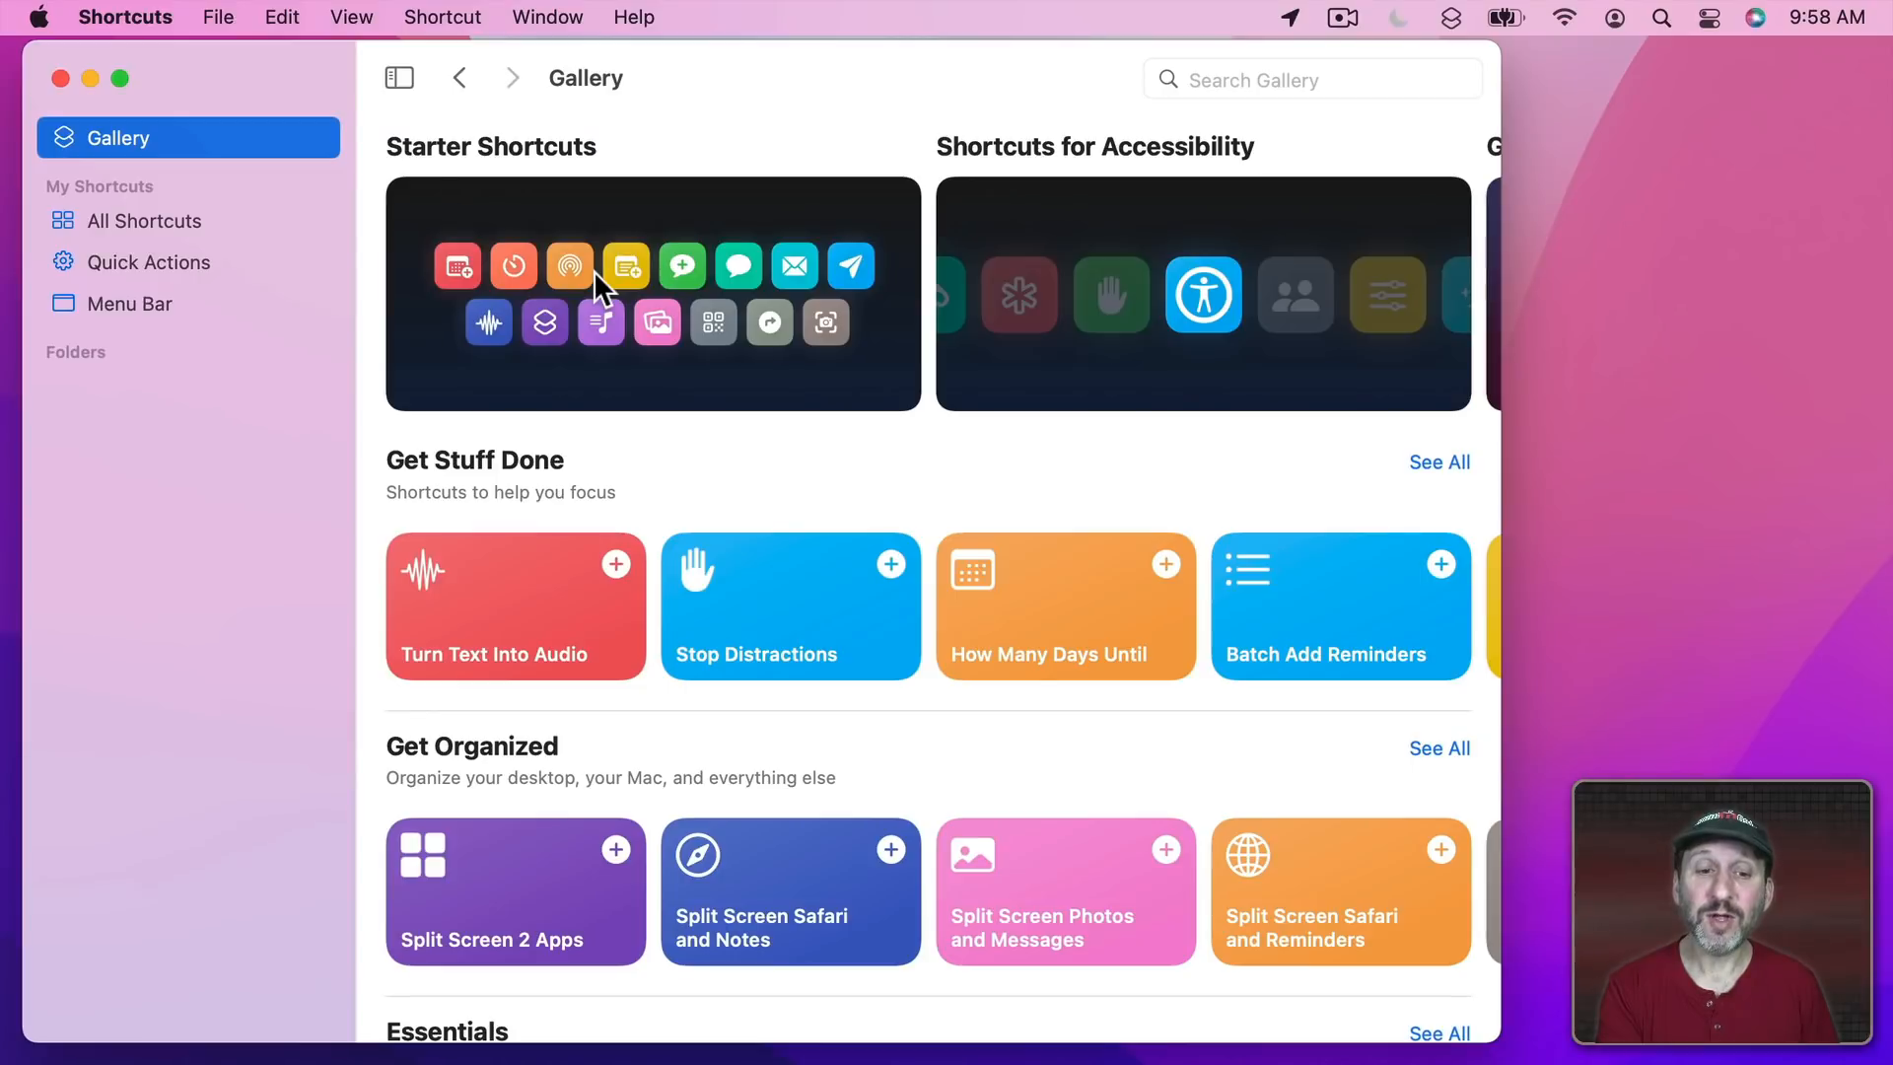
# Add the New Note with Date shortcut from the Gallery's Starter Shortcuts and show all shortcuts.
pyautogui.click(593, 270)
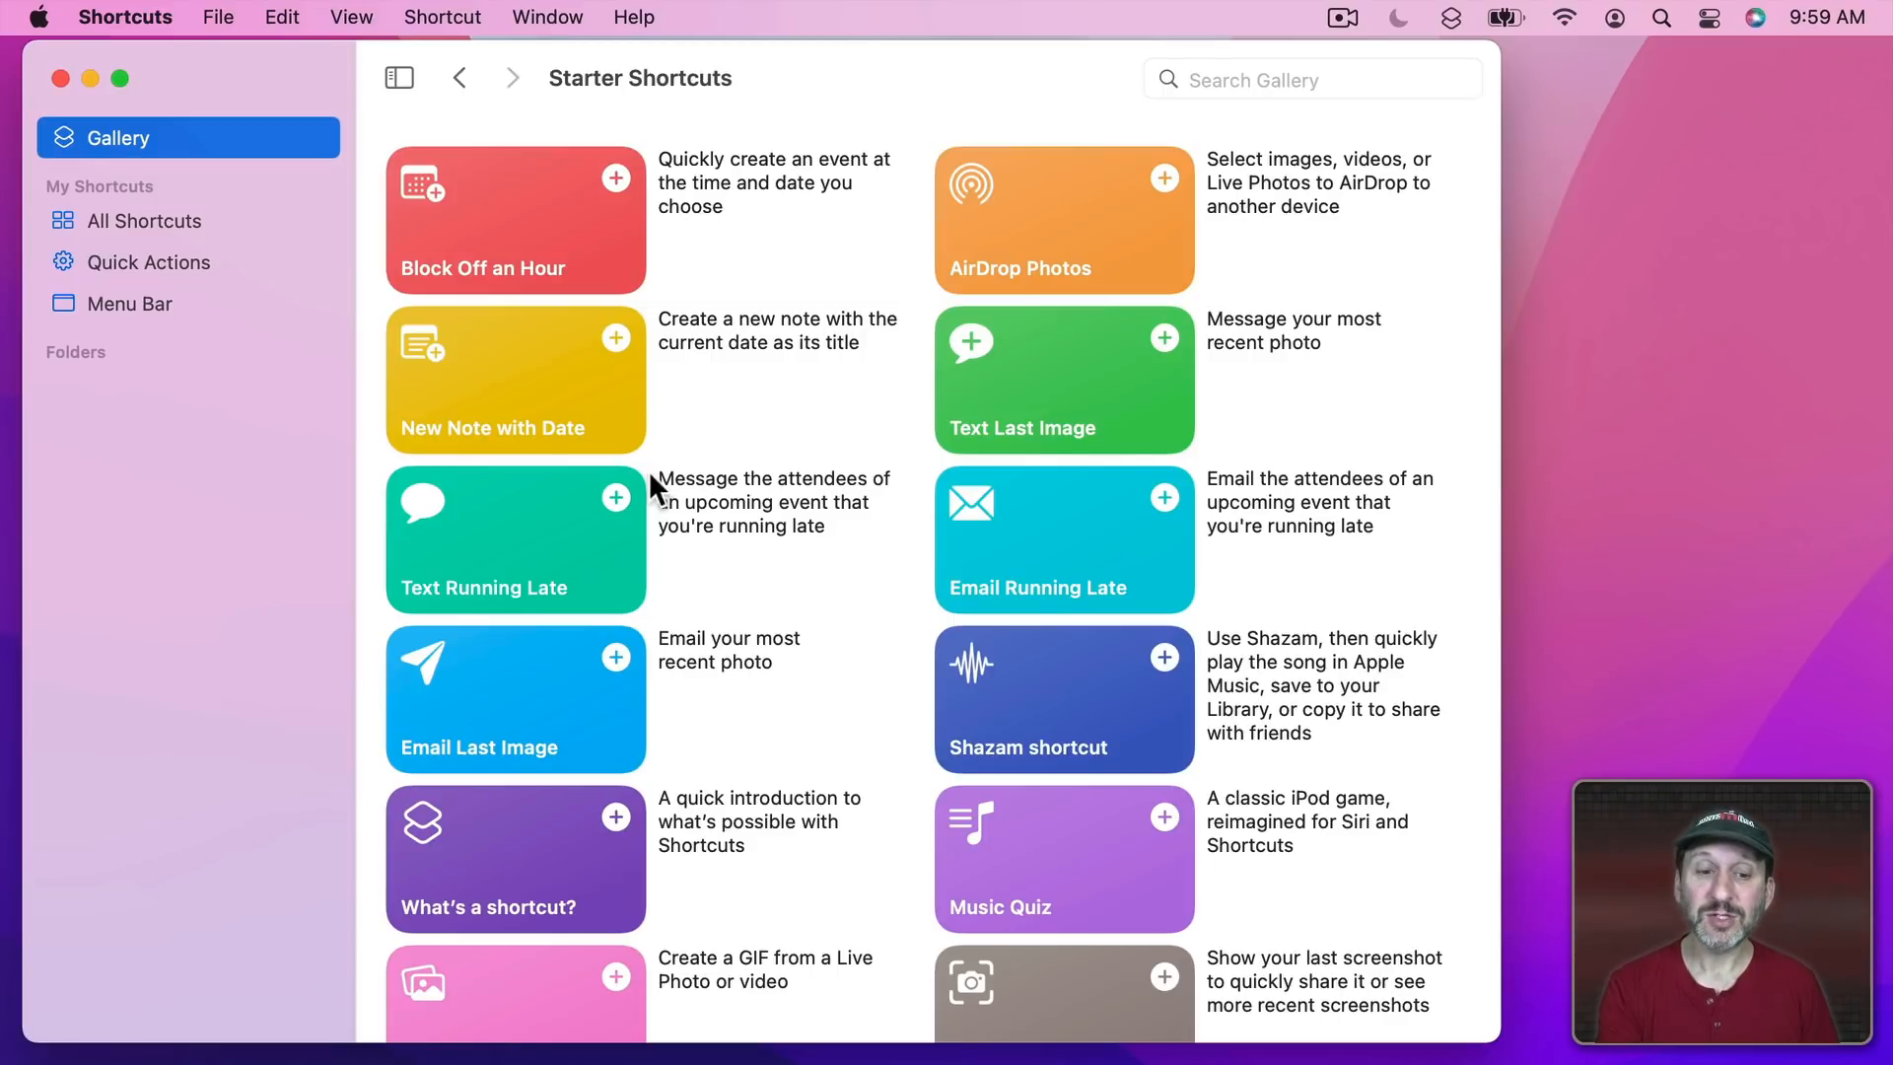
pyautogui.click(615, 338)
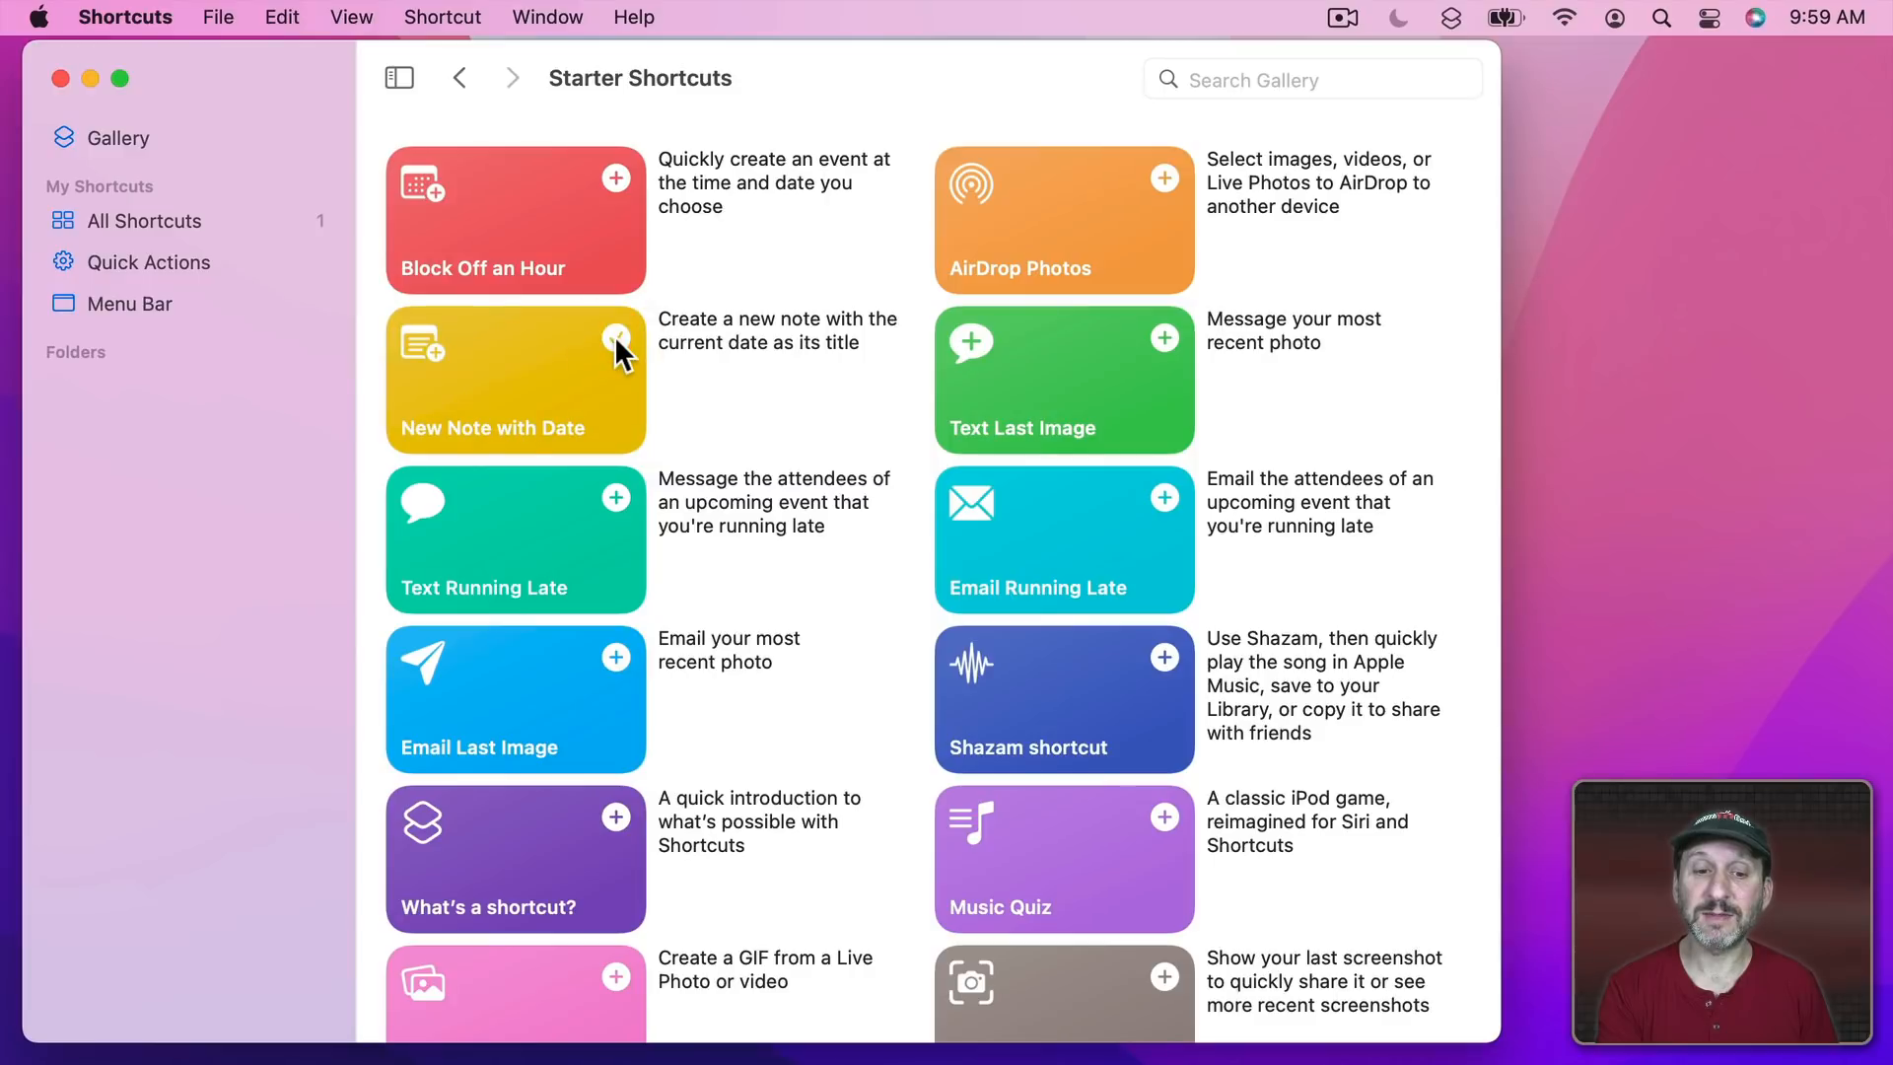
pyautogui.click(164, 220)
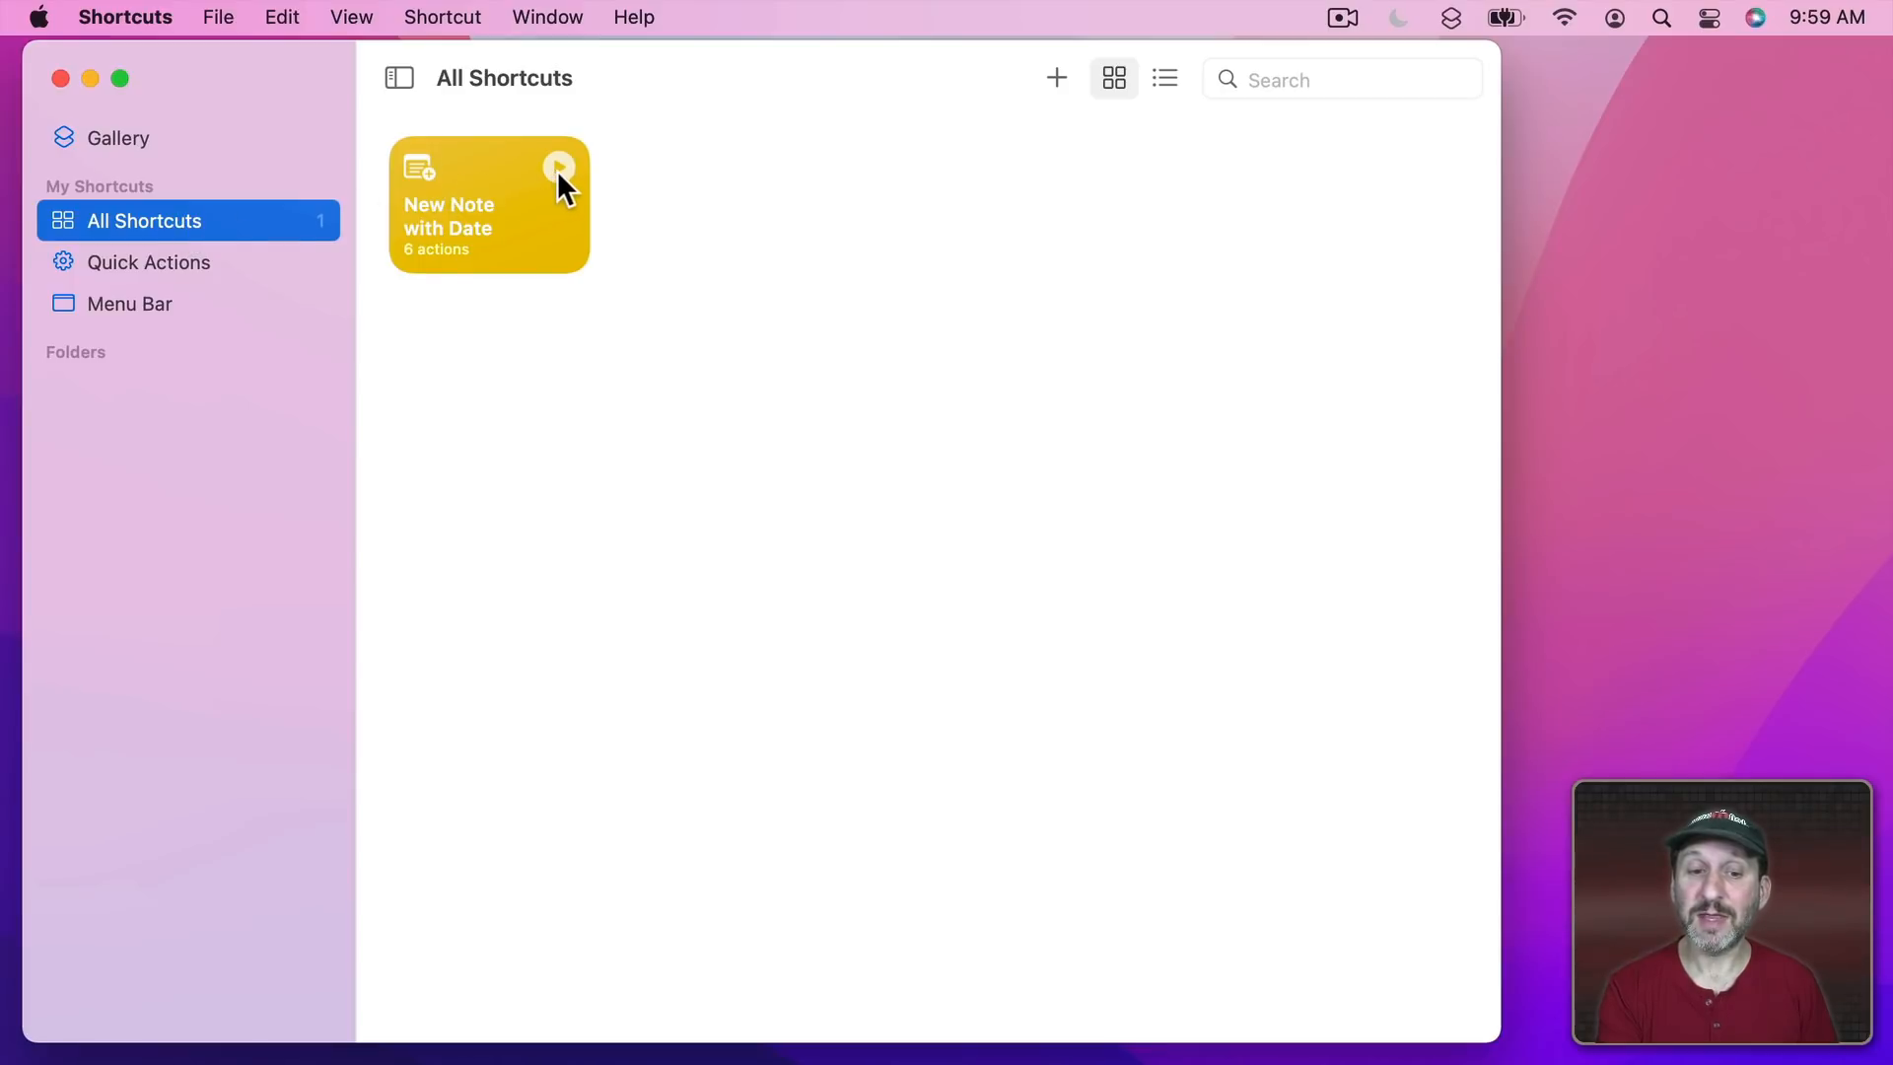
# Open the New Note with Date shortcut to examine its actions, and close the editor.
pyautogui.doubleClick(464, 210)
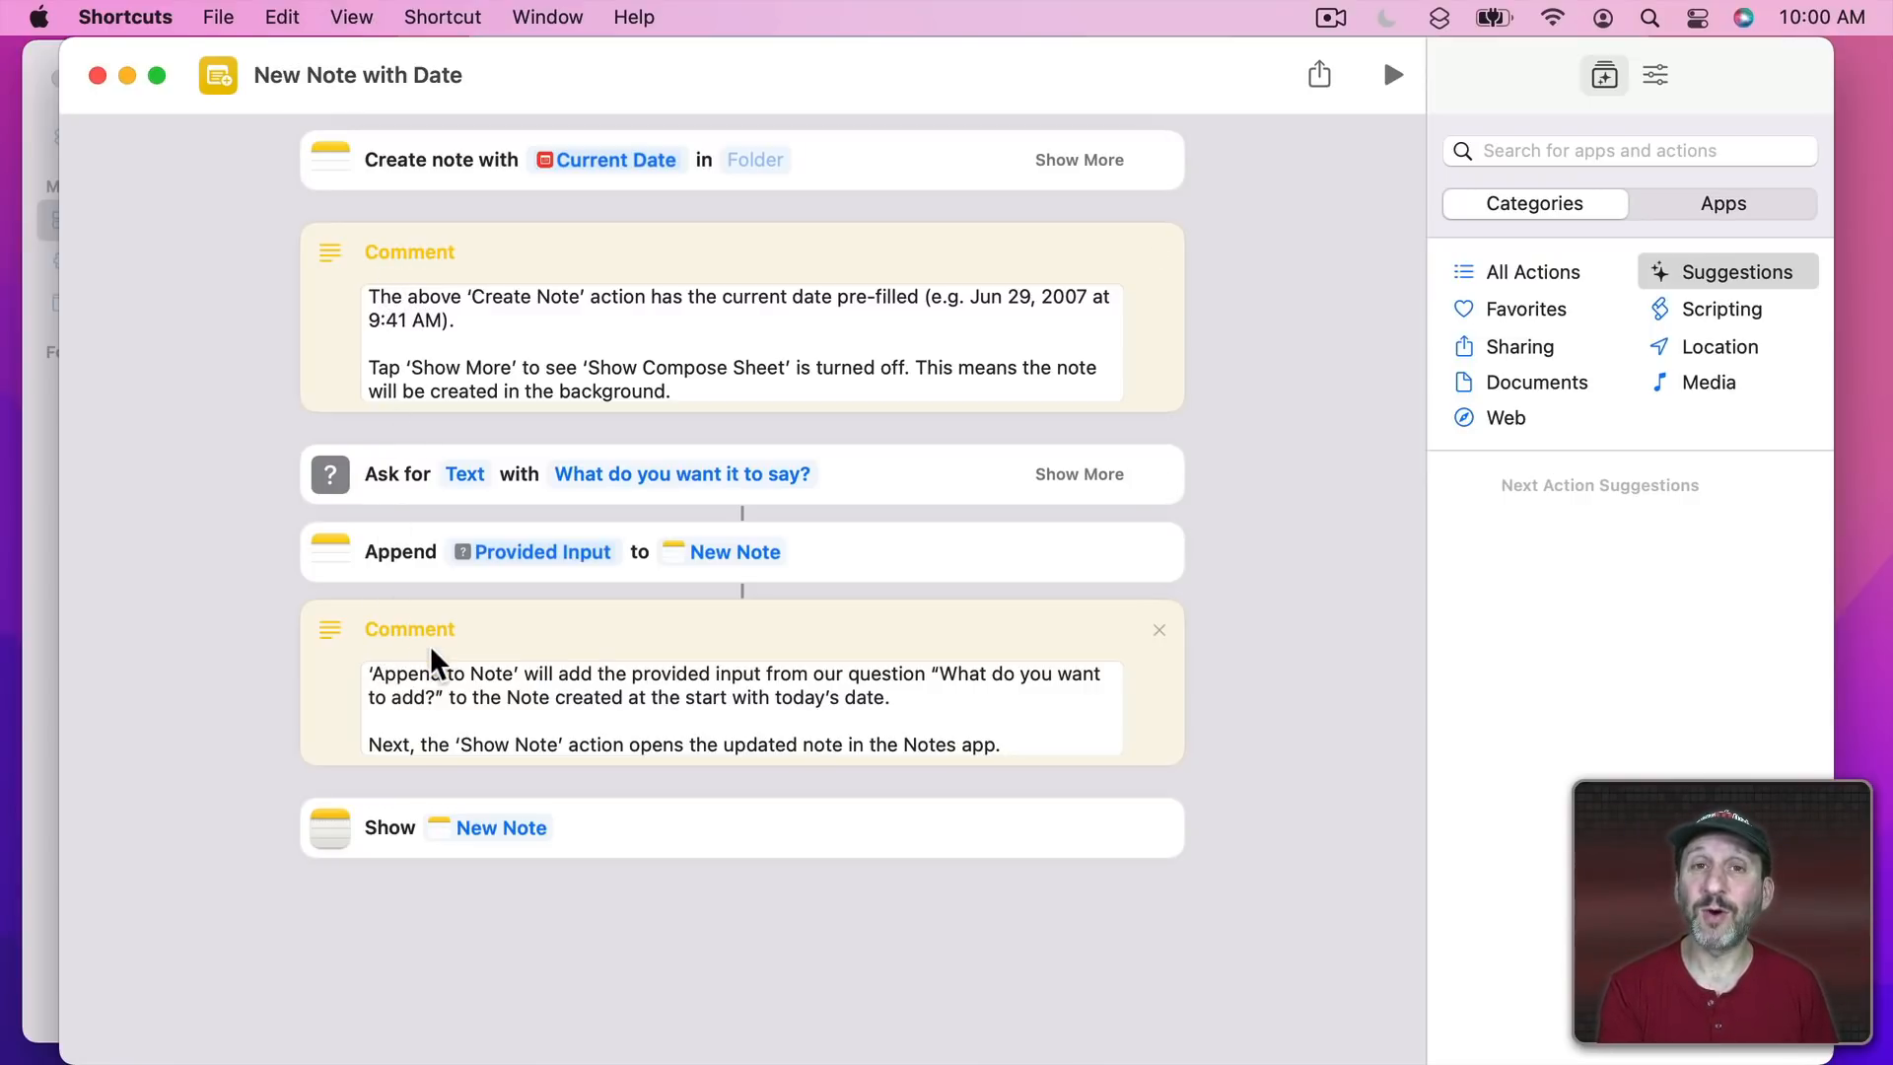
pyautogui.press('super+w')
pyautogui.click(616, 202)
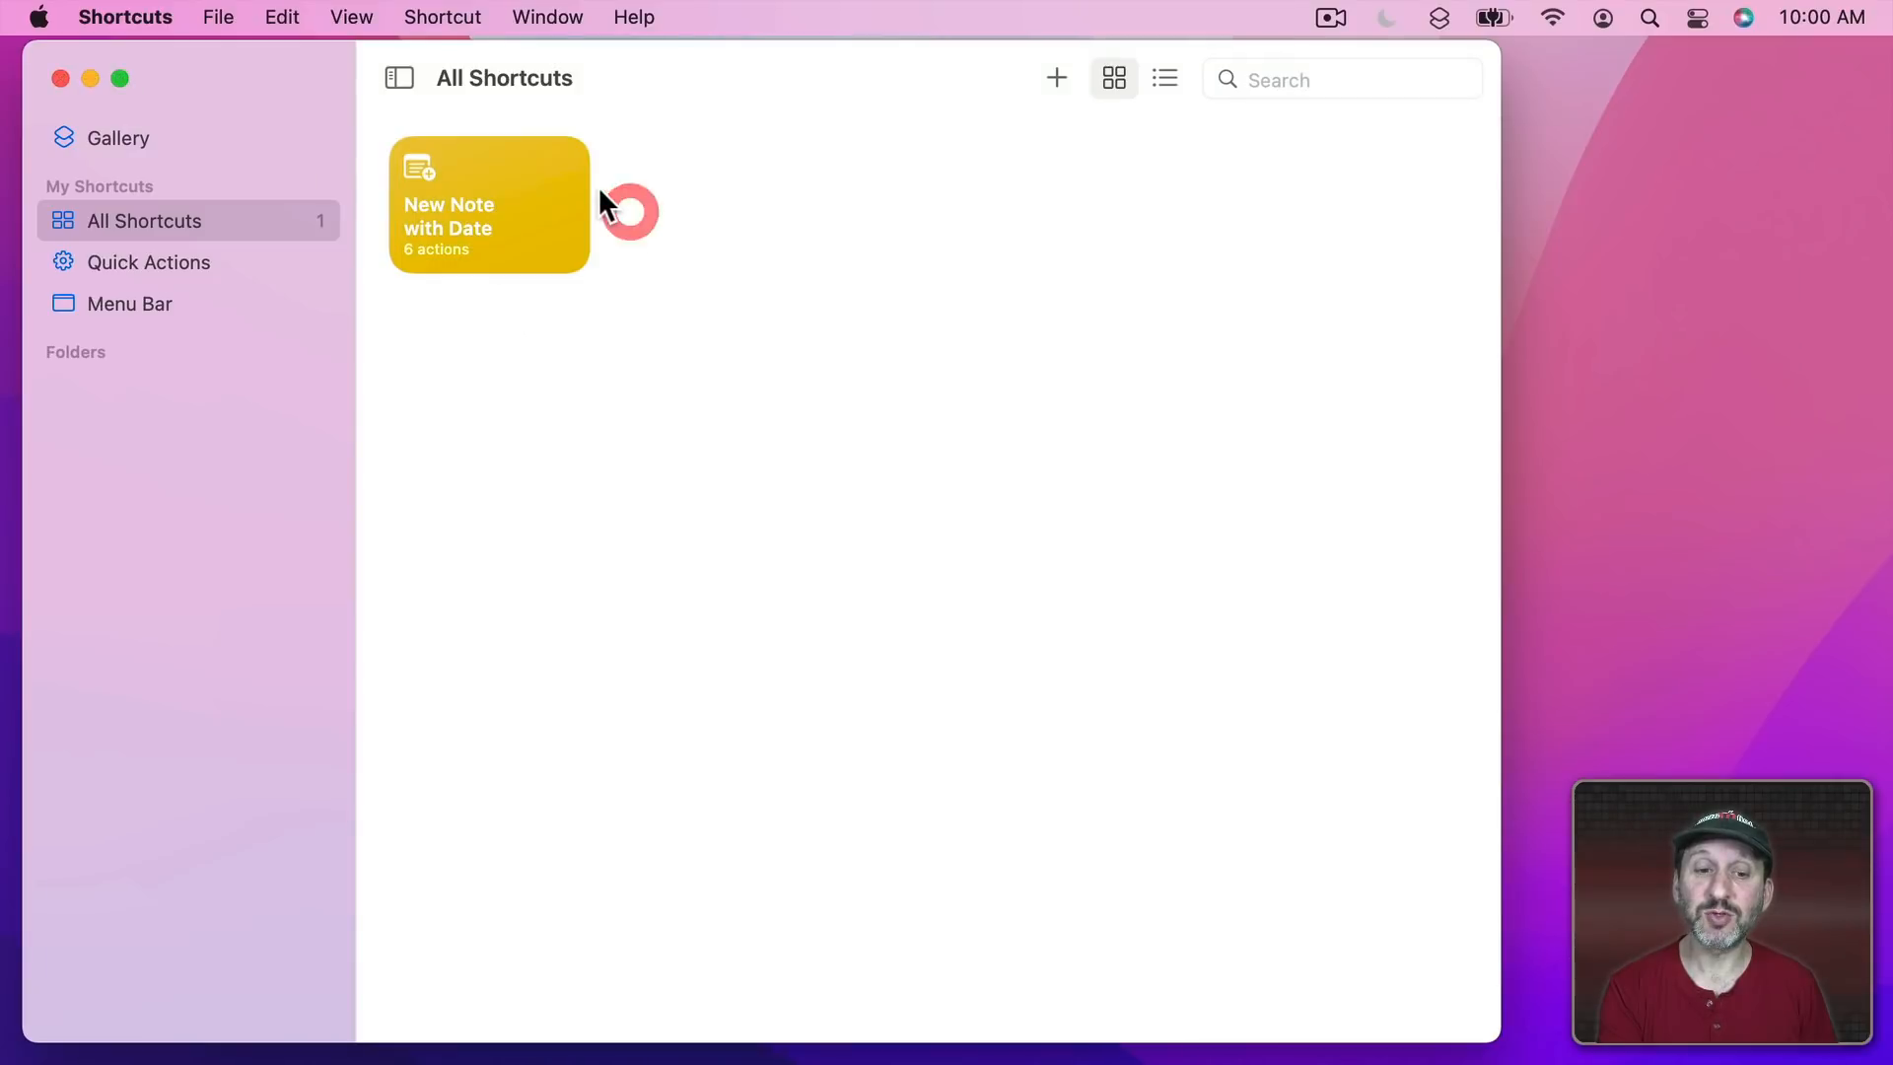
# Run the New Note with Date shortcut, allow it to create a note, and enter "Test" as the note's text.
pyautogui.click(562, 168)
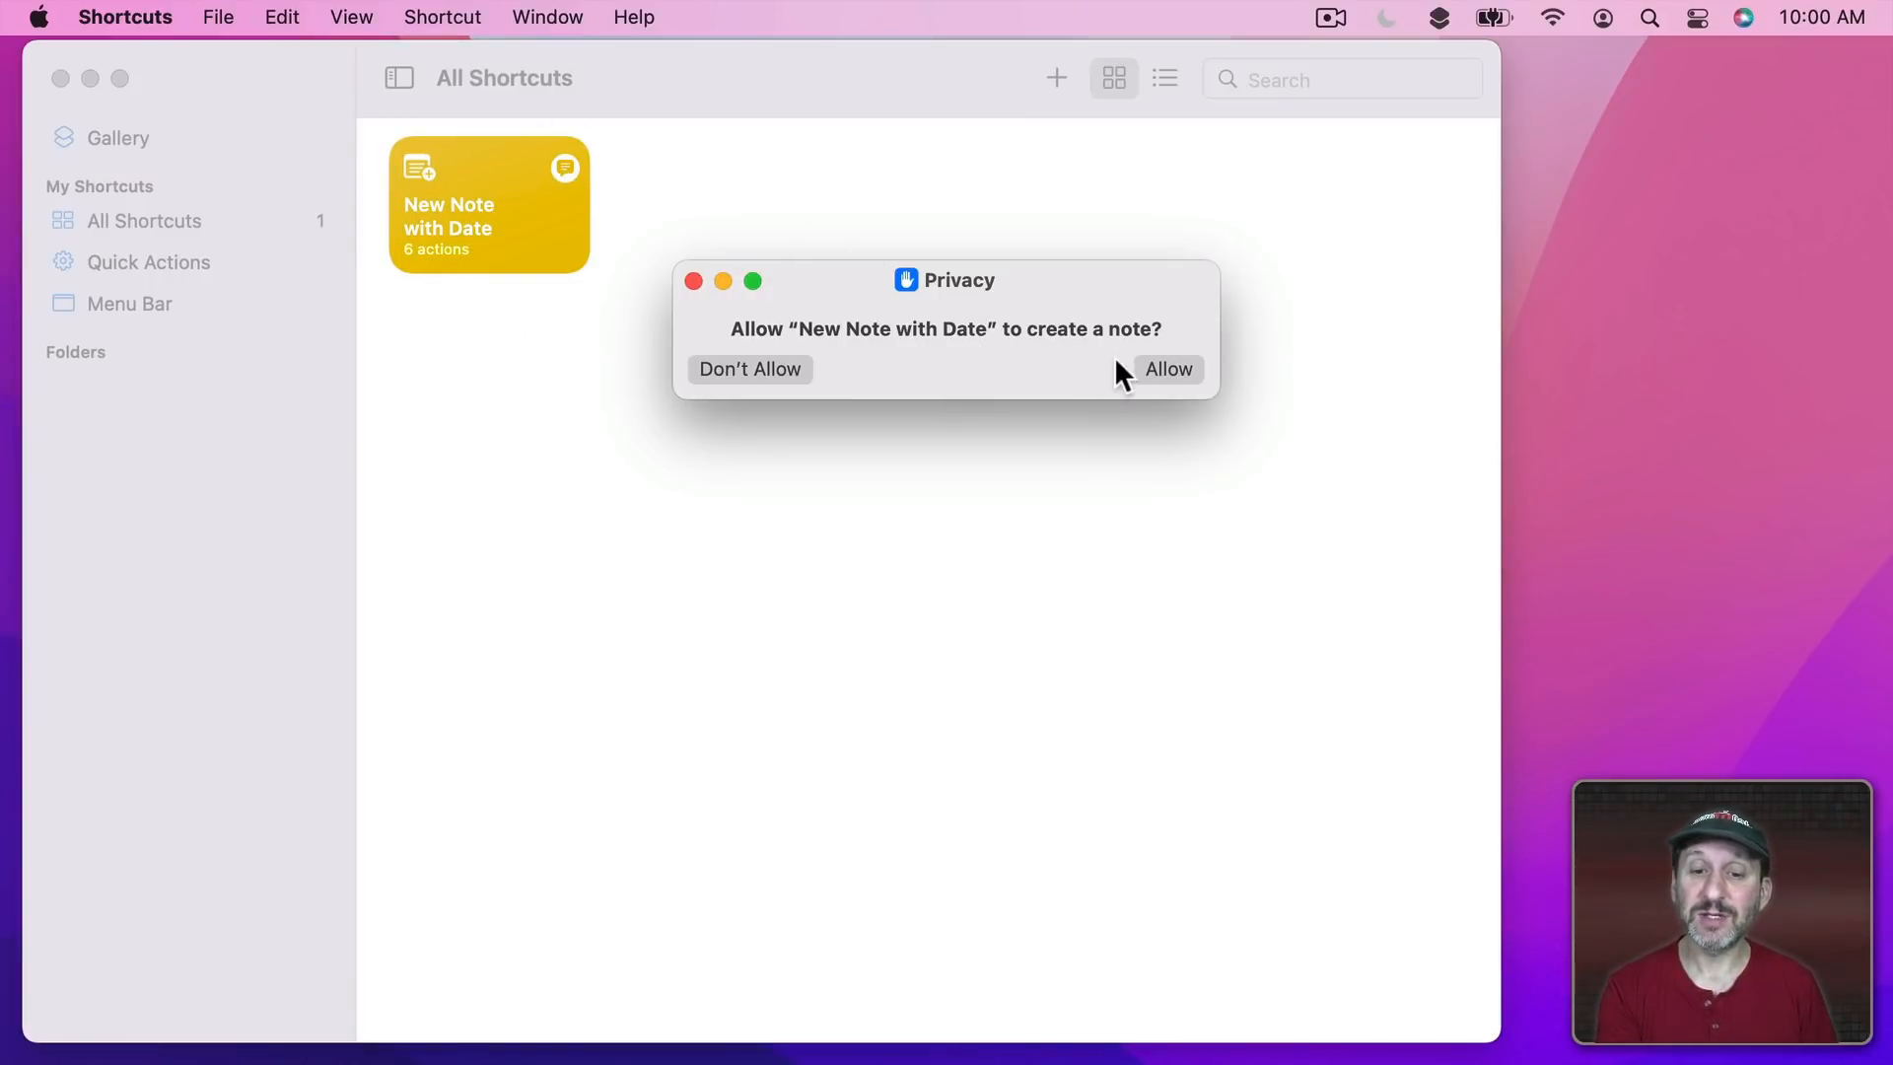
pyautogui.click(1167, 366)
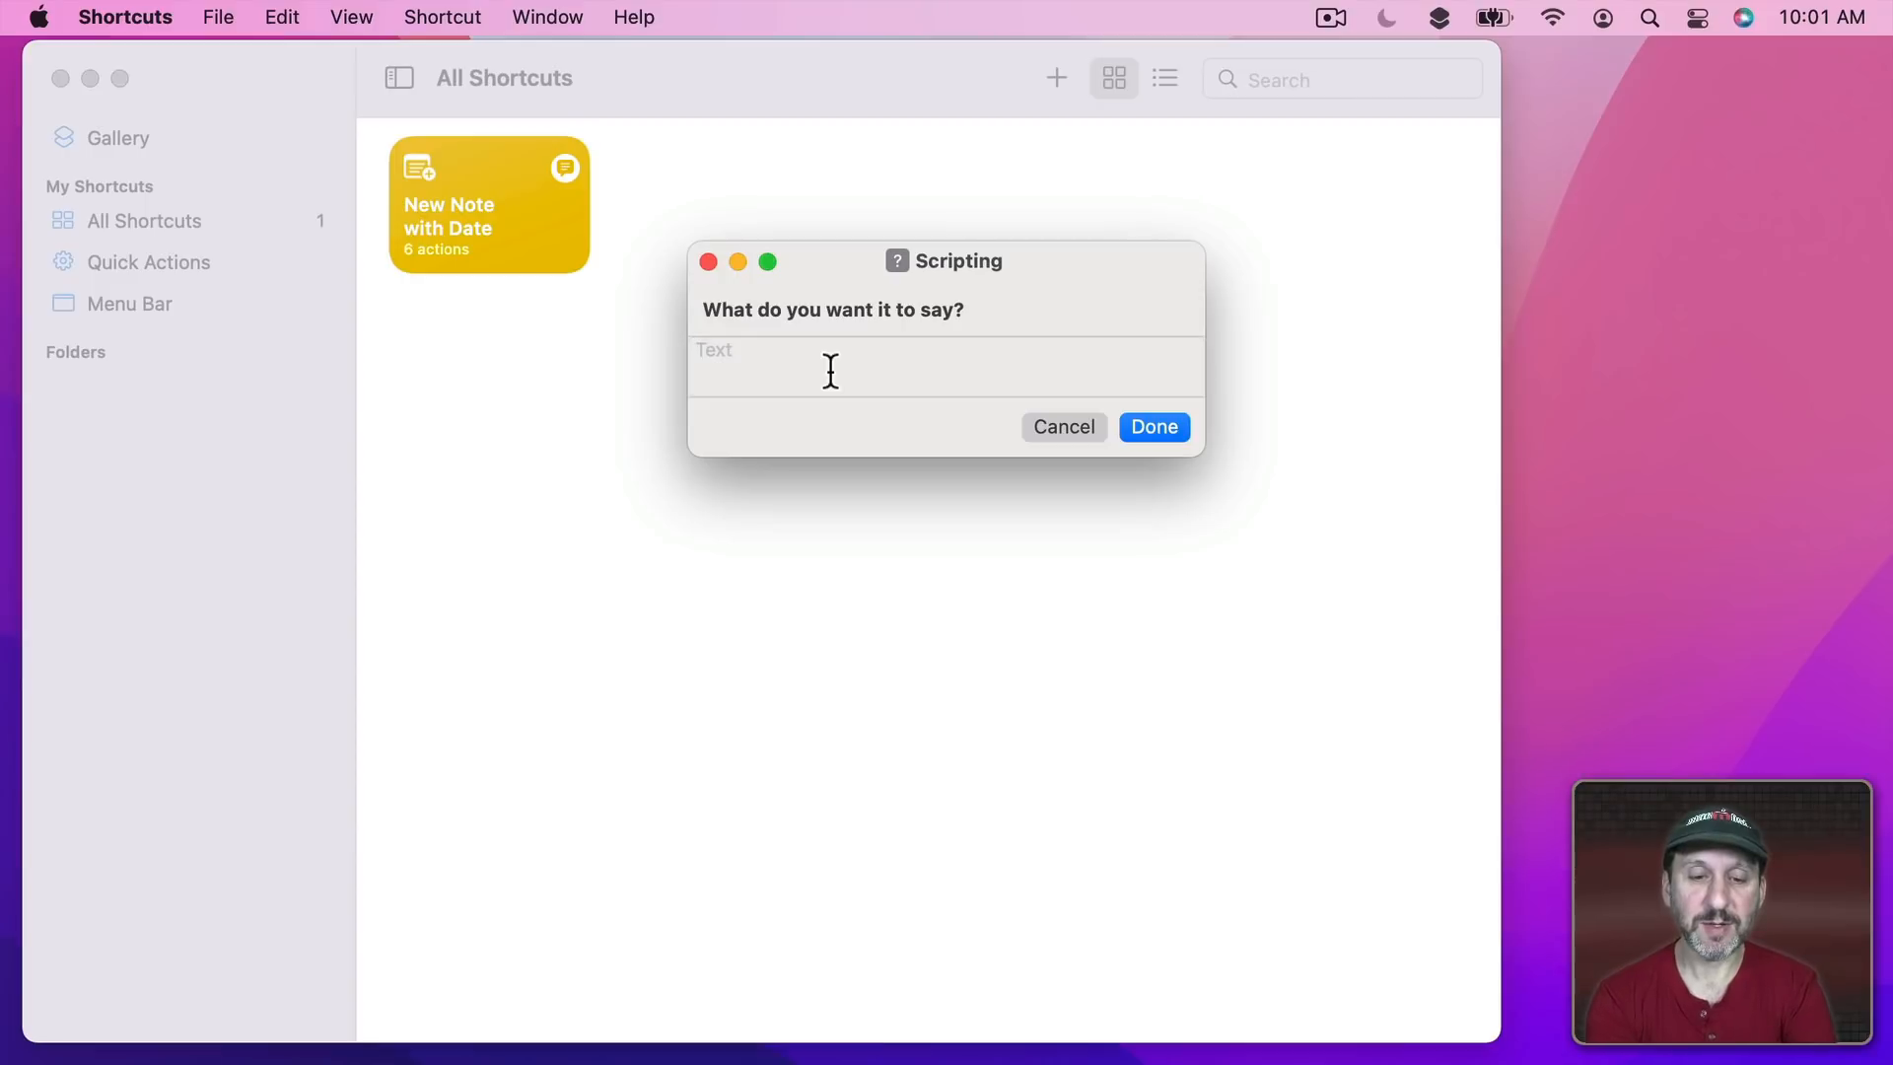
pyautogui.write('Test')
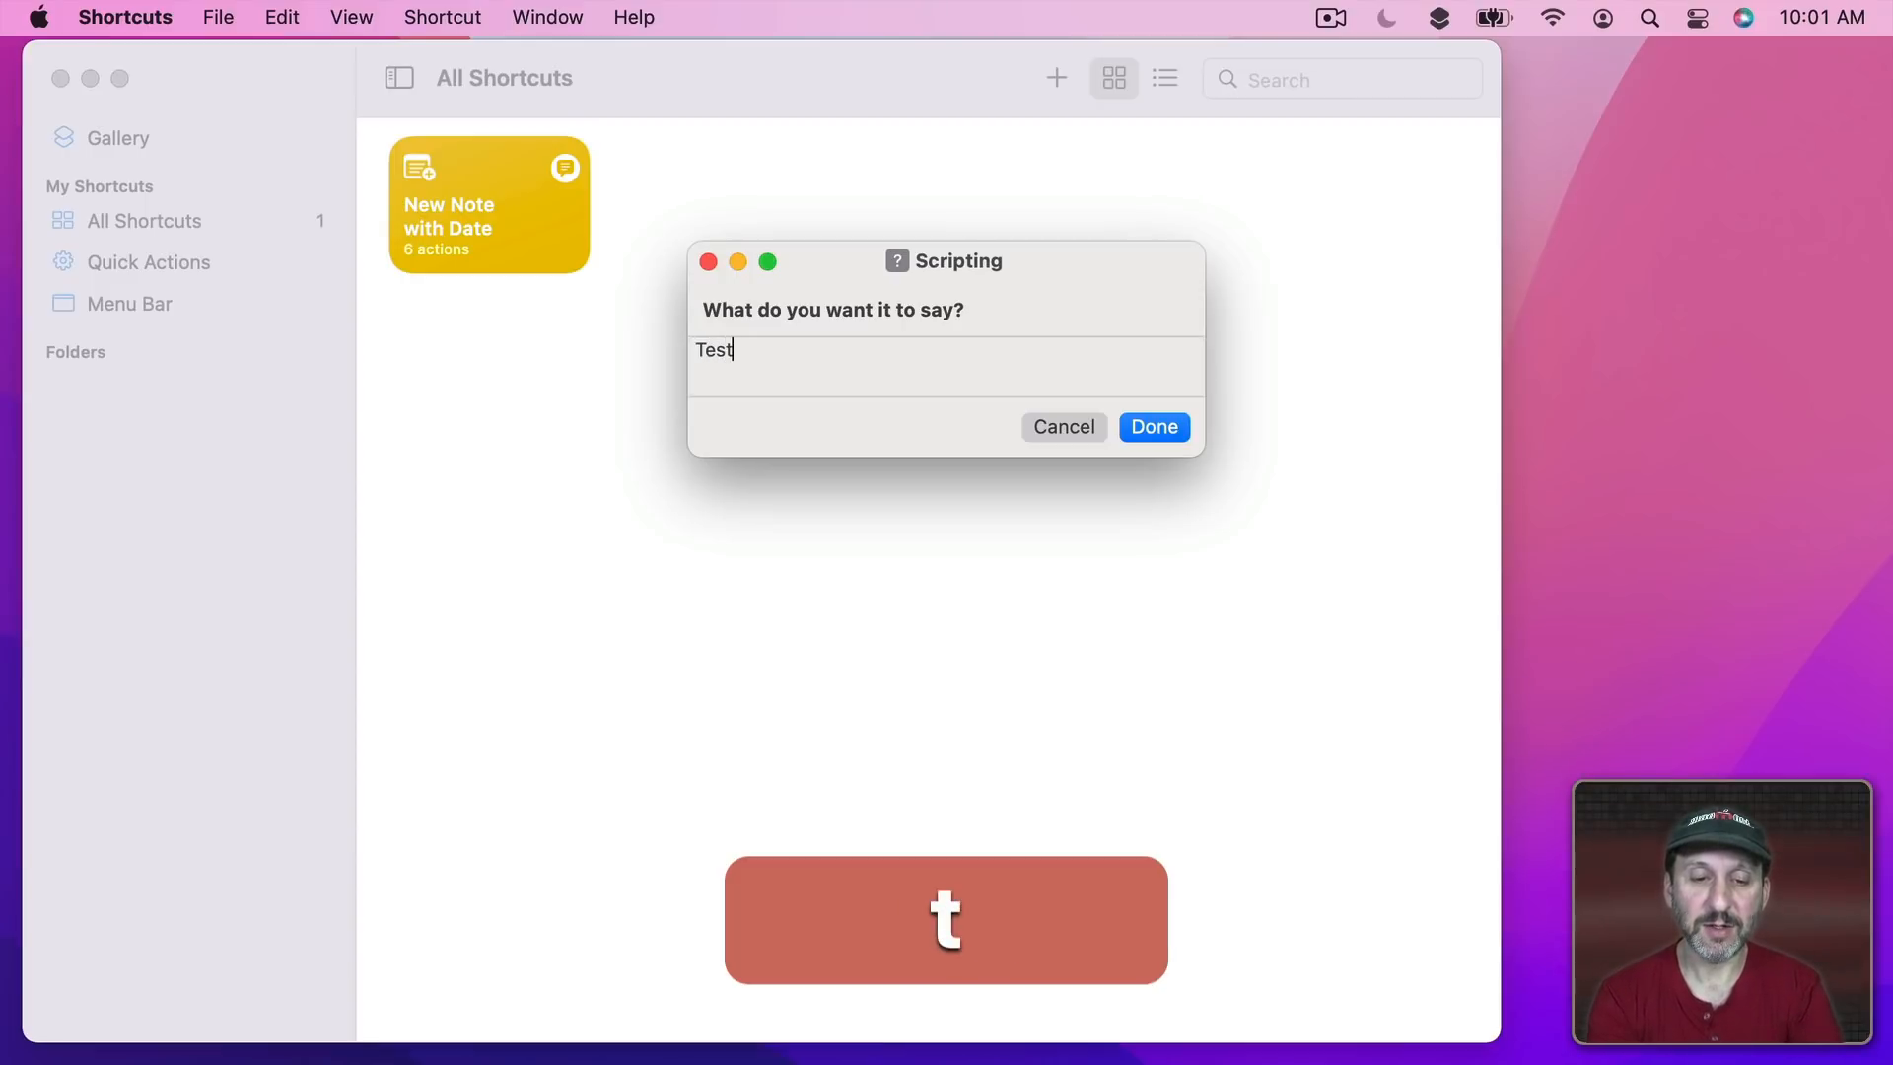
pyautogui.click(1156, 426)
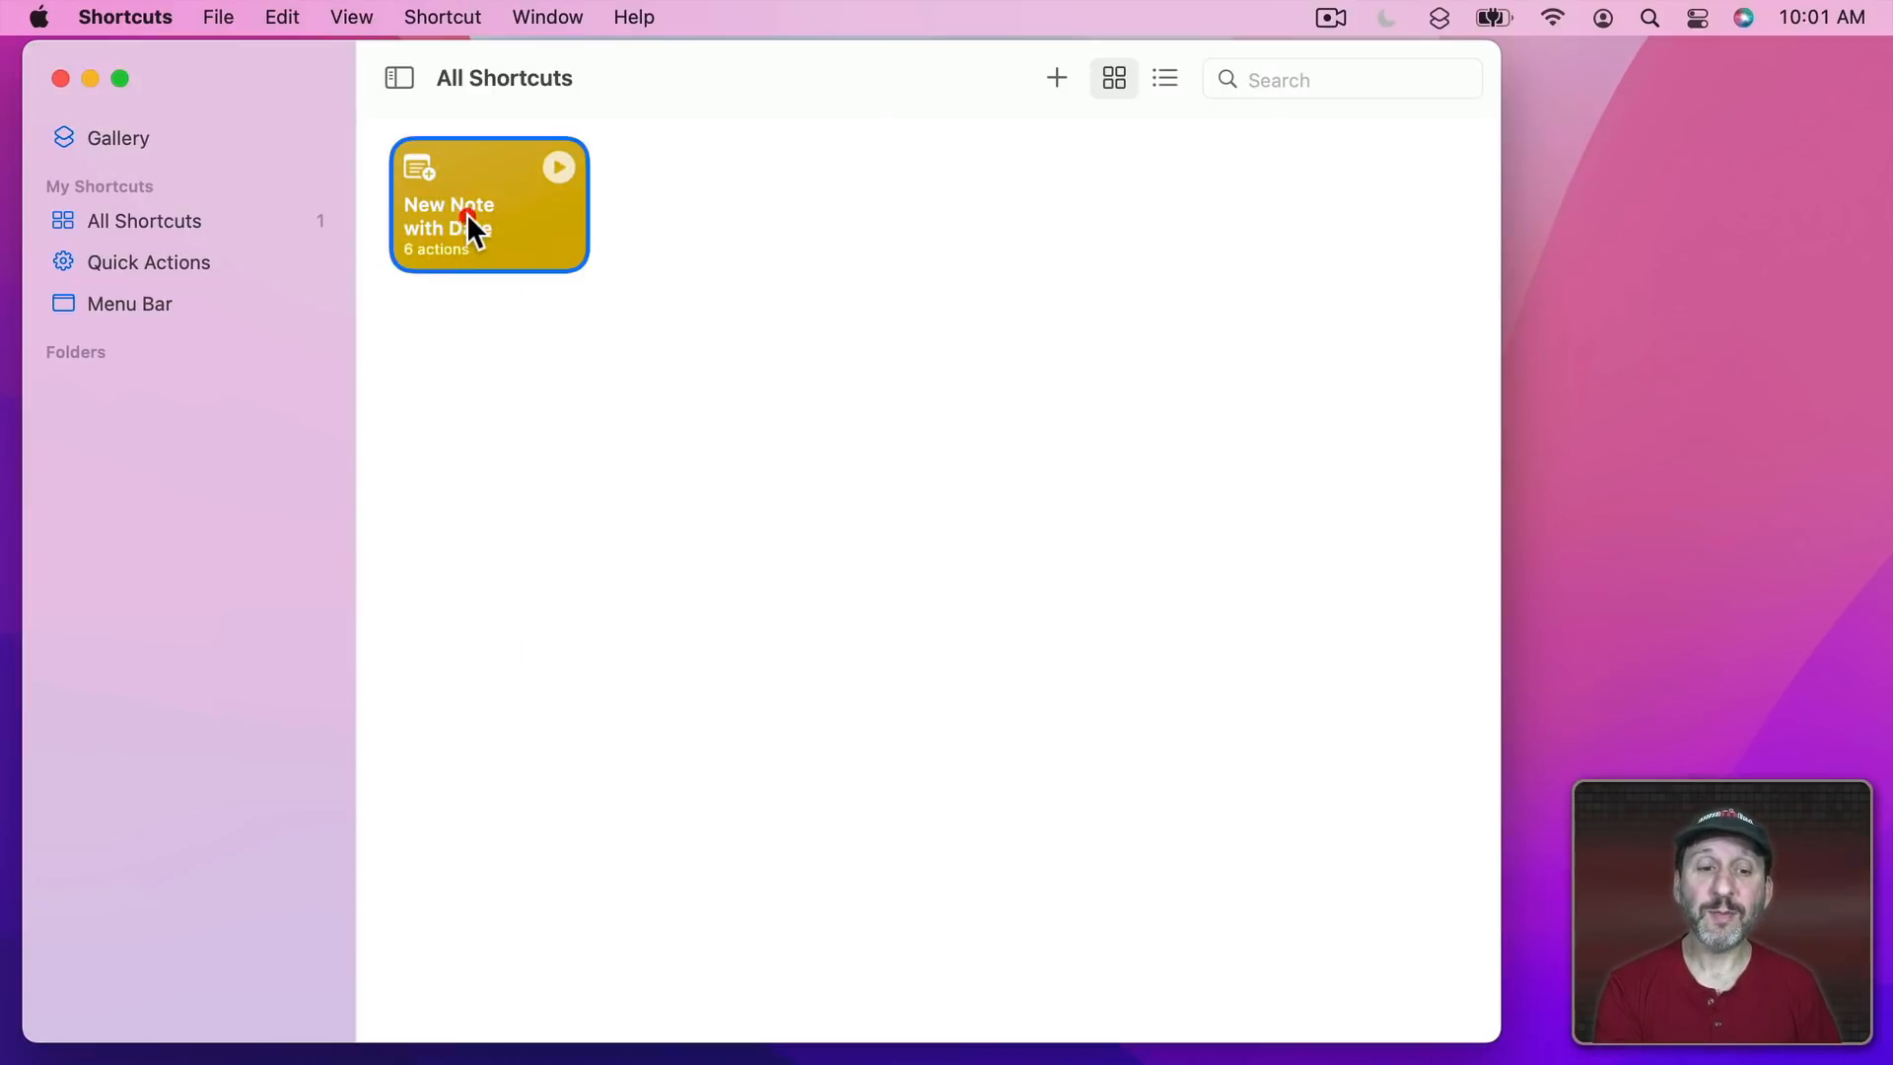
# Reopen the New Note with Date shortcut for editing and check the folder choices of its Create Note action.
pyautogui.doubleClick(473, 230)
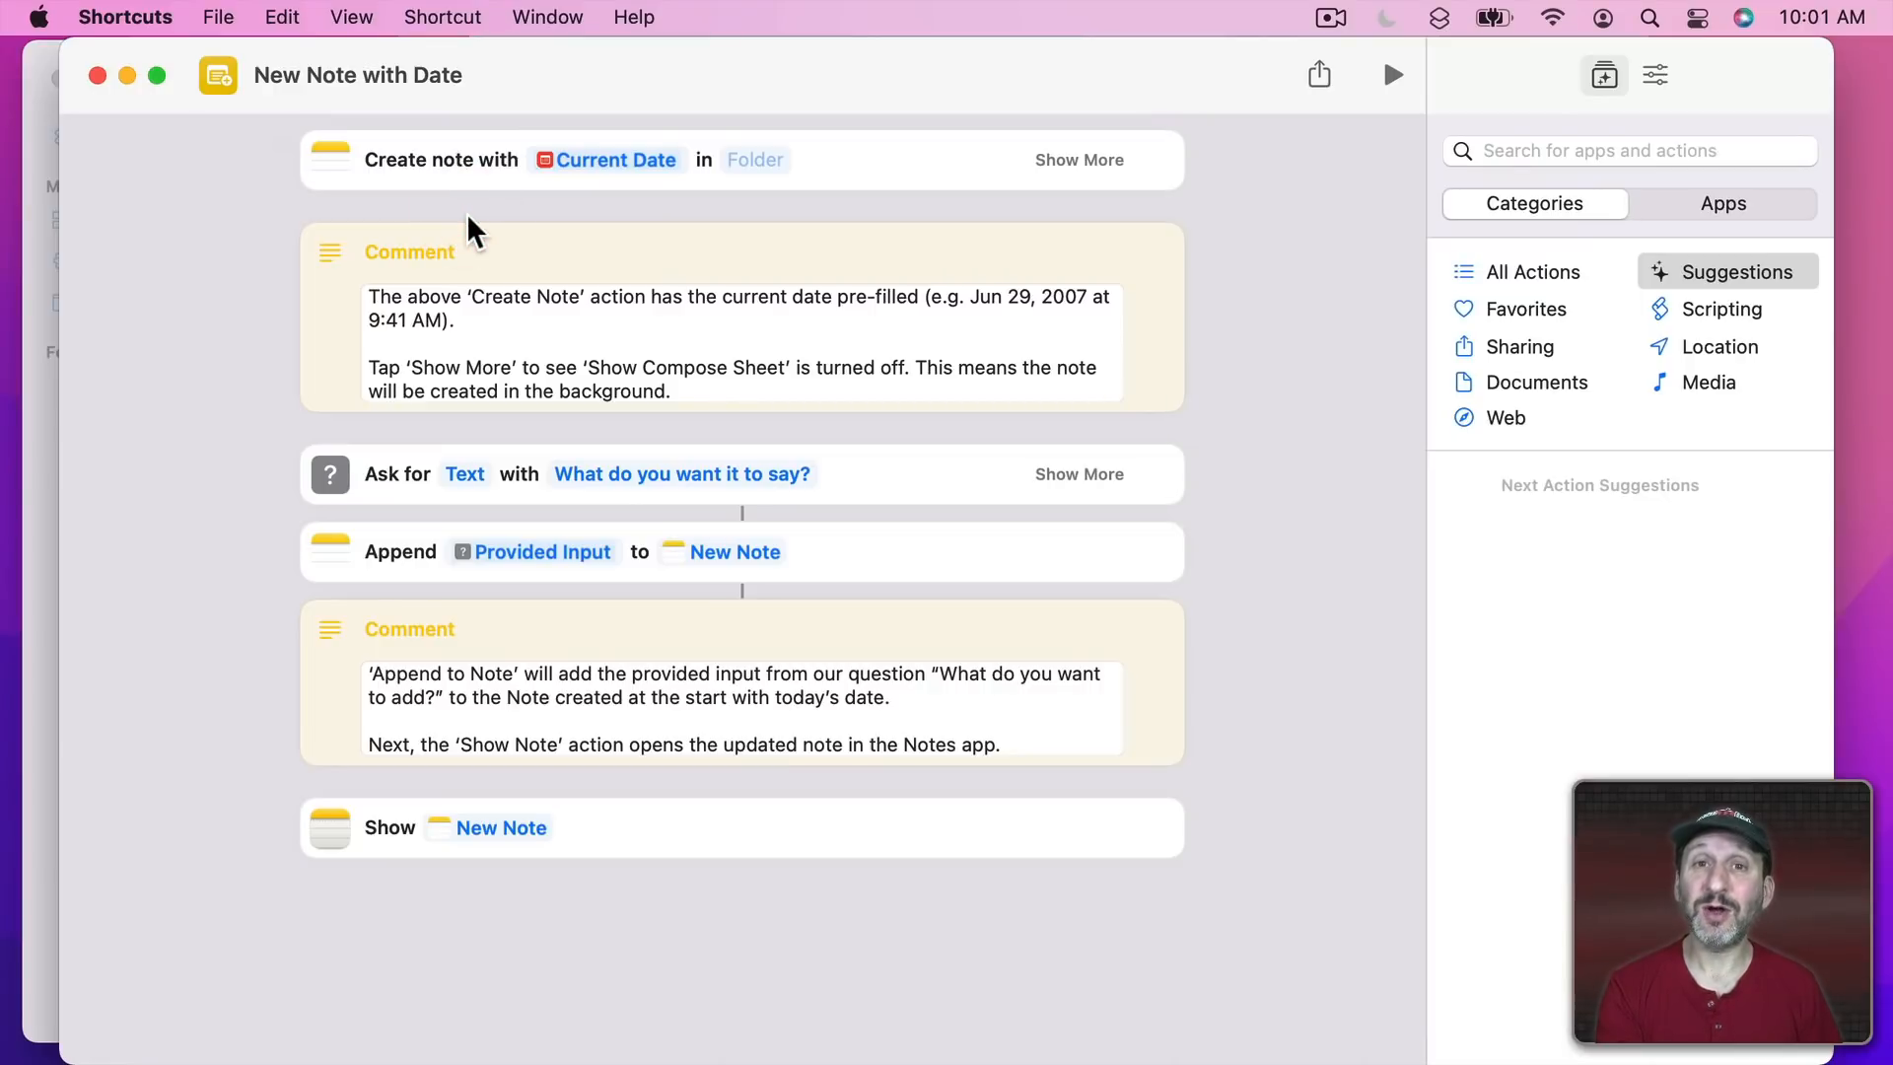
pyautogui.click(759, 164)
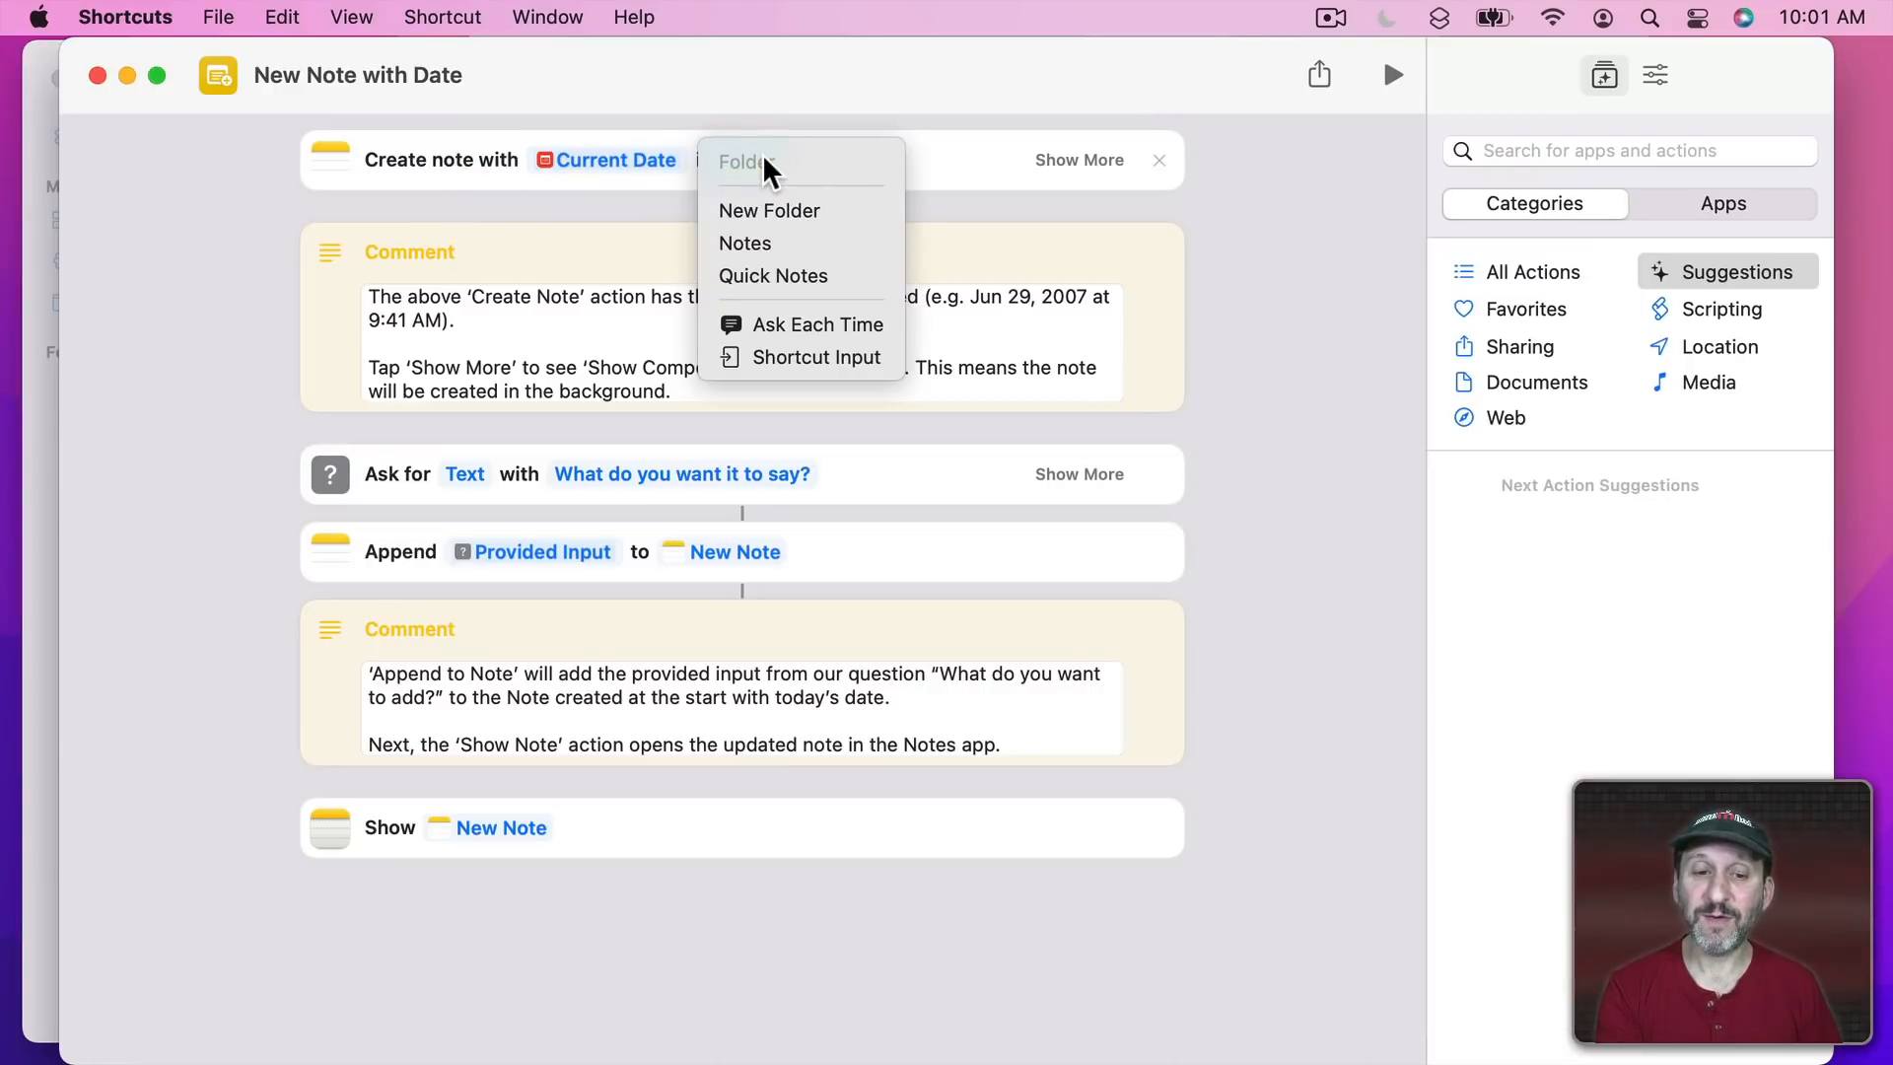
pyautogui.click(1263, 200)
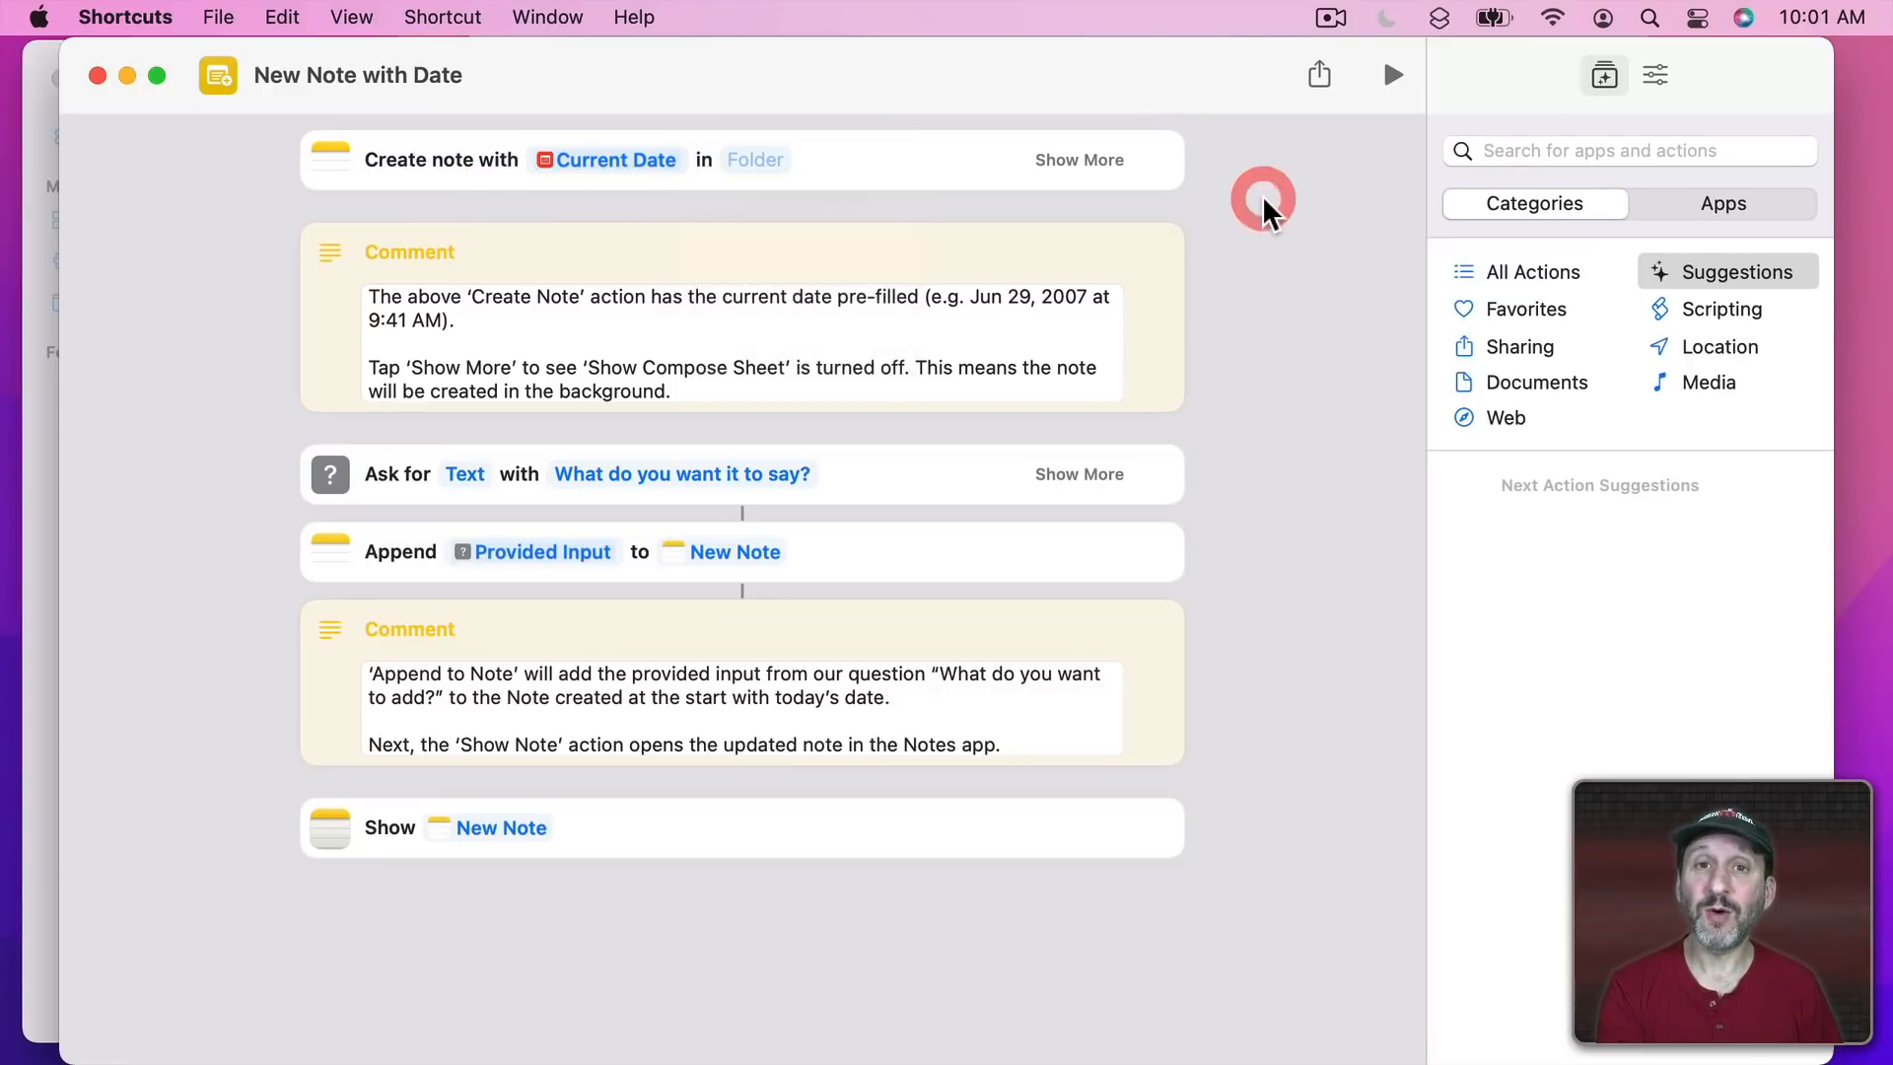
# Examine the date and time format options of the Current Date variable in the Create Note action.
pyautogui.click(603, 162)
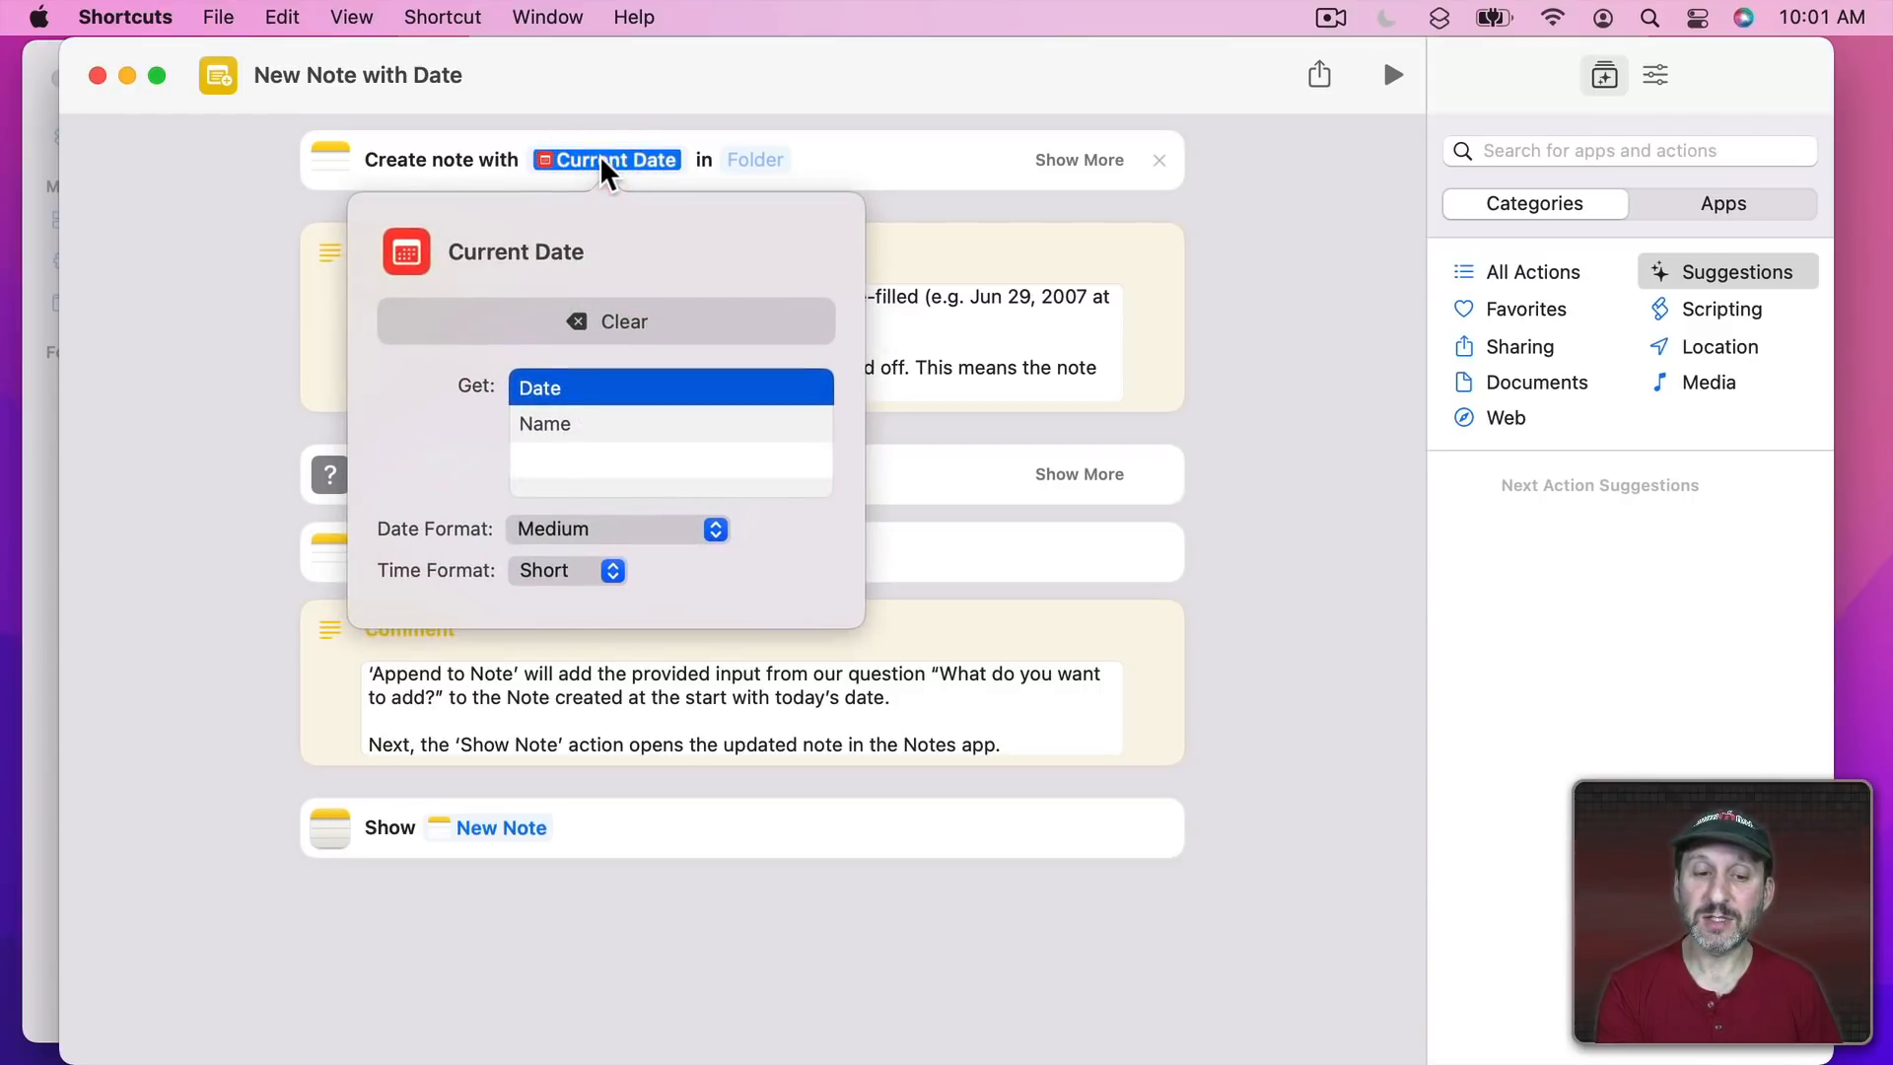
pyautogui.click(641, 531)
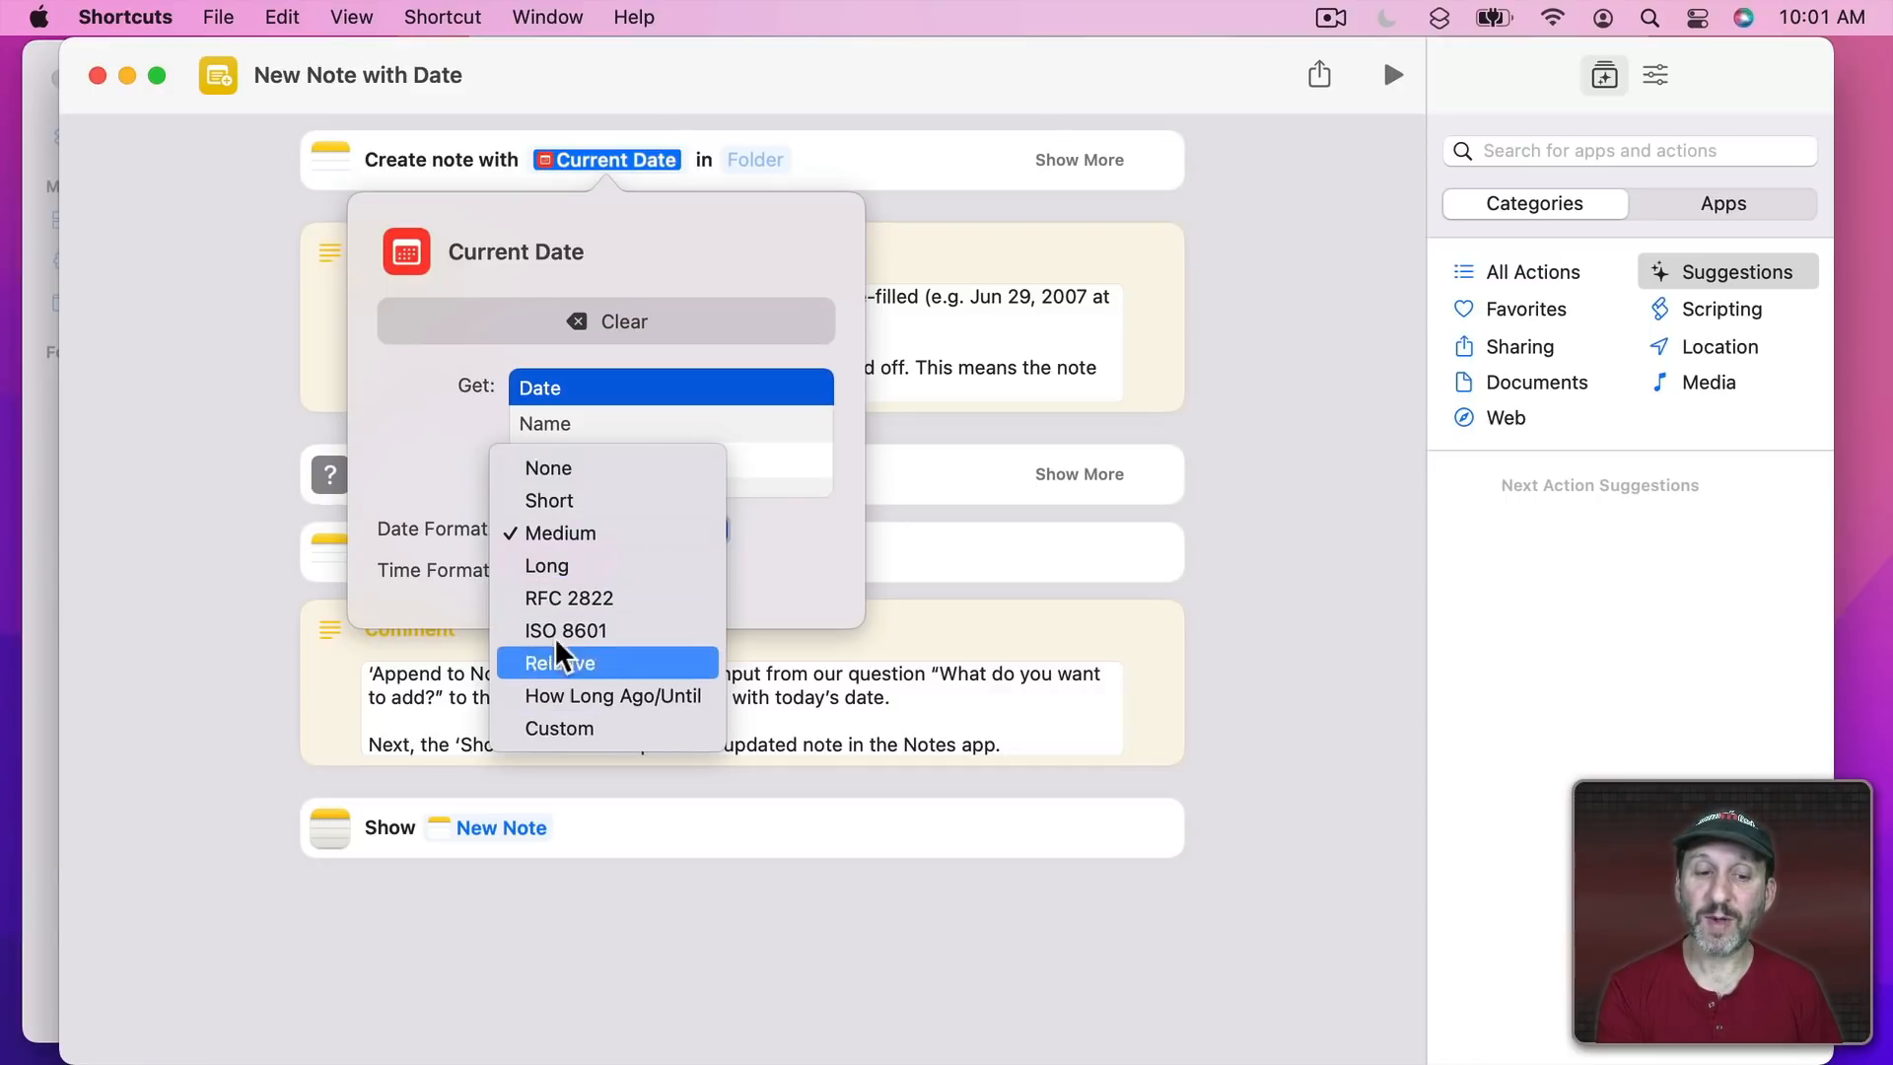
pyautogui.click(431, 545)
pyautogui.click(507, 572)
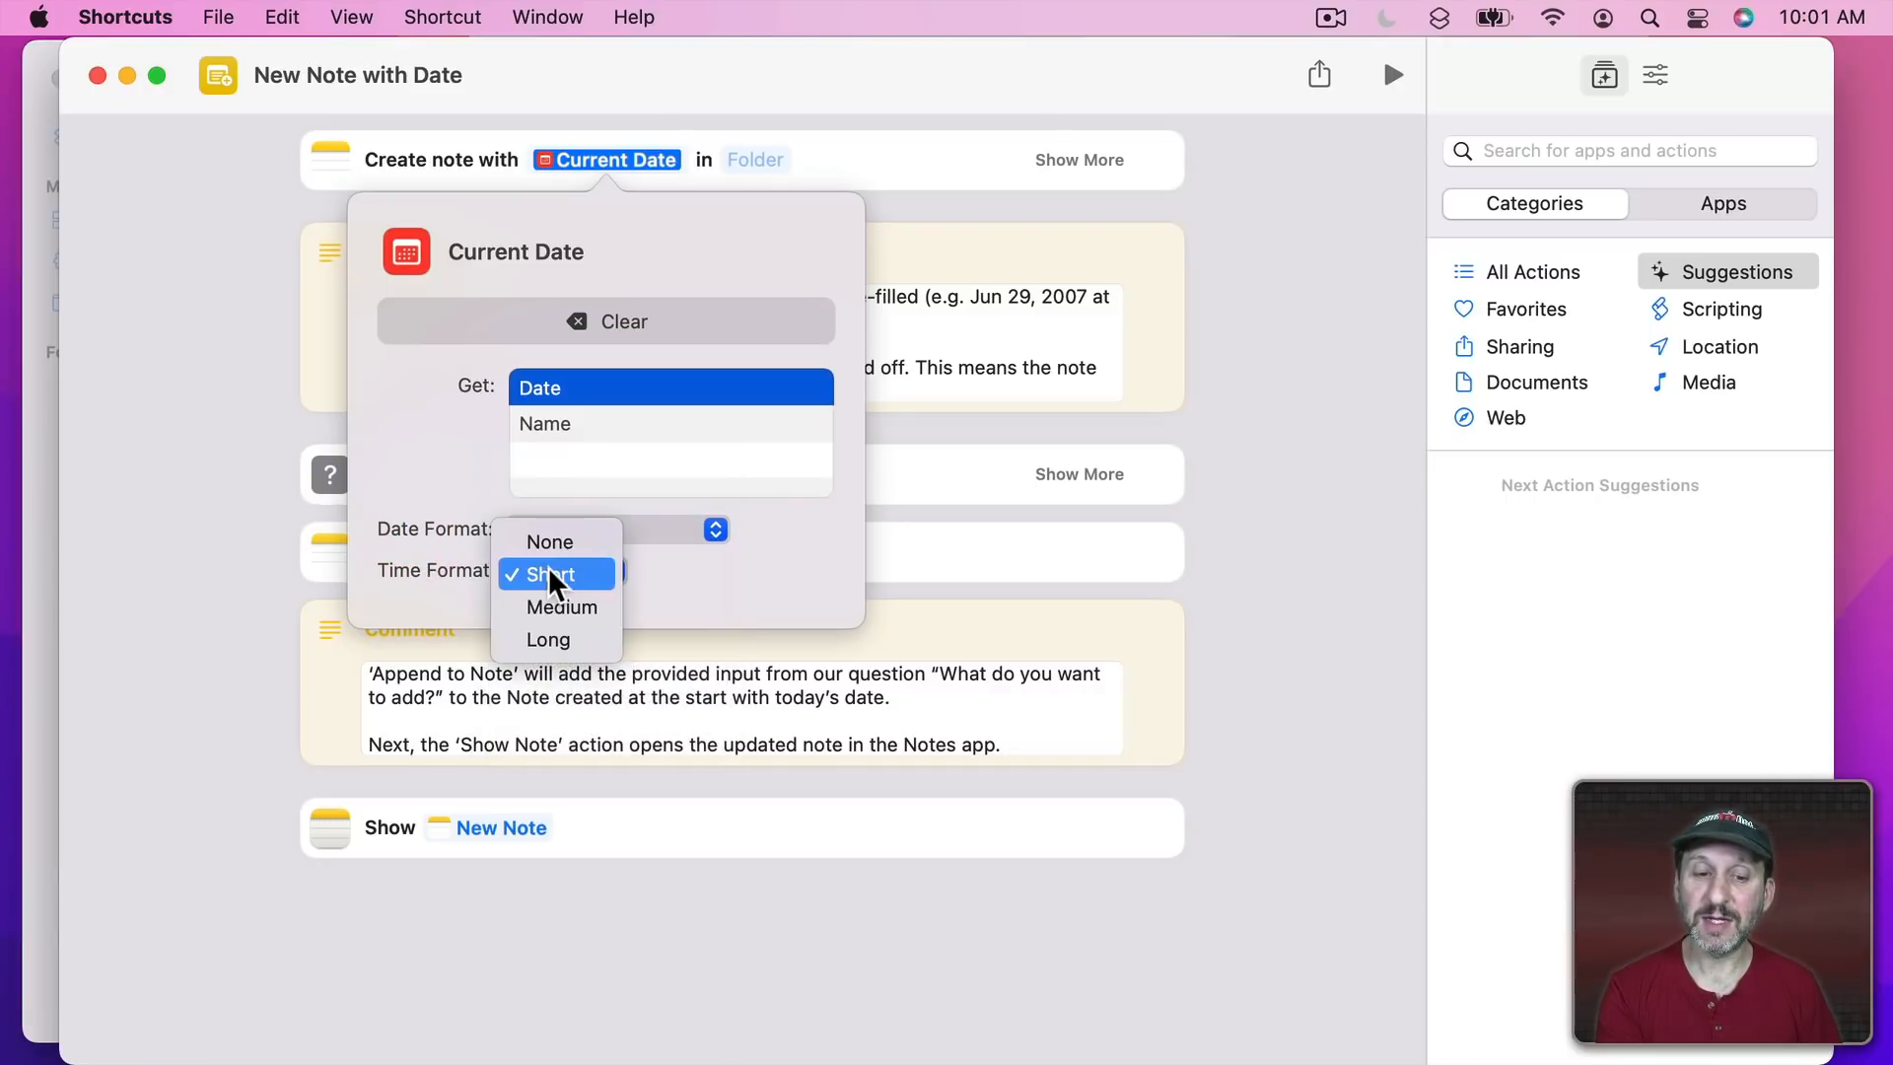
pyautogui.click(439, 579)
pyautogui.click(243, 207)
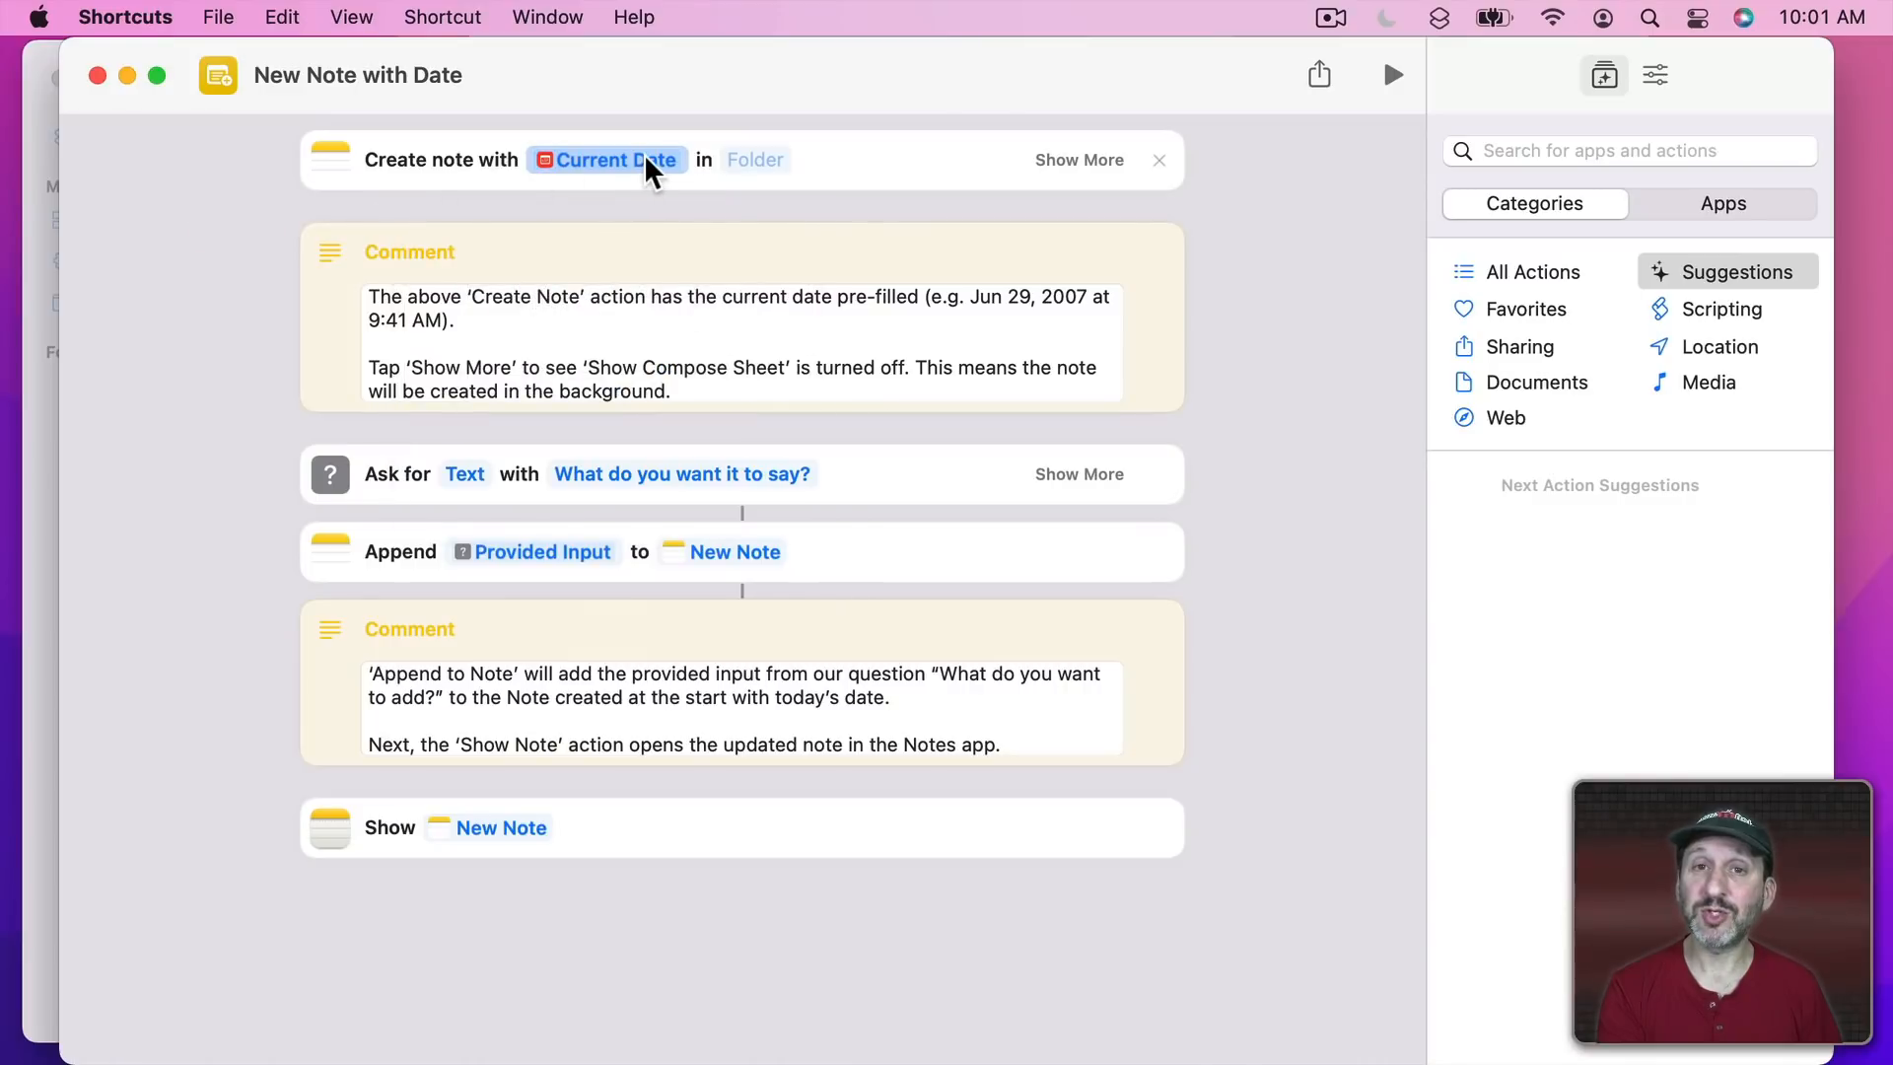
# Inspect the question text of the Ask for Text action and expand its options to reach the Default Answer.
pyautogui.click(607, 473)
pyautogui.moveTo(802, 475); pyautogui.dragTo(654, 481)
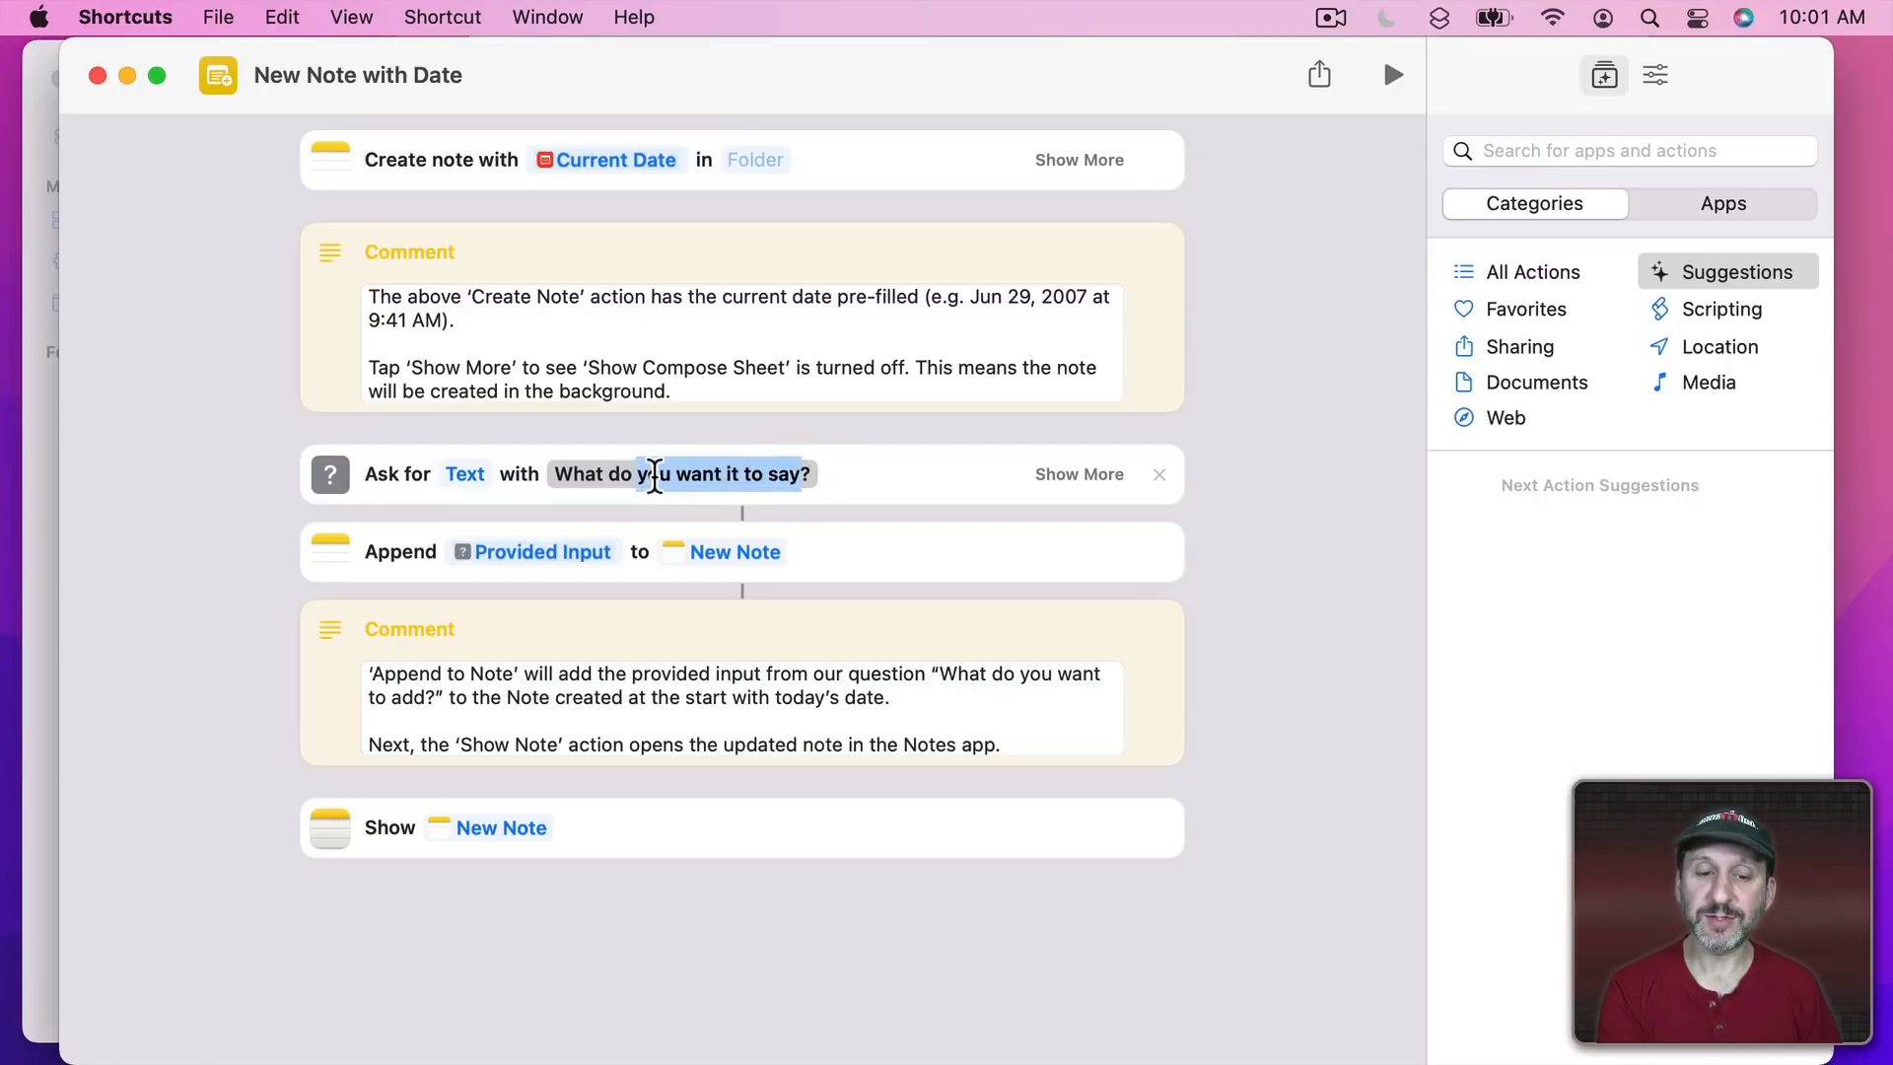
pyautogui.click(1076, 477)
pyautogui.click(587, 543)
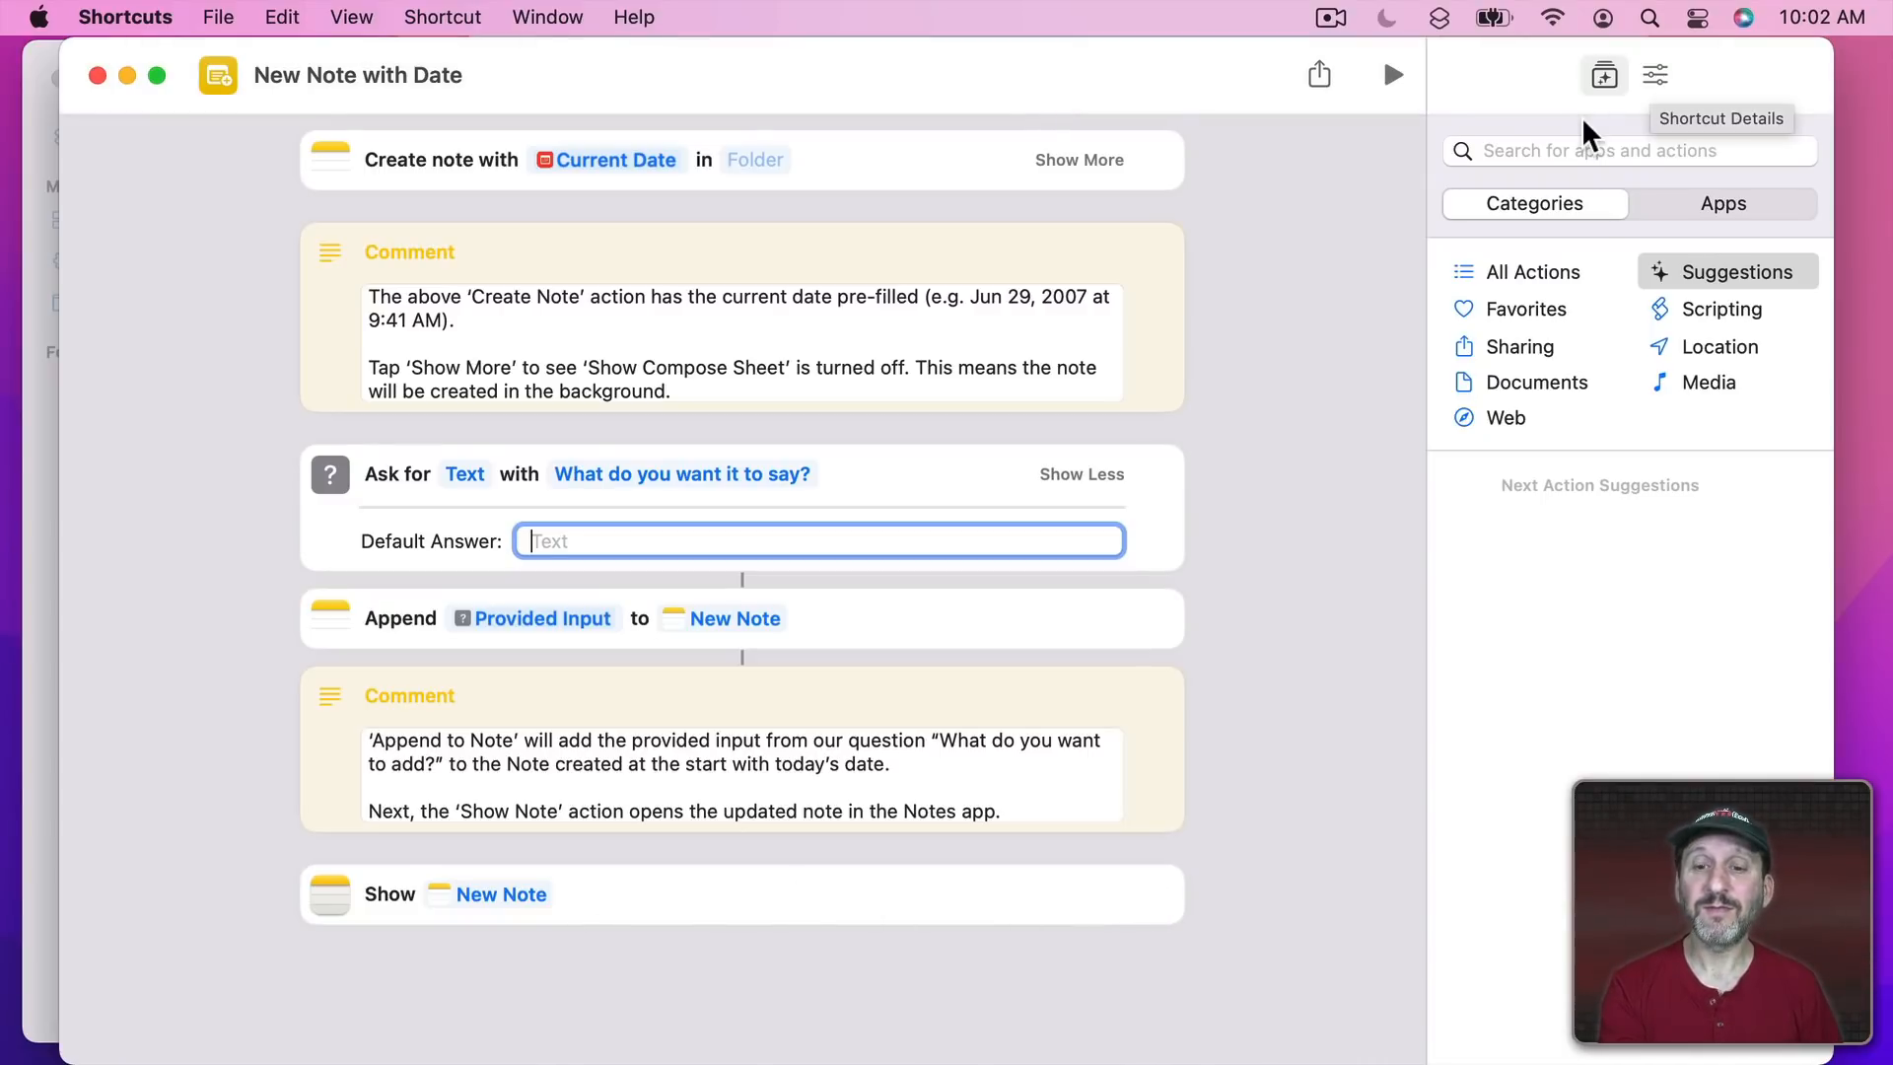
# Pin the New Note with Date shortcut in the menu bar and run it from there.
pyautogui.click(1655, 75)
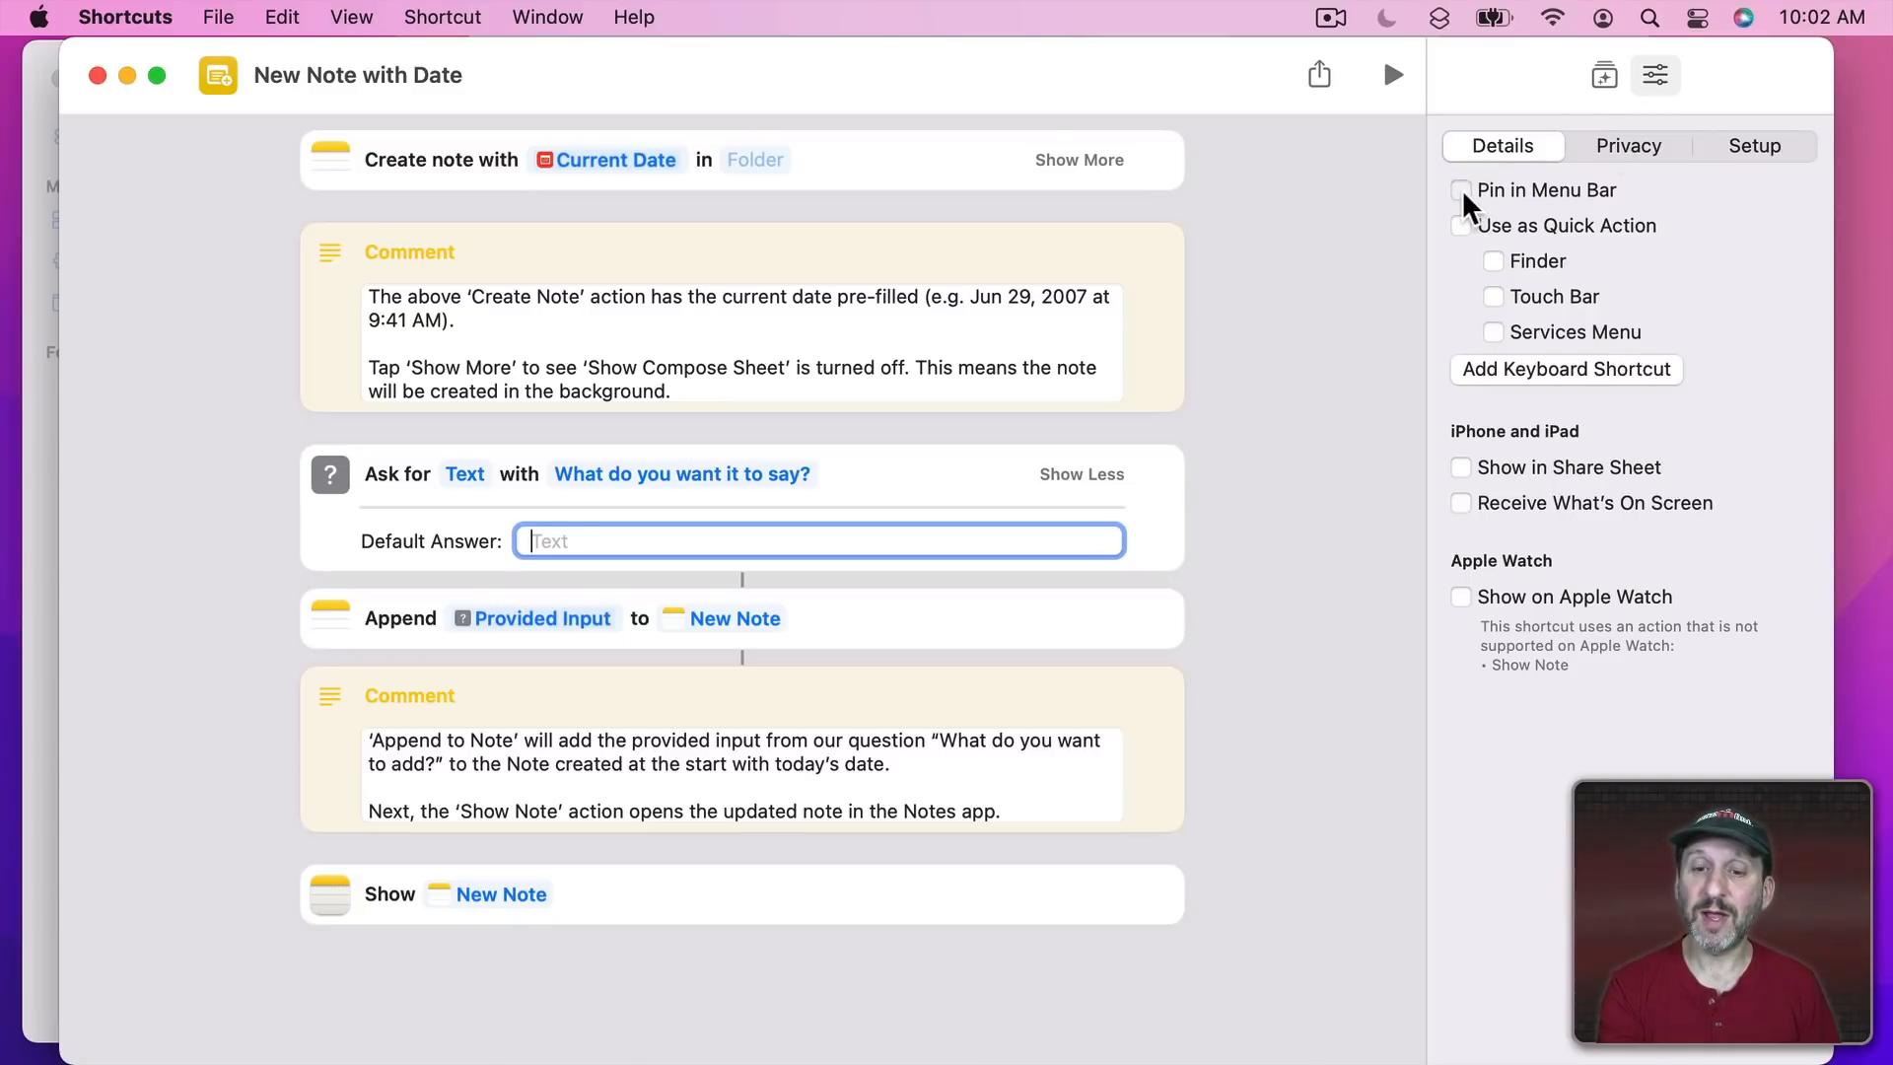
pyautogui.click(1441, 17)
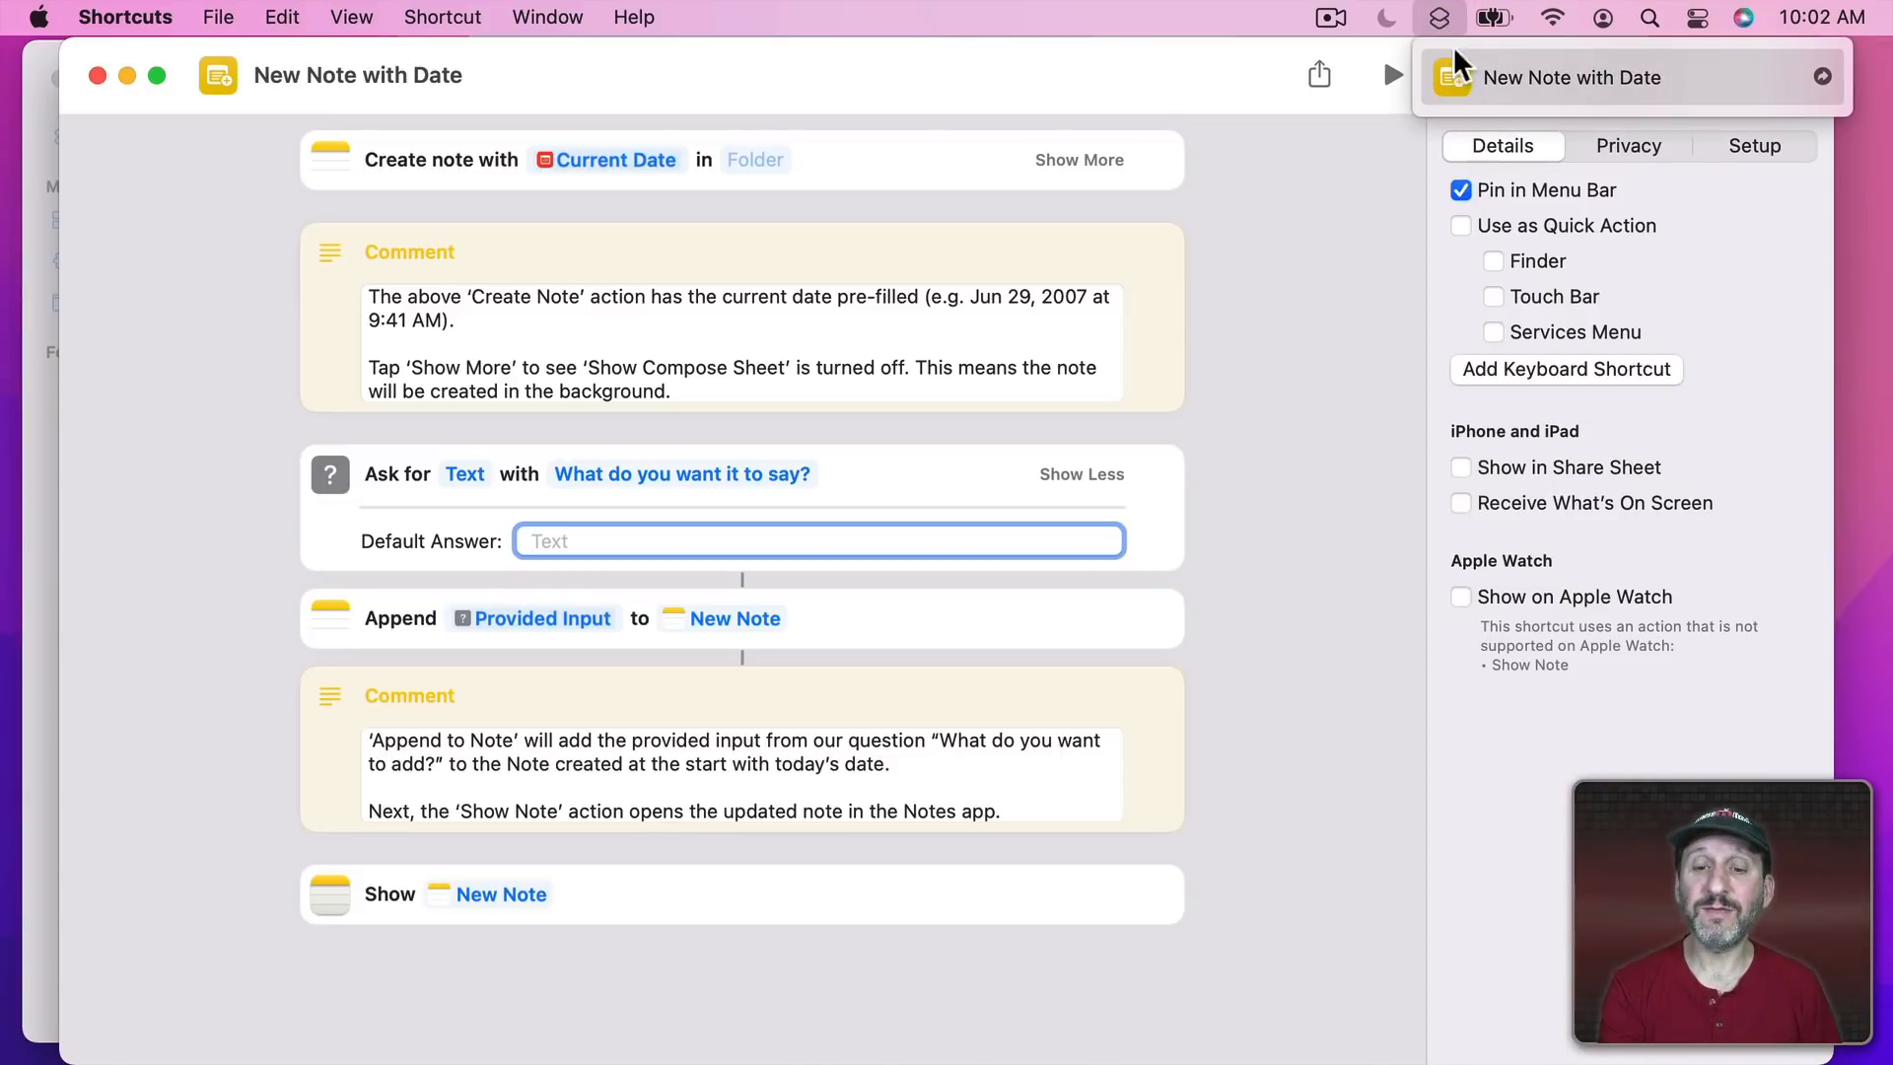
pyautogui.click(1443, 13)
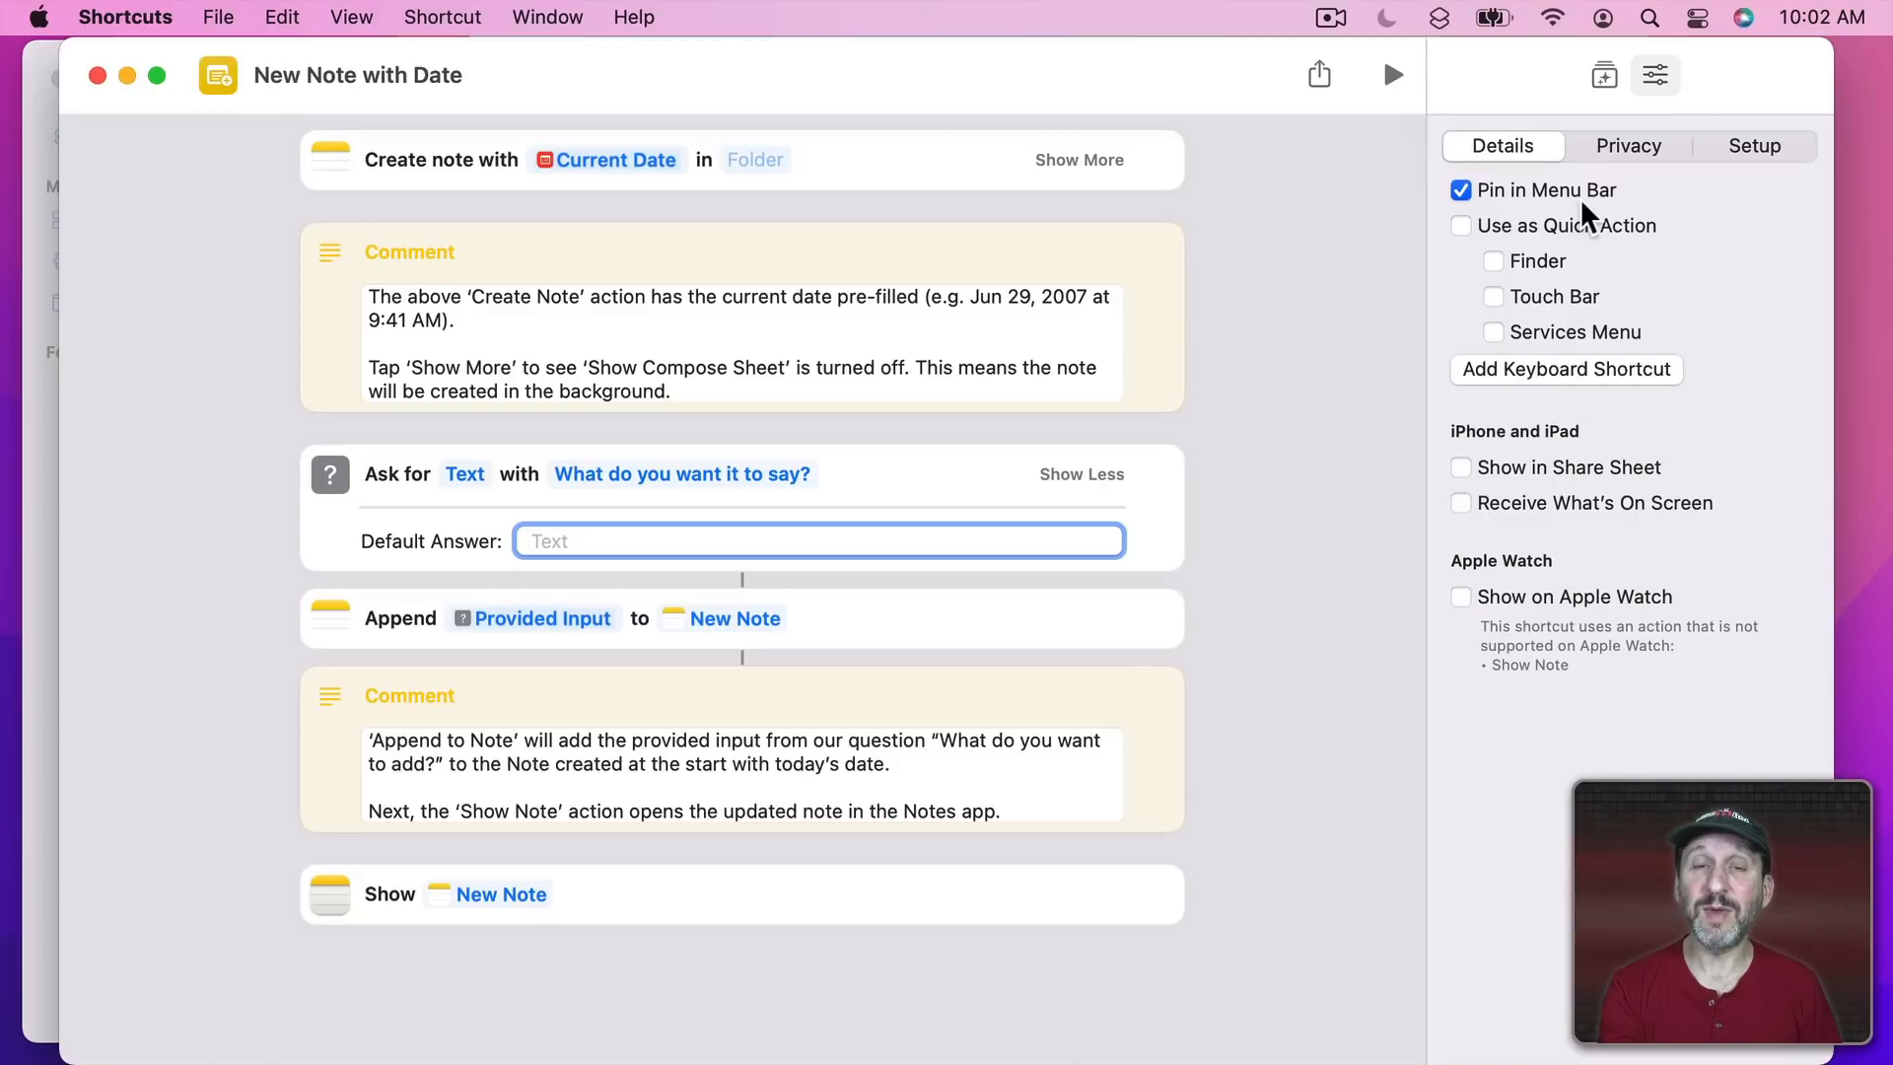
pyautogui.click(1441, 18)
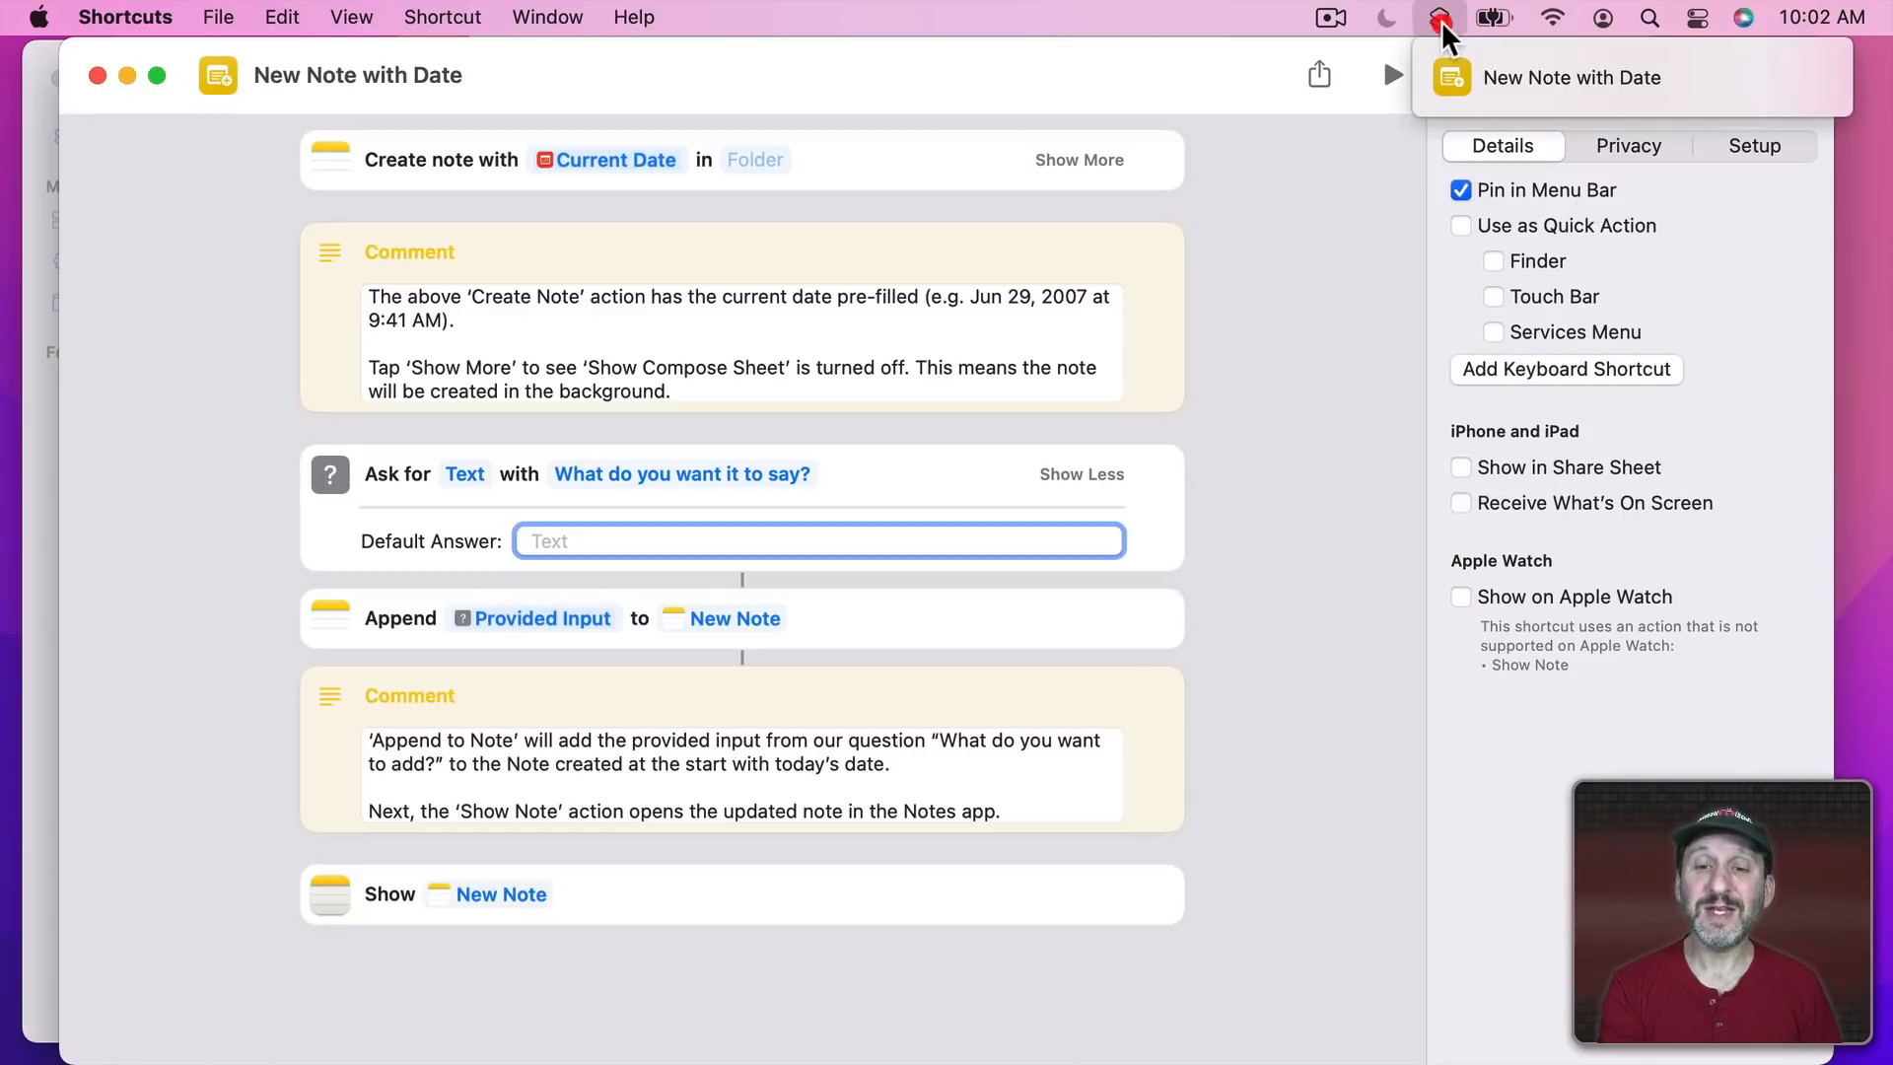
pyautogui.click(1465, 79)
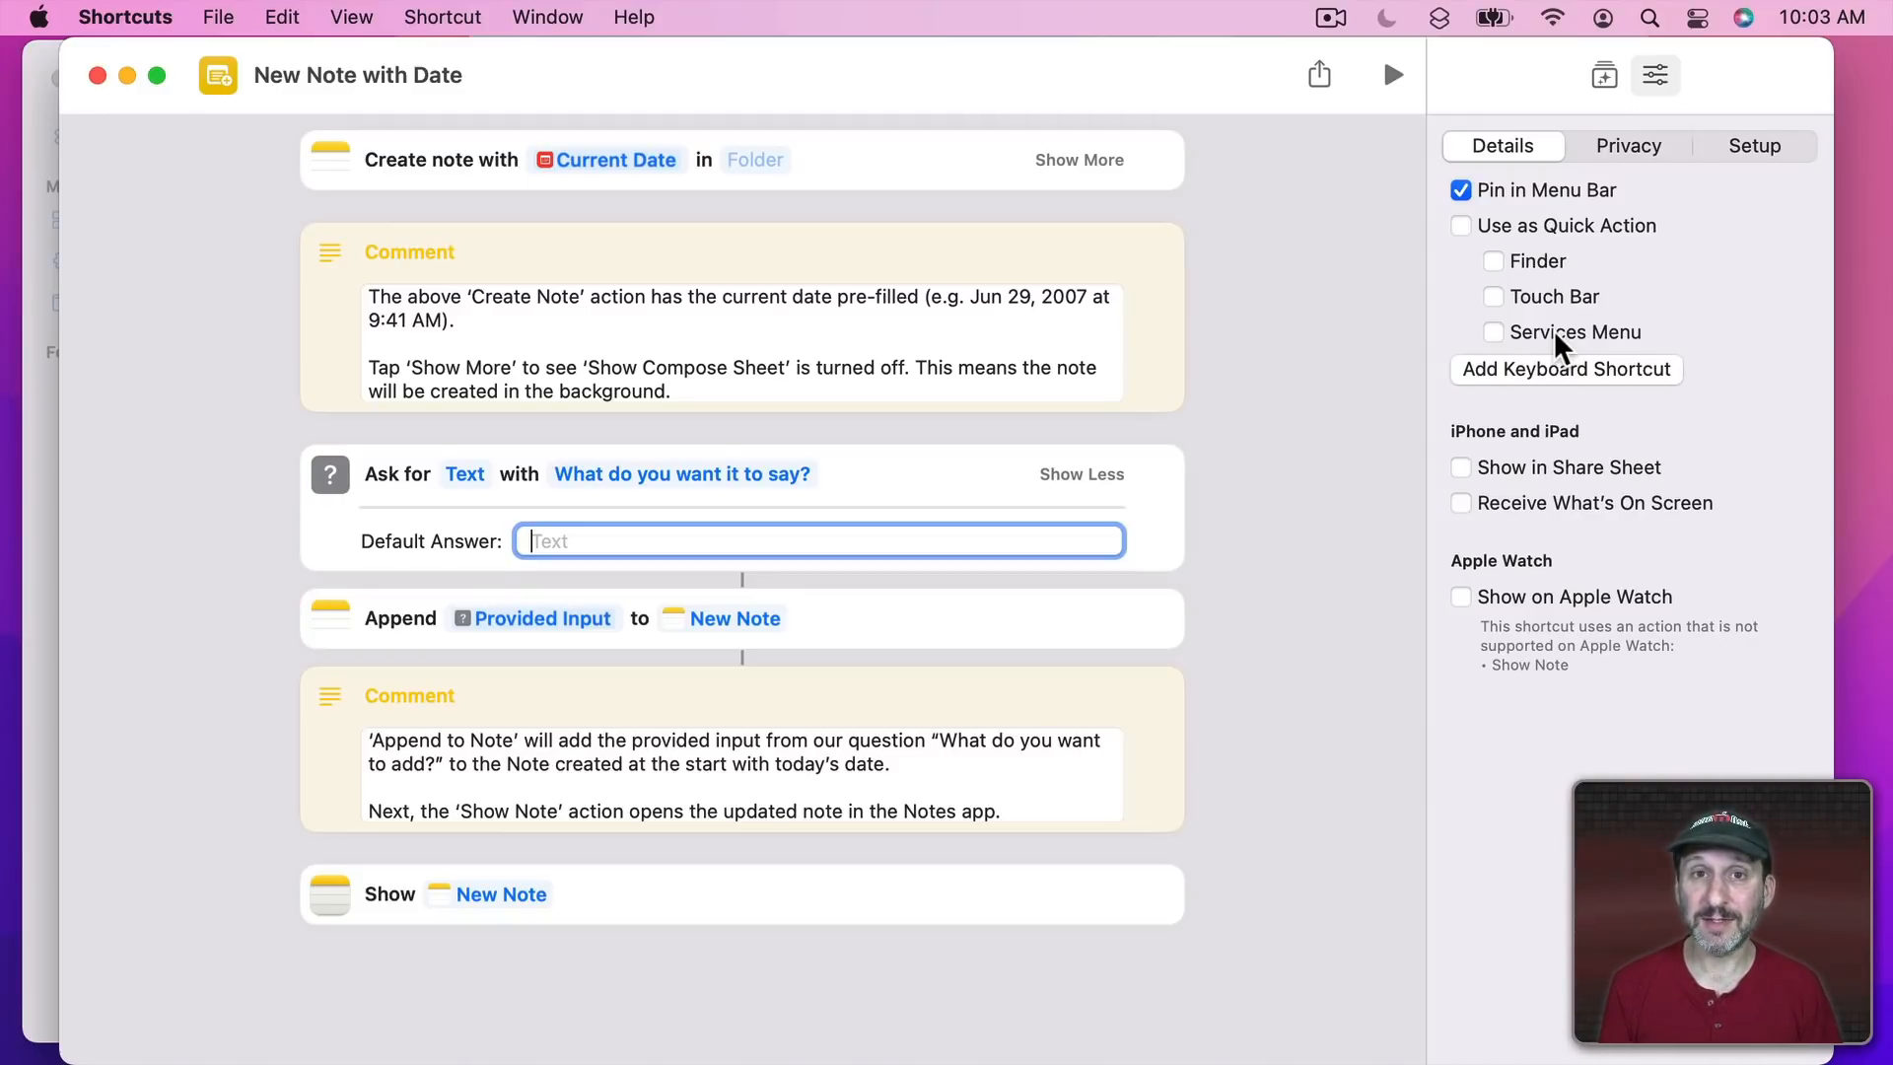
# Review the apps the shortcut is allowed to access in its privacy settings, and close the editor.
pyautogui.click(1640, 145)
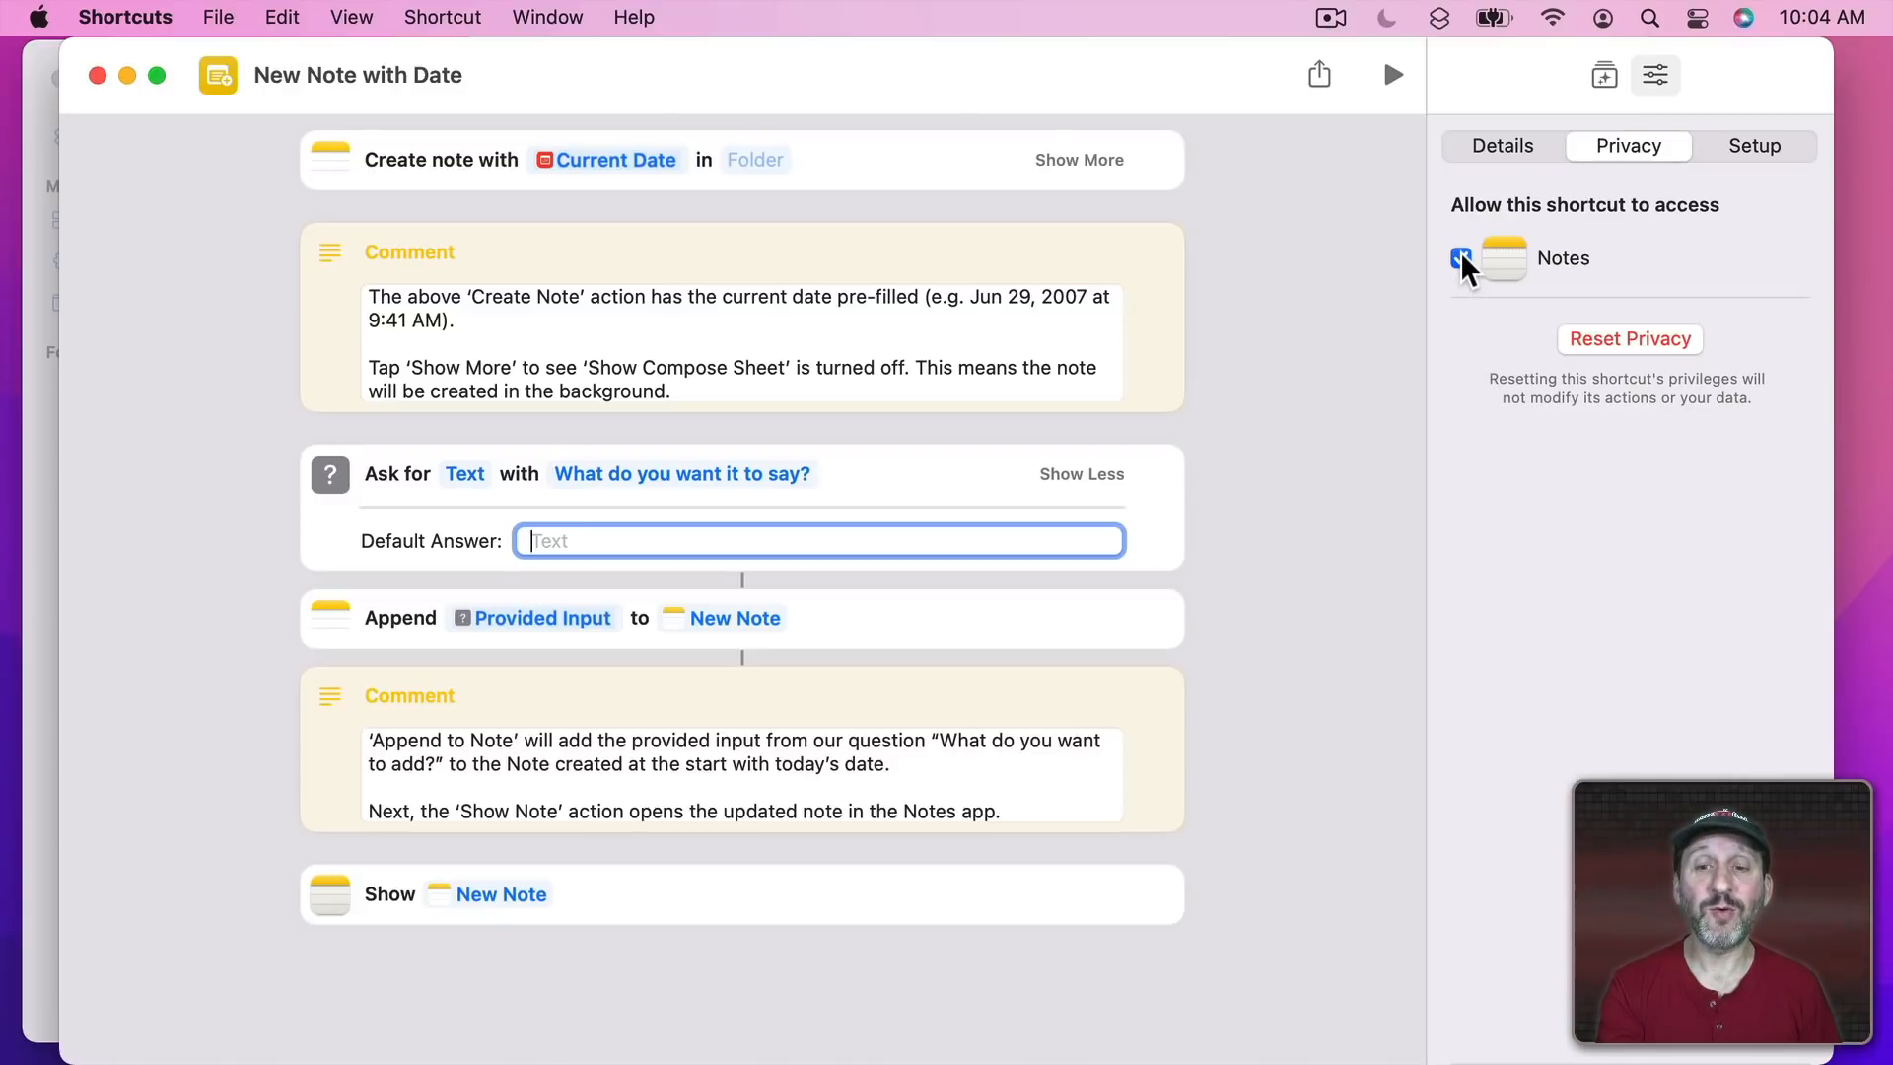
pyautogui.press('super+w')
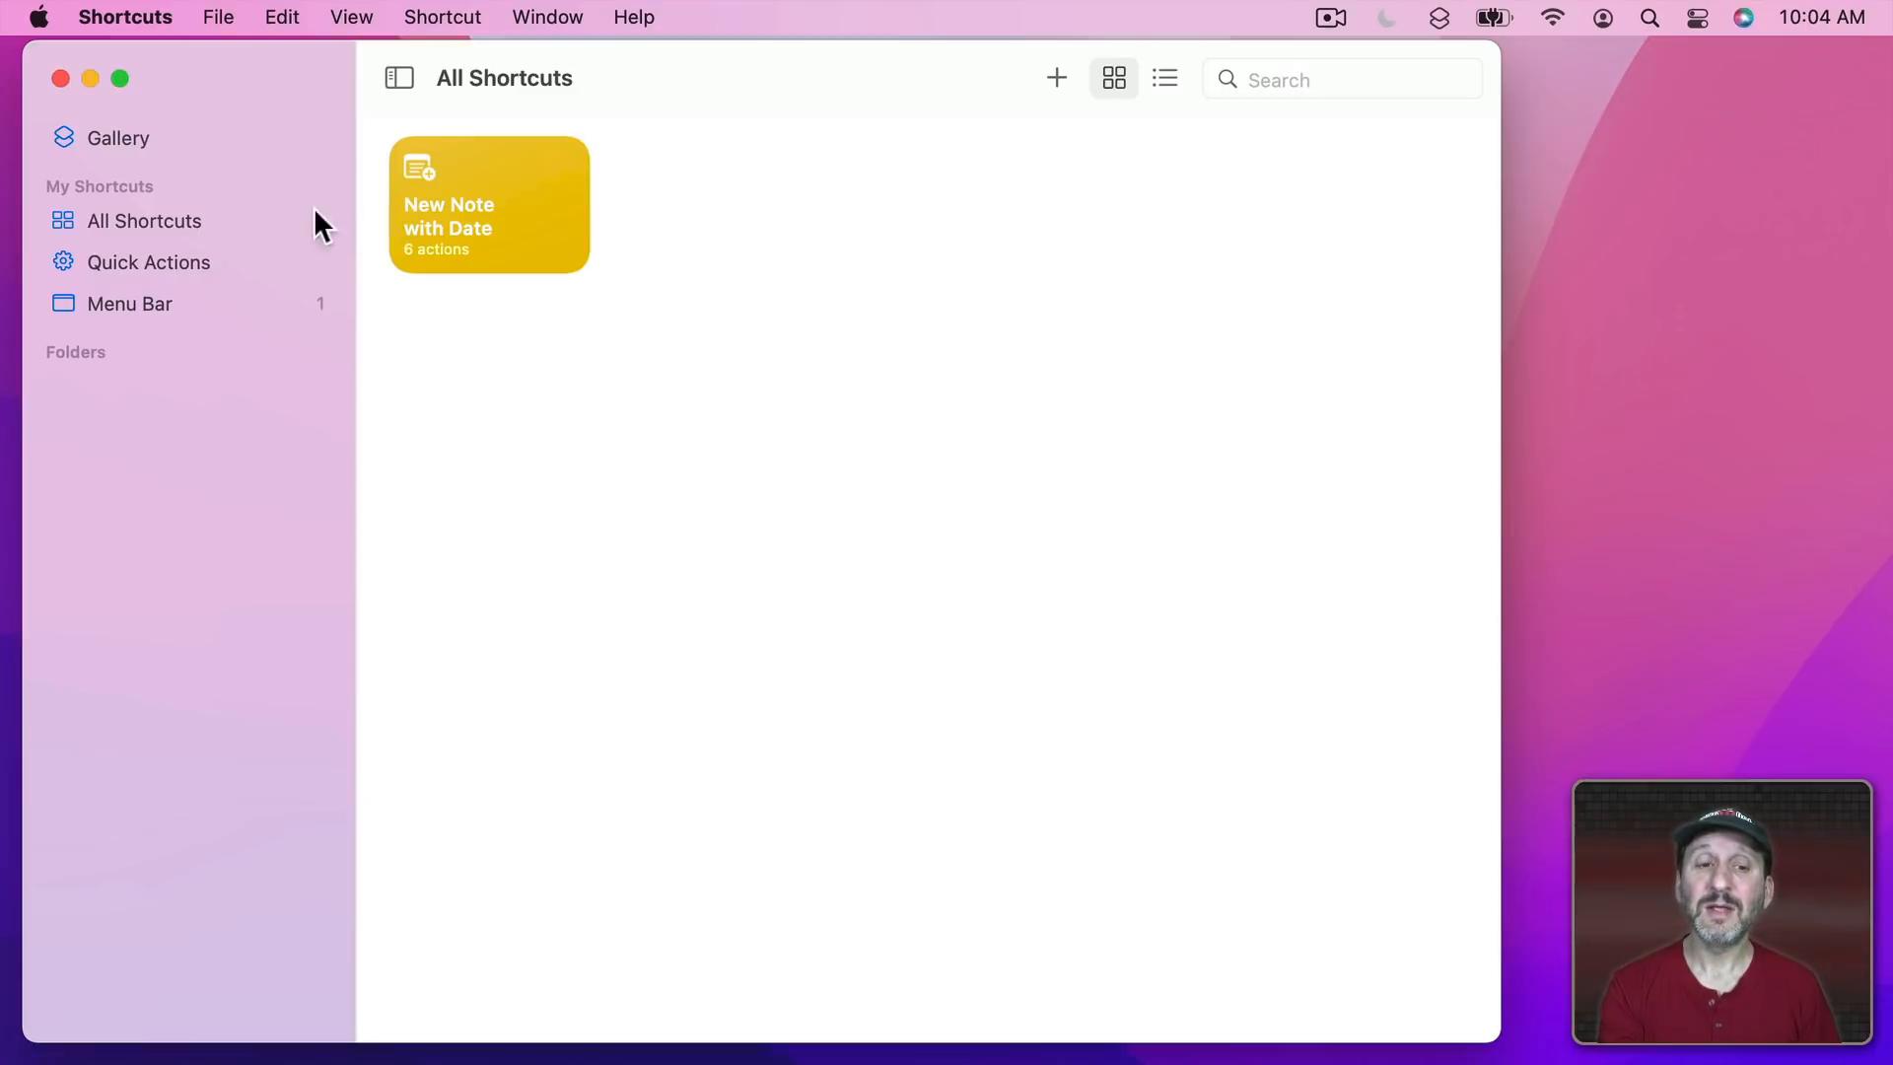
# Inspect the actions of the Turn Text Into Audio shortcut in the Gallery, and add it to the own shortcuts.
pyautogui.click(118, 138)
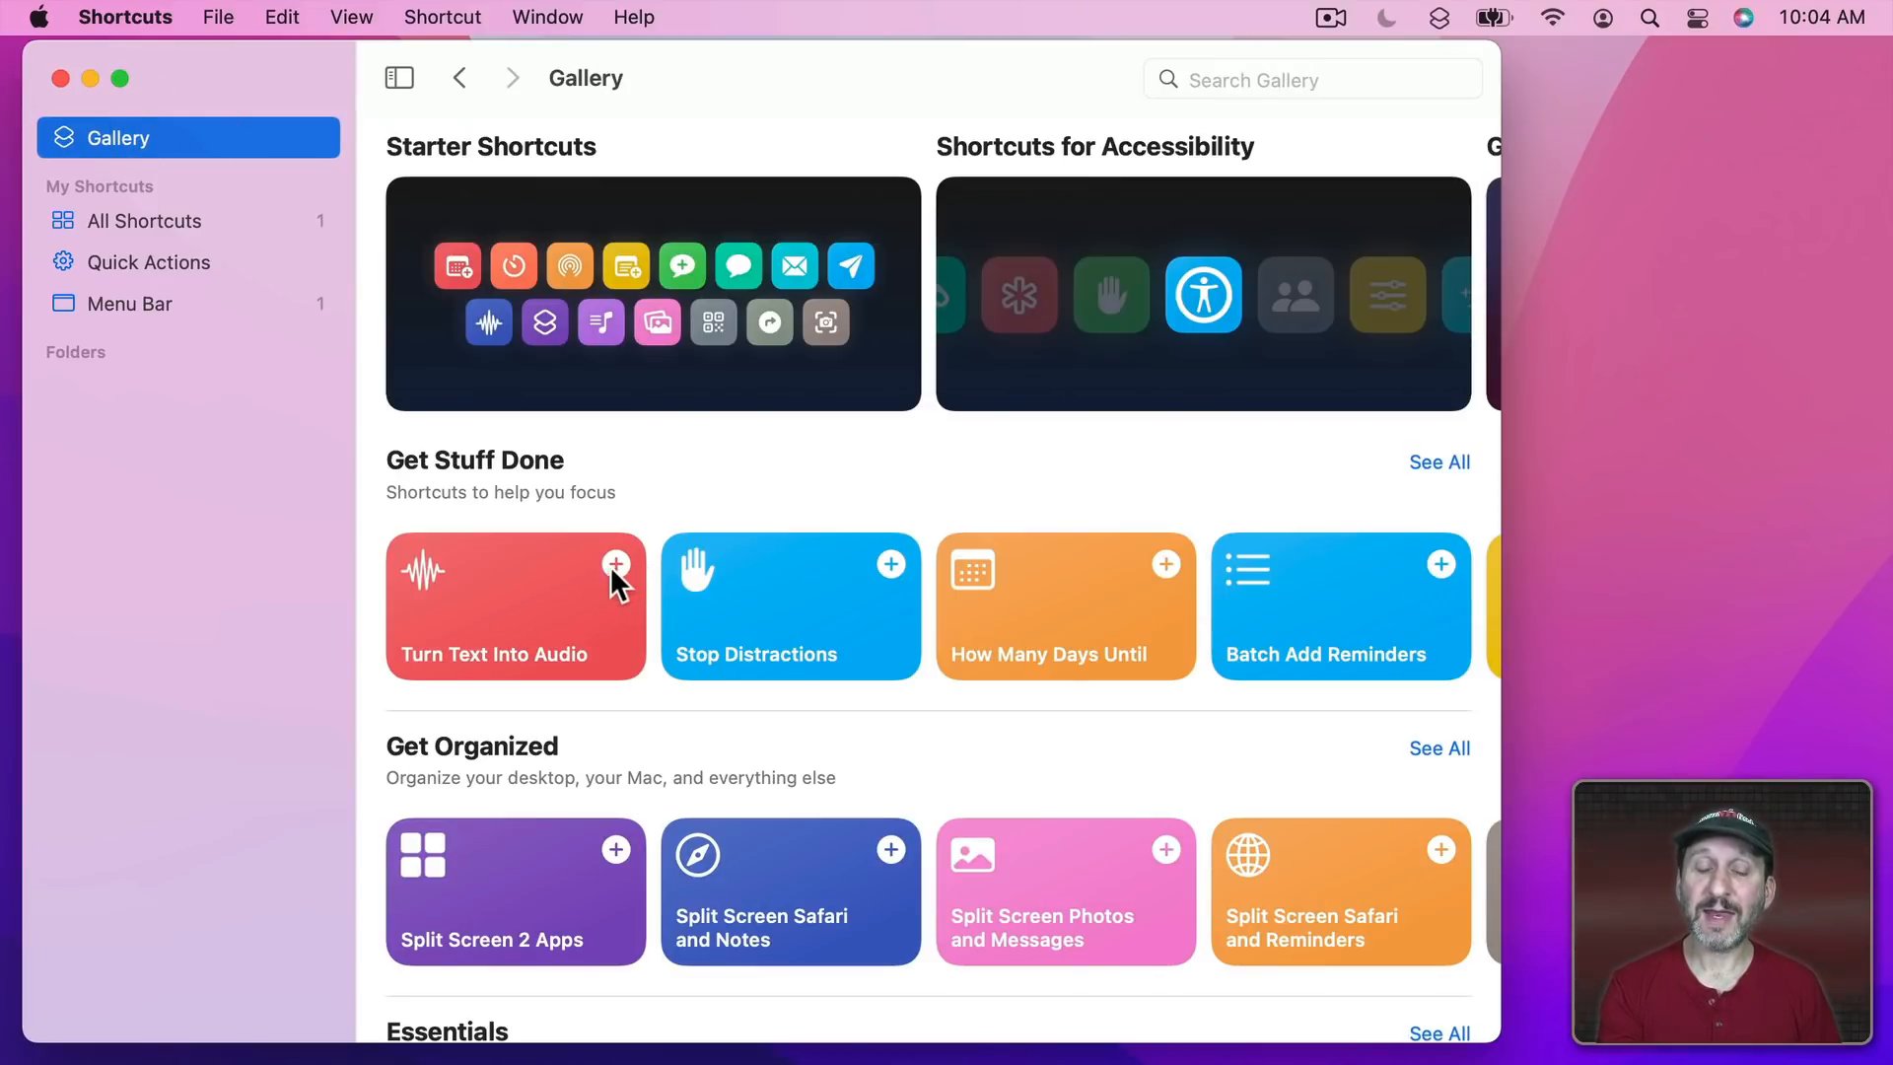
pyautogui.click(513, 605)
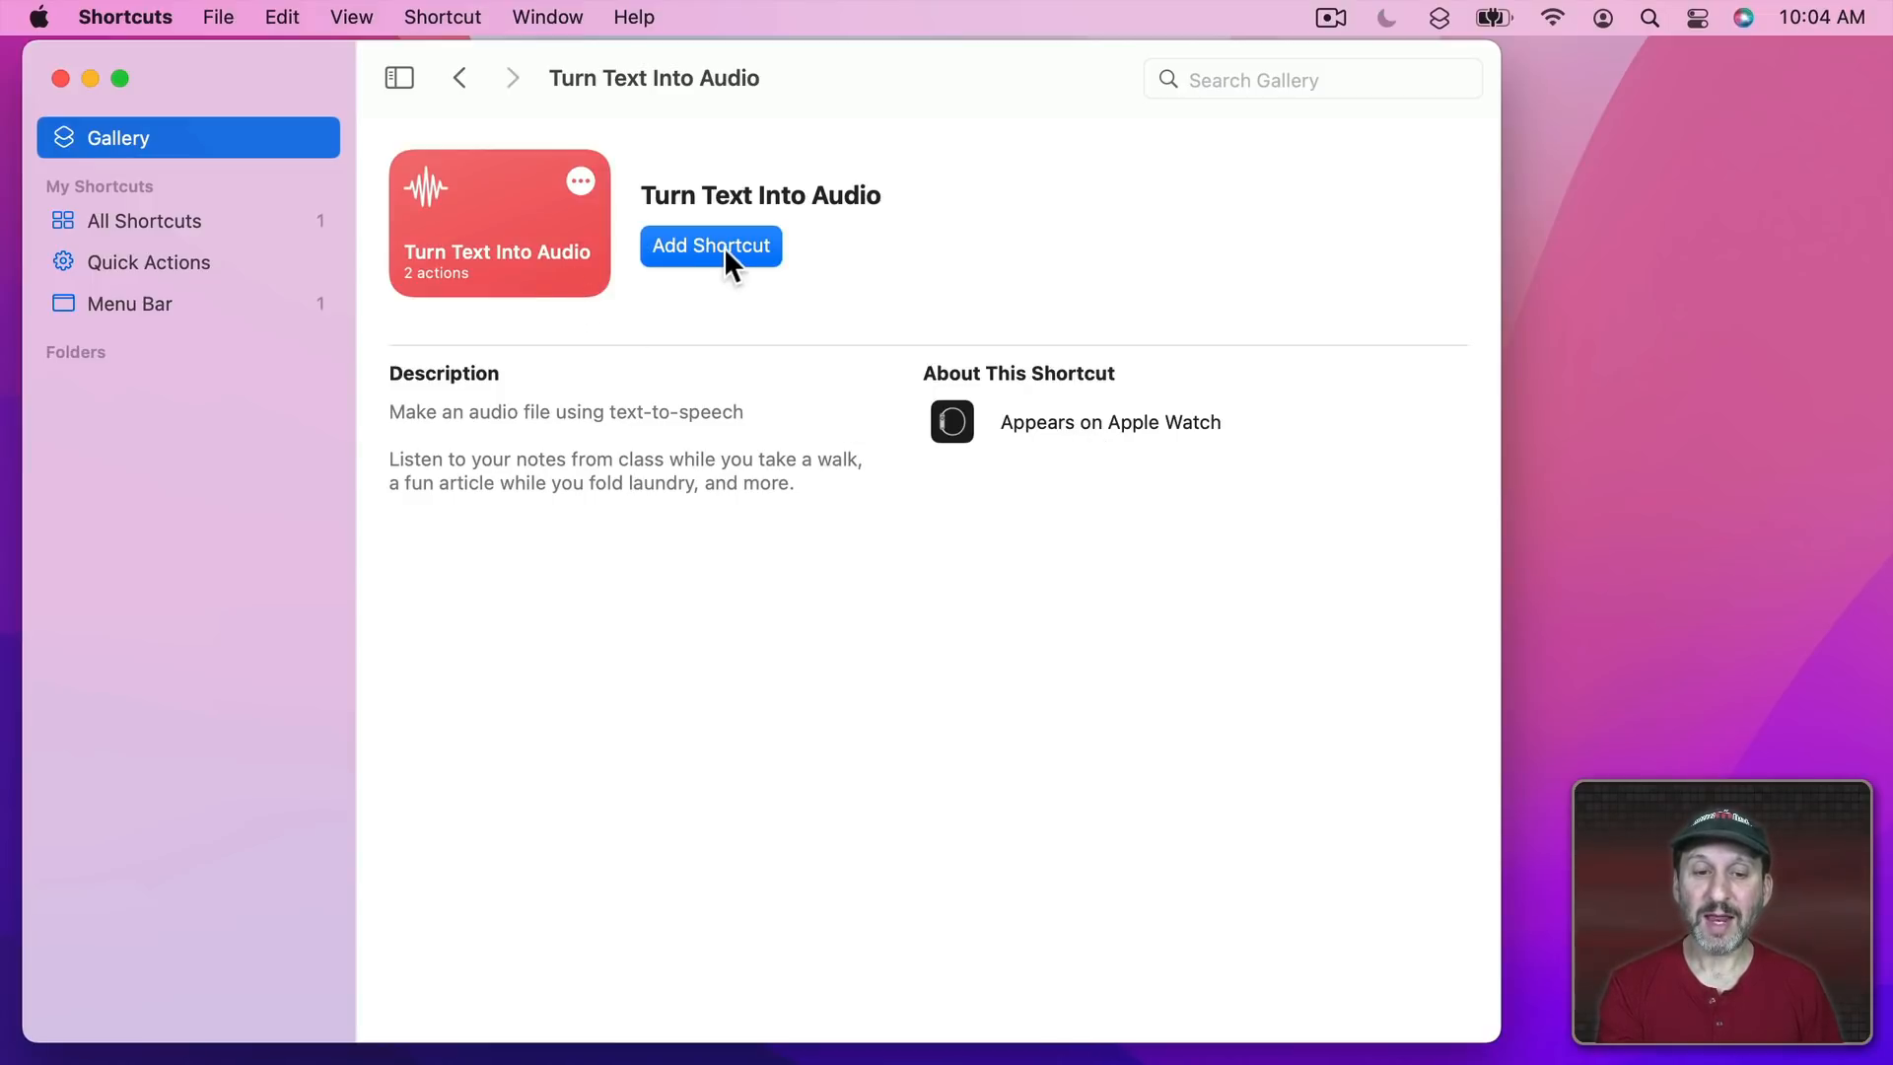
pyautogui.click(581, 180)
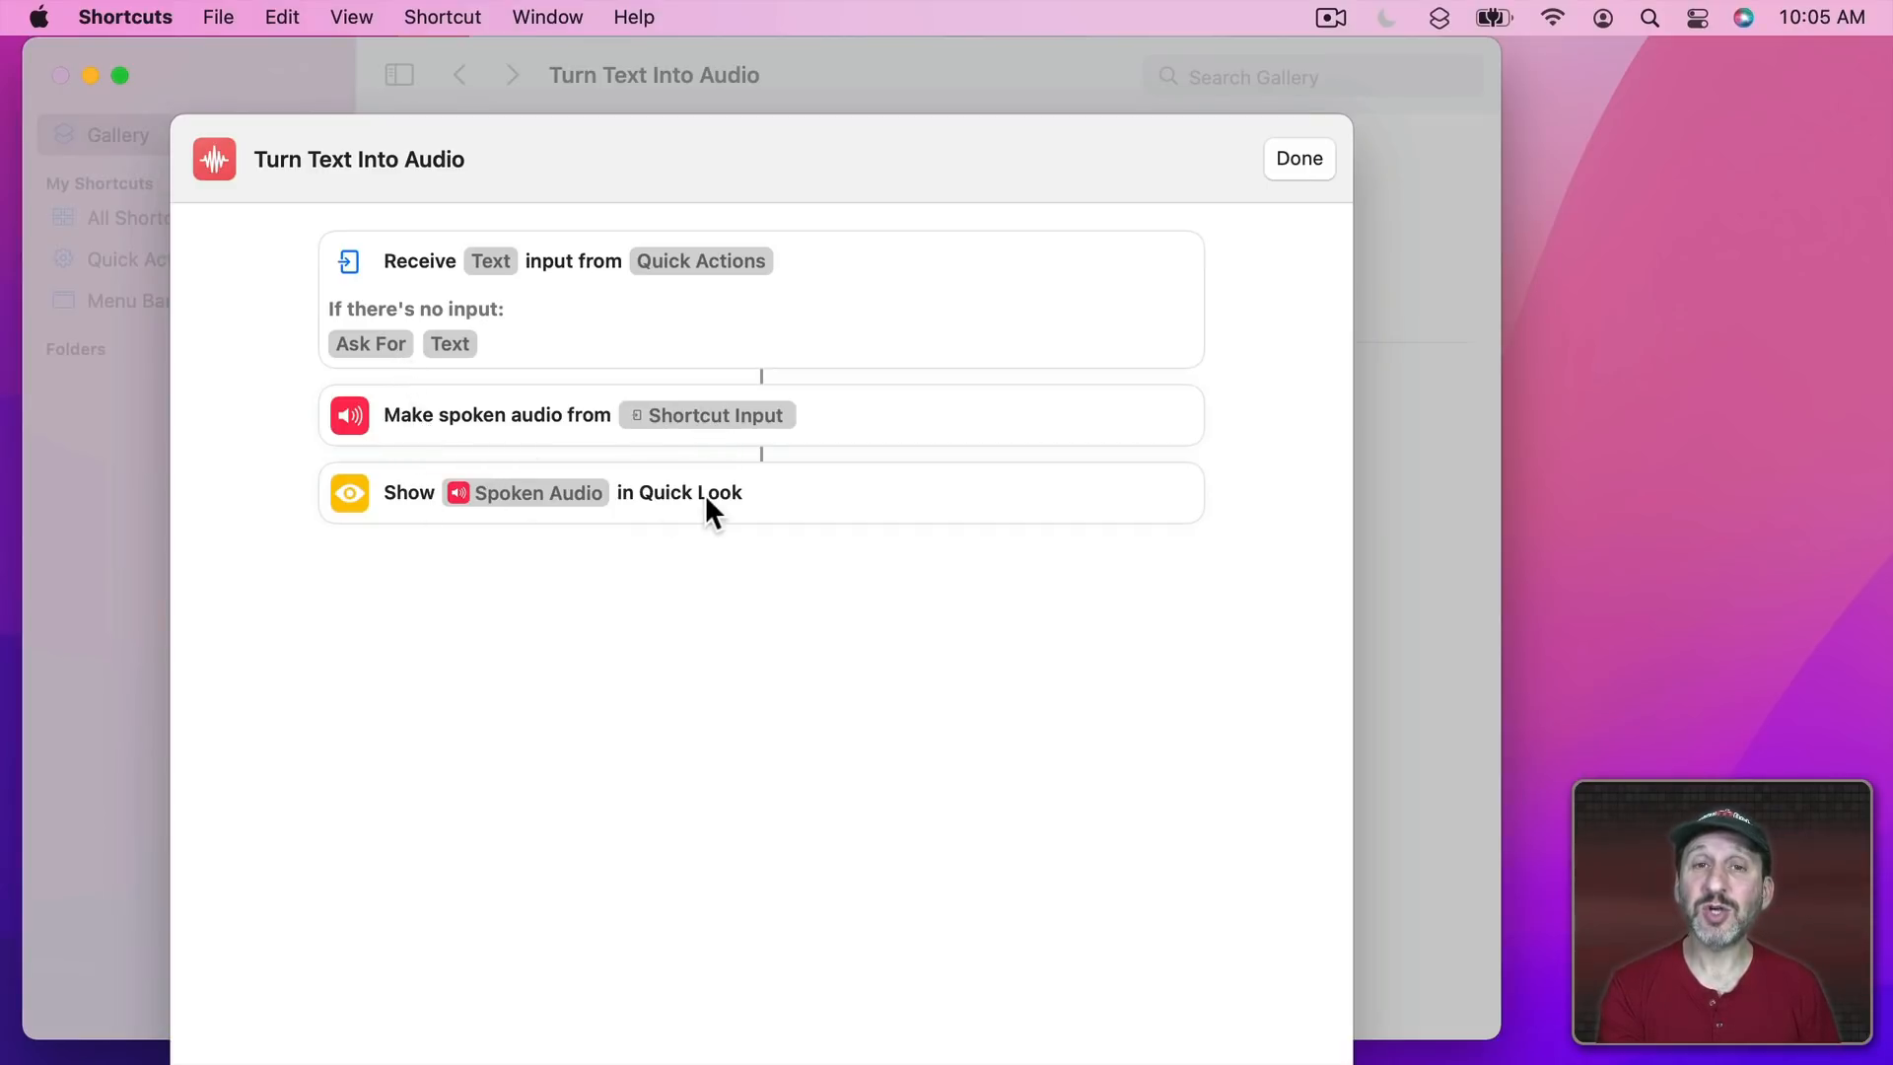
pyautogui.click(1297, 160)
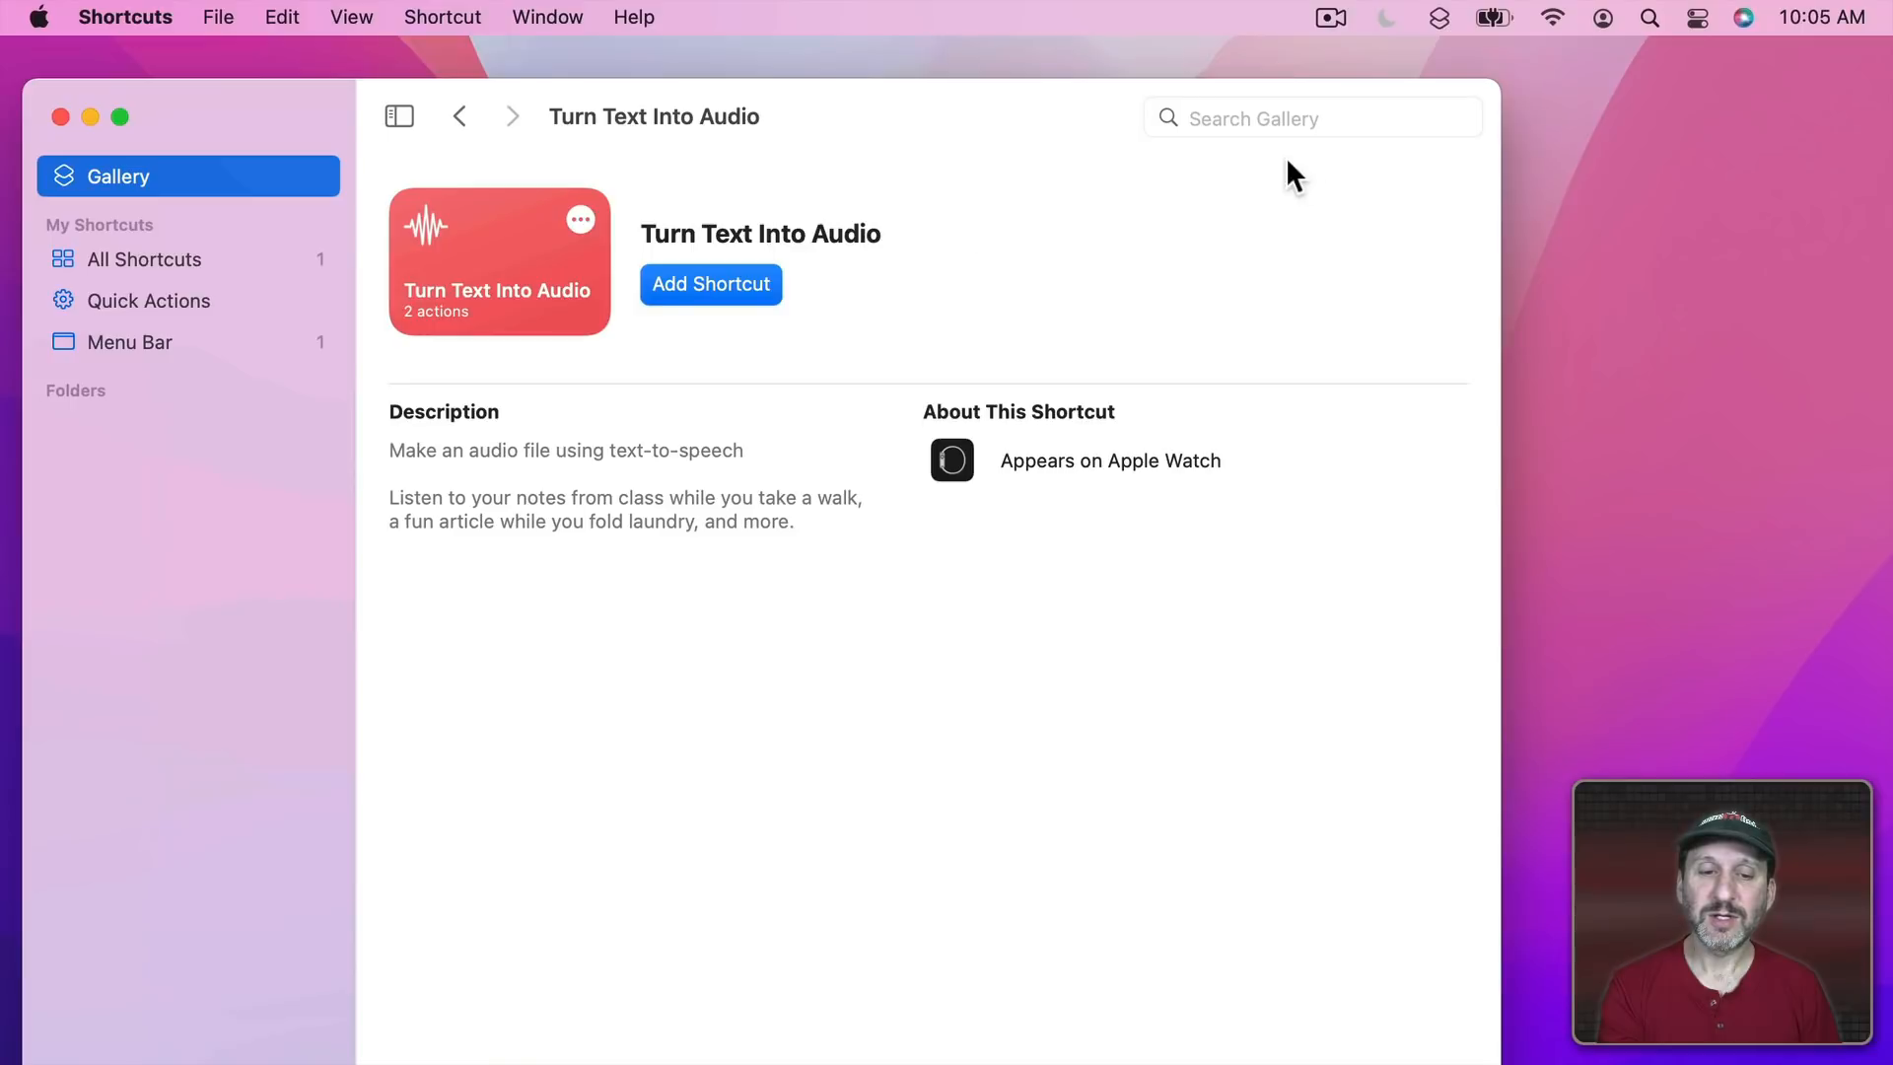
pyautogui.click(708, 284)
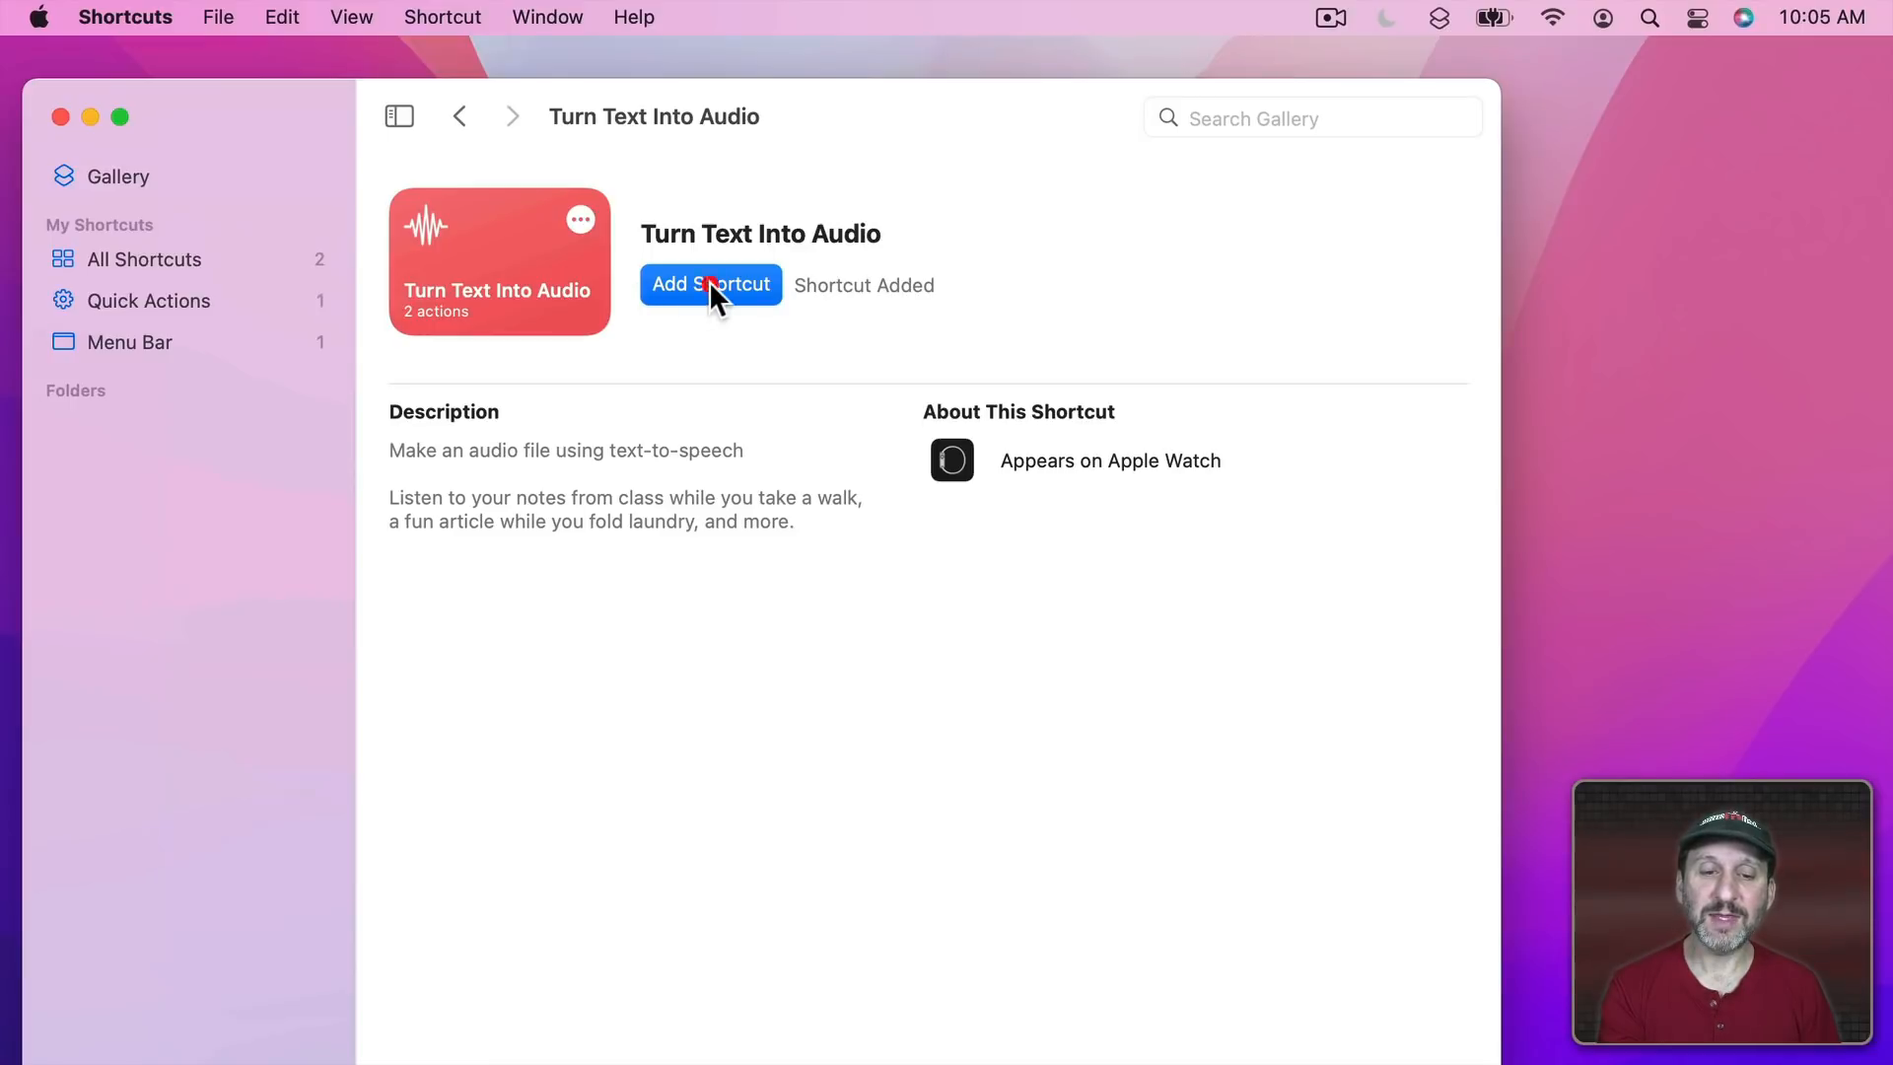
pyautogui.click(239, 259)
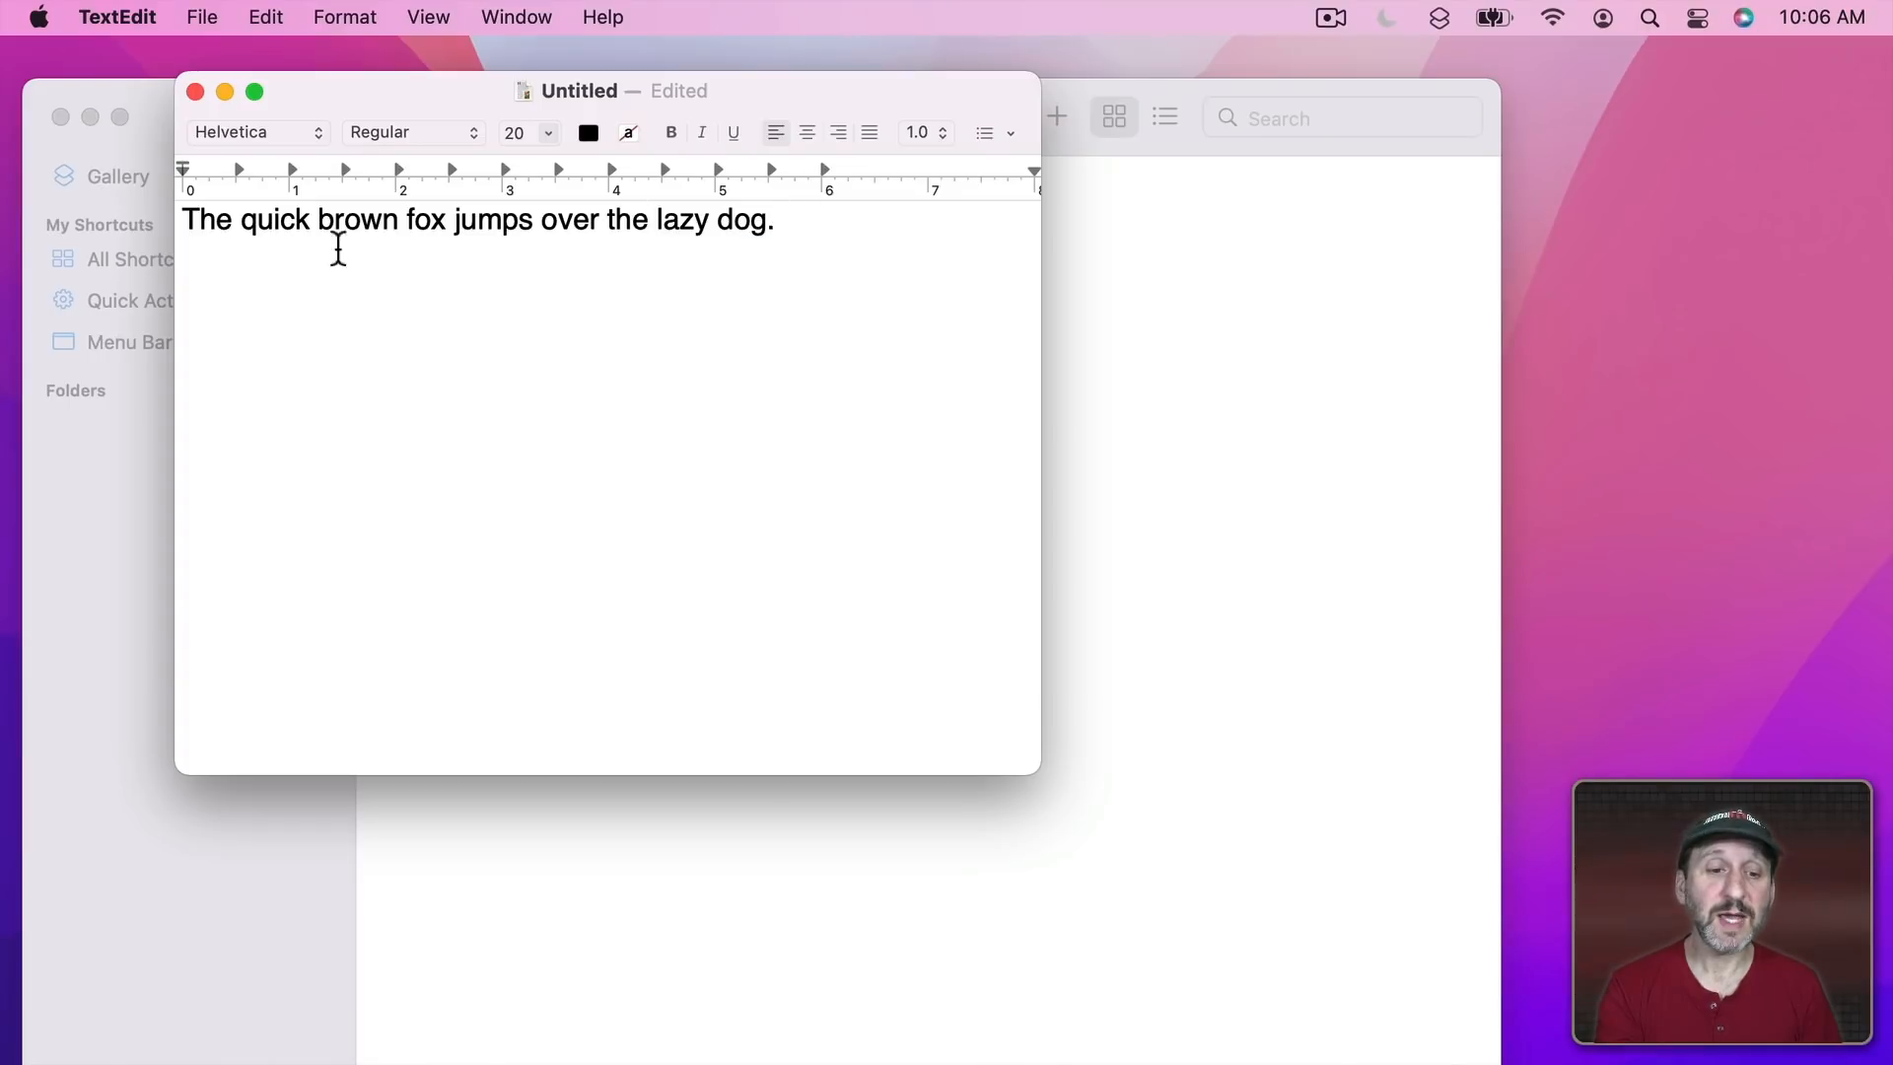
# In TextEdit, run the Turn Text Into Audio service on the whole document text and play the resulting audio.
pyautogui.press('super+a')
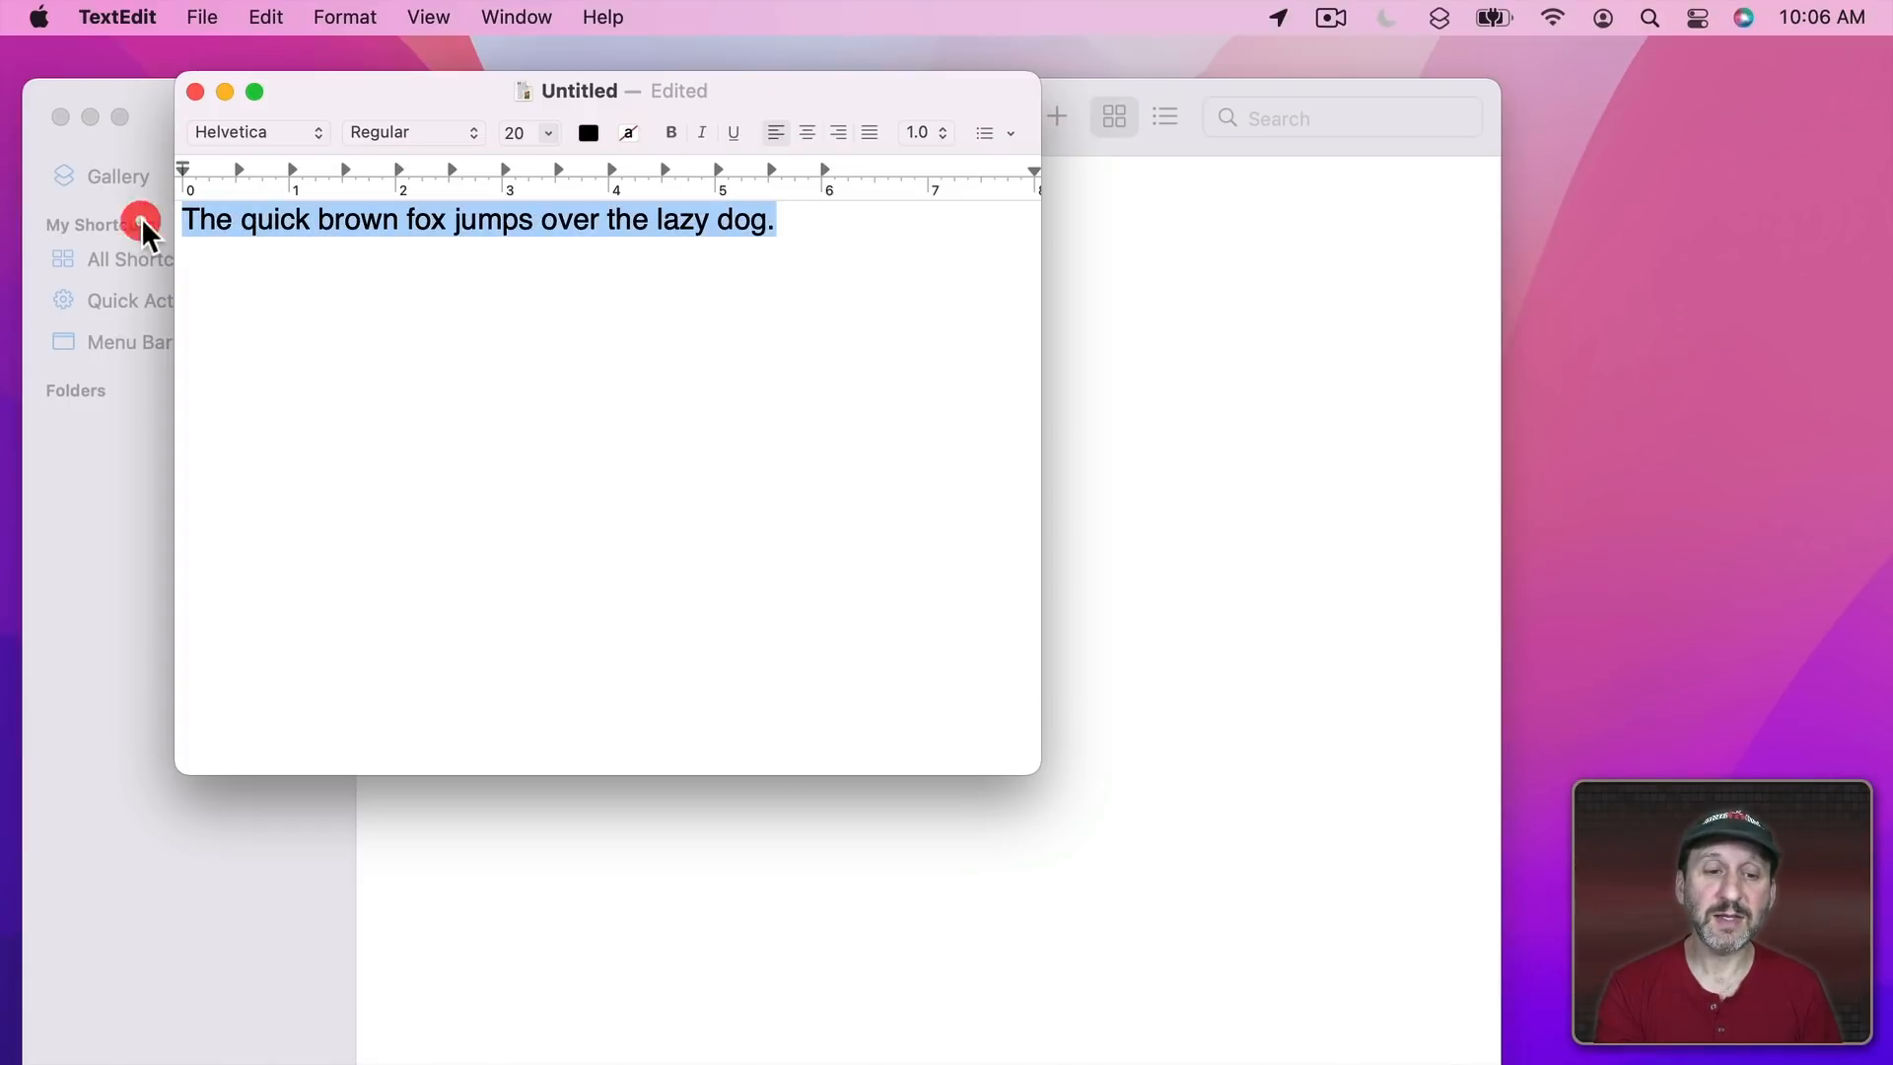
pyautogui.click(126, 17)
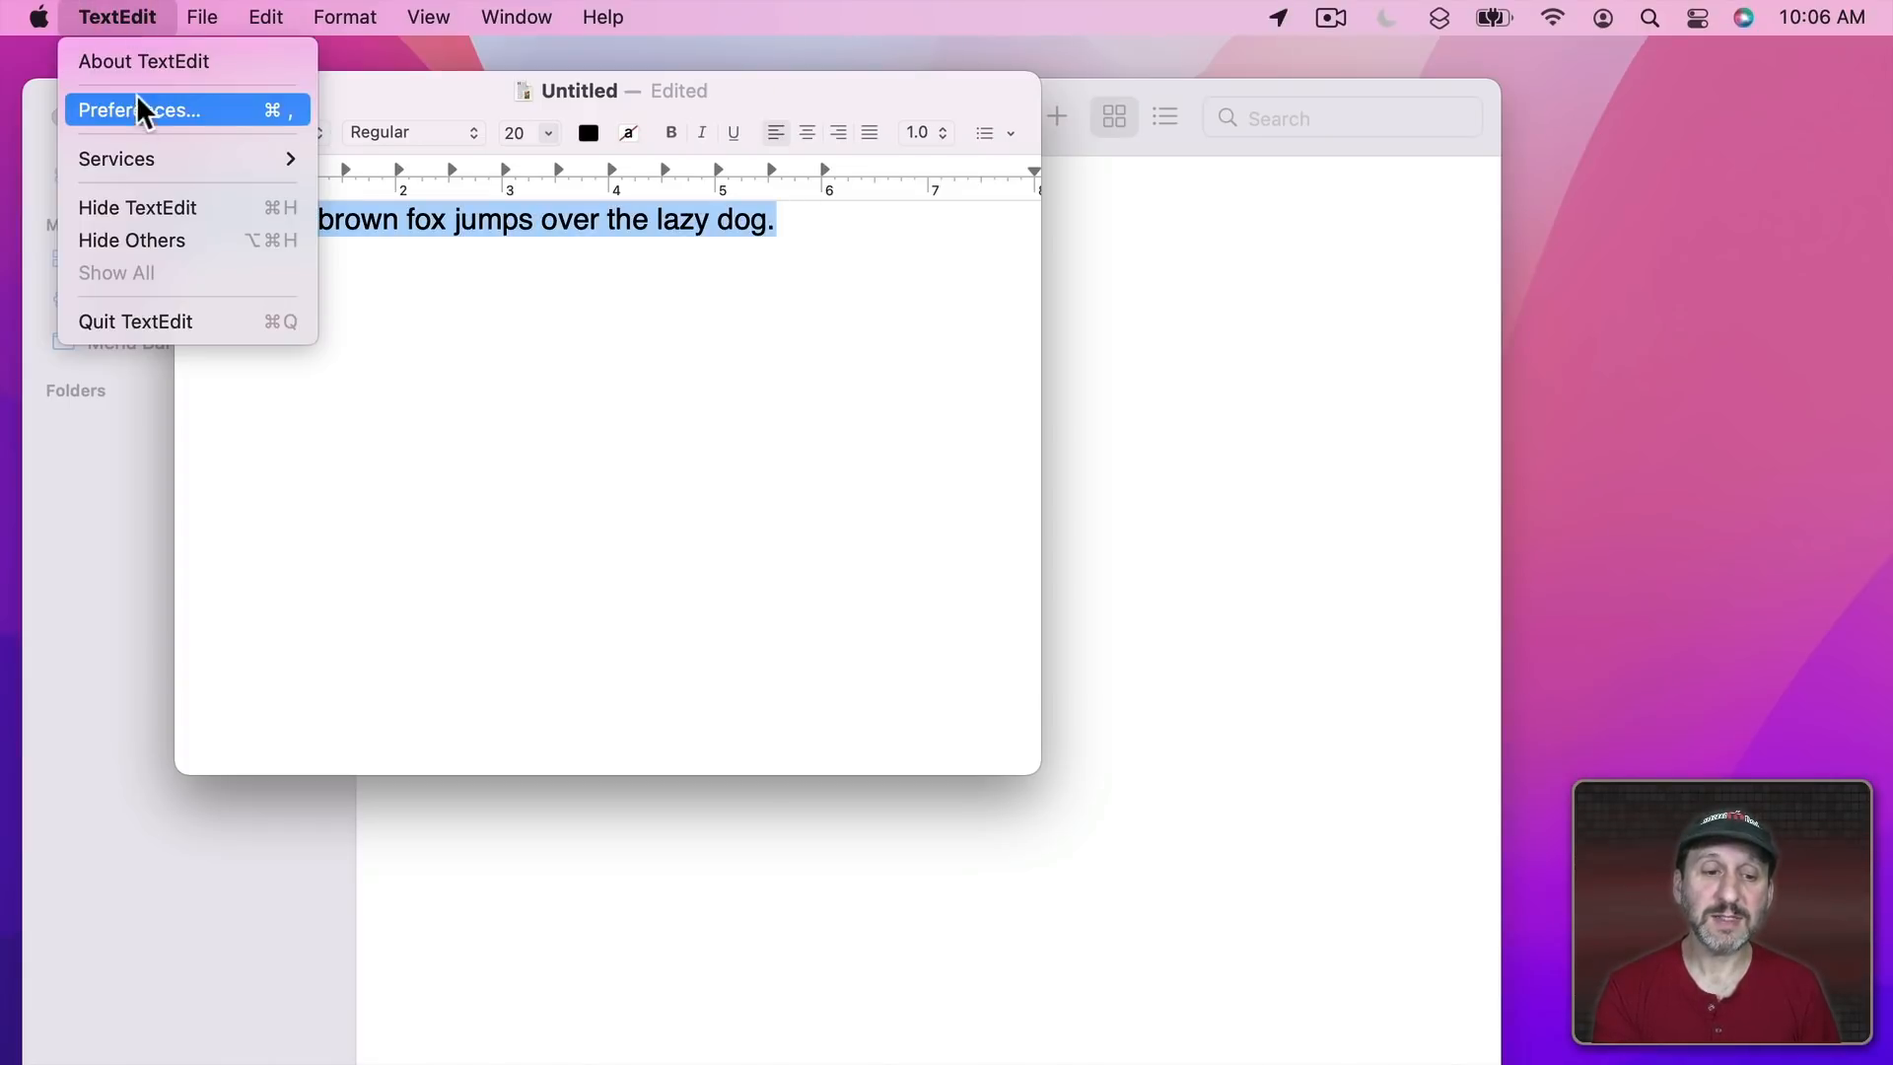
pyautogui.moveTo(143, 156)
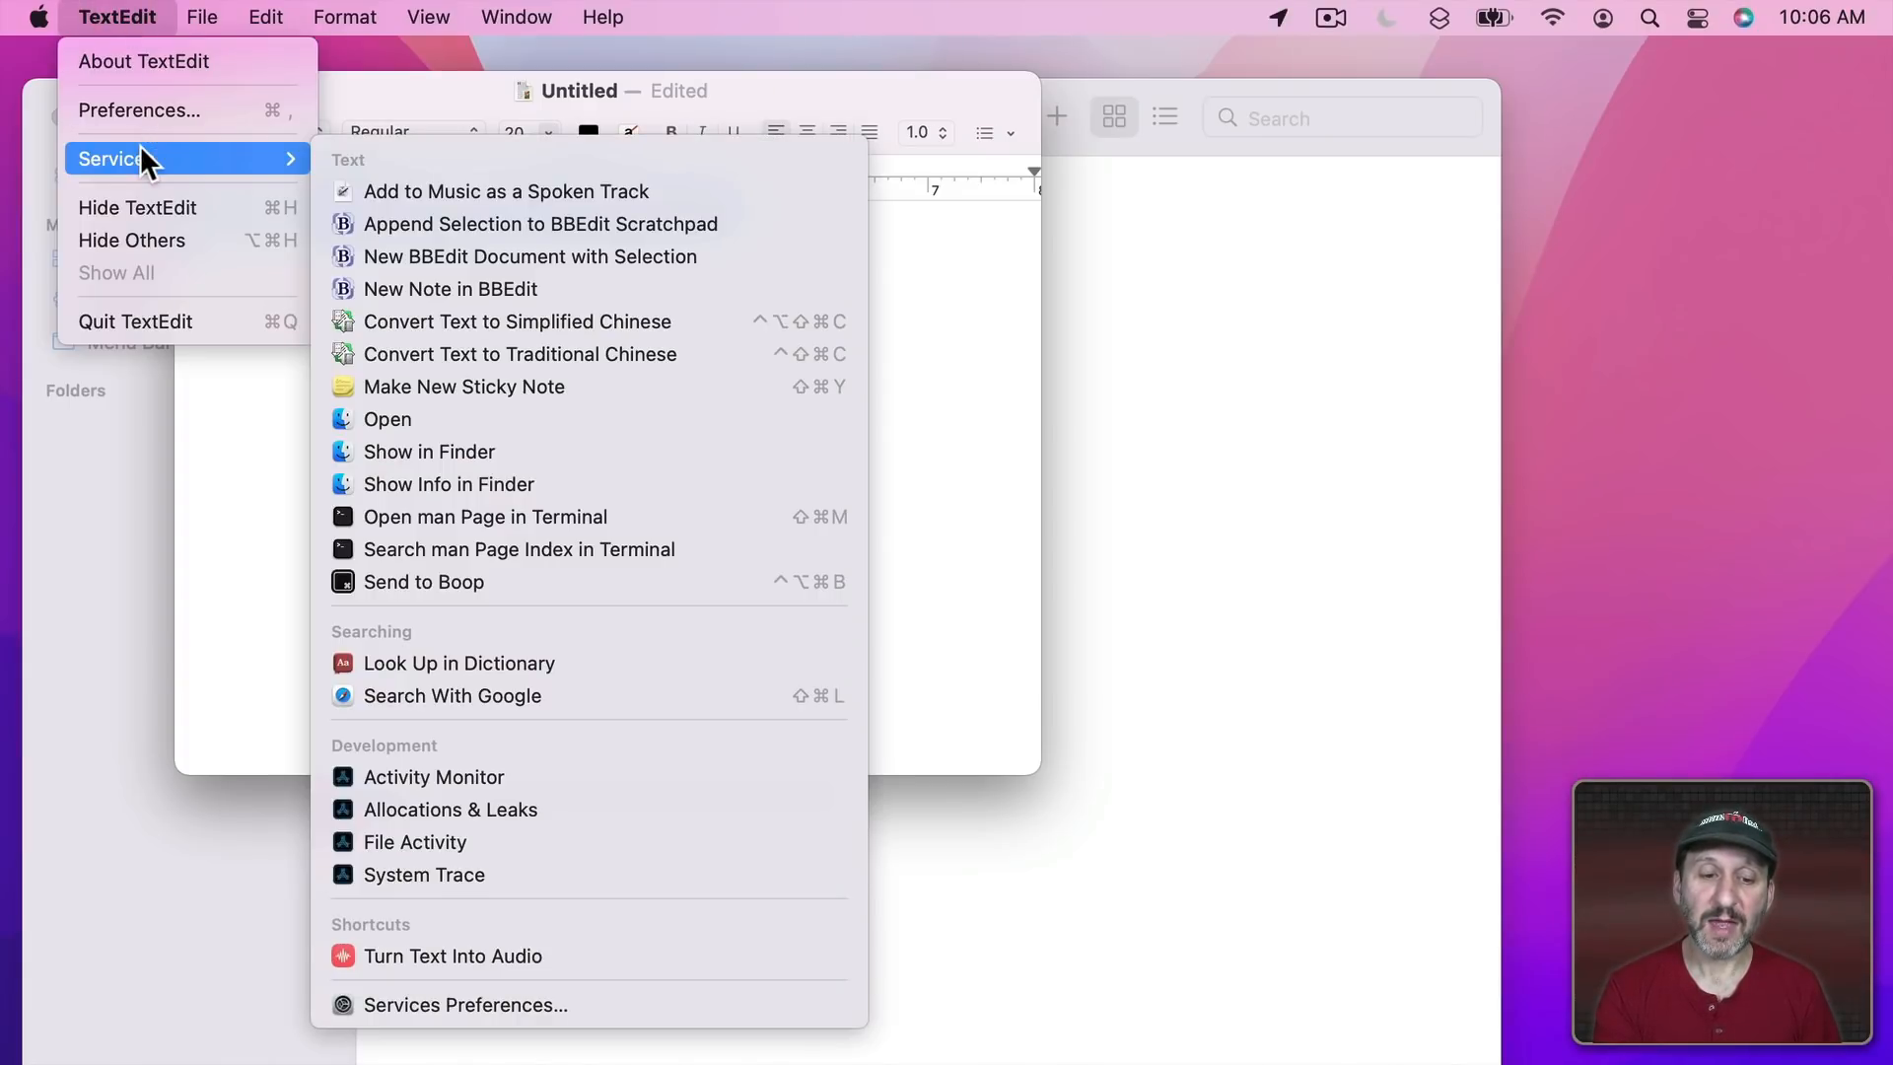
pyautogui.click(560, 955)
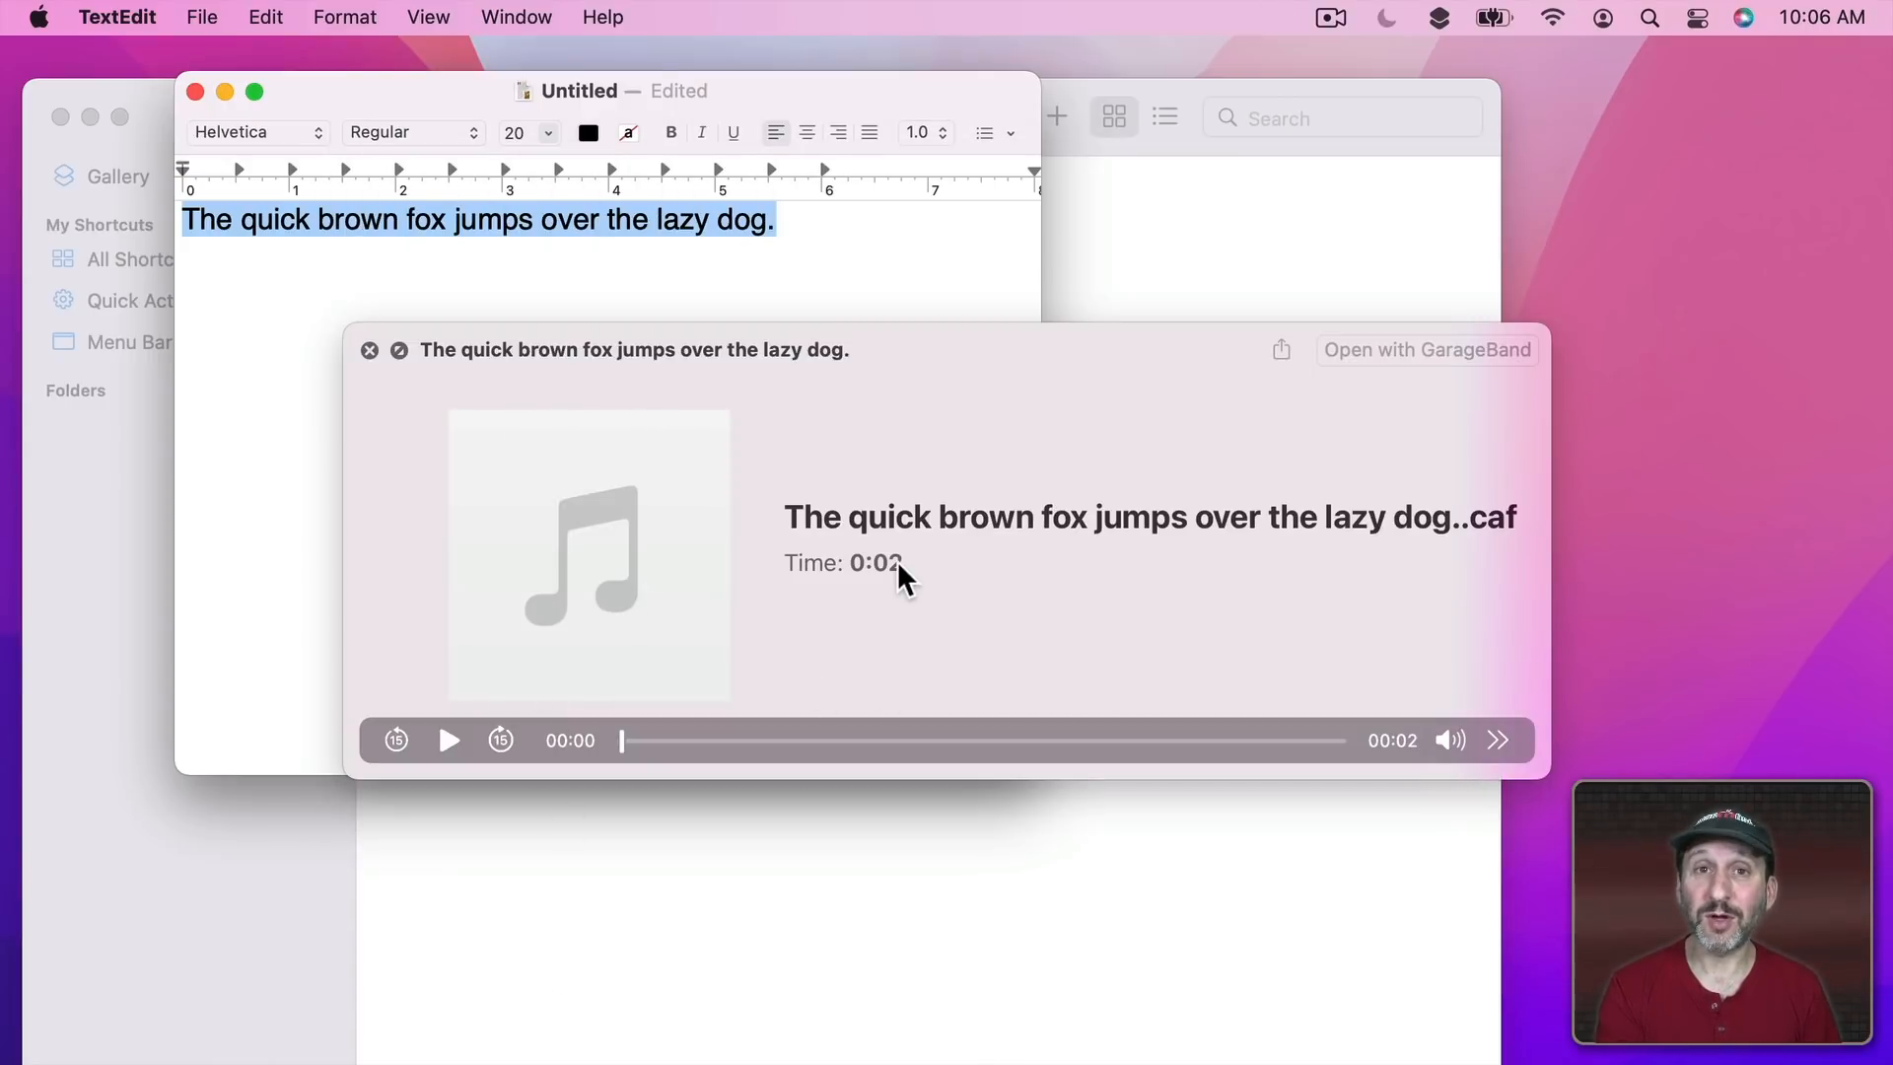
pyautogui.click(449, 739)
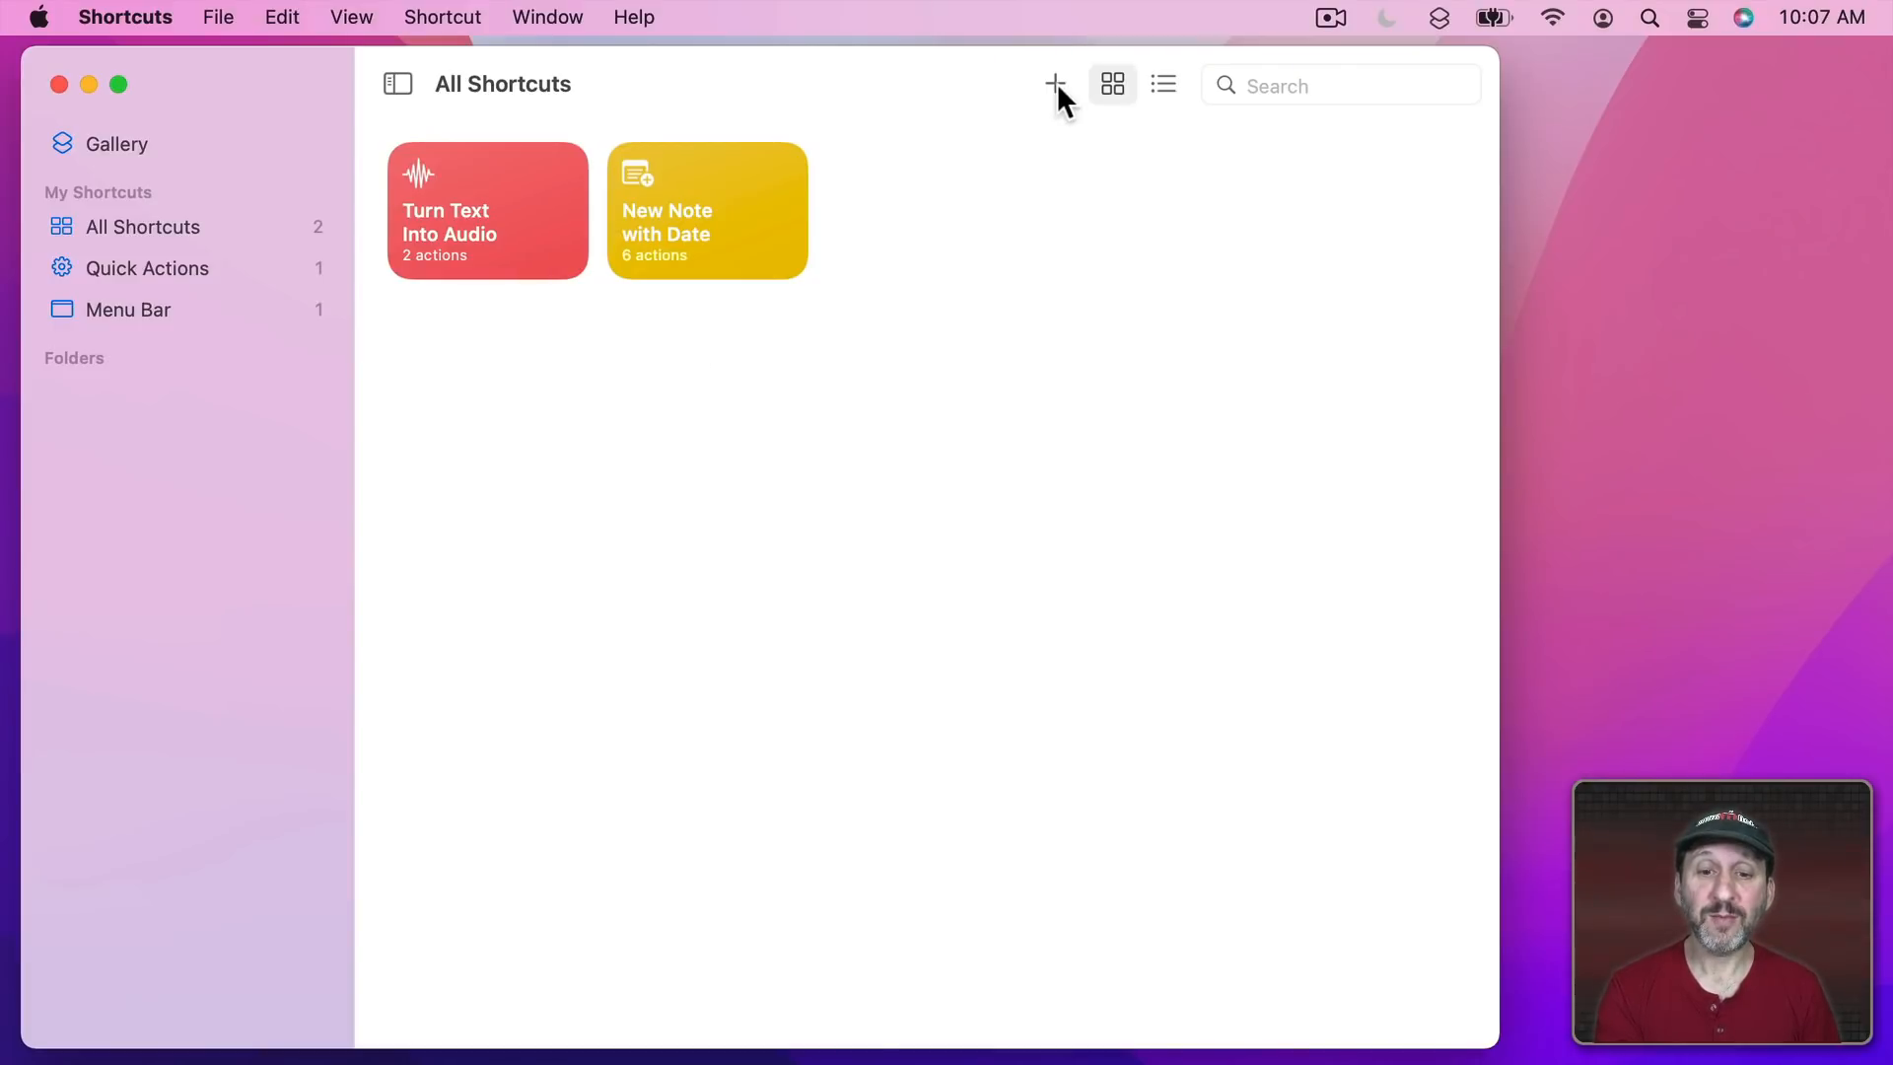
# Create a new, empty shortcut in the Shortcuts app.
pyautogui.click(218, 17)
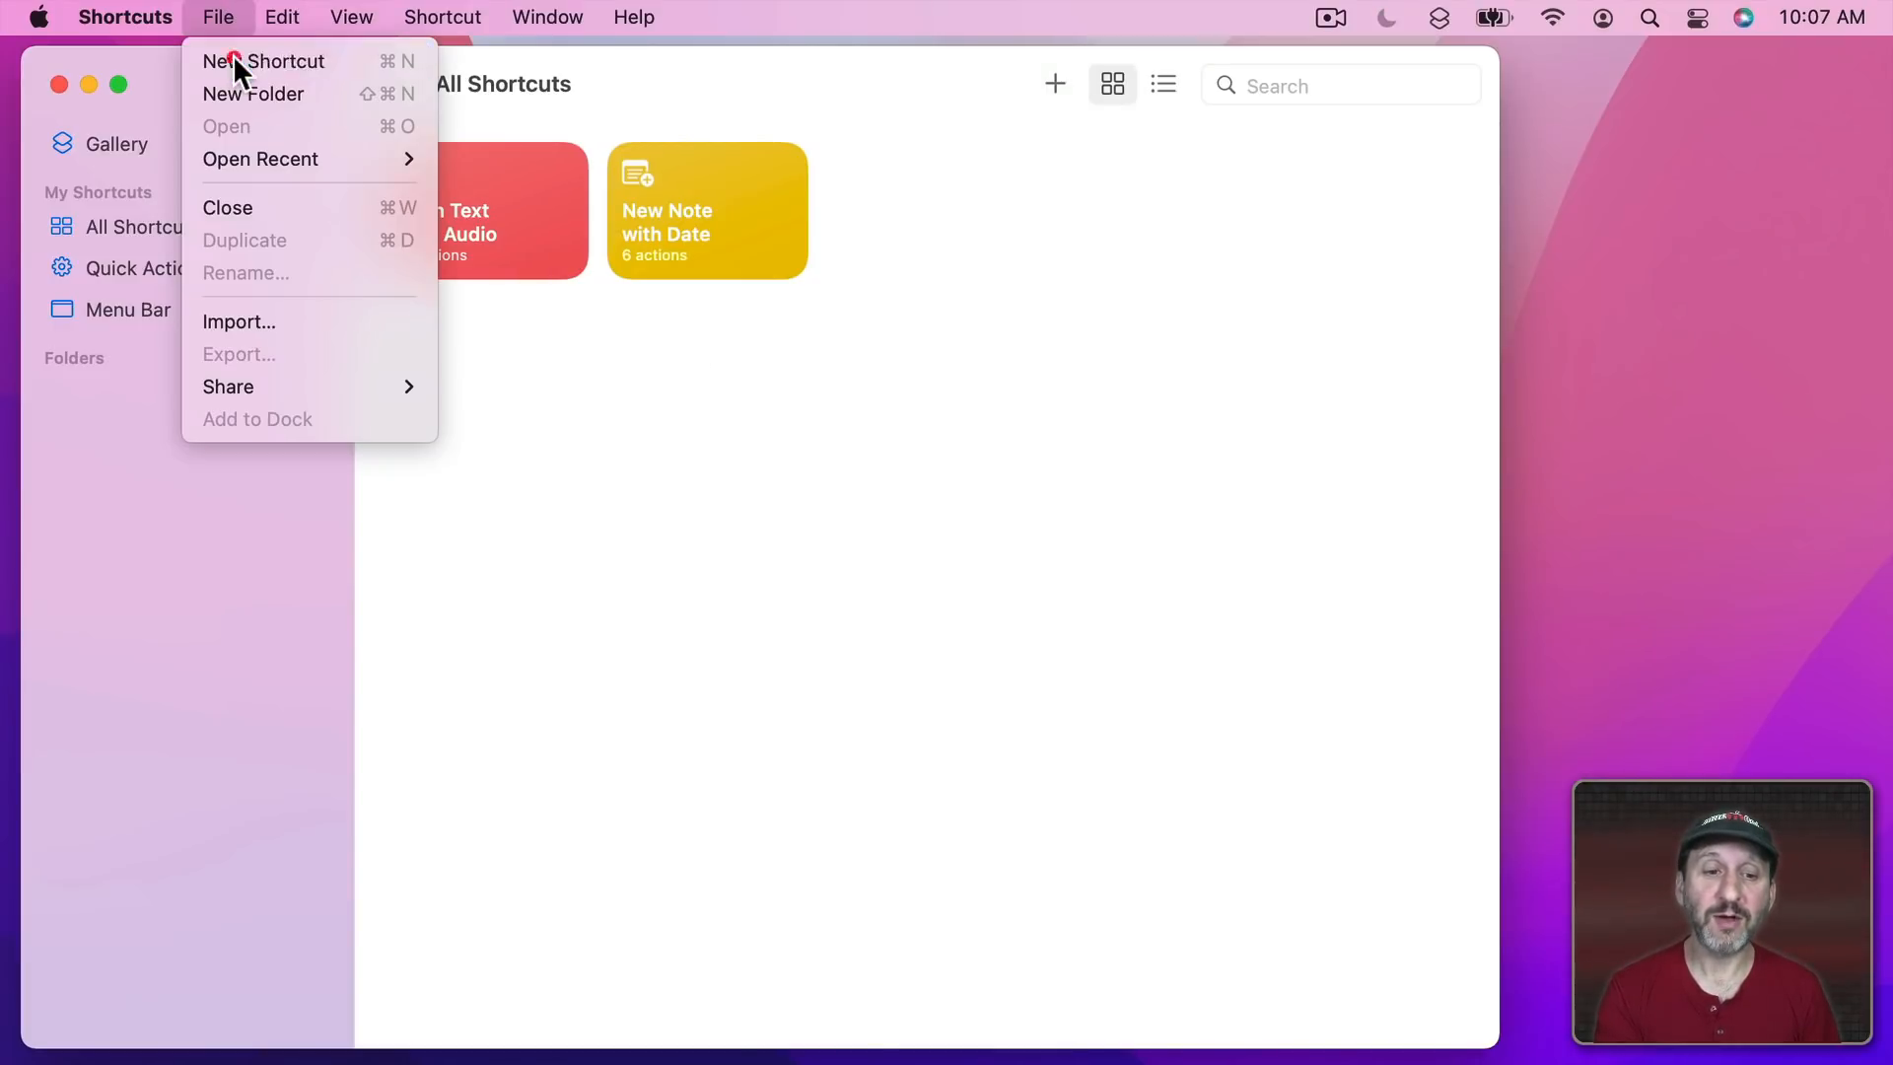
pyautogui.click(234, 63)
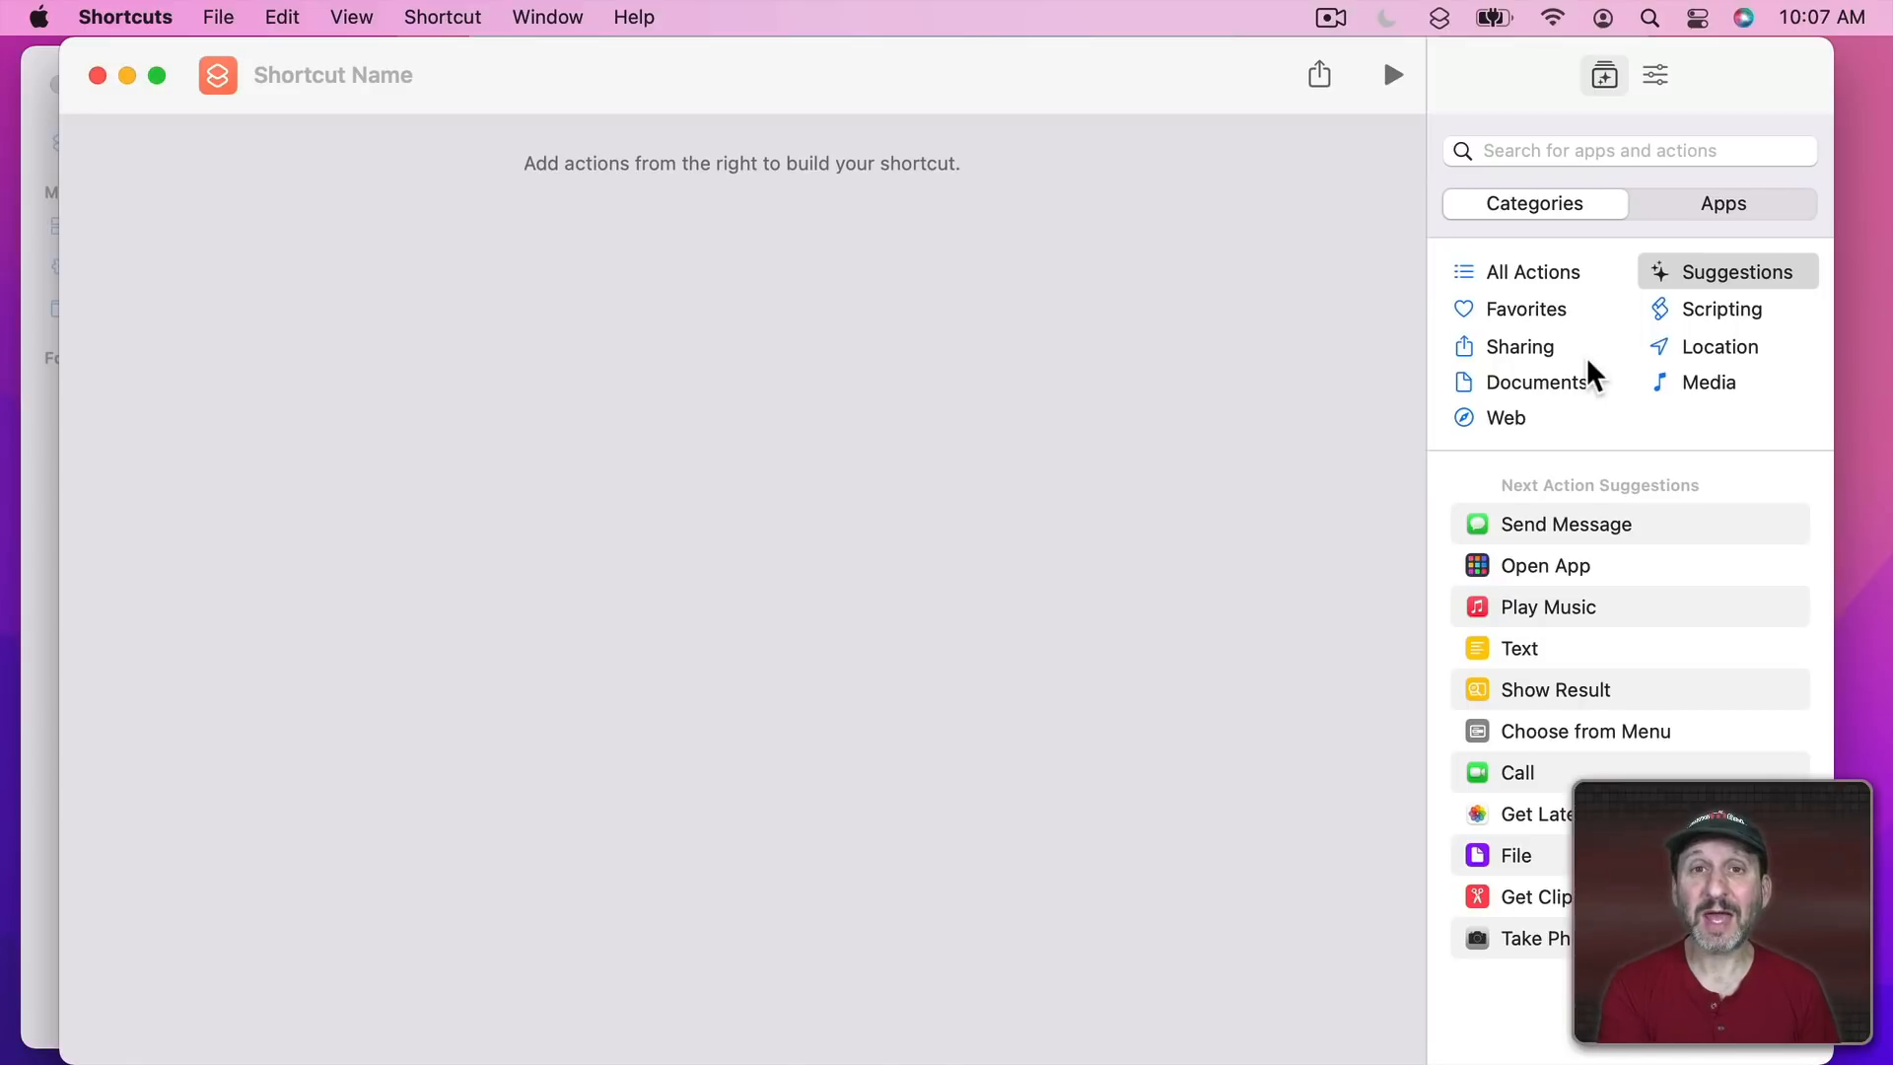
# Browse the available actions by category (Scripting, Sharing, Favorites, Location) and by app (Books, Calendar).
pyautogui.click(1508, 153)
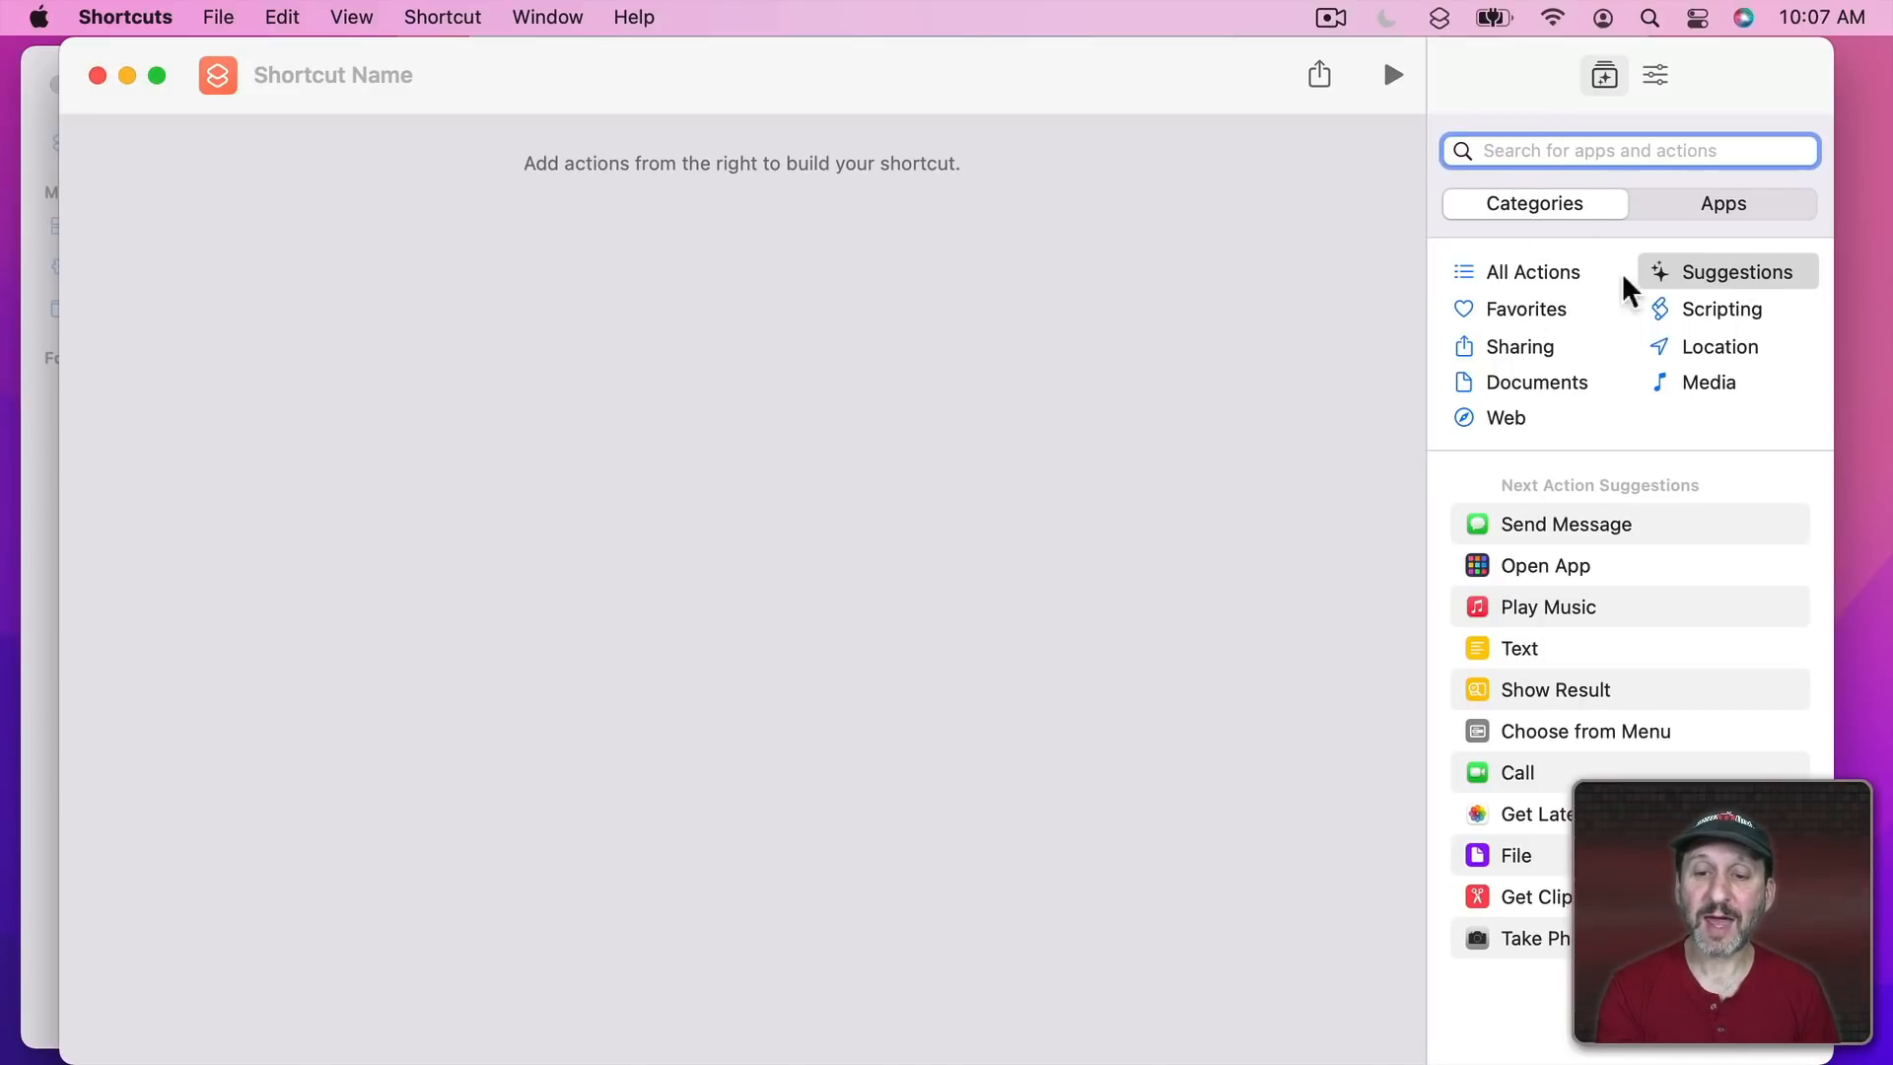
pyautogui.click(1696, 308)
pyautogui.click(1529, 345)
pyautogui.click(1542, 306)
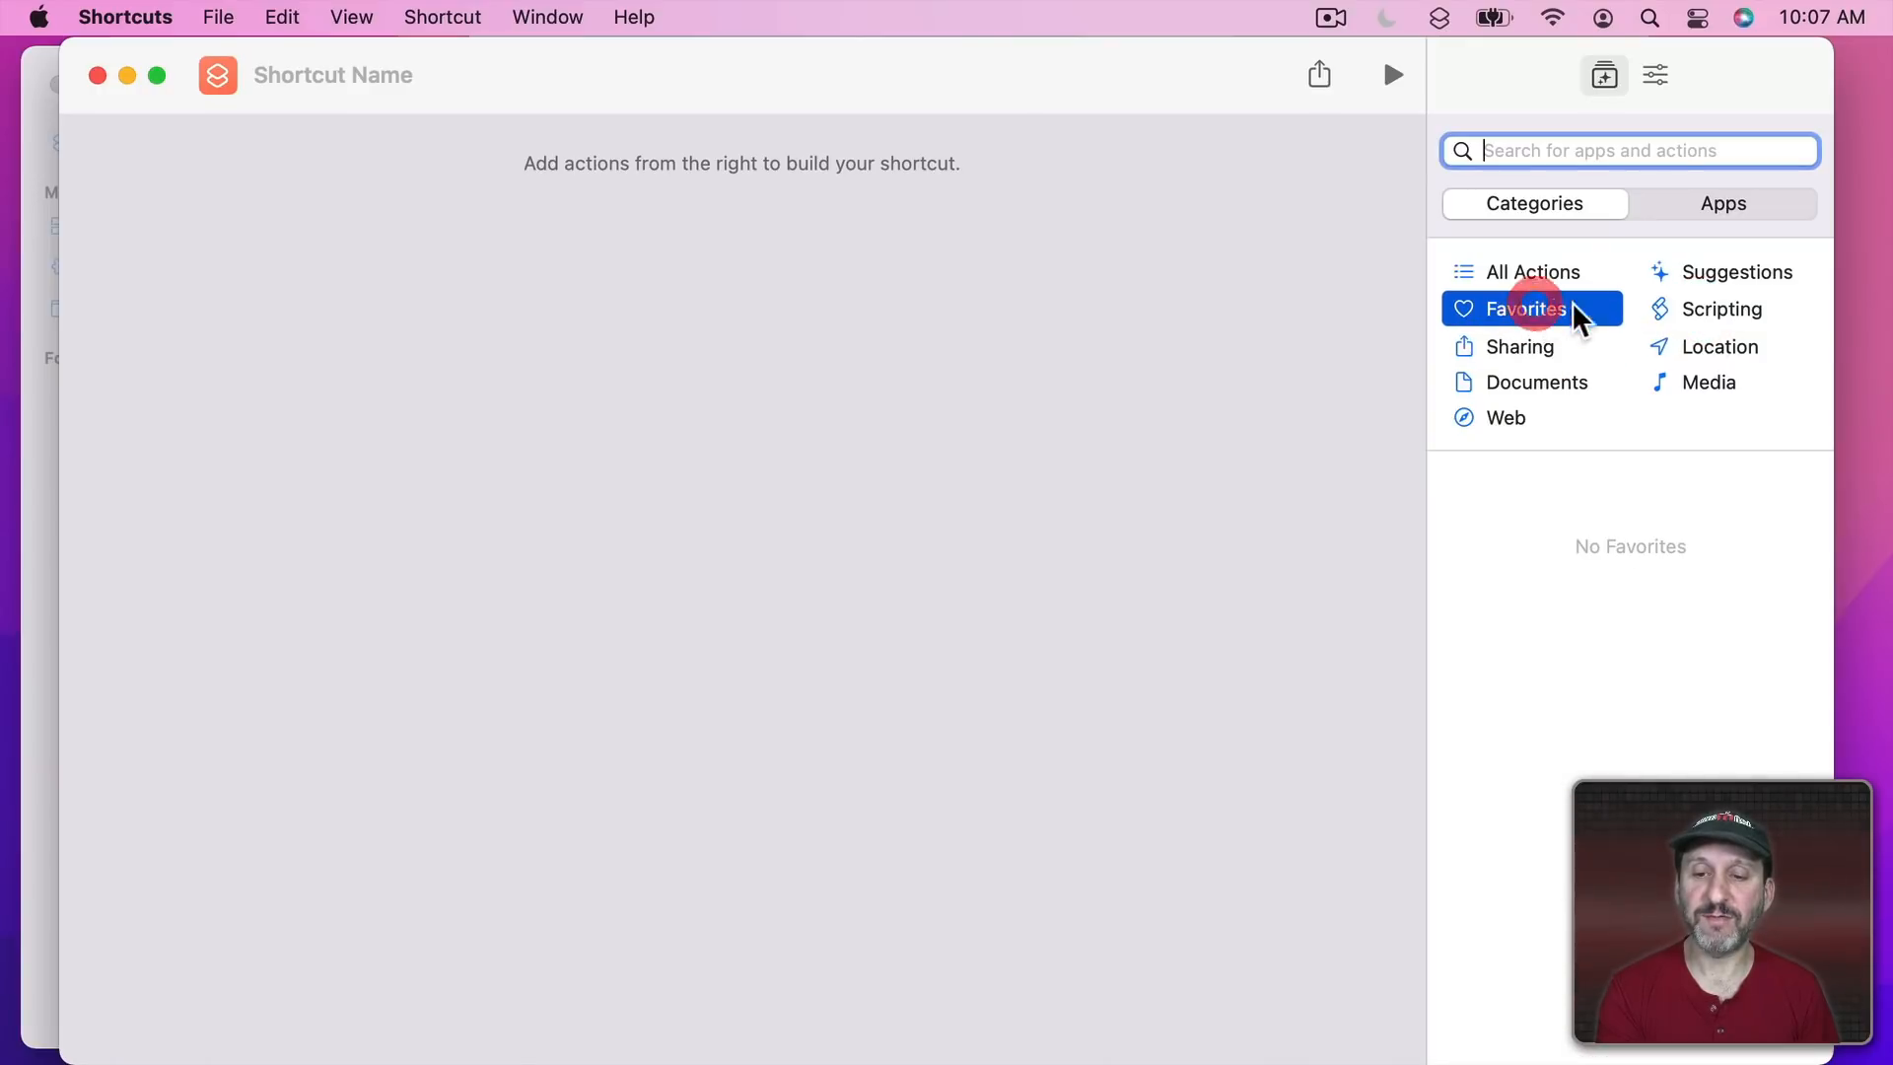
pyautogui.click(1713, 347)
pyautogui.click(1684, 203)
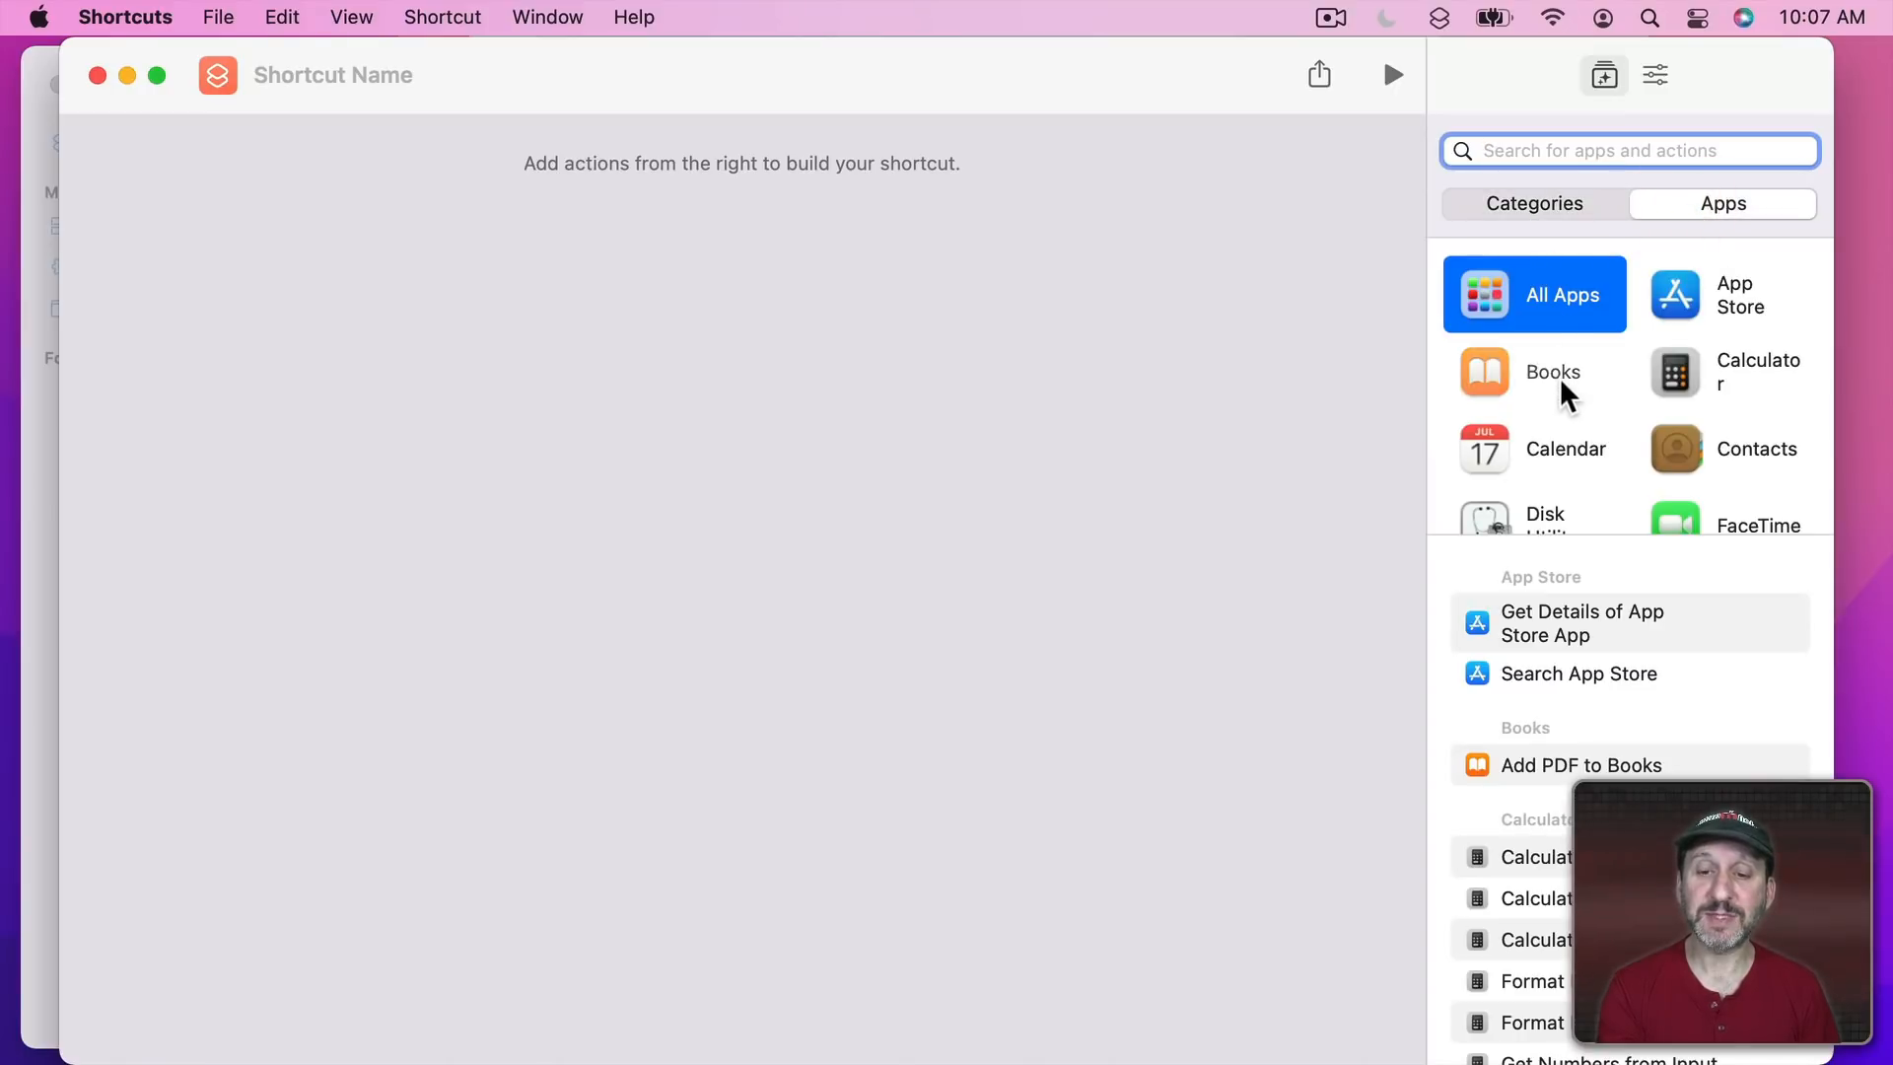
pyautogui.click(1561, 383)
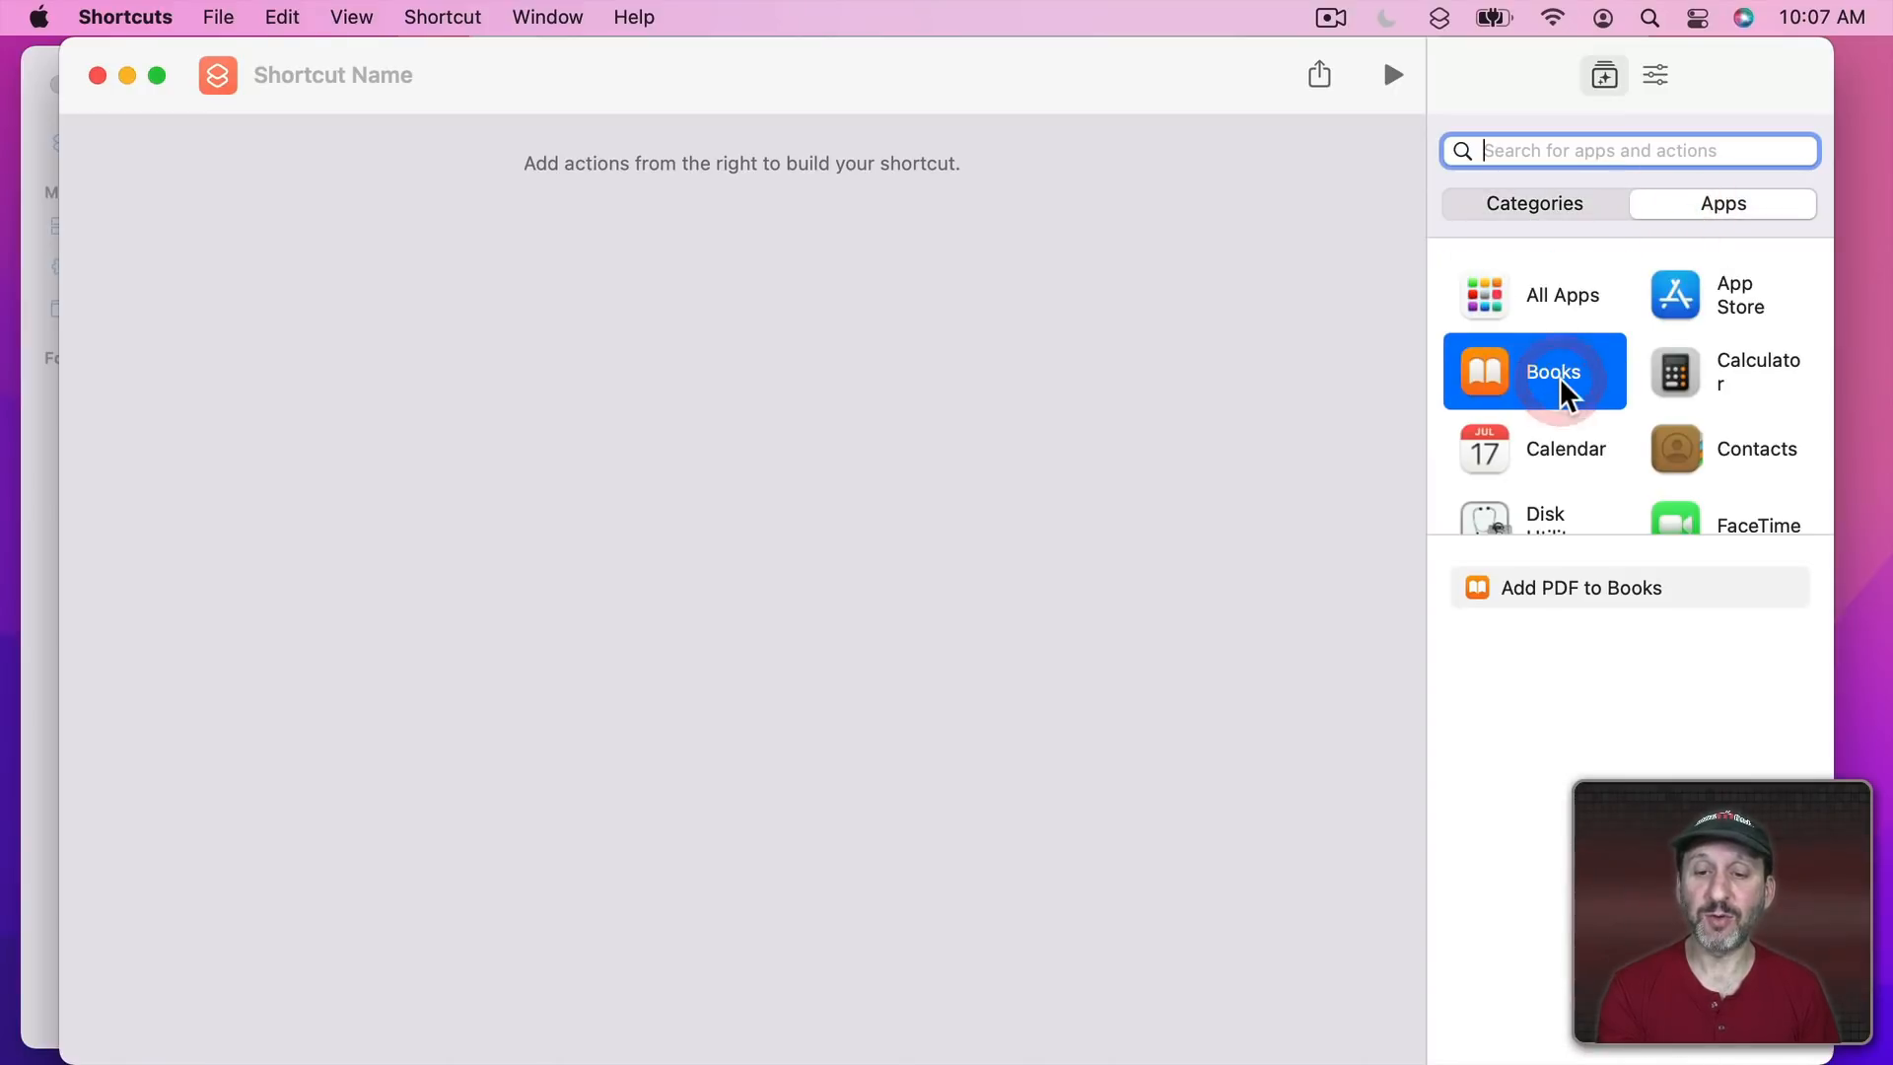
pyautogui.click(1564, 456)
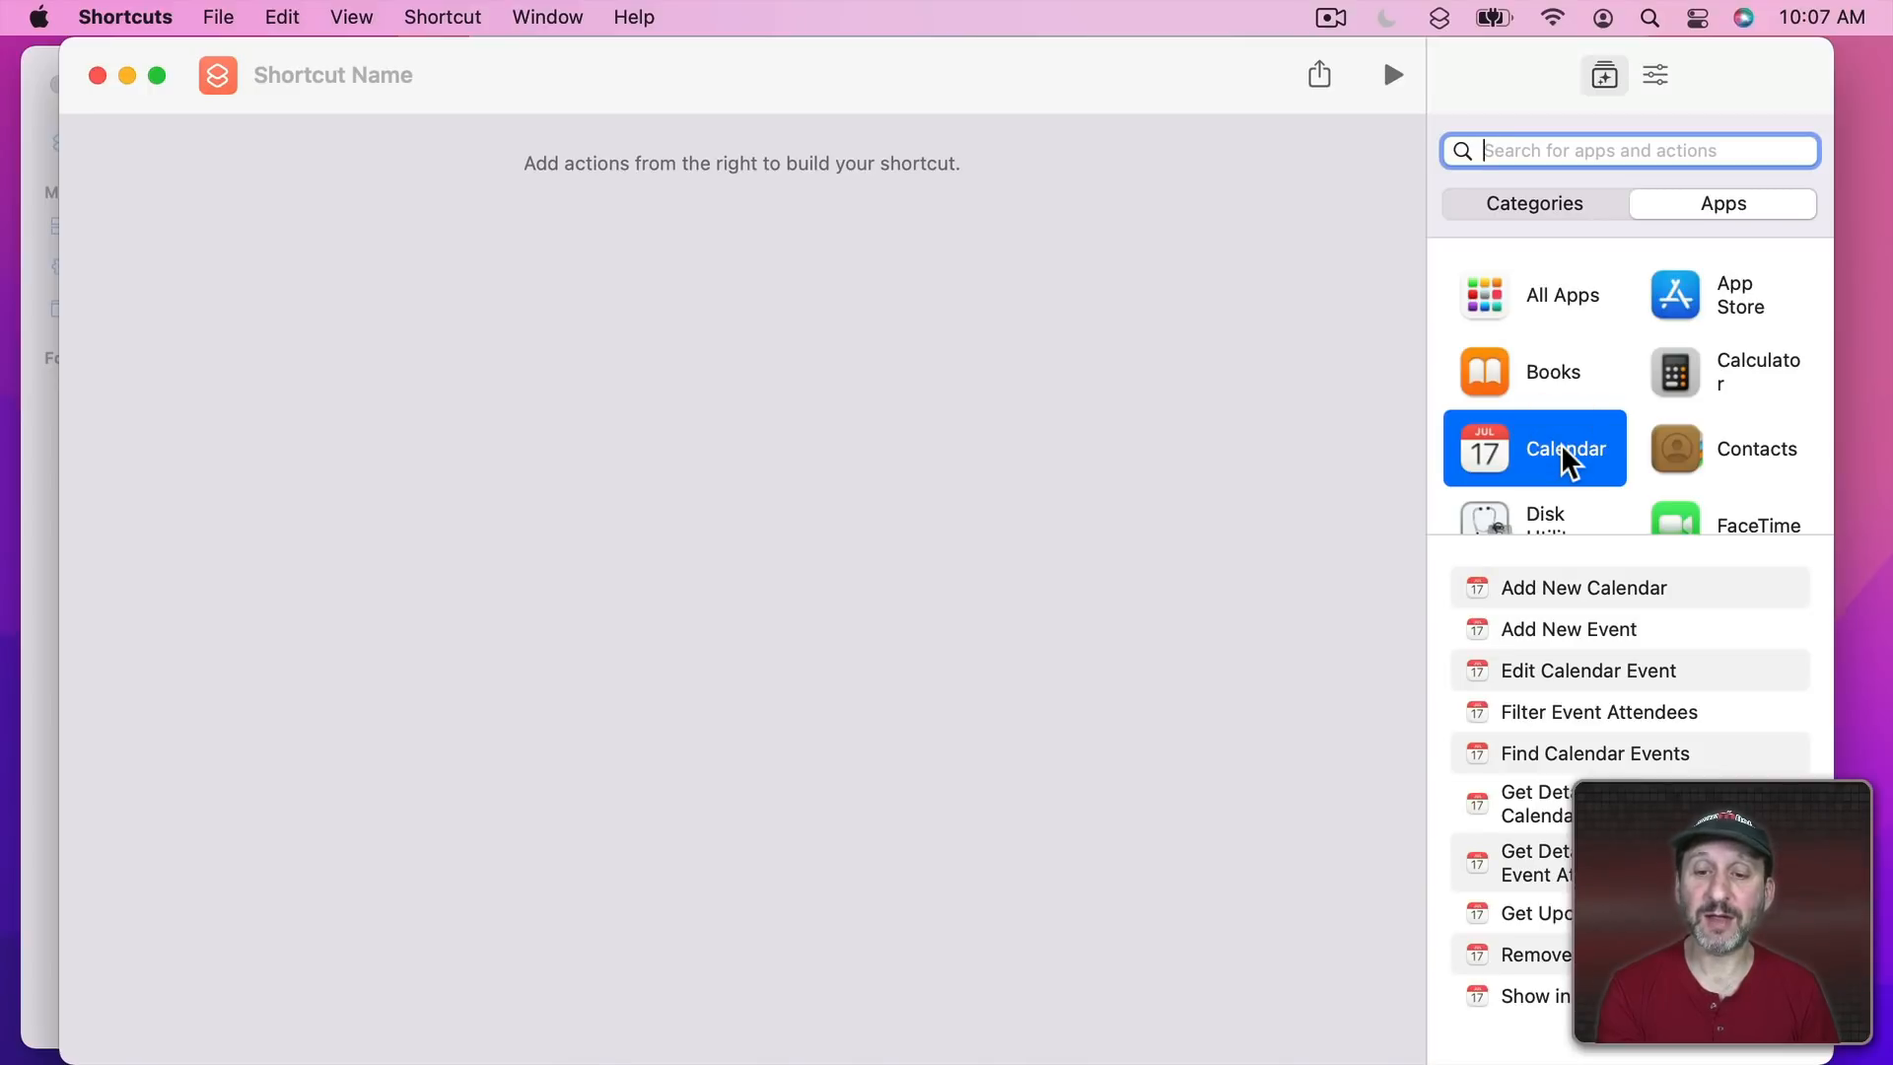
# Read the description of the Add New Calendar action among all actions, and close it.
pyautogui.click(1560, 205)
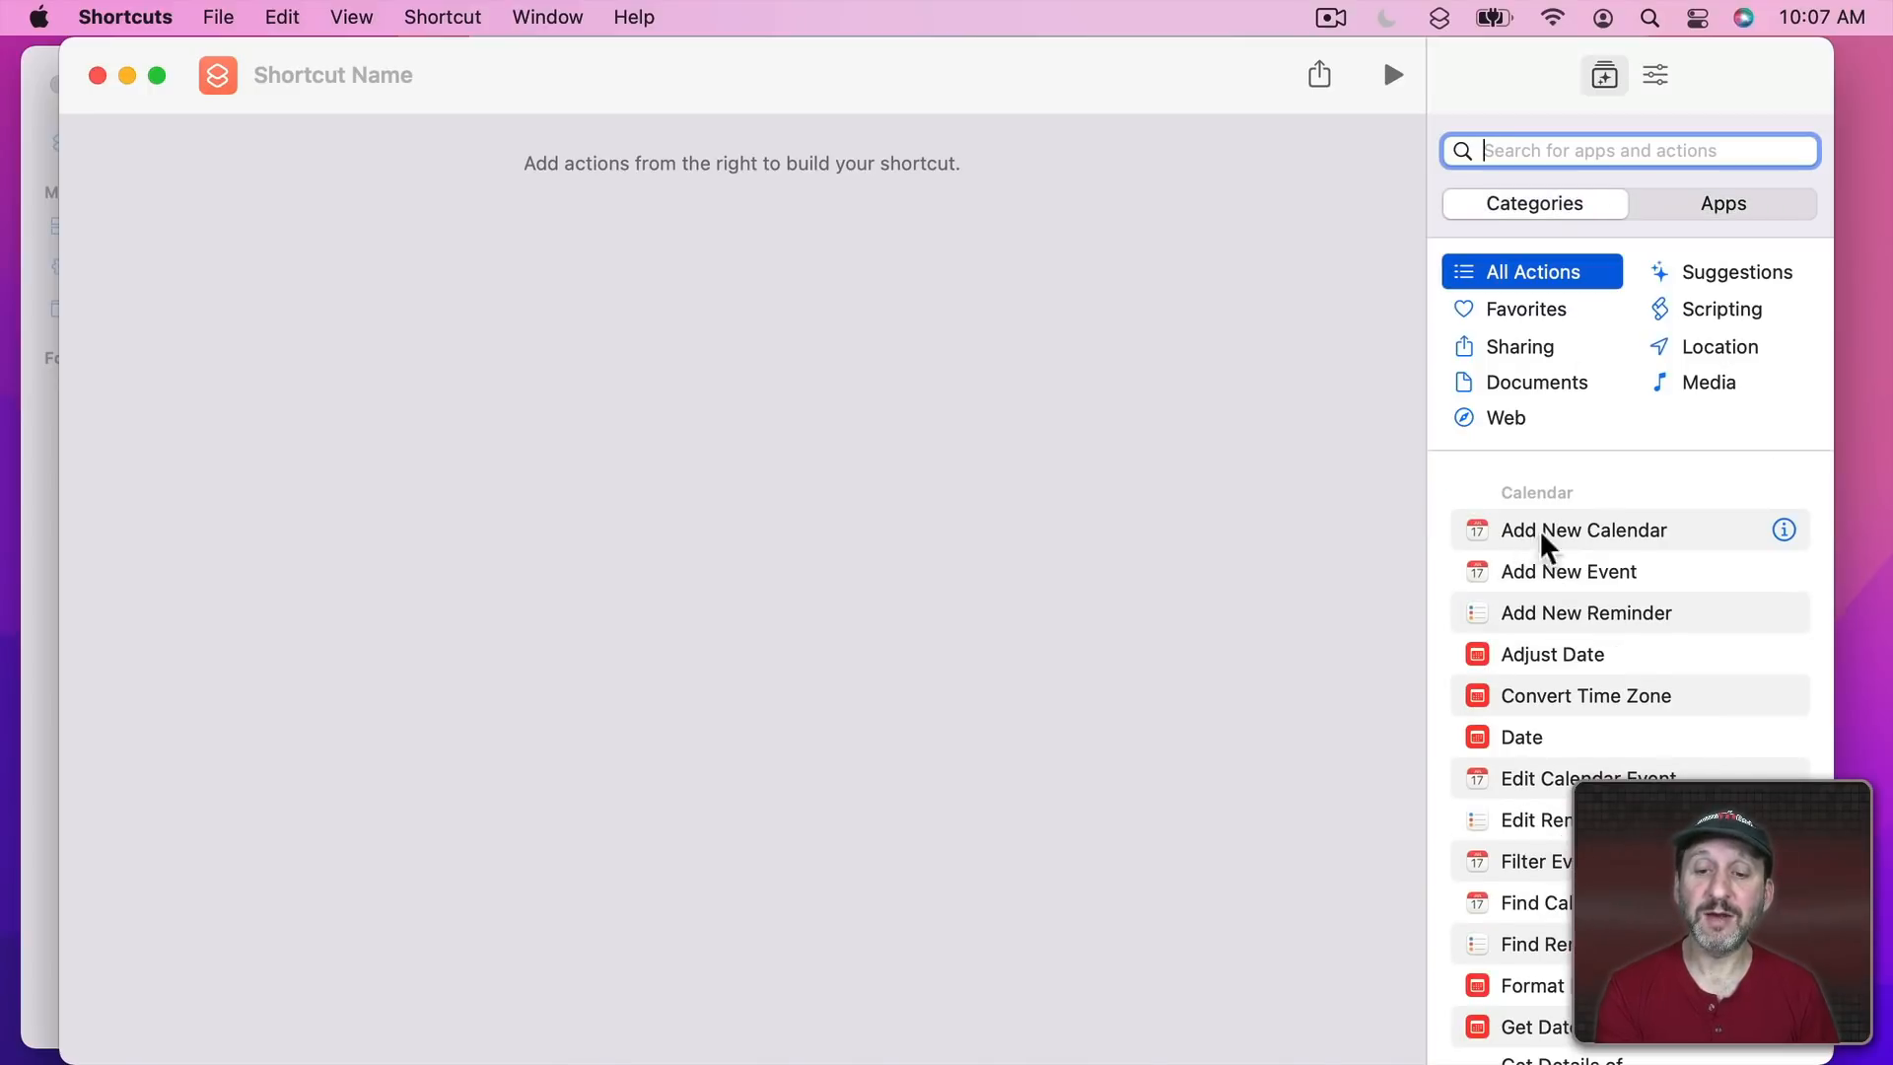
pyautogui.click(1783, 530)
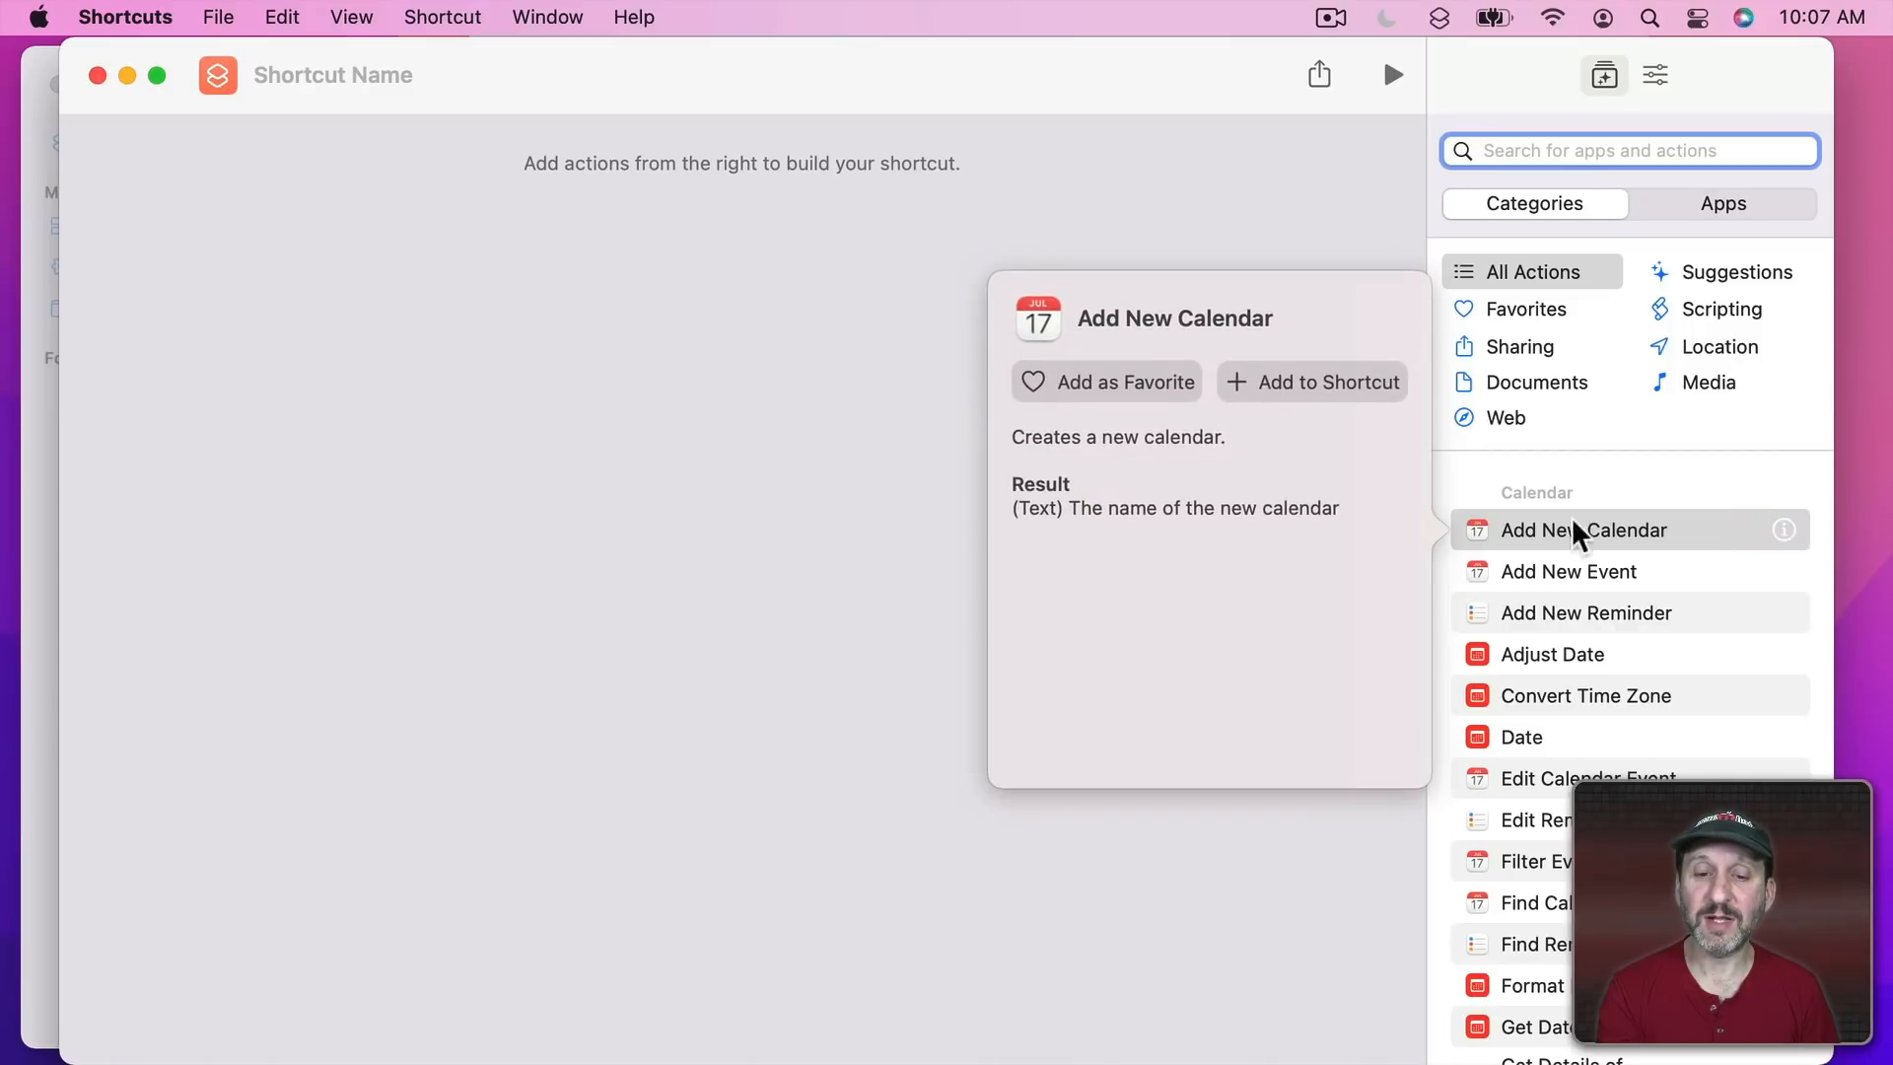
pyautogui.click(1298, 232)
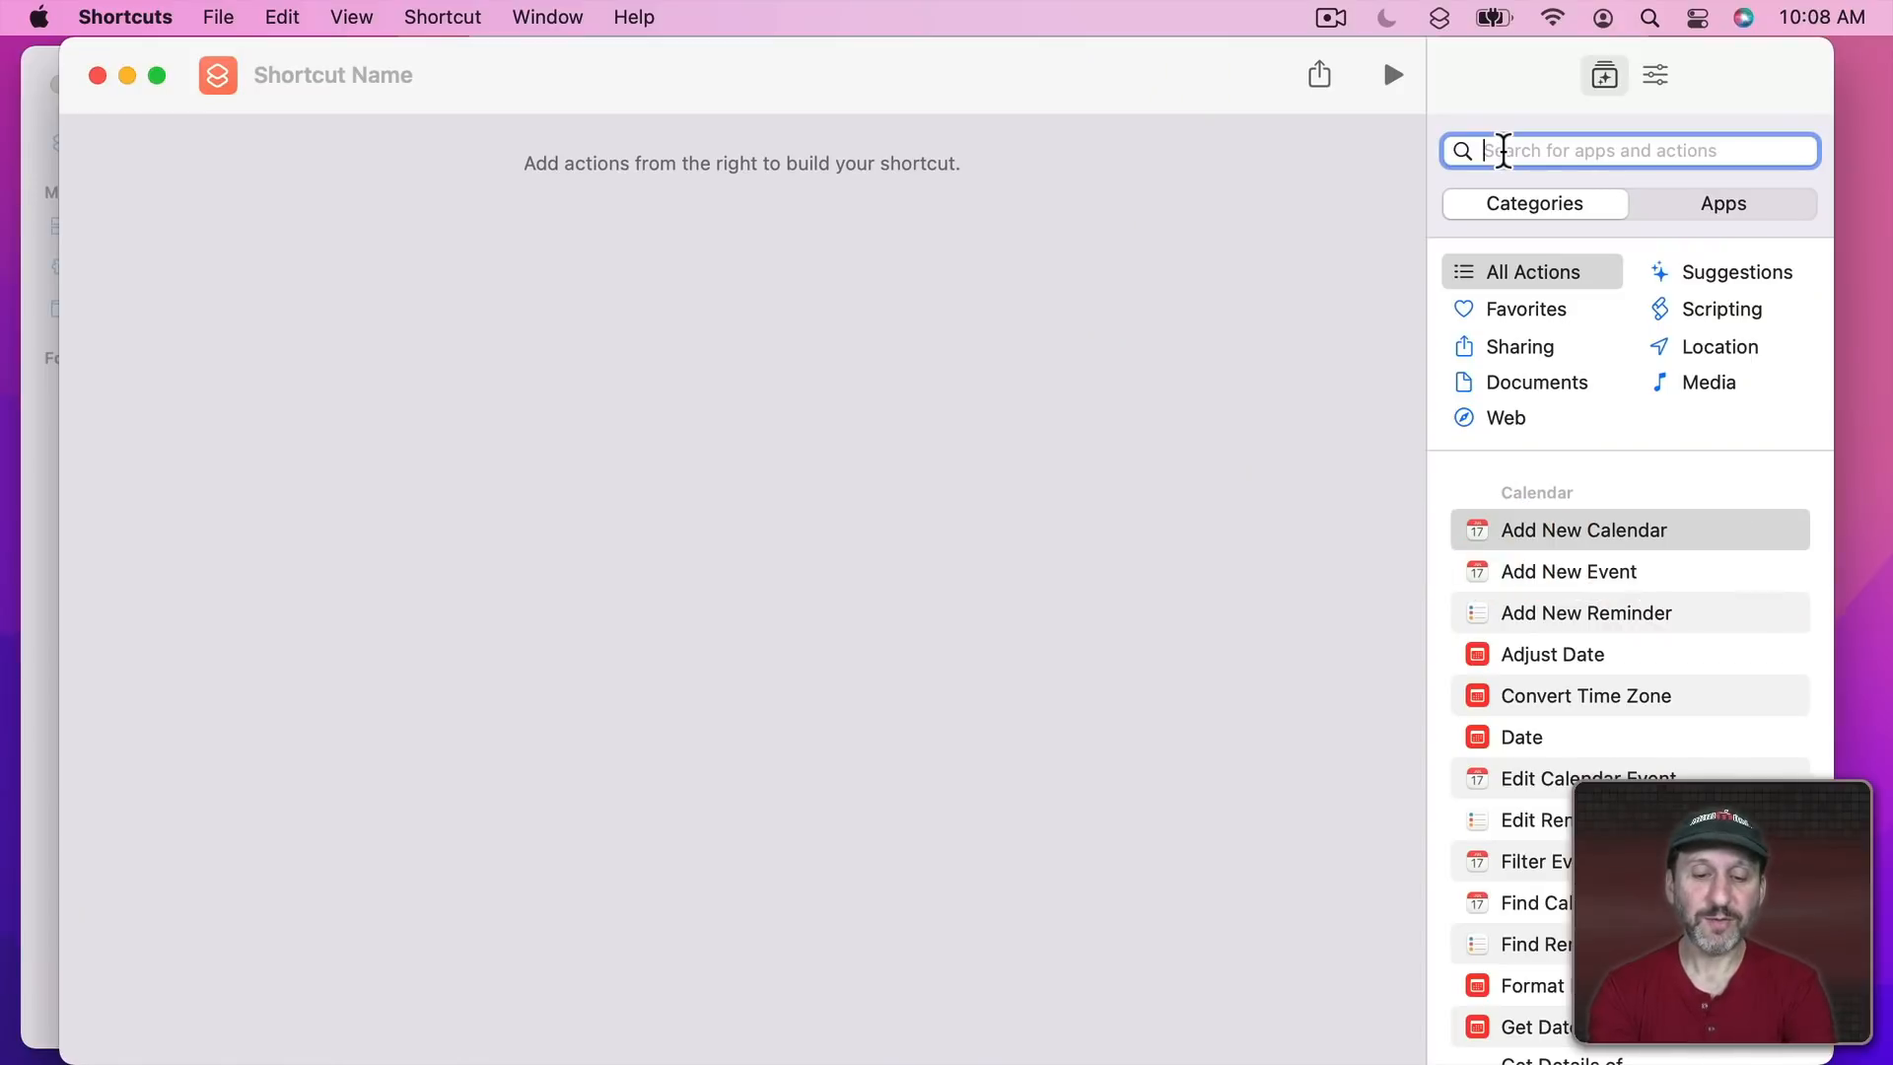
# Find and add the Quit App action to the shortcut, and set its mode to All Apps.
pyautogui.write('quit')
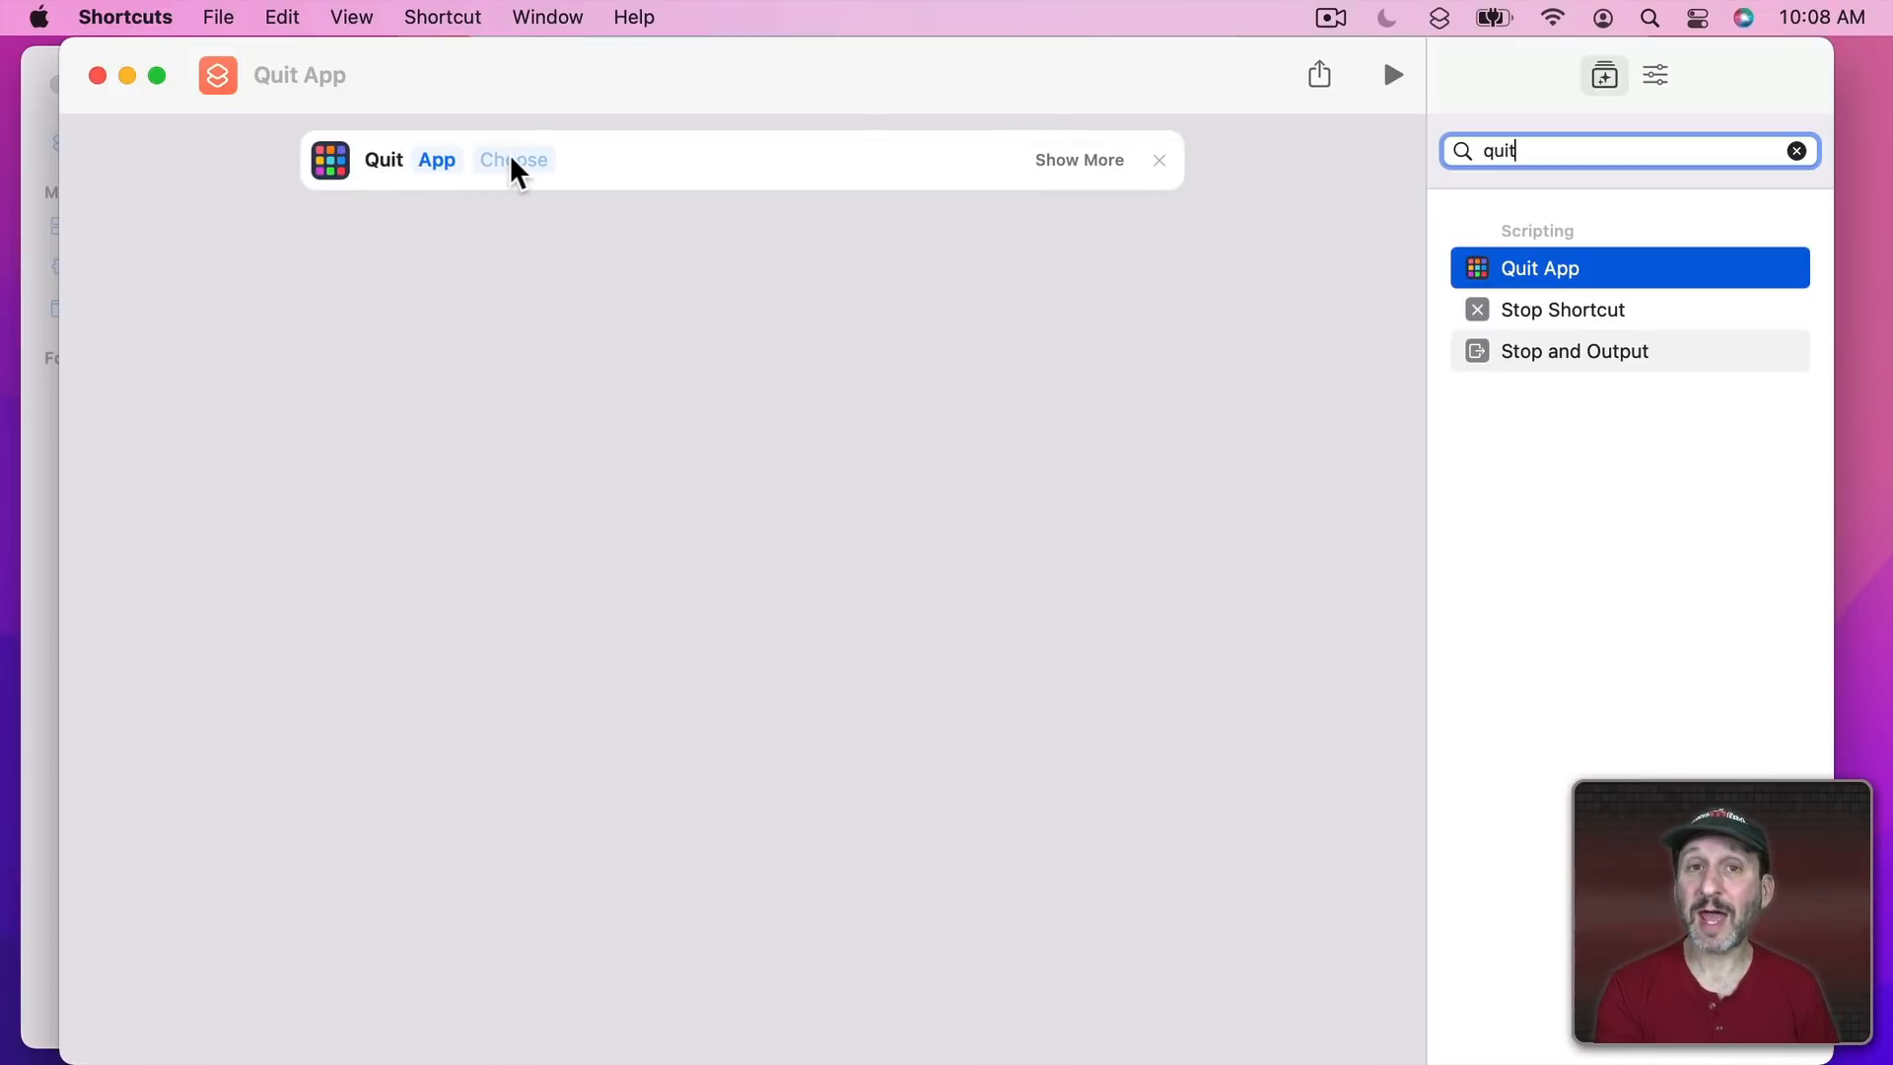
pyautogui.click(436, 159)
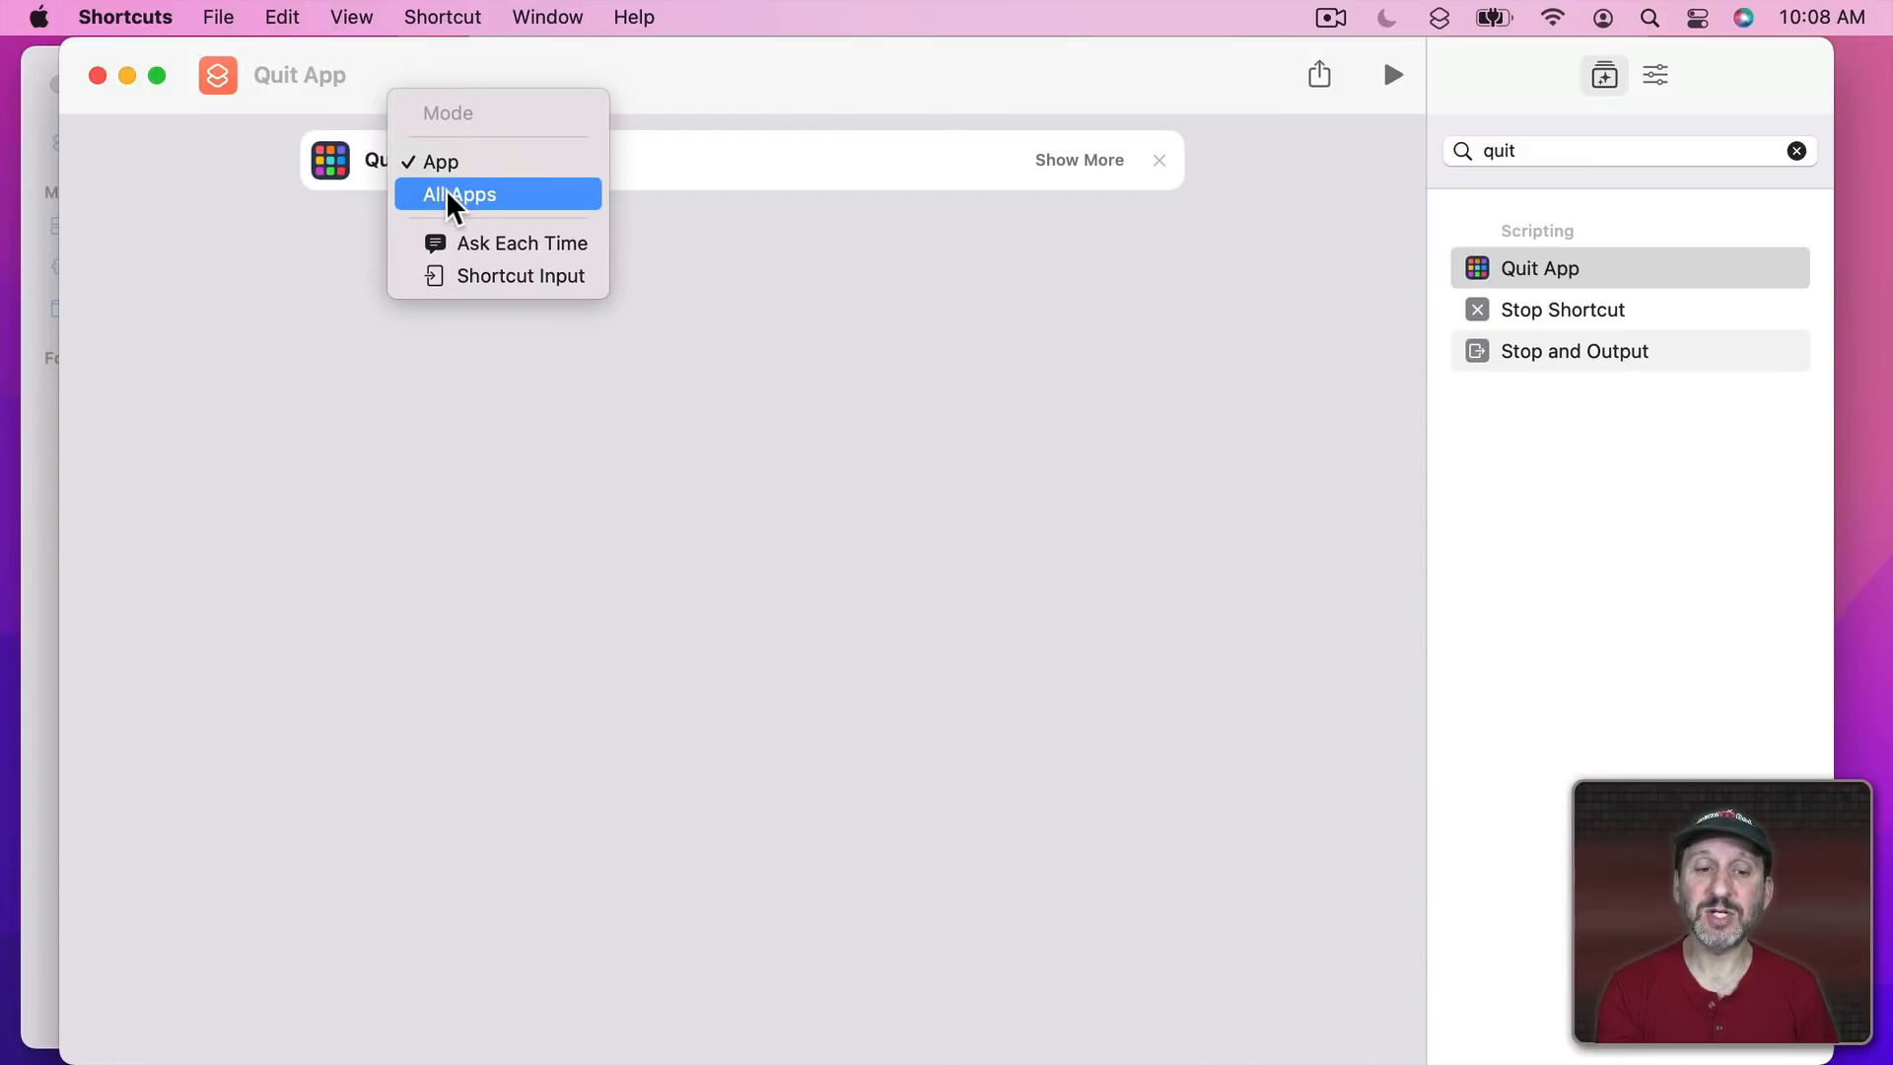
pyautogui.click(446, 190)
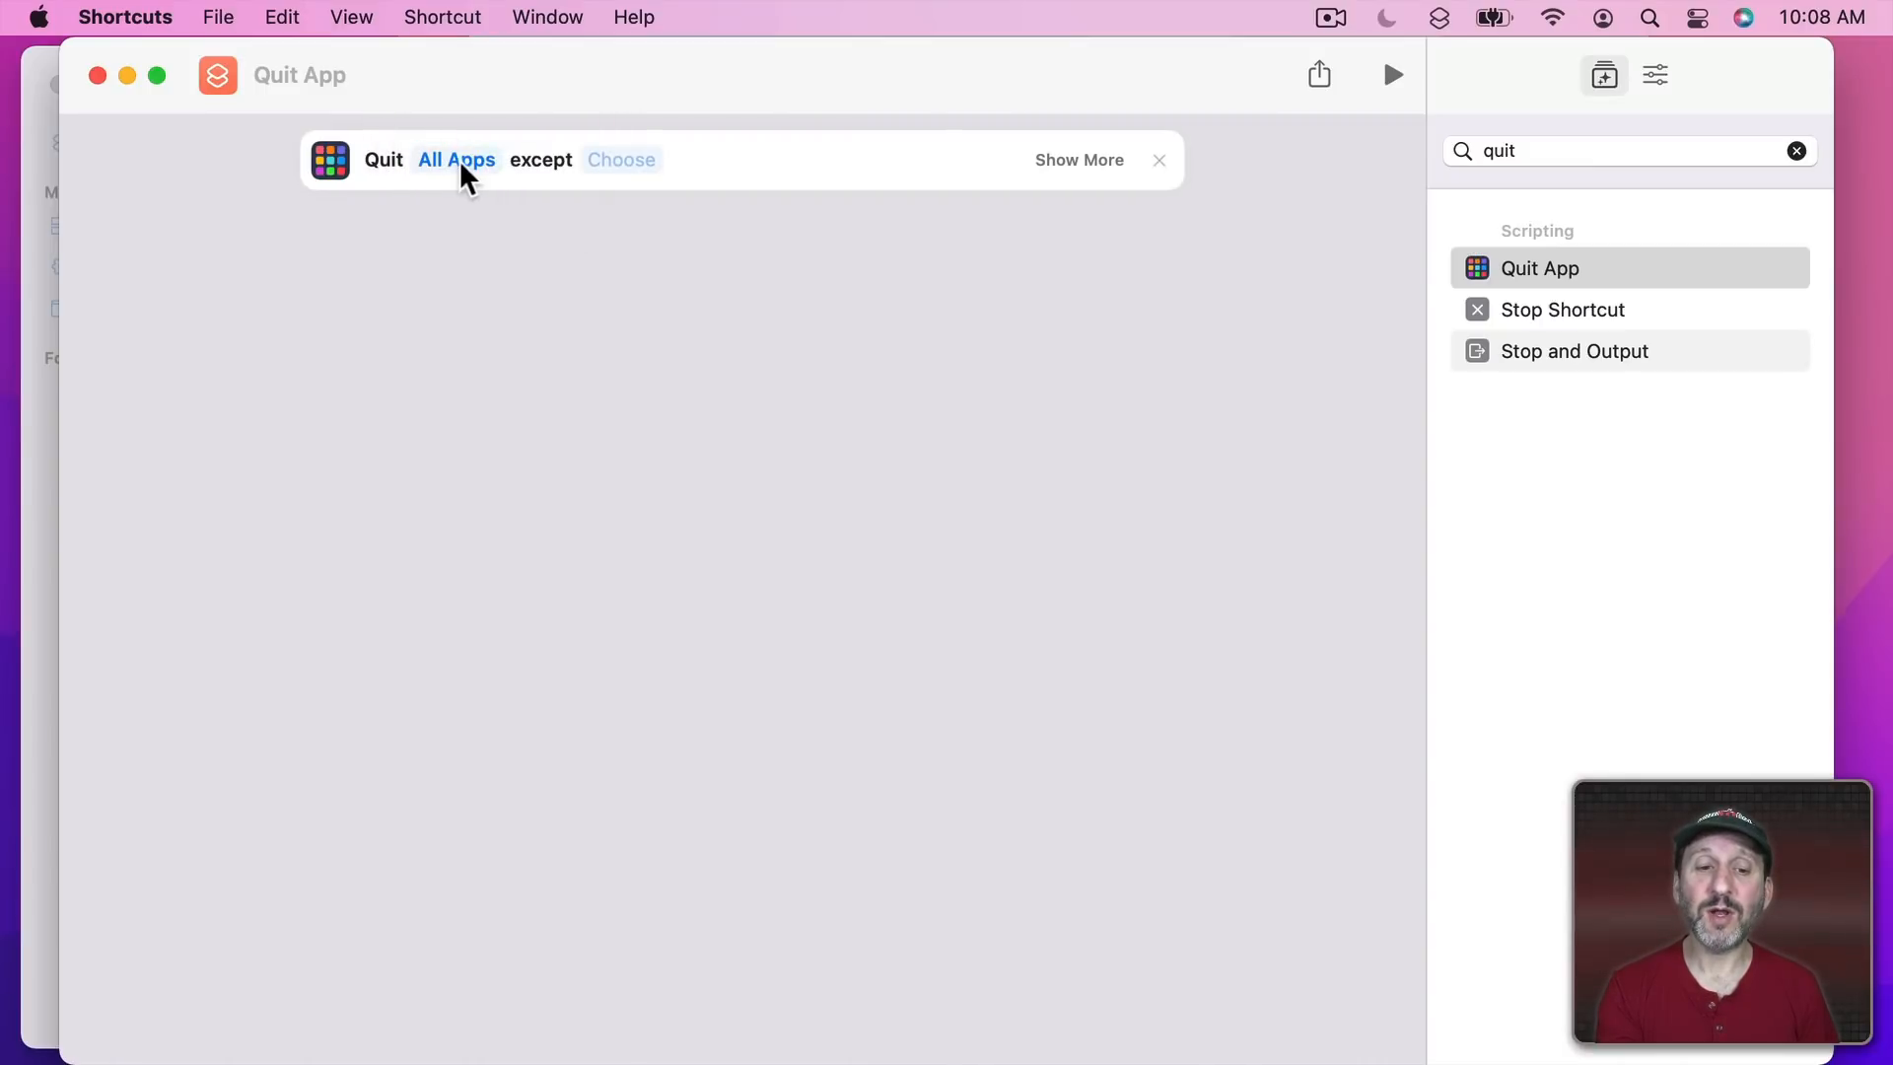
# Exclude Safari and Mail from the apps the Quit action closes, and check the action's additional options.
pyautogui.click(625, 161)
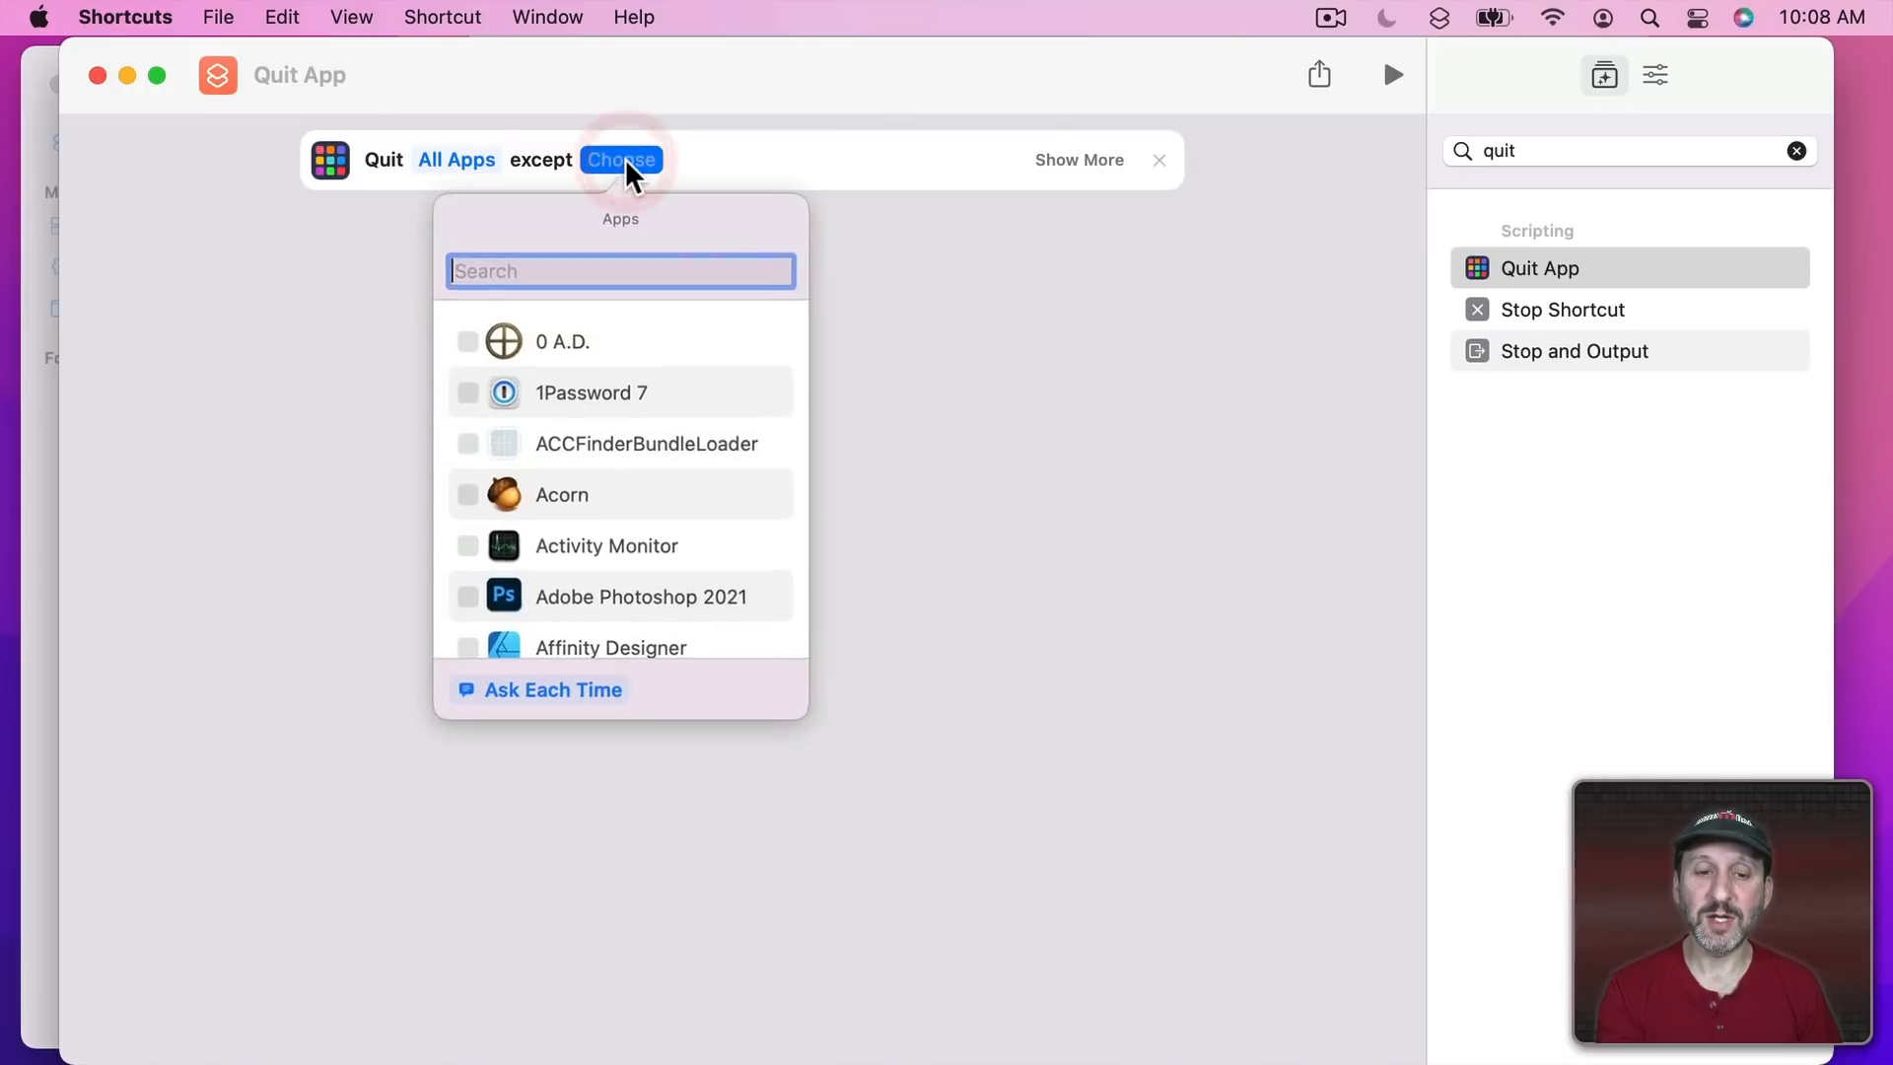
pyautogui.write('saf')
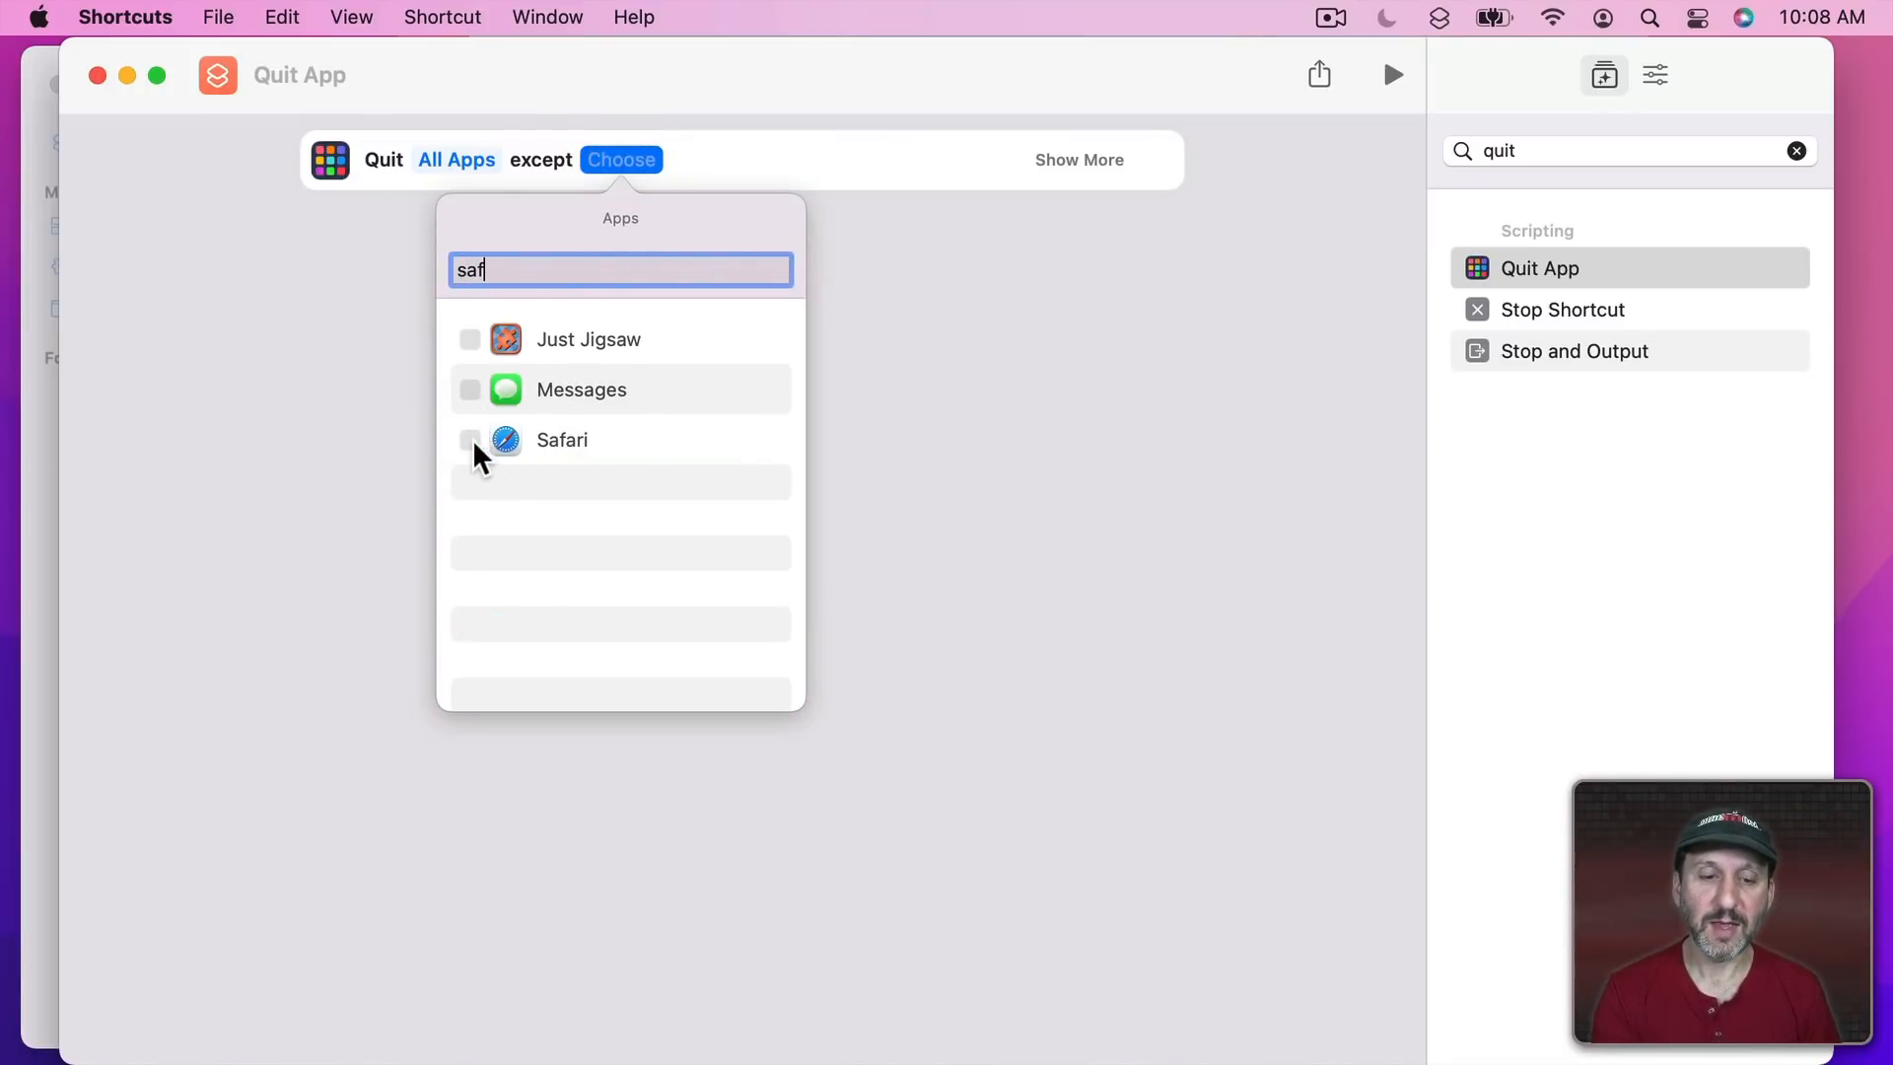
pyautogui.click(470, 440)
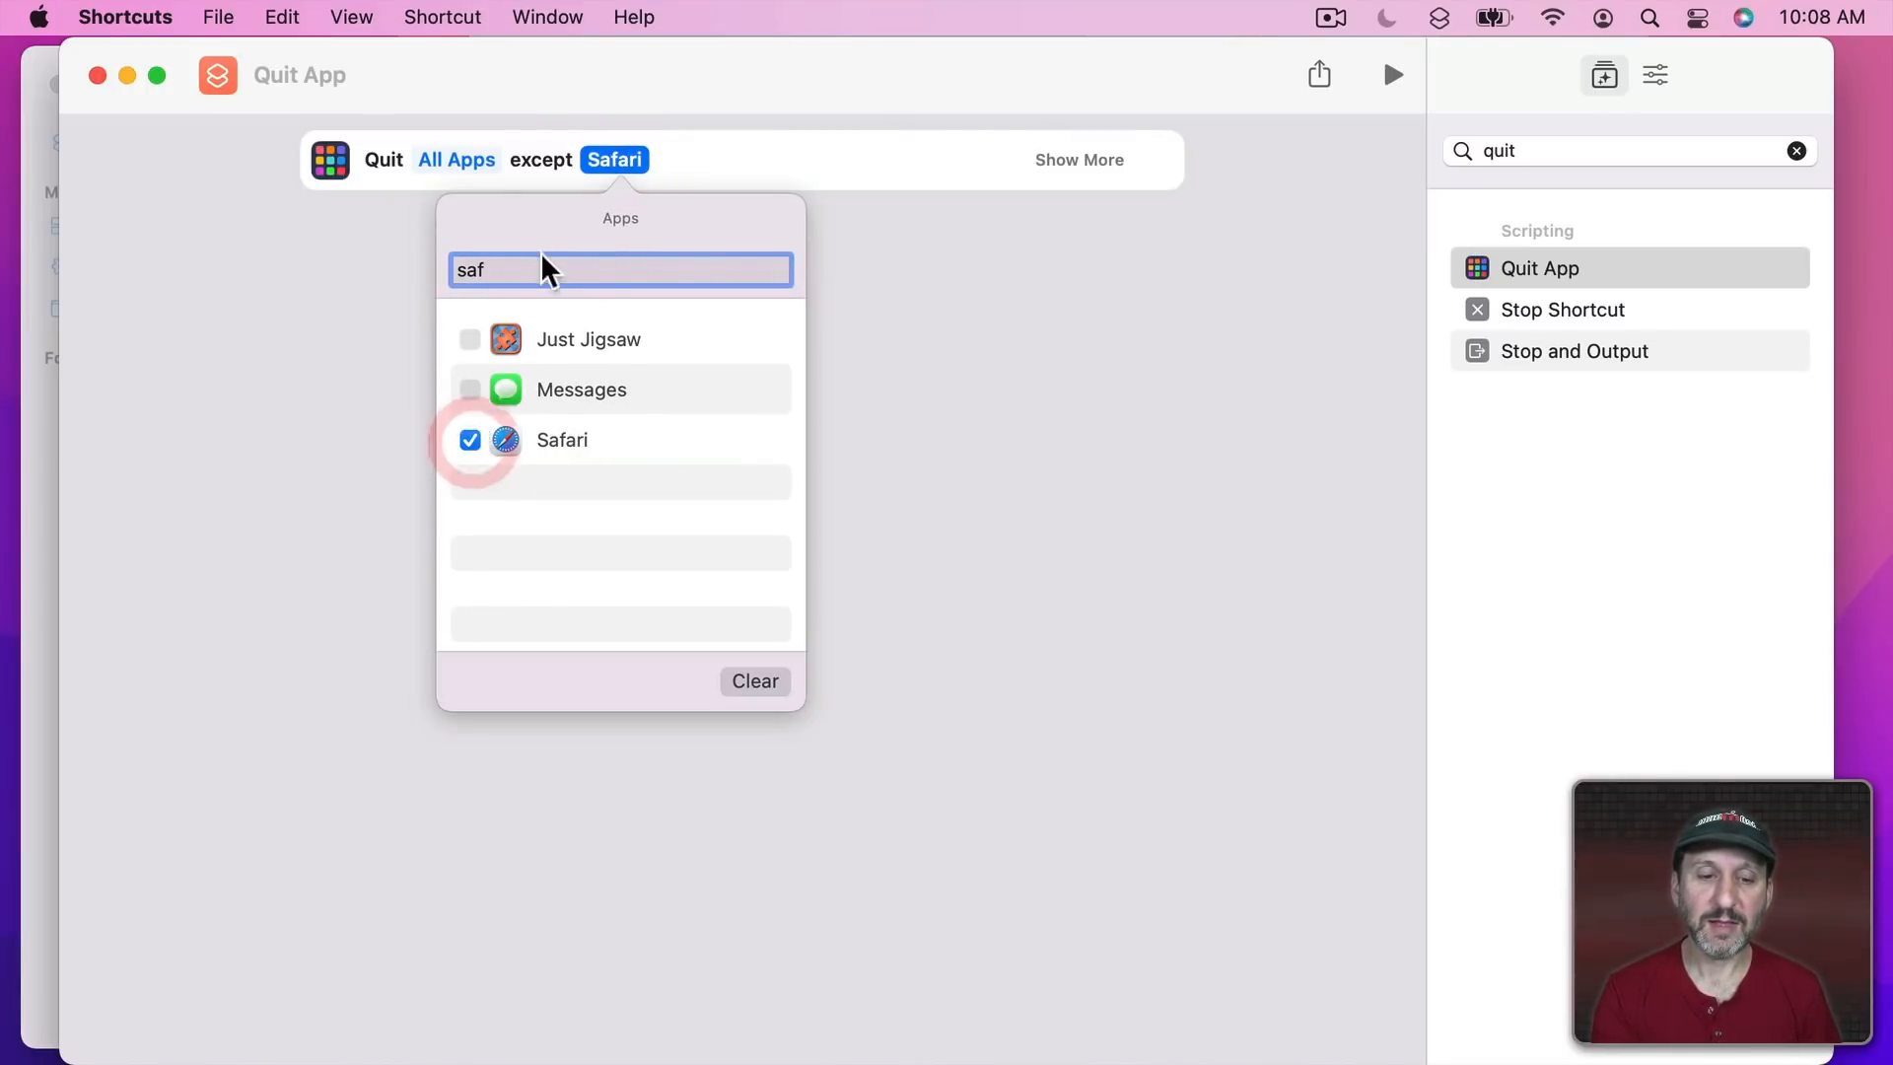
pyautogui.moveTo(530, 266); pyautogui.dragTo(414, 266)
pyautogui.write('mai')
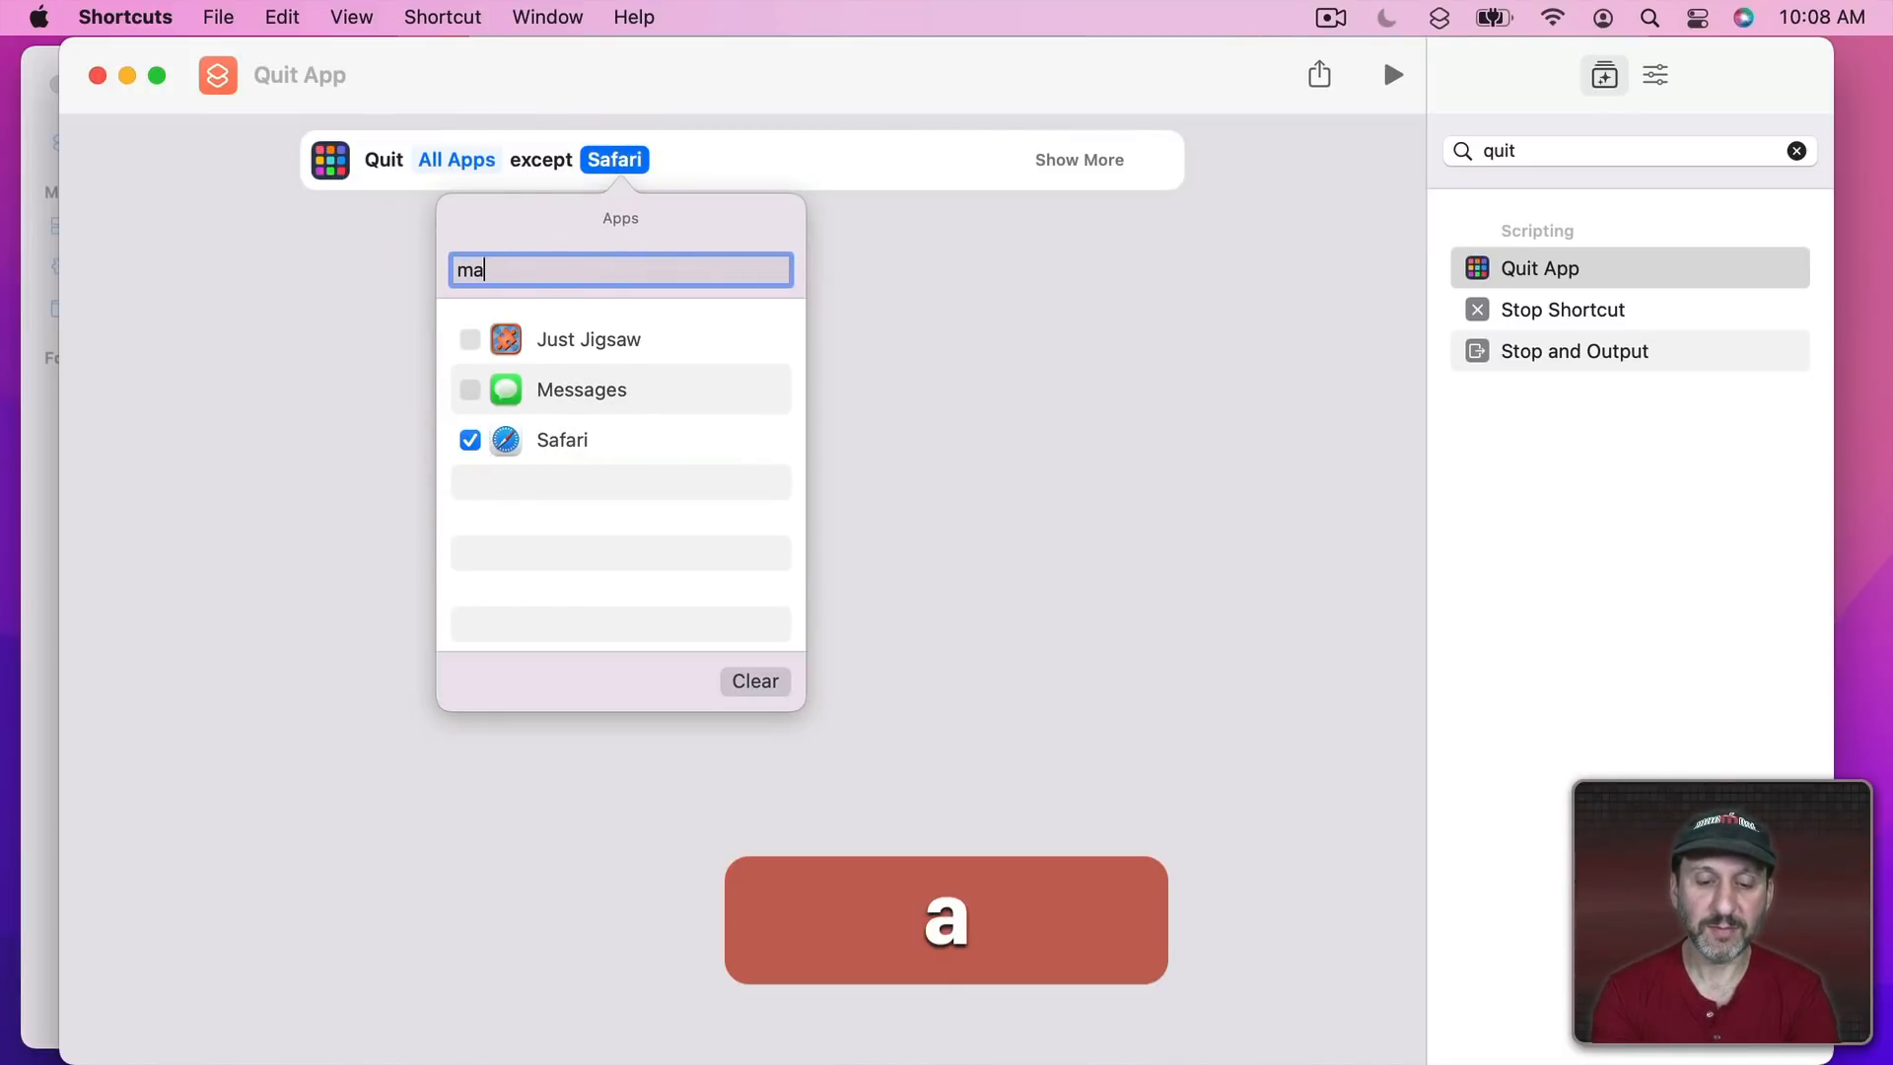
pyautogui.click(471, 338)
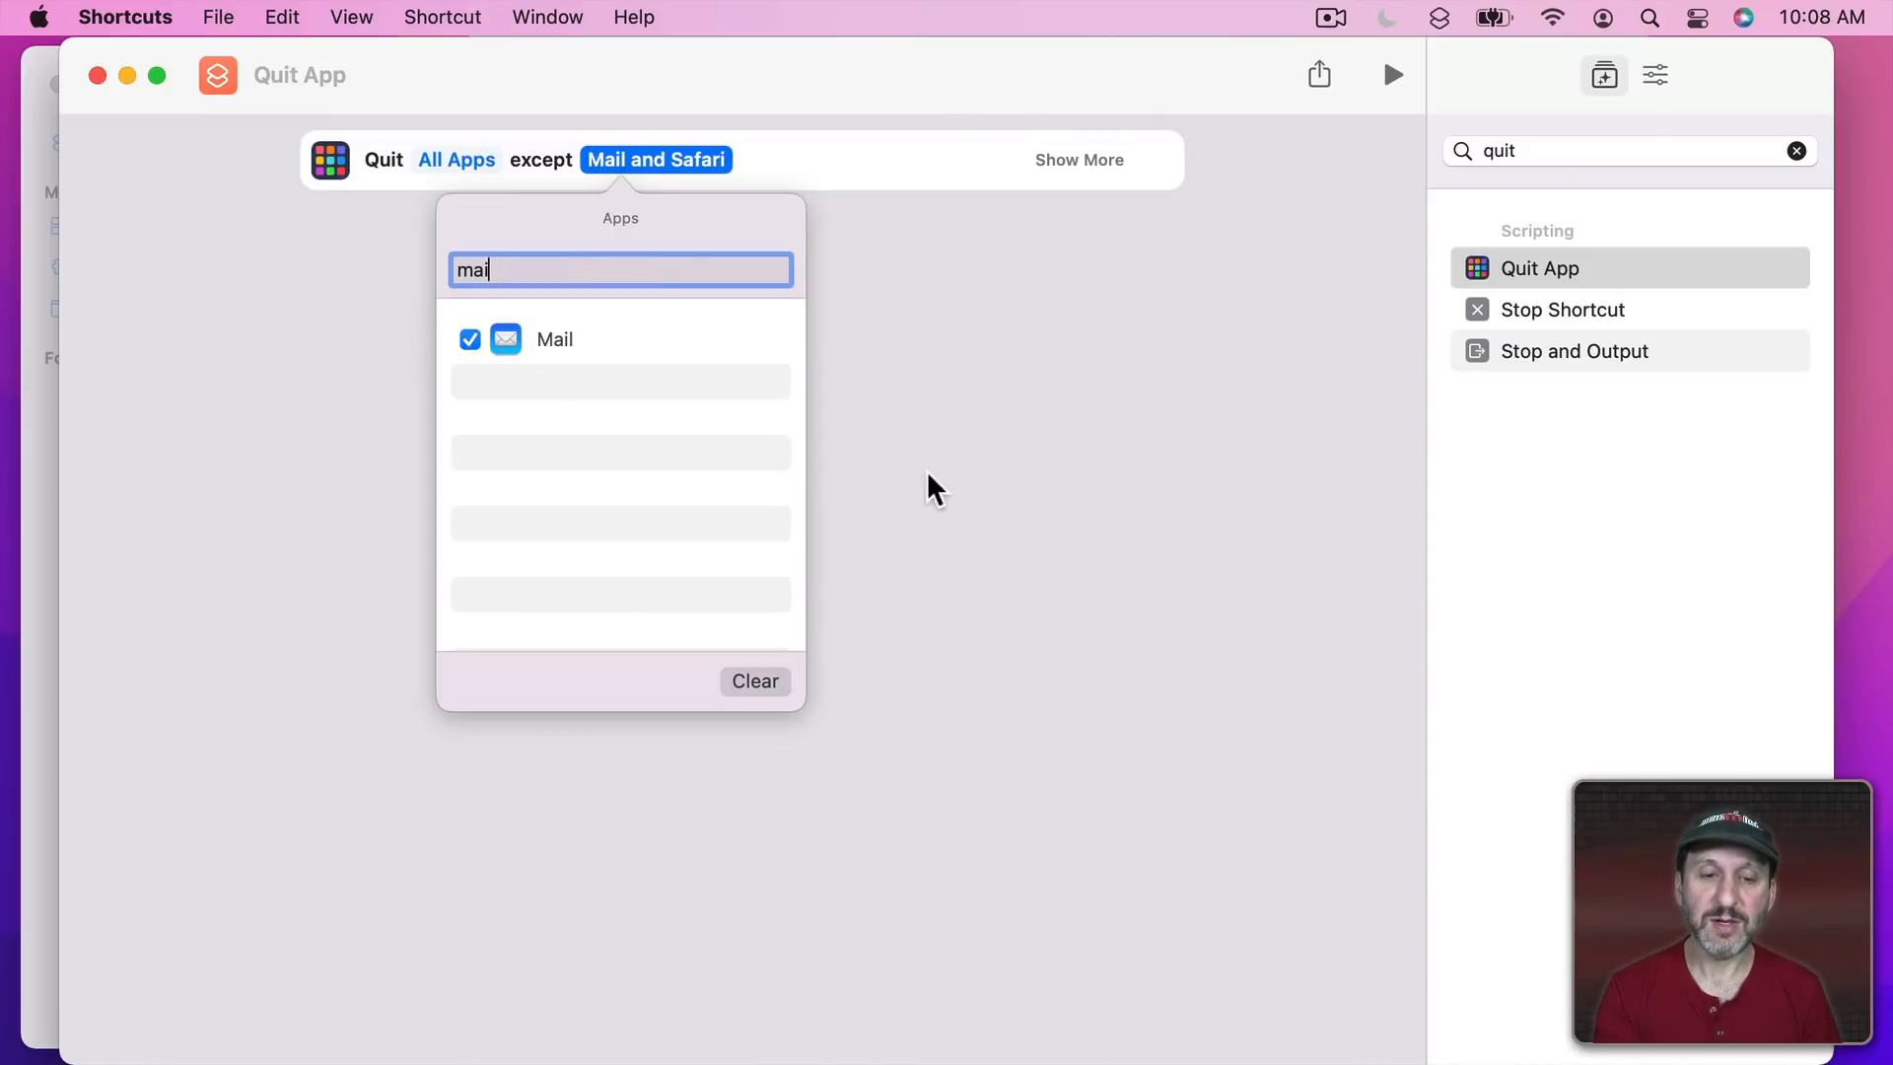
pyautogui.click(926, 470)
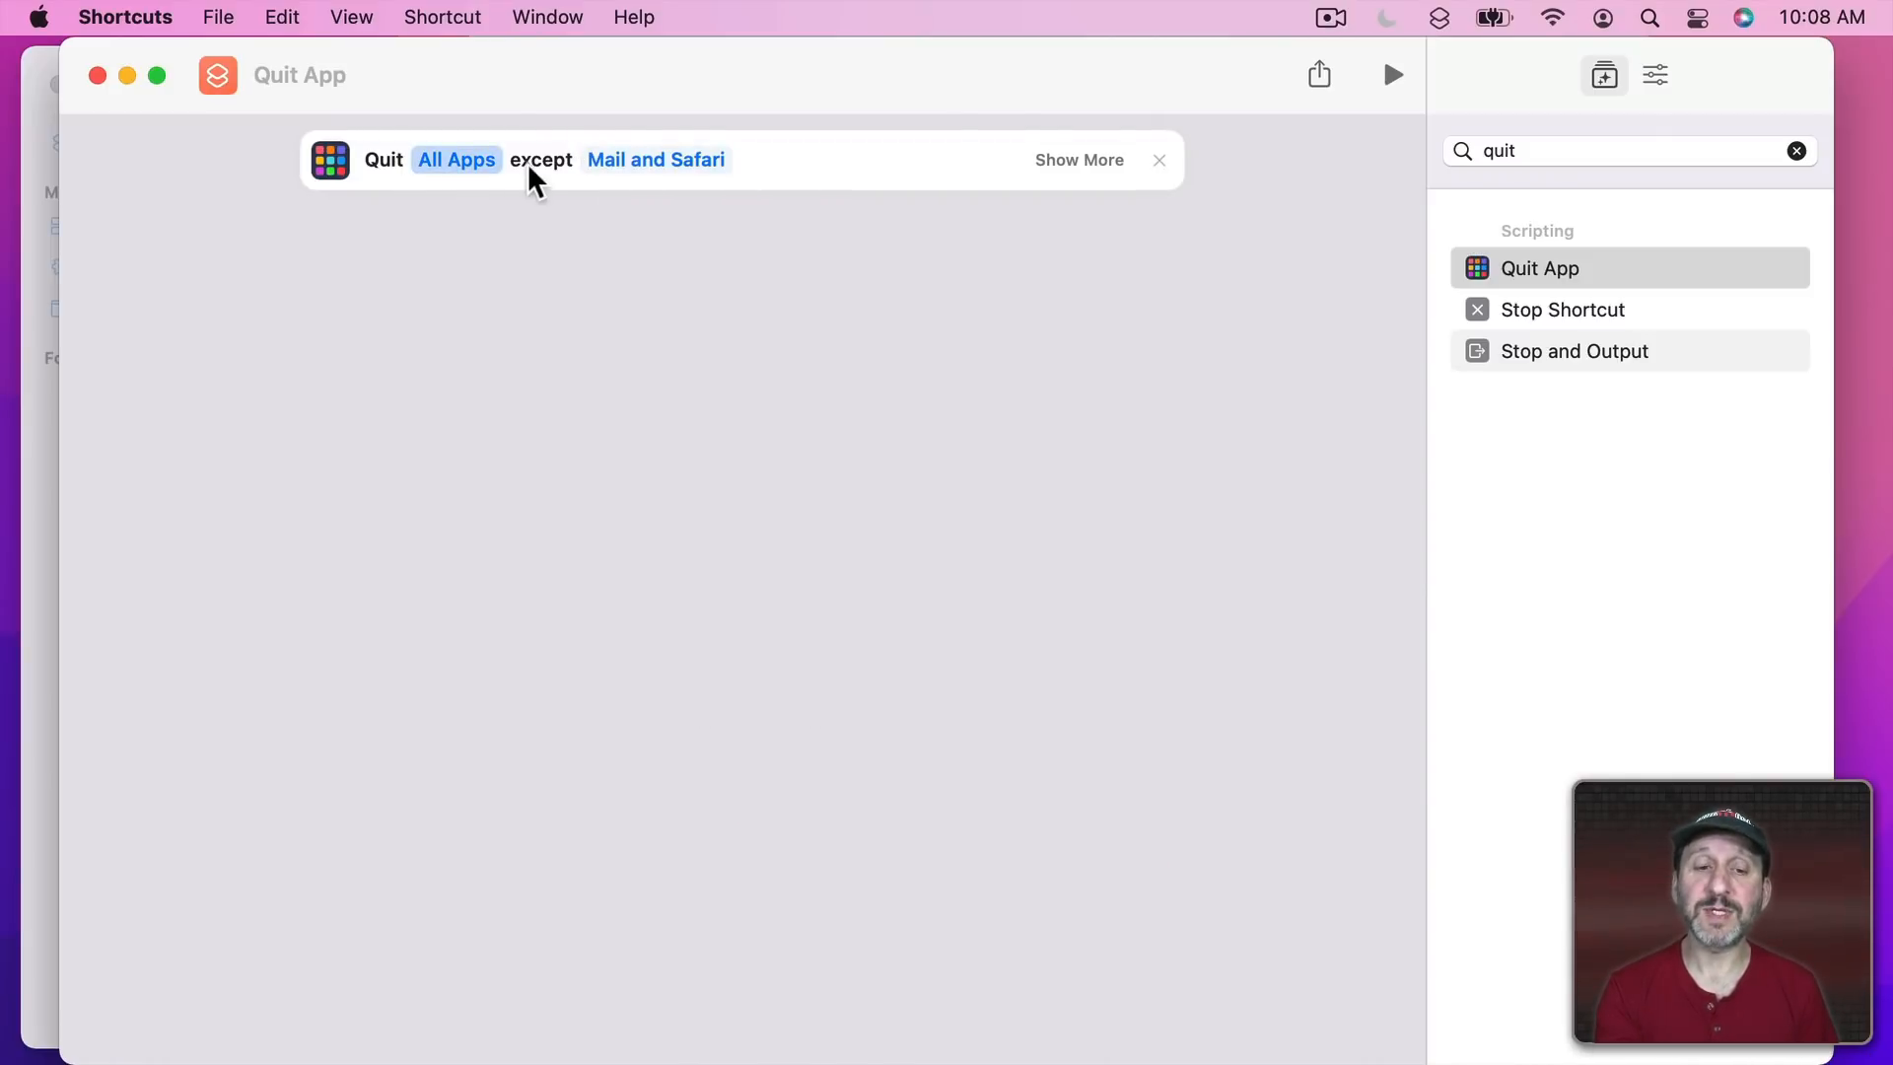
pyautogui.click(1084, 160)
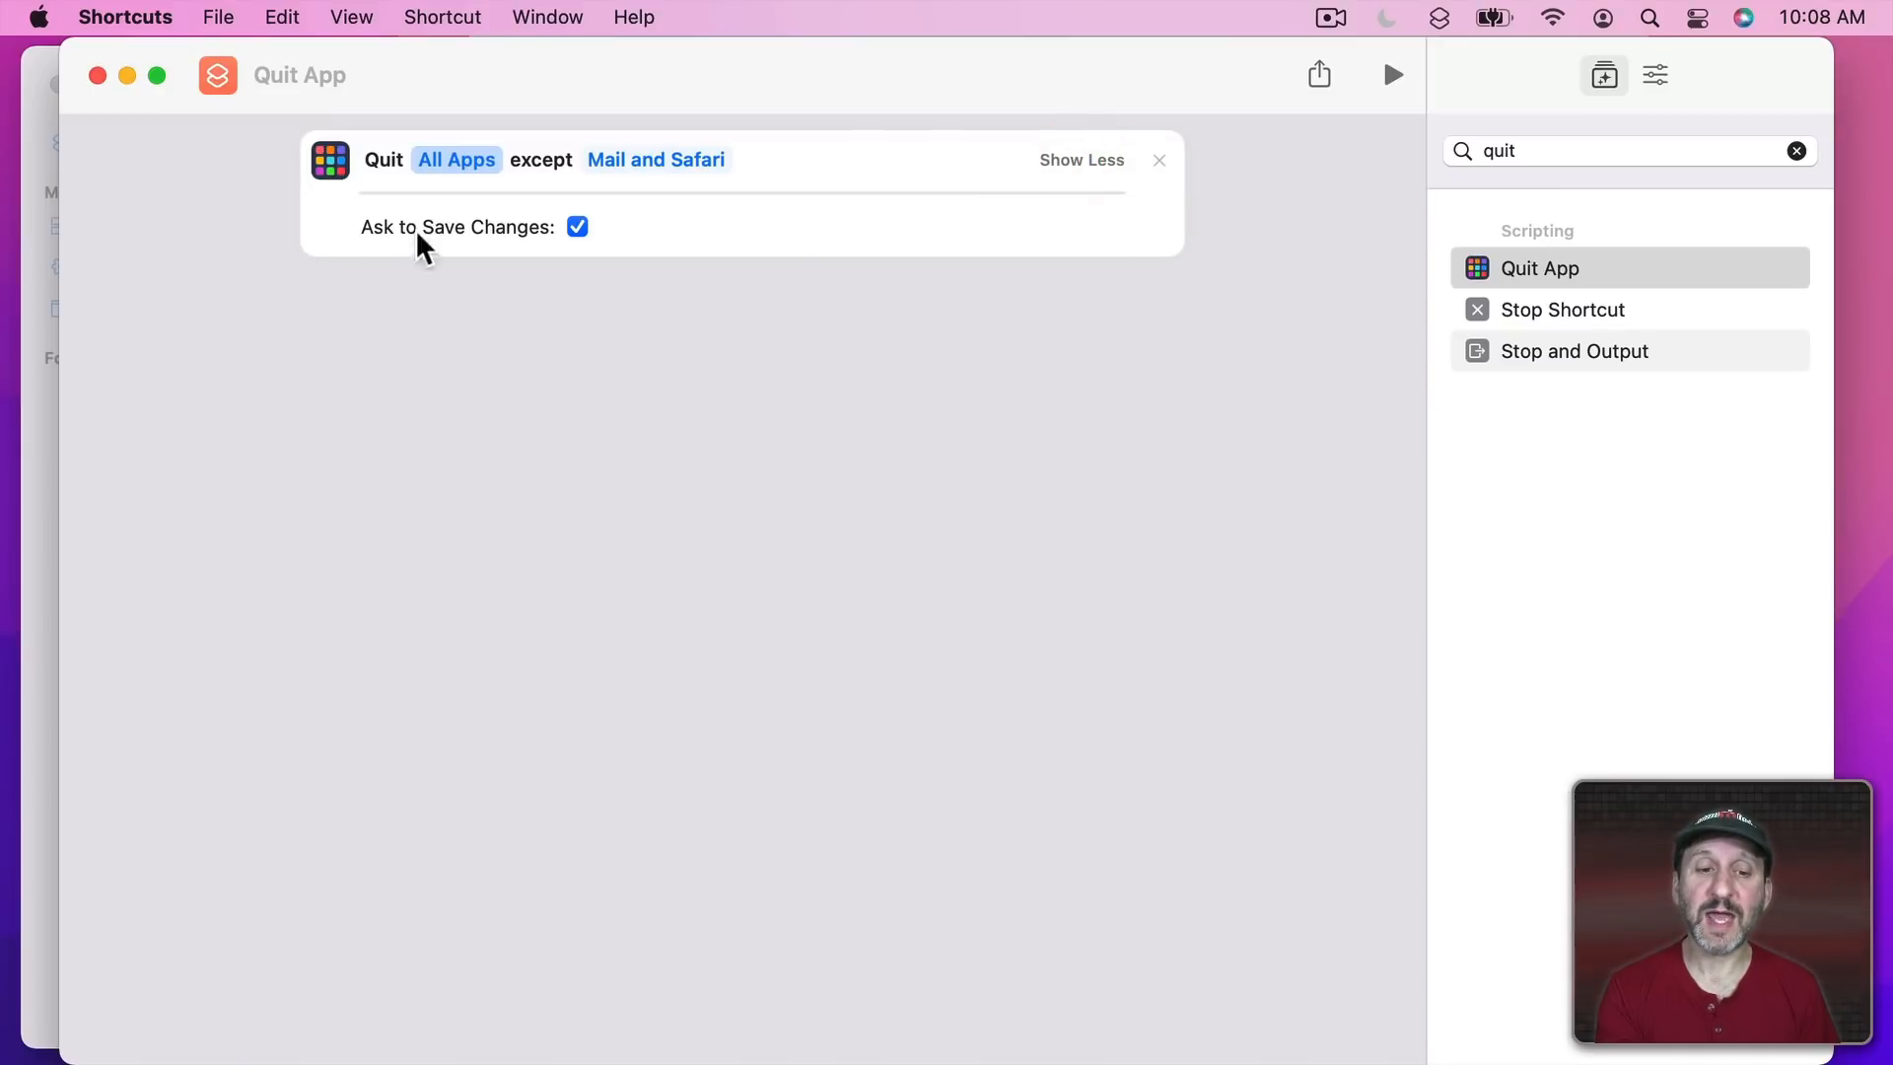
pyautogui.click(1061, 153)
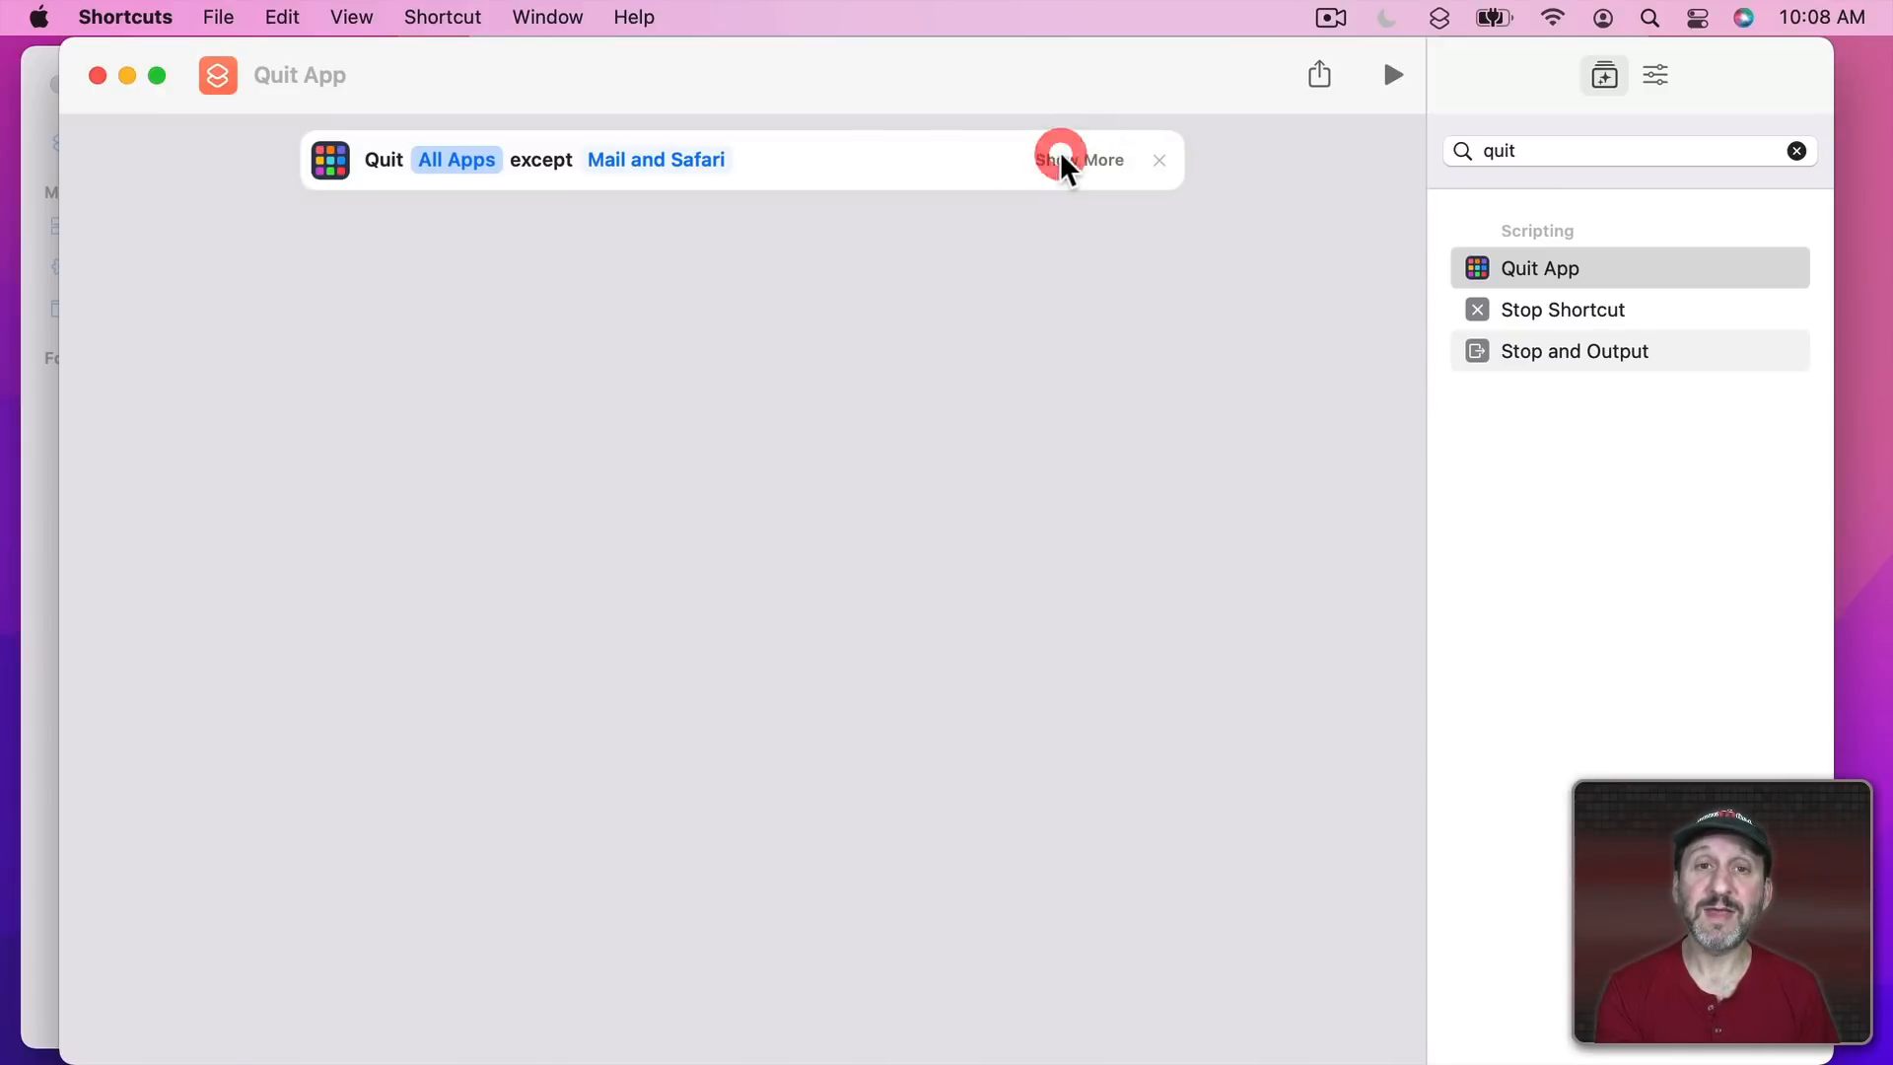
# Search the actions for "laun" and add the Open App action below the Quit action.
pyautogui.doubleClick(1551, 148)
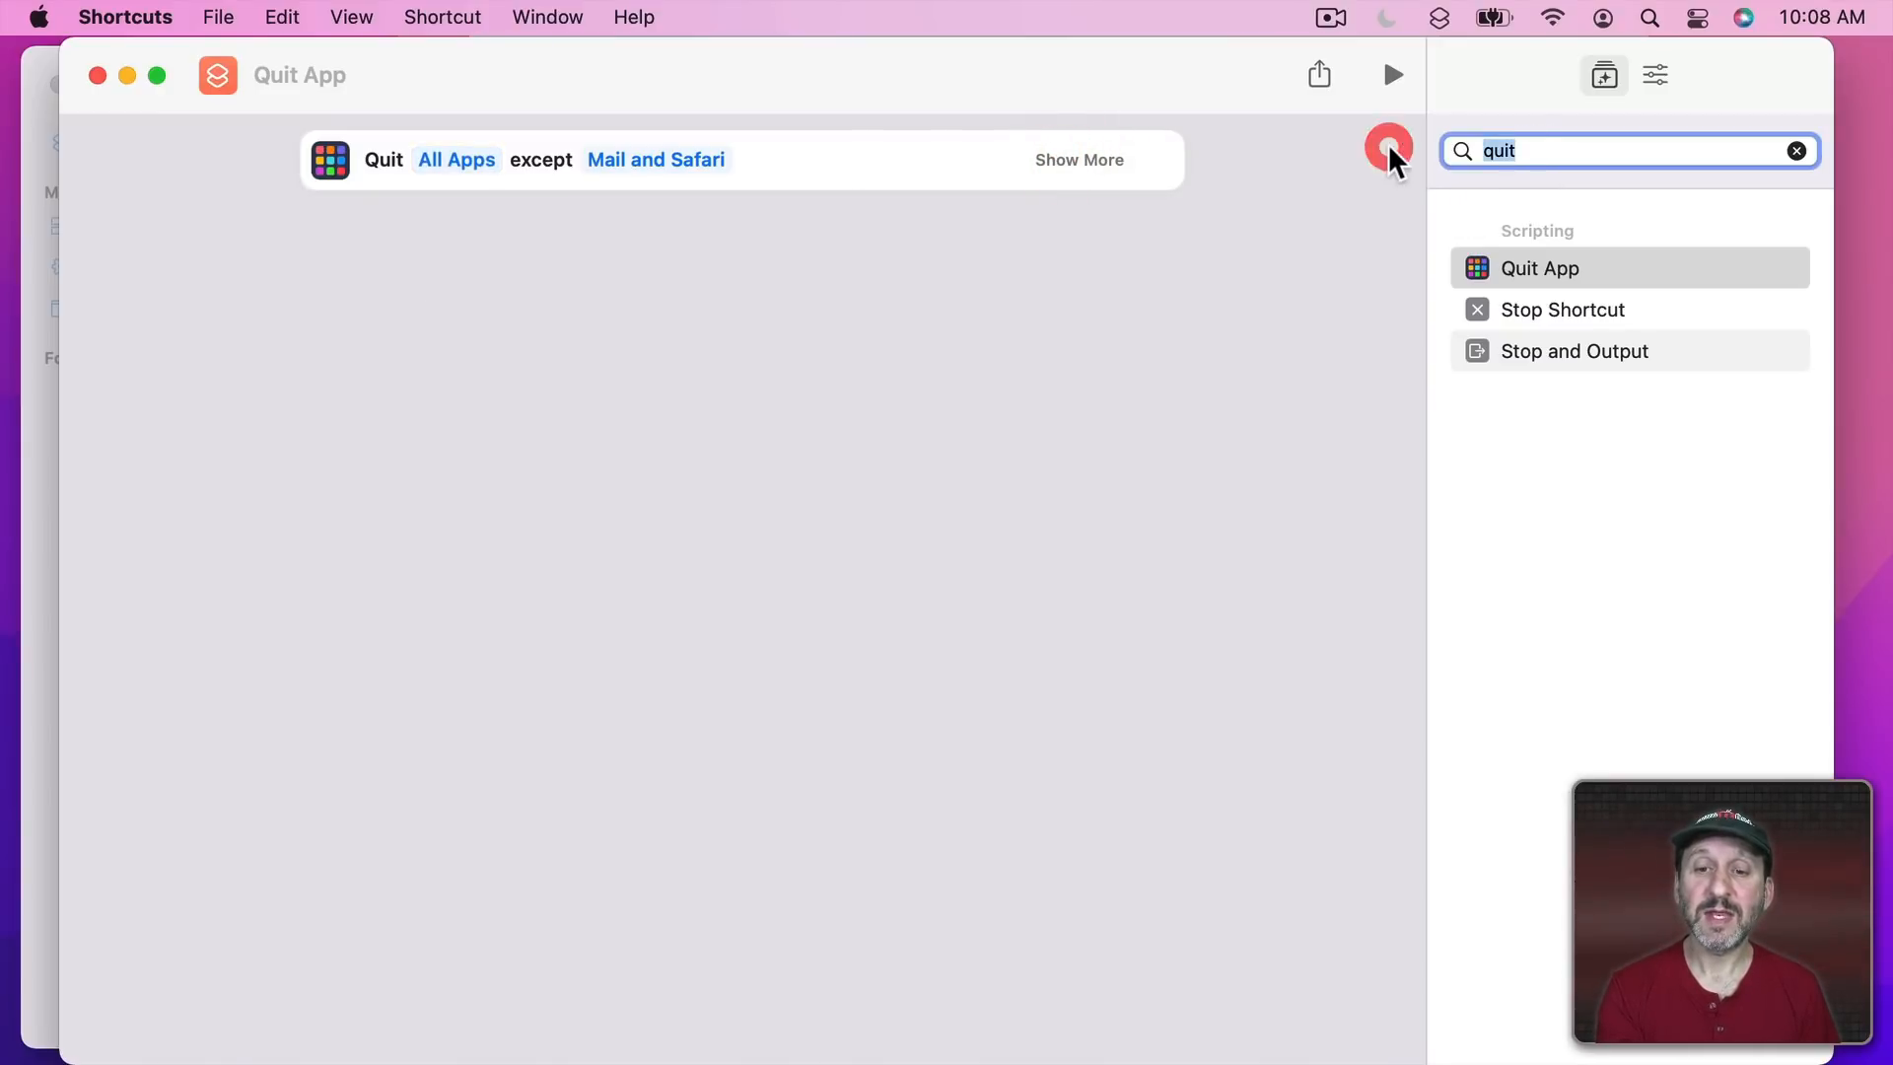
pyautogui.write('laun')
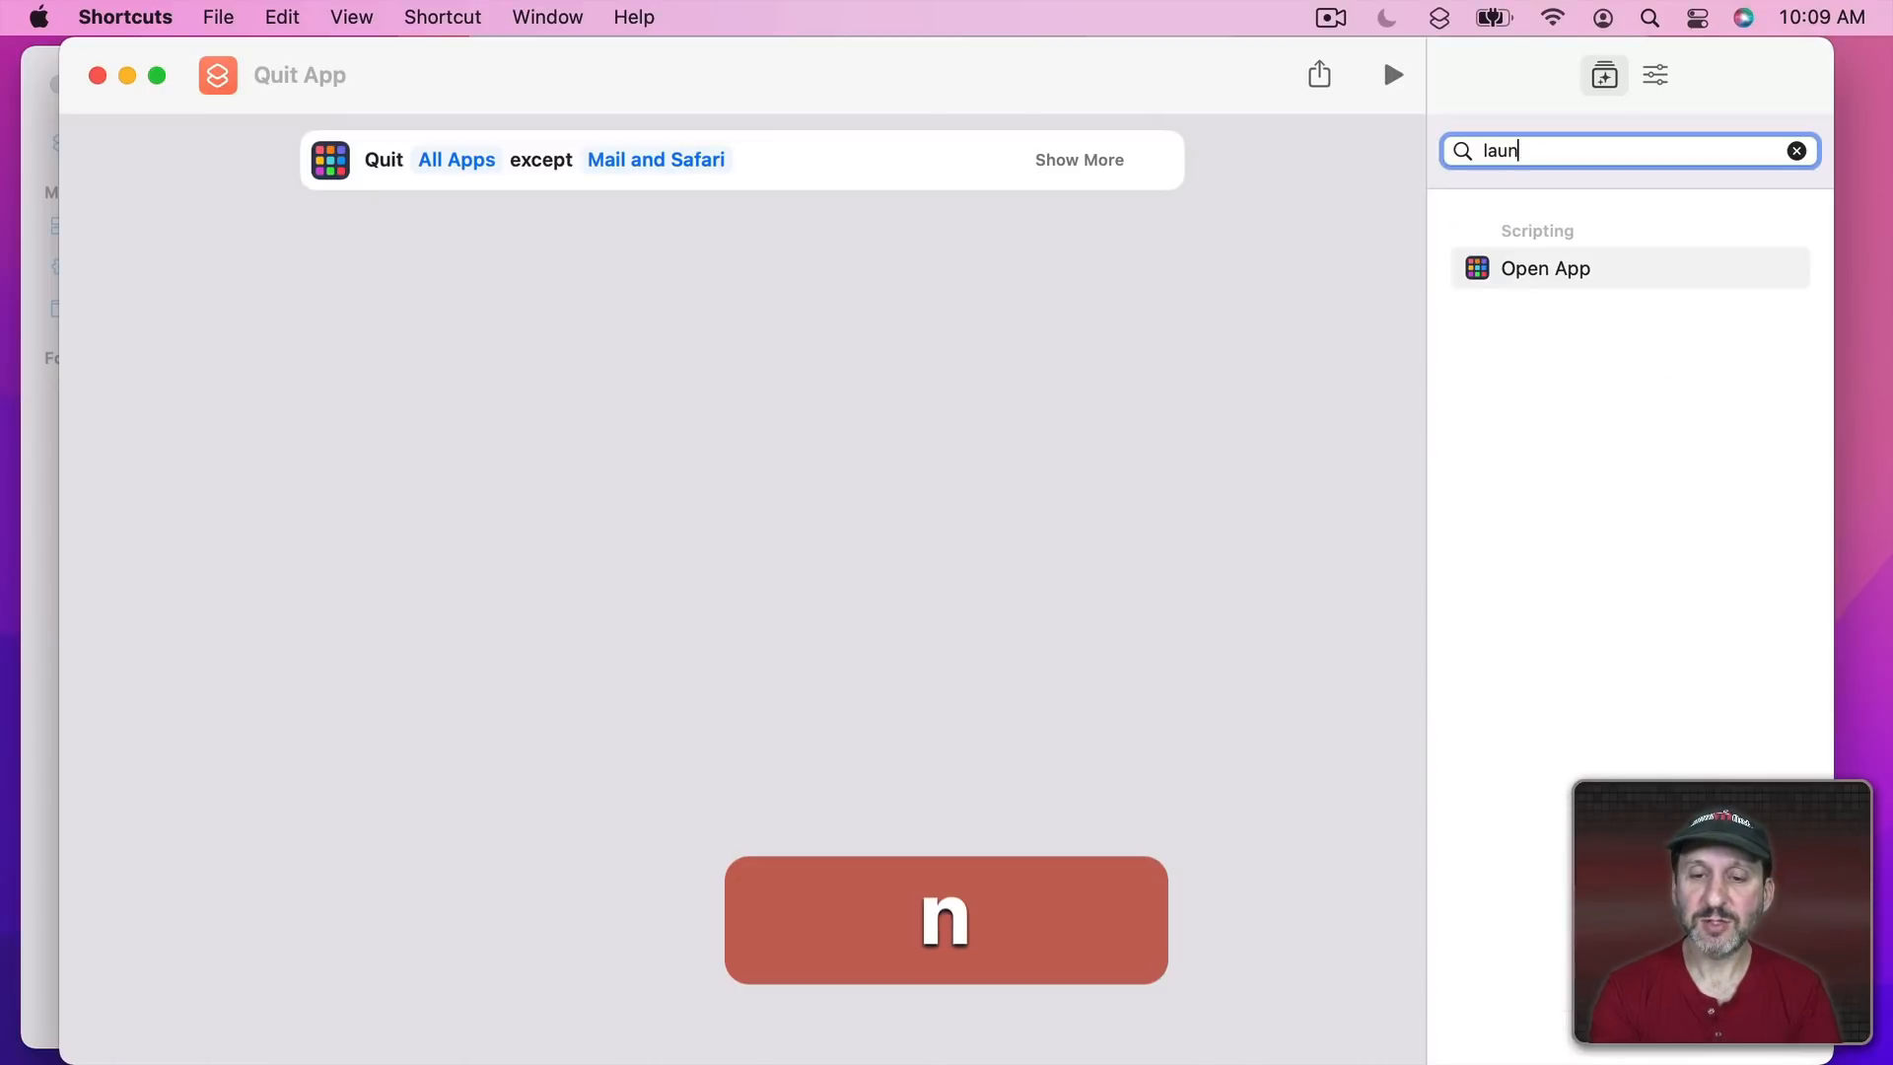
pyautogui.doubleClick(1546, 268)
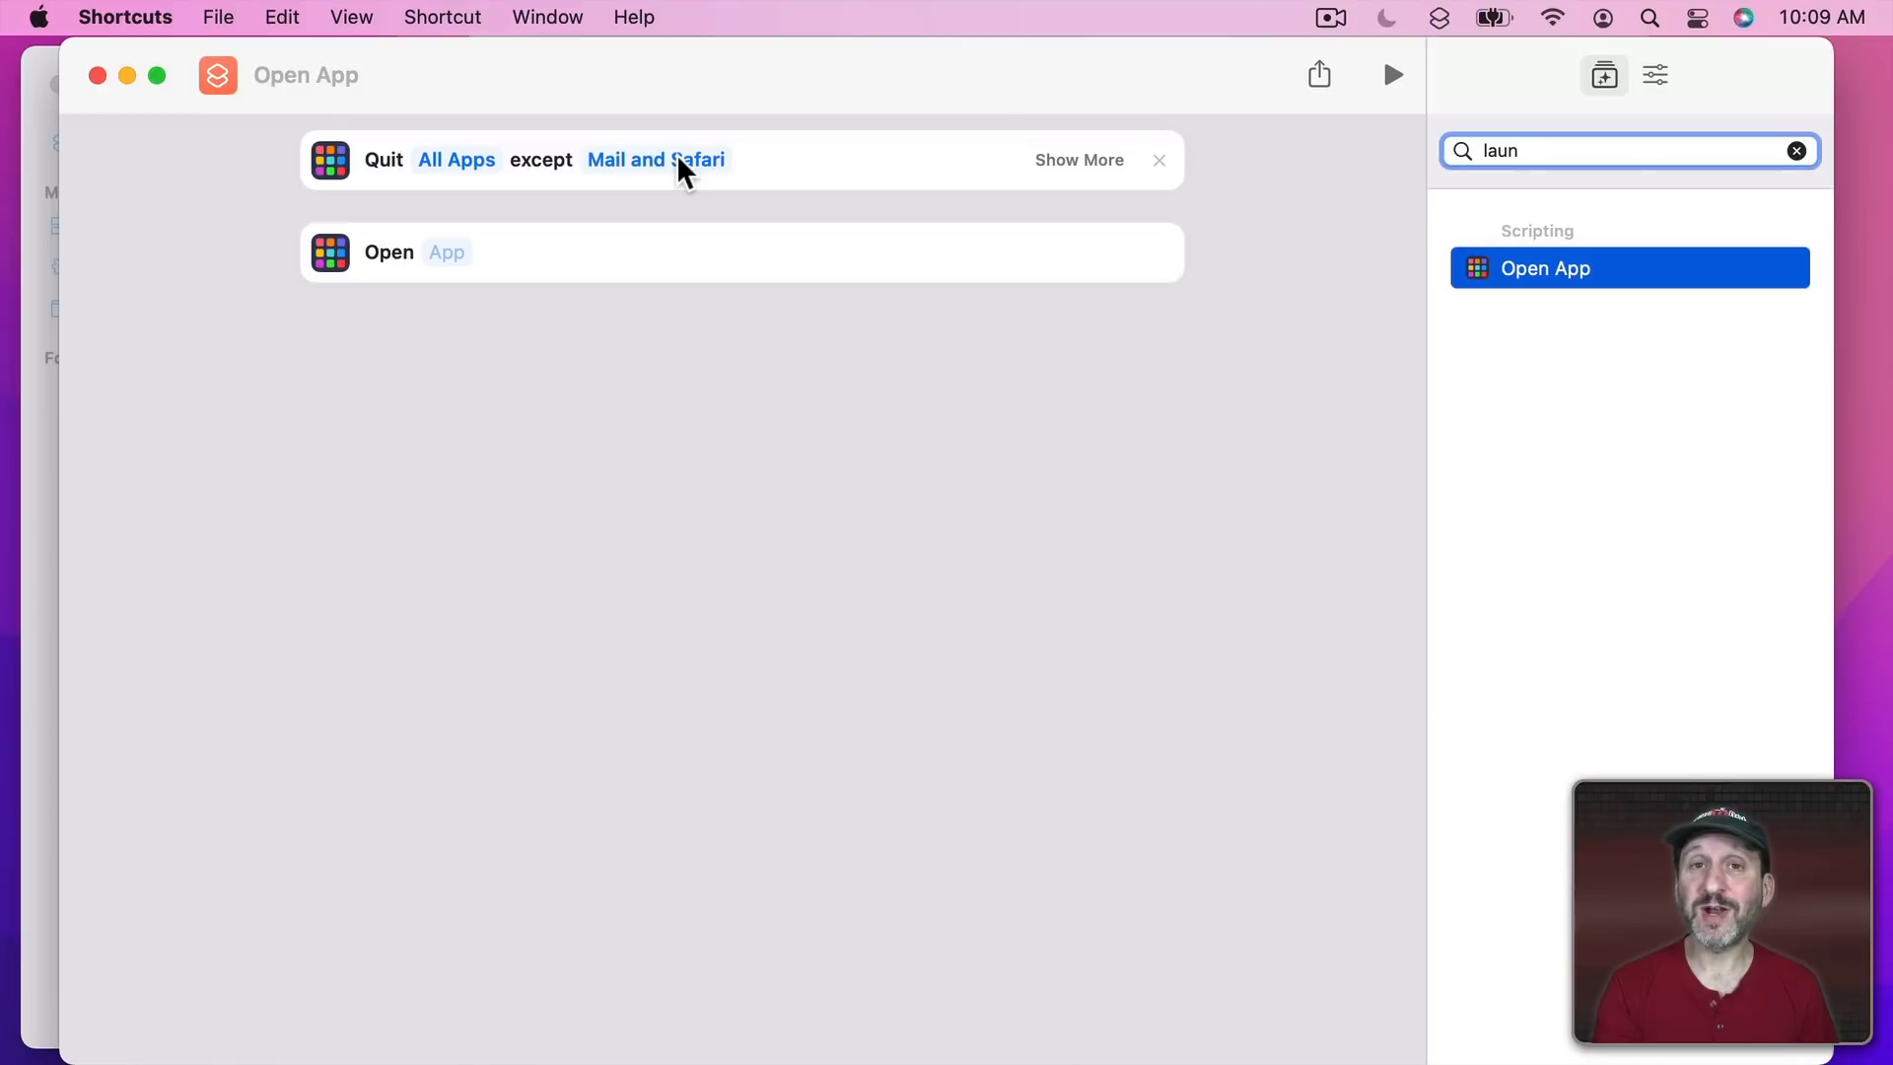
# Set the Open action's app to Mail, and add a second Open App action set to Safari.
pyautogui.click(454, 252)
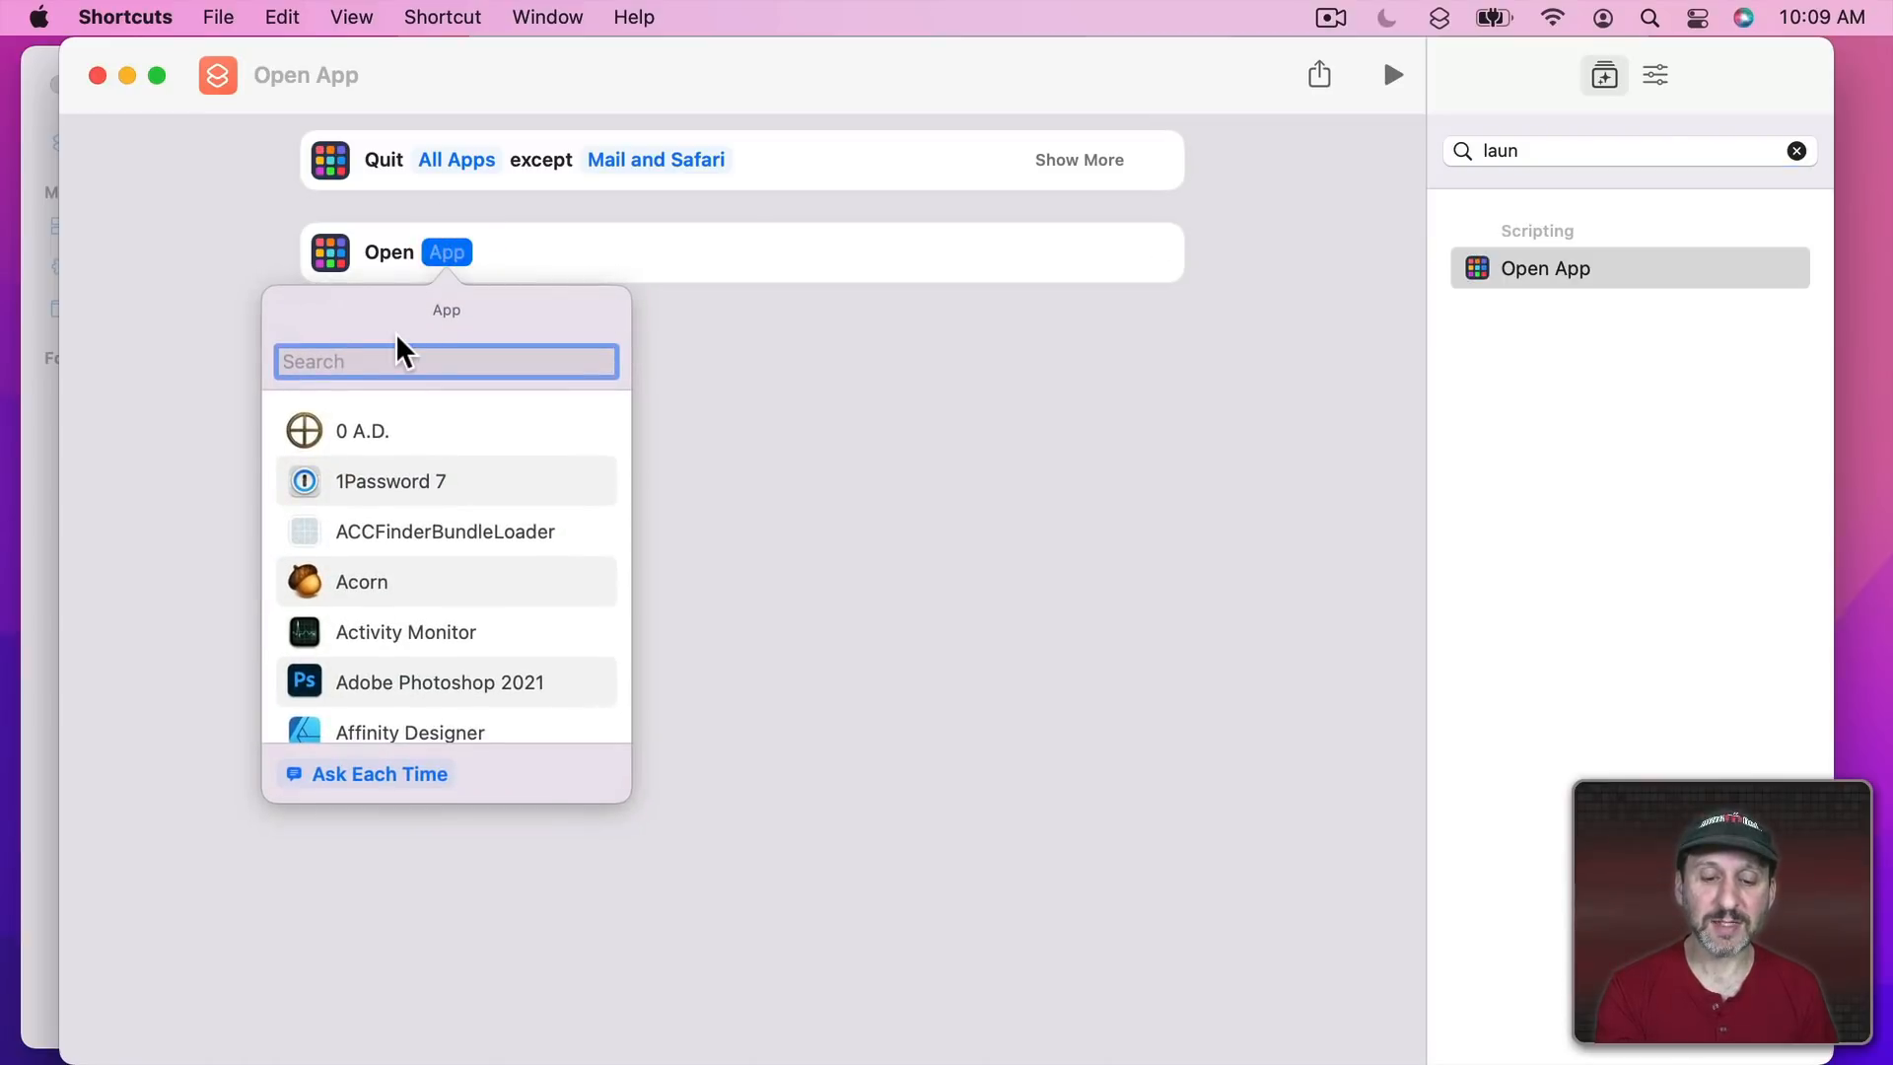
pyautogui.write('mai')
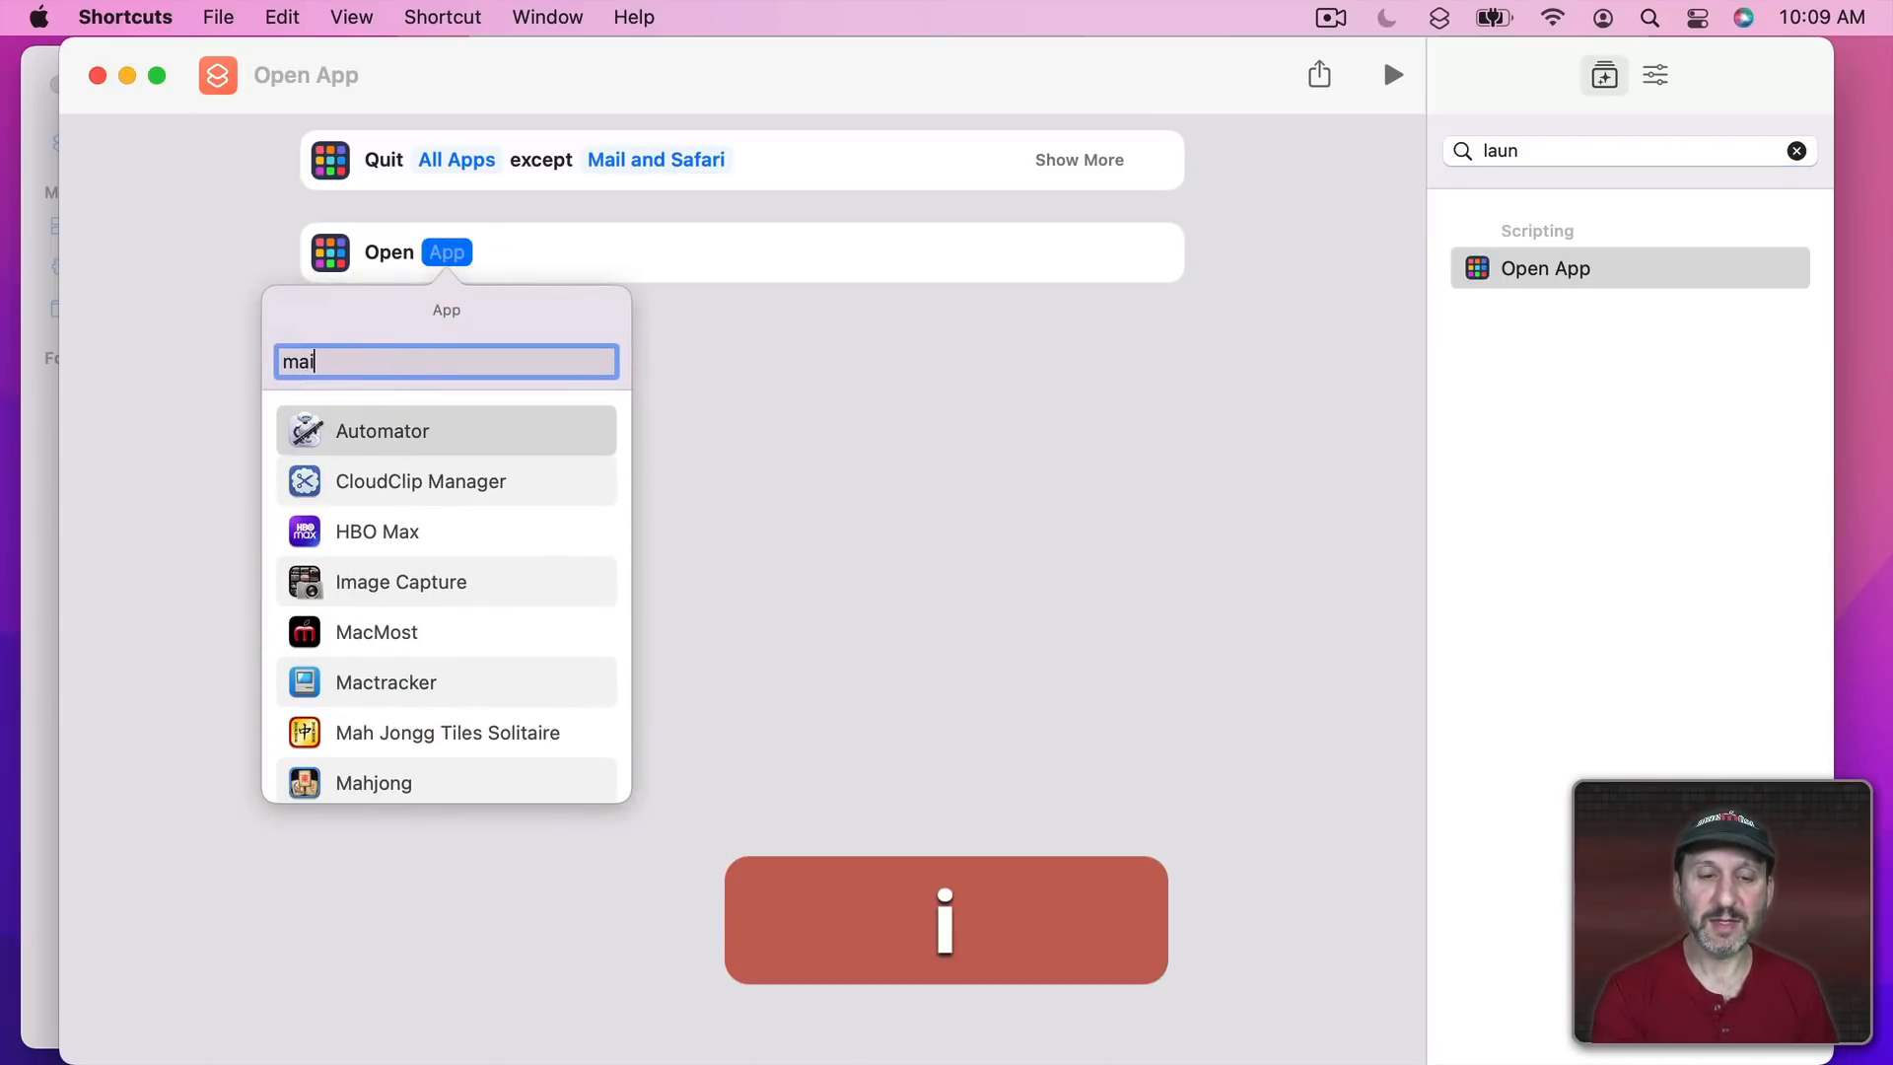
pyautogui.click(340, 439)
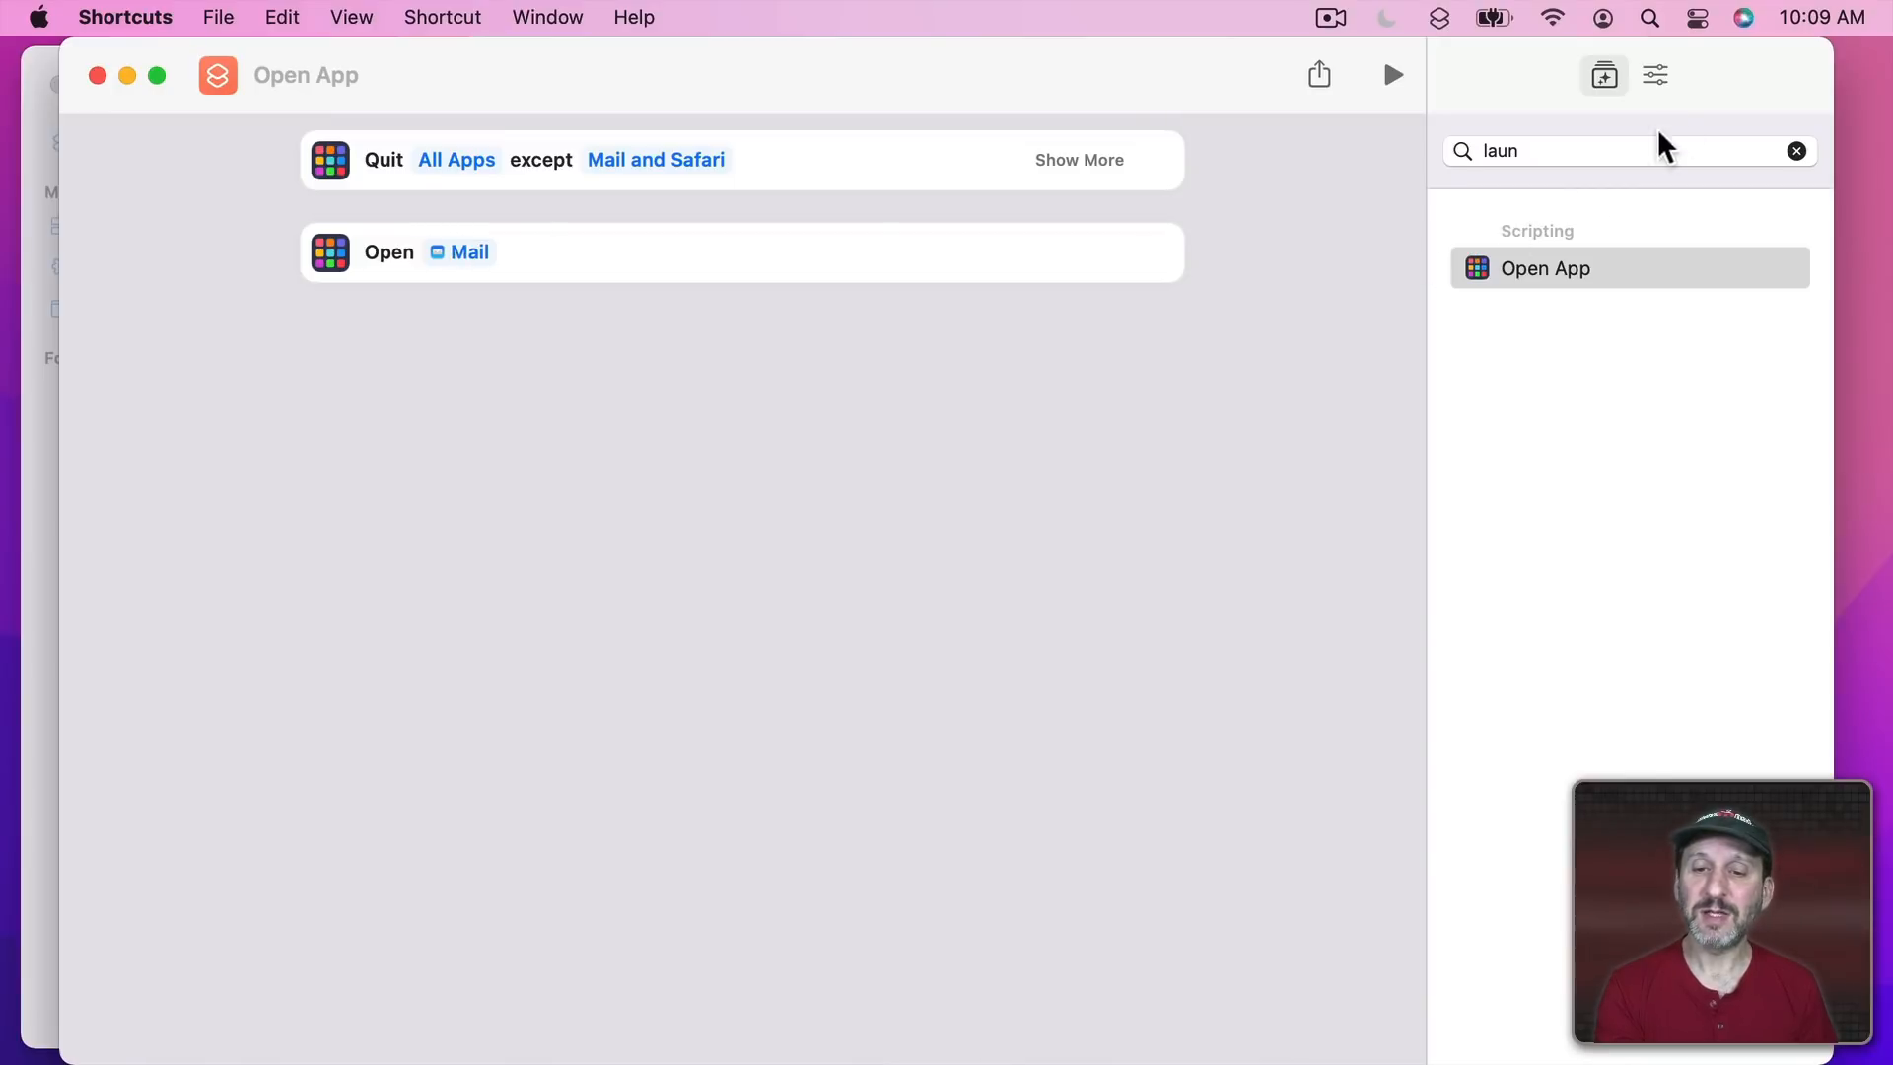
pyautogui.doubleClick(1497, 264)
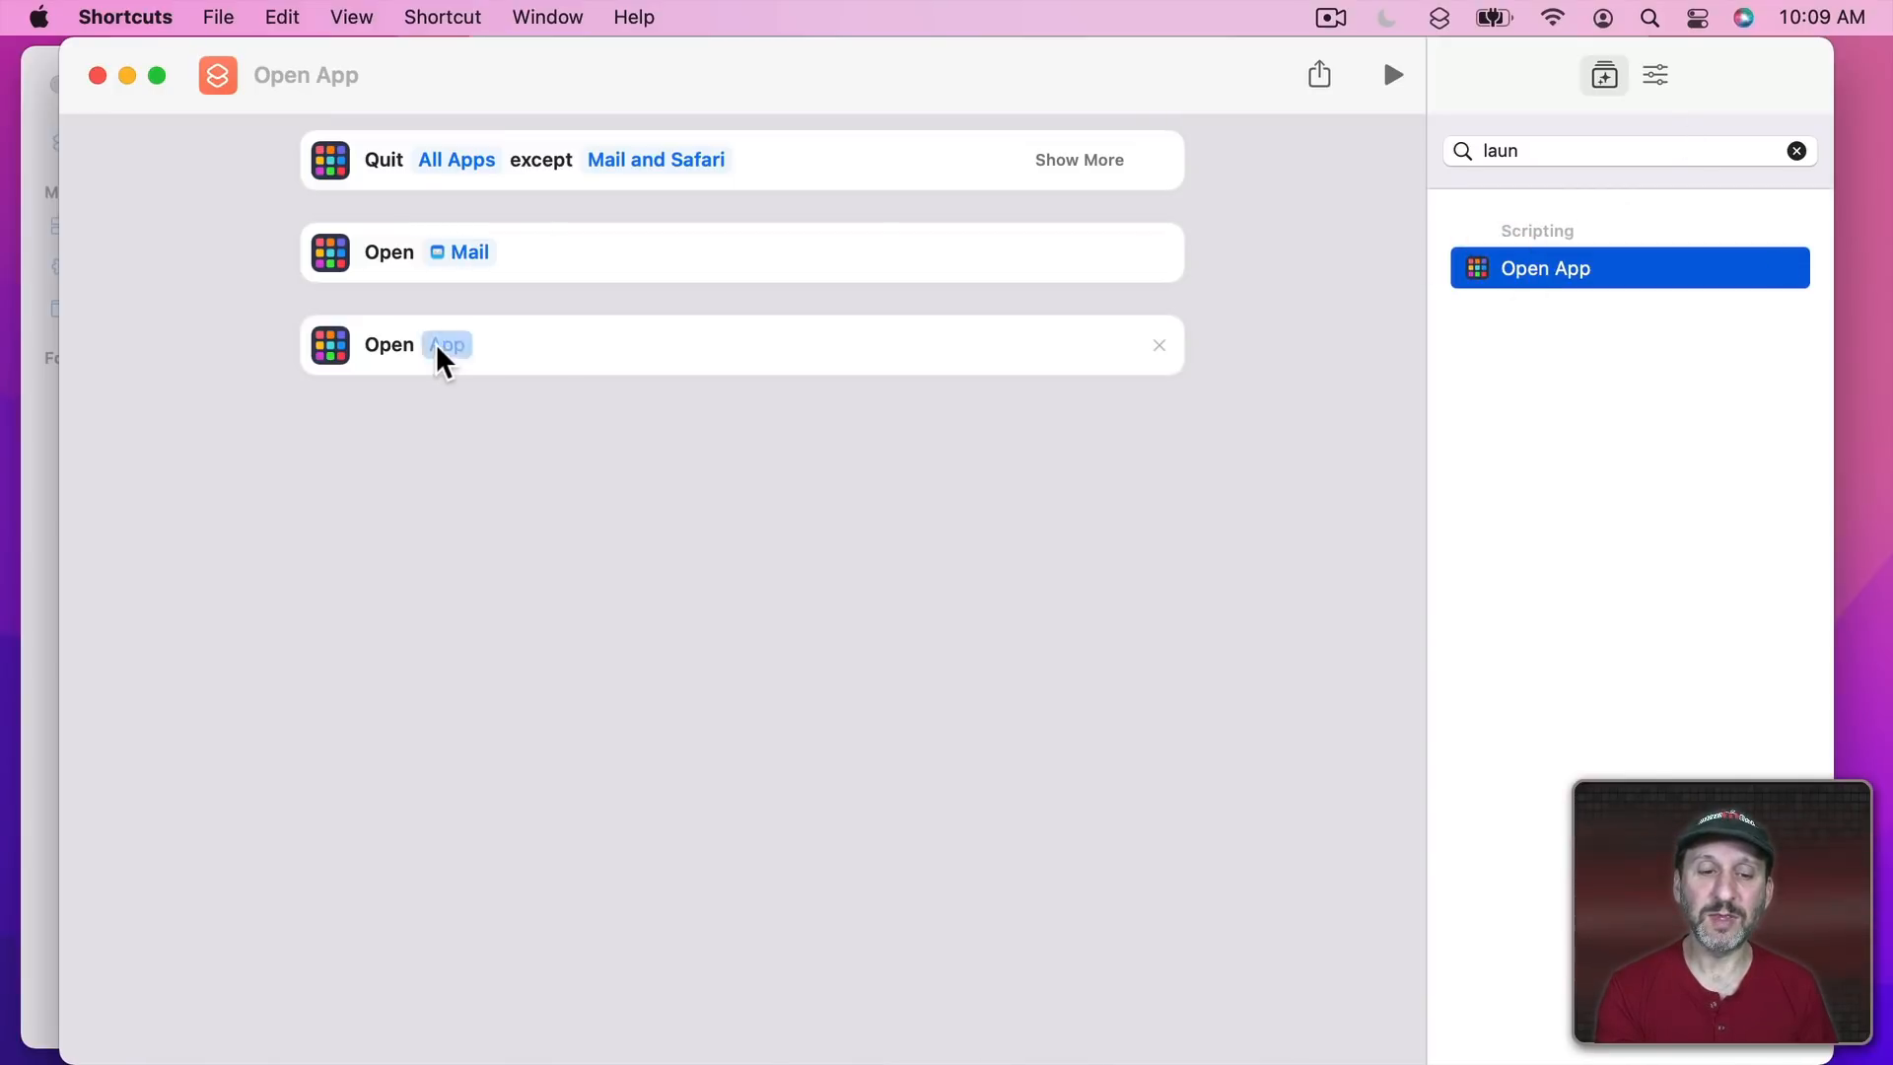
pyautogui.click(444, 344)
pyautogui.write('saf')
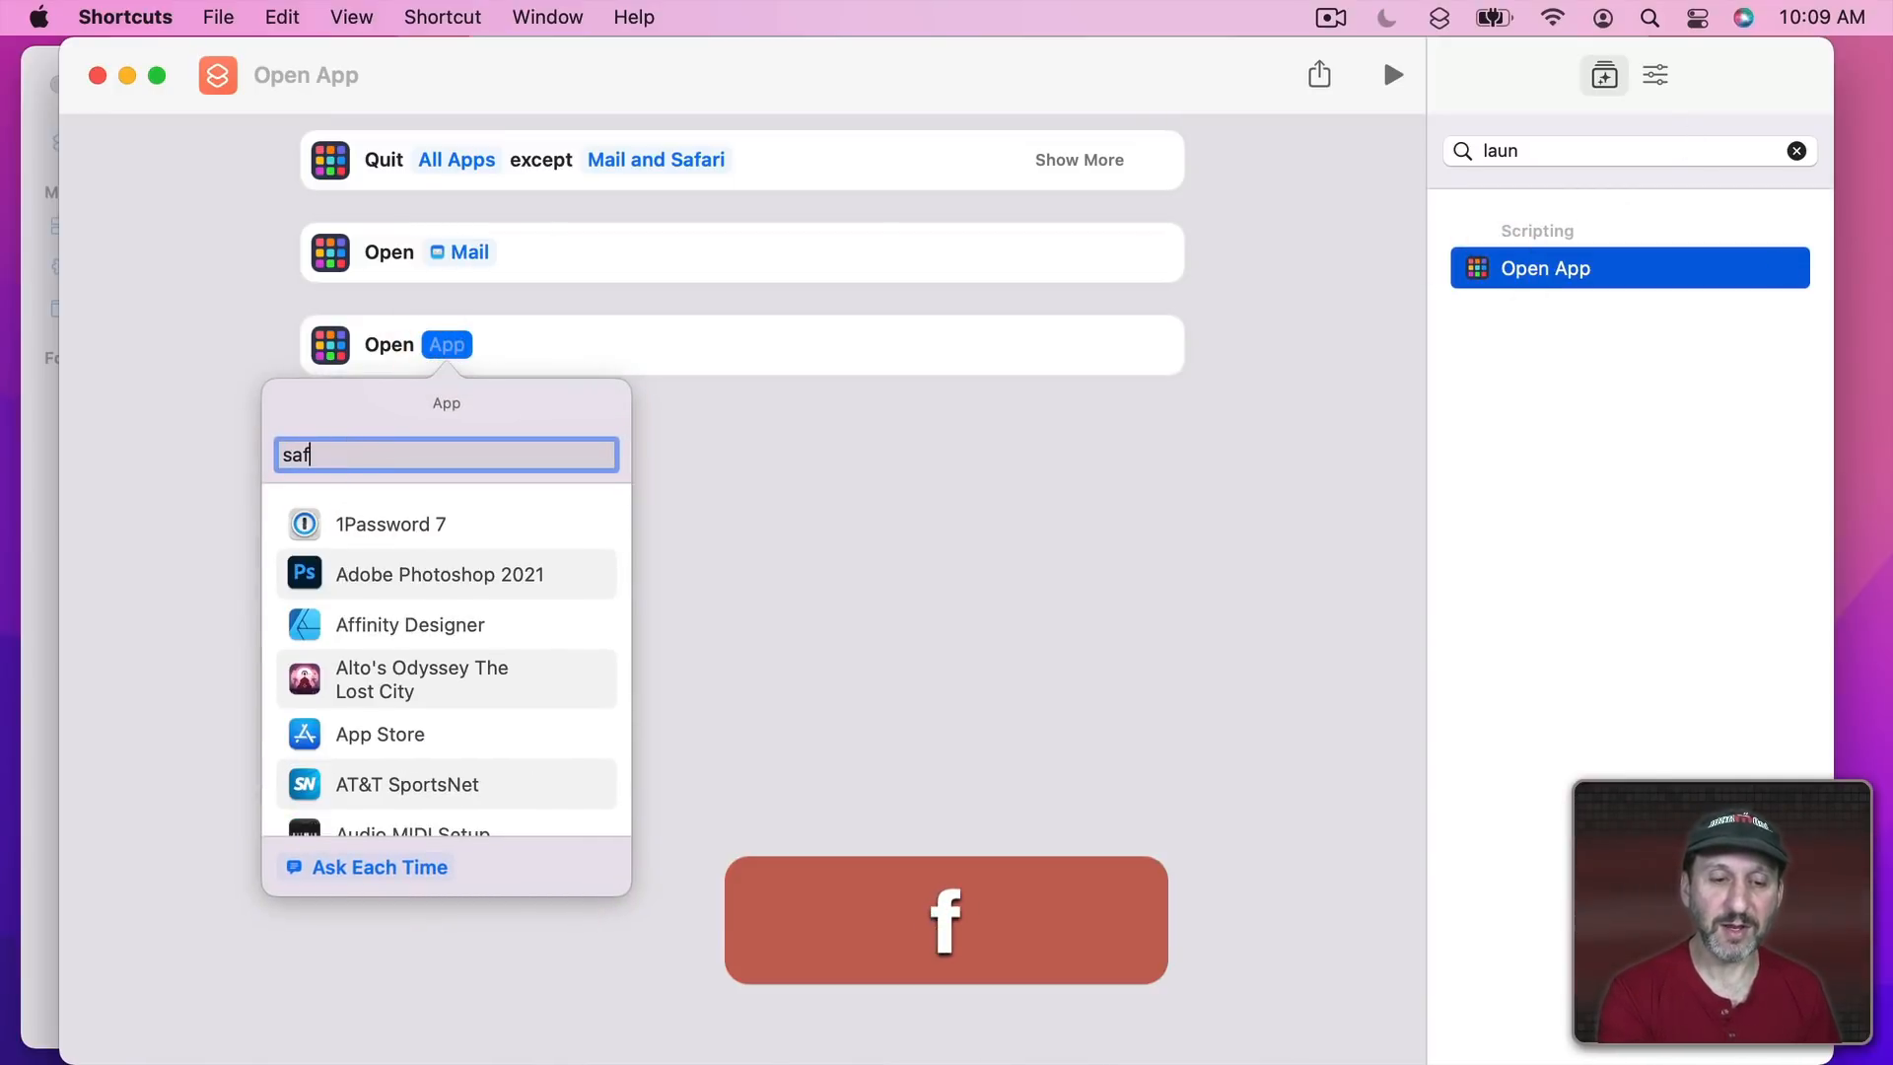
pyautogui.click(346, 522)
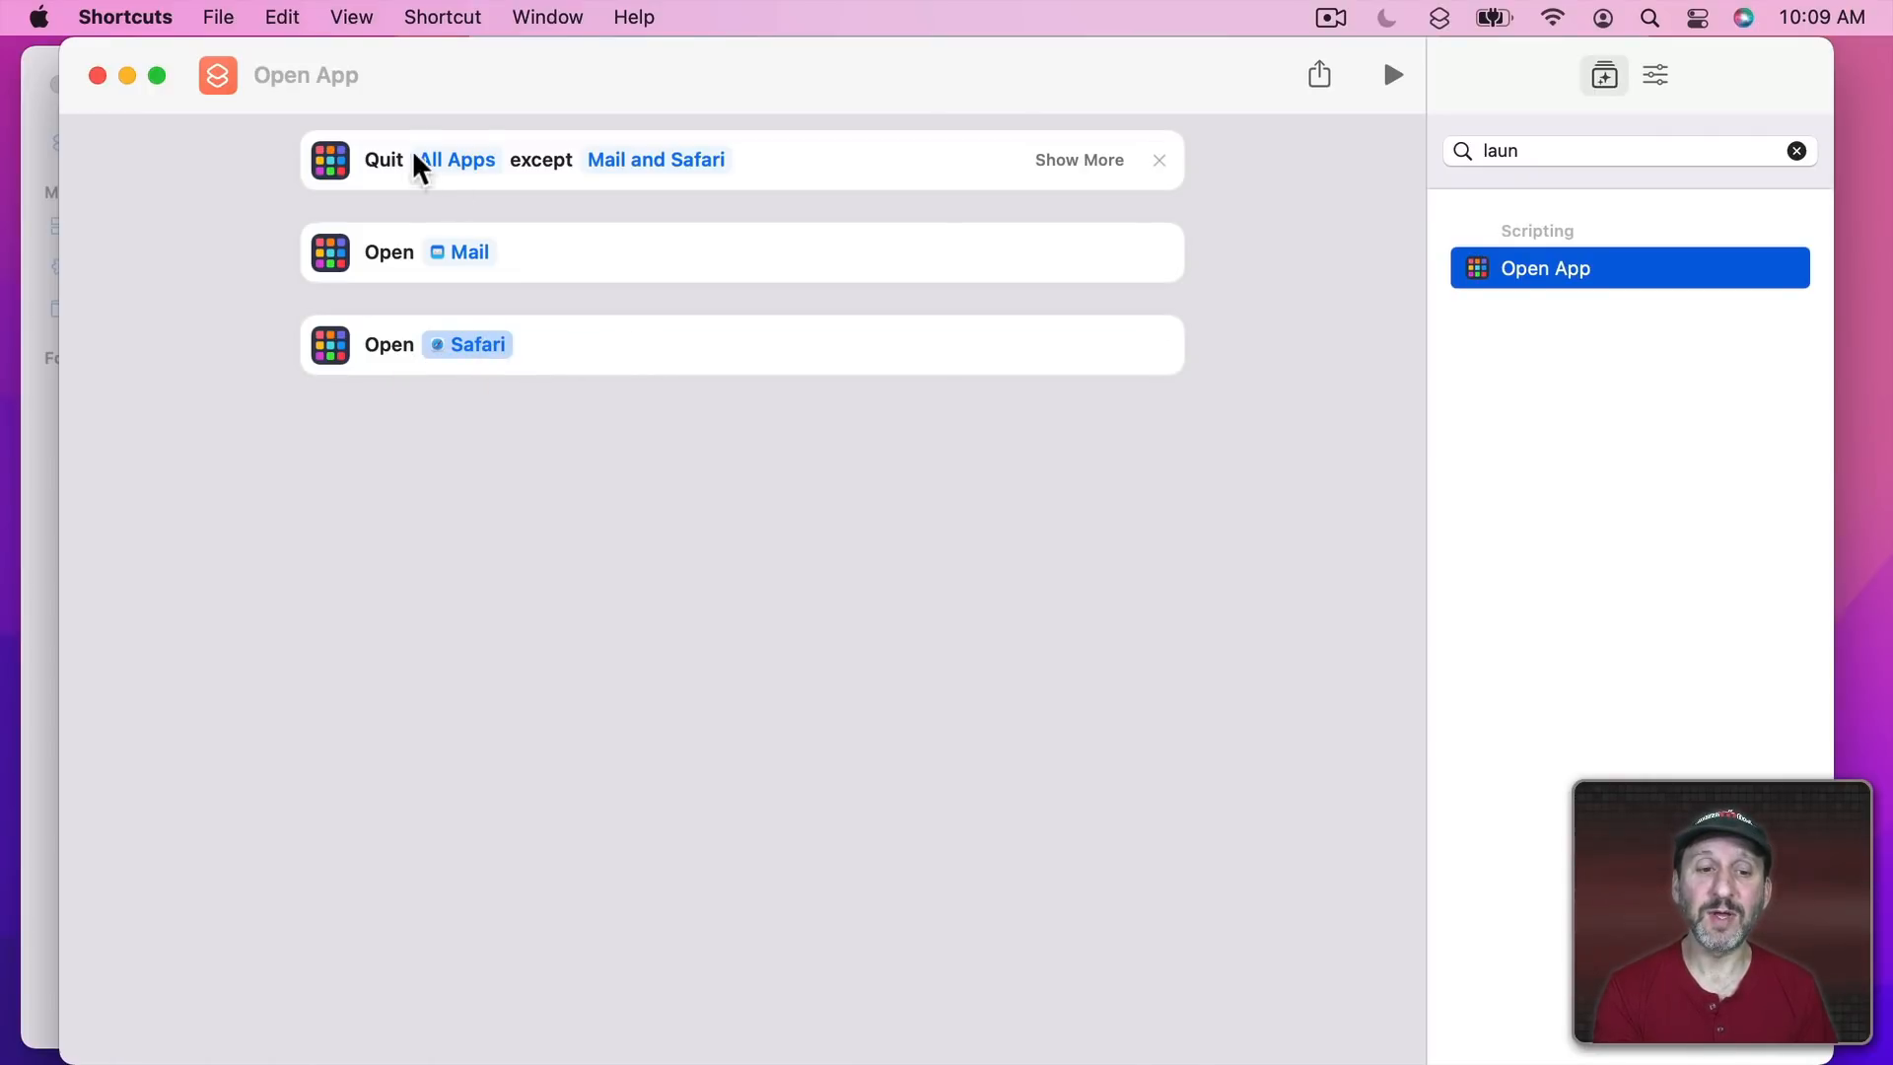
# Name the shortcut "Quit All Except Mail and Safari" and enable its Pin in Menu Bar option.
pyautogui.click(286, 73)
pyautogui.write('Quit All Exc')
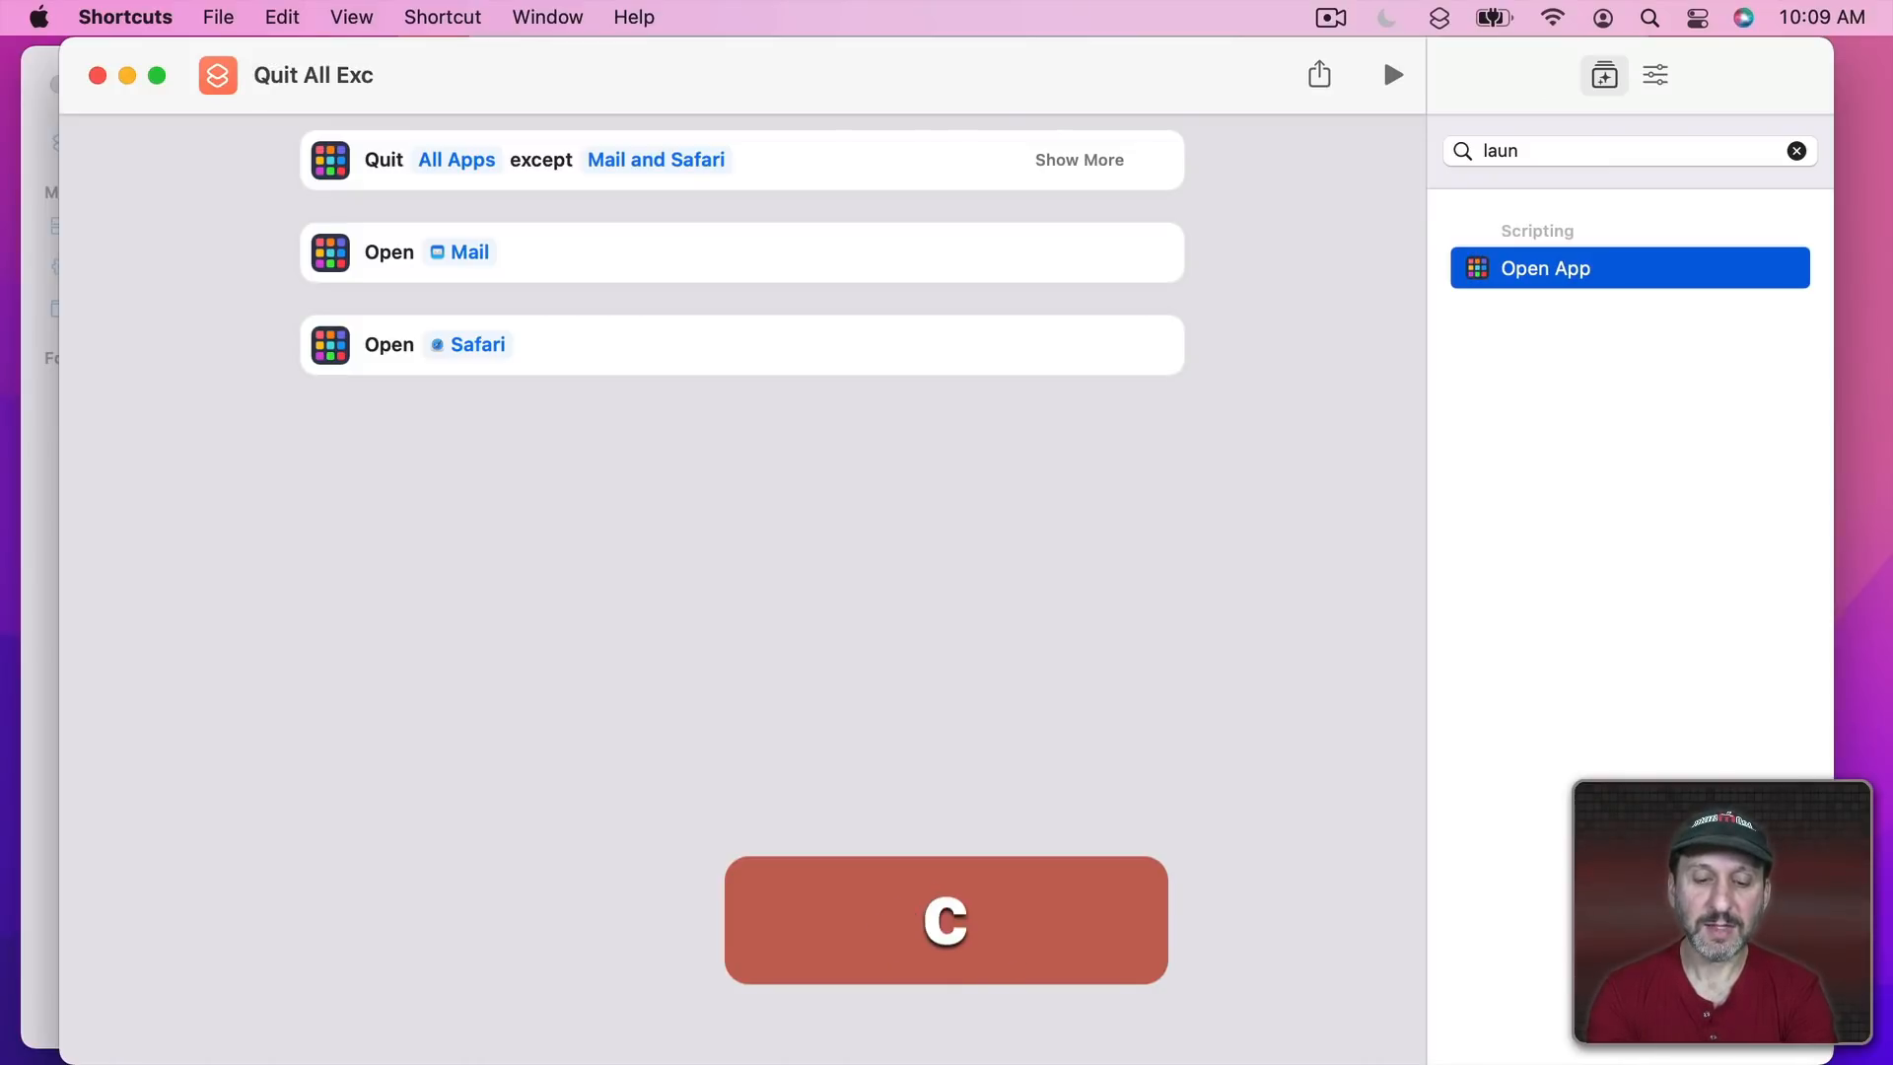
pyautogui.write('ept Mail and')
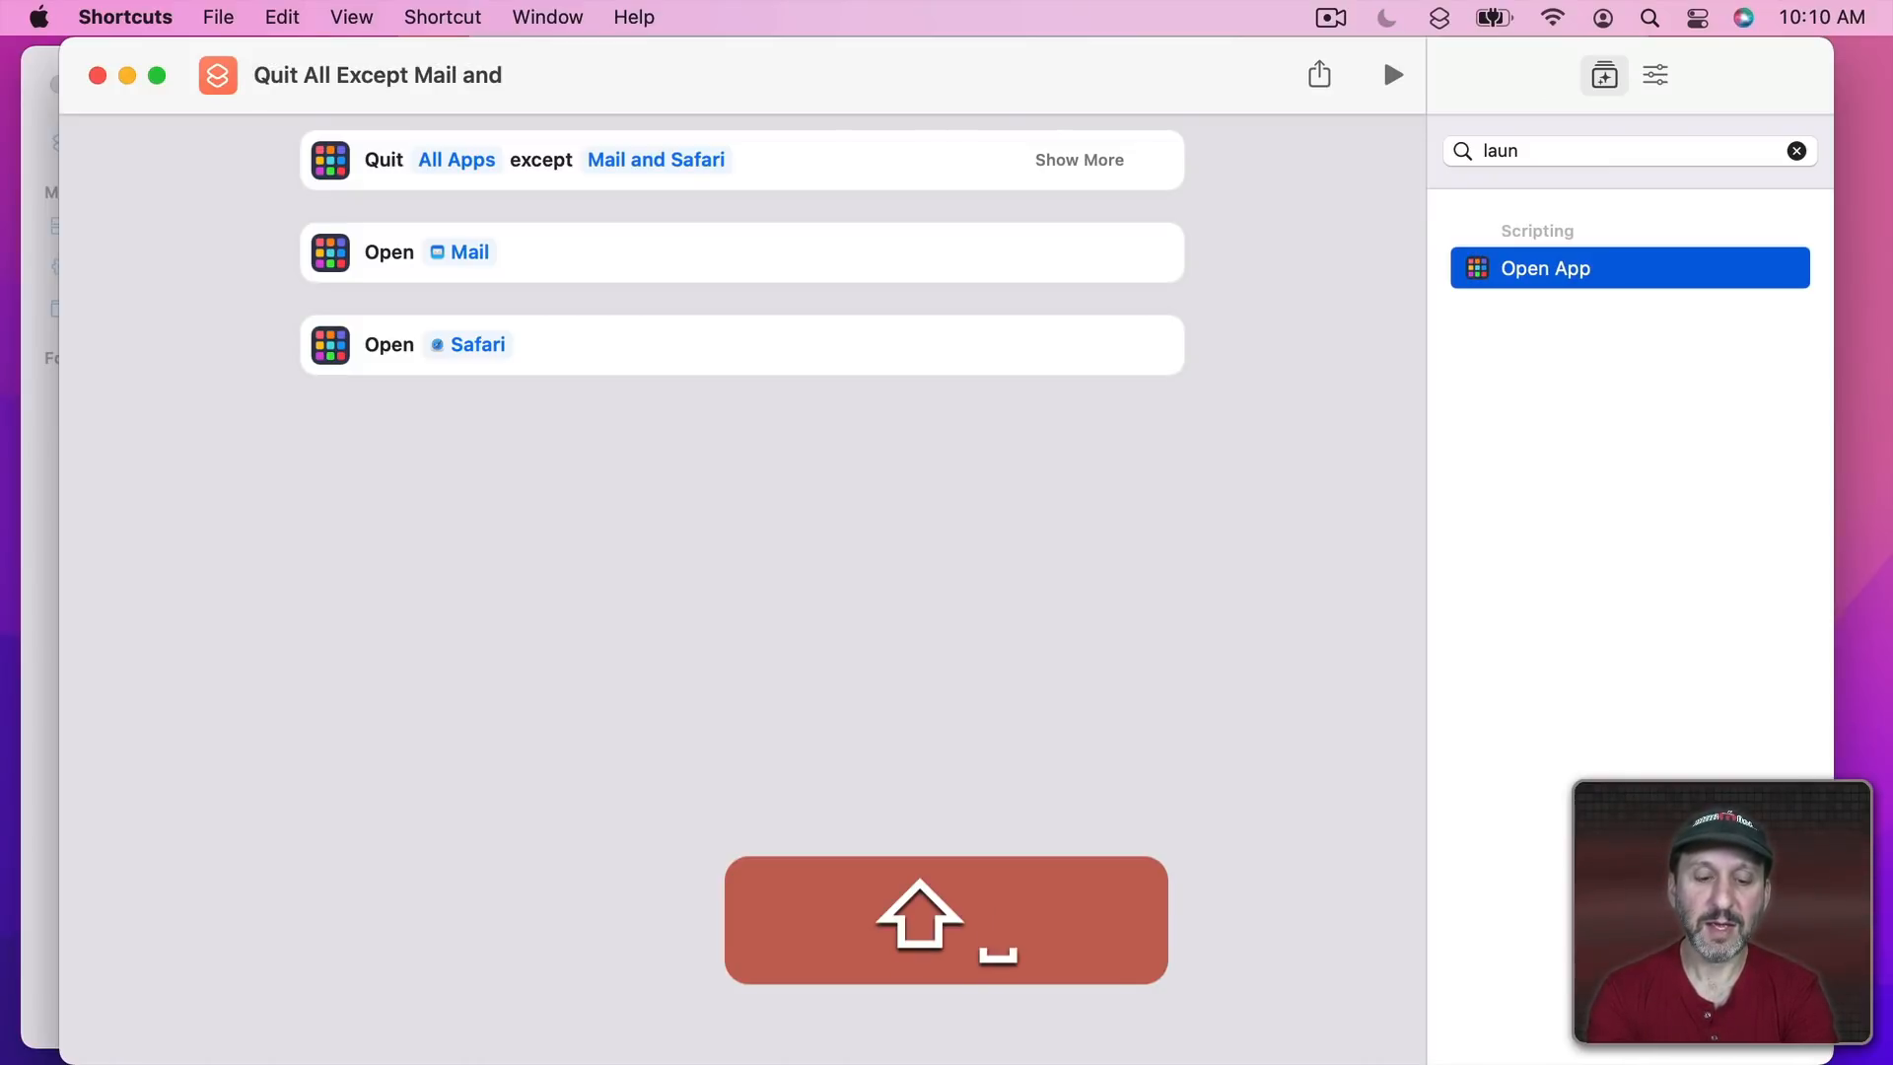
pyautogui.write(' Safari')
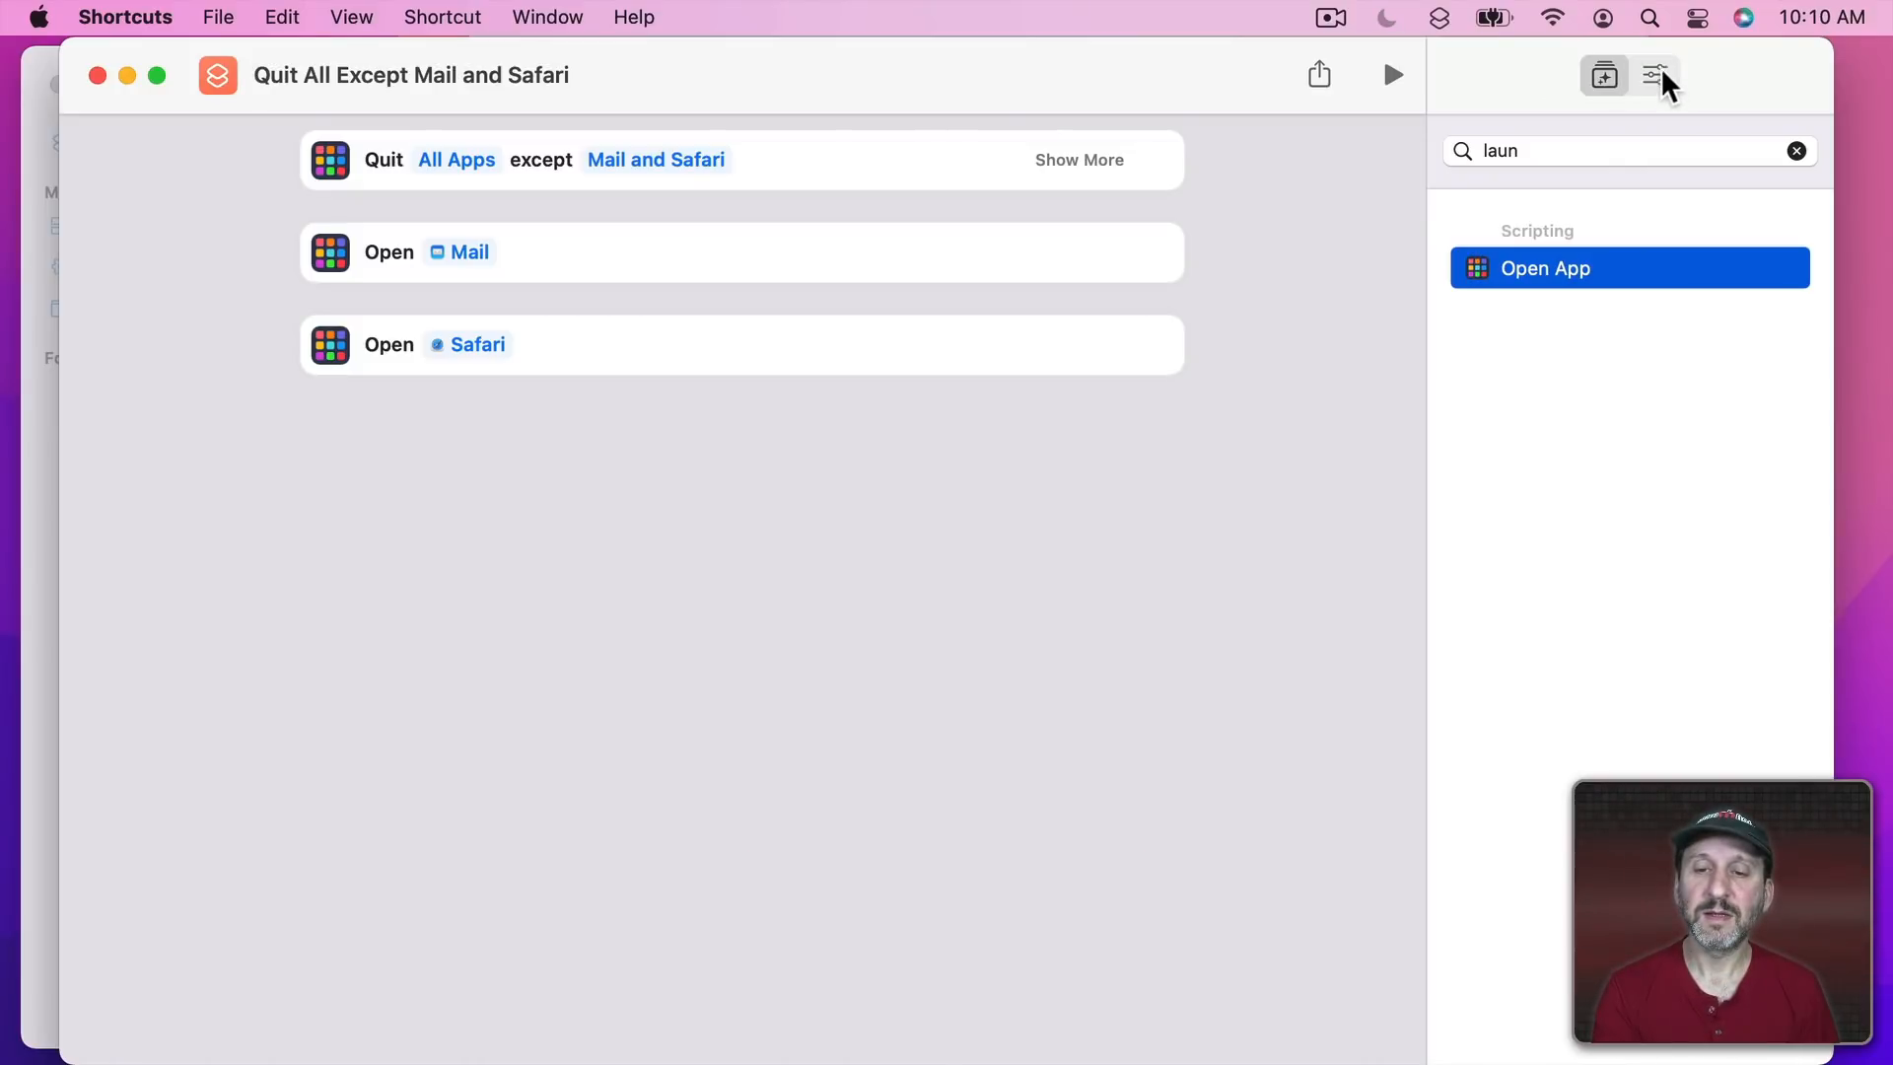
pyautogui.click(1660, 69)
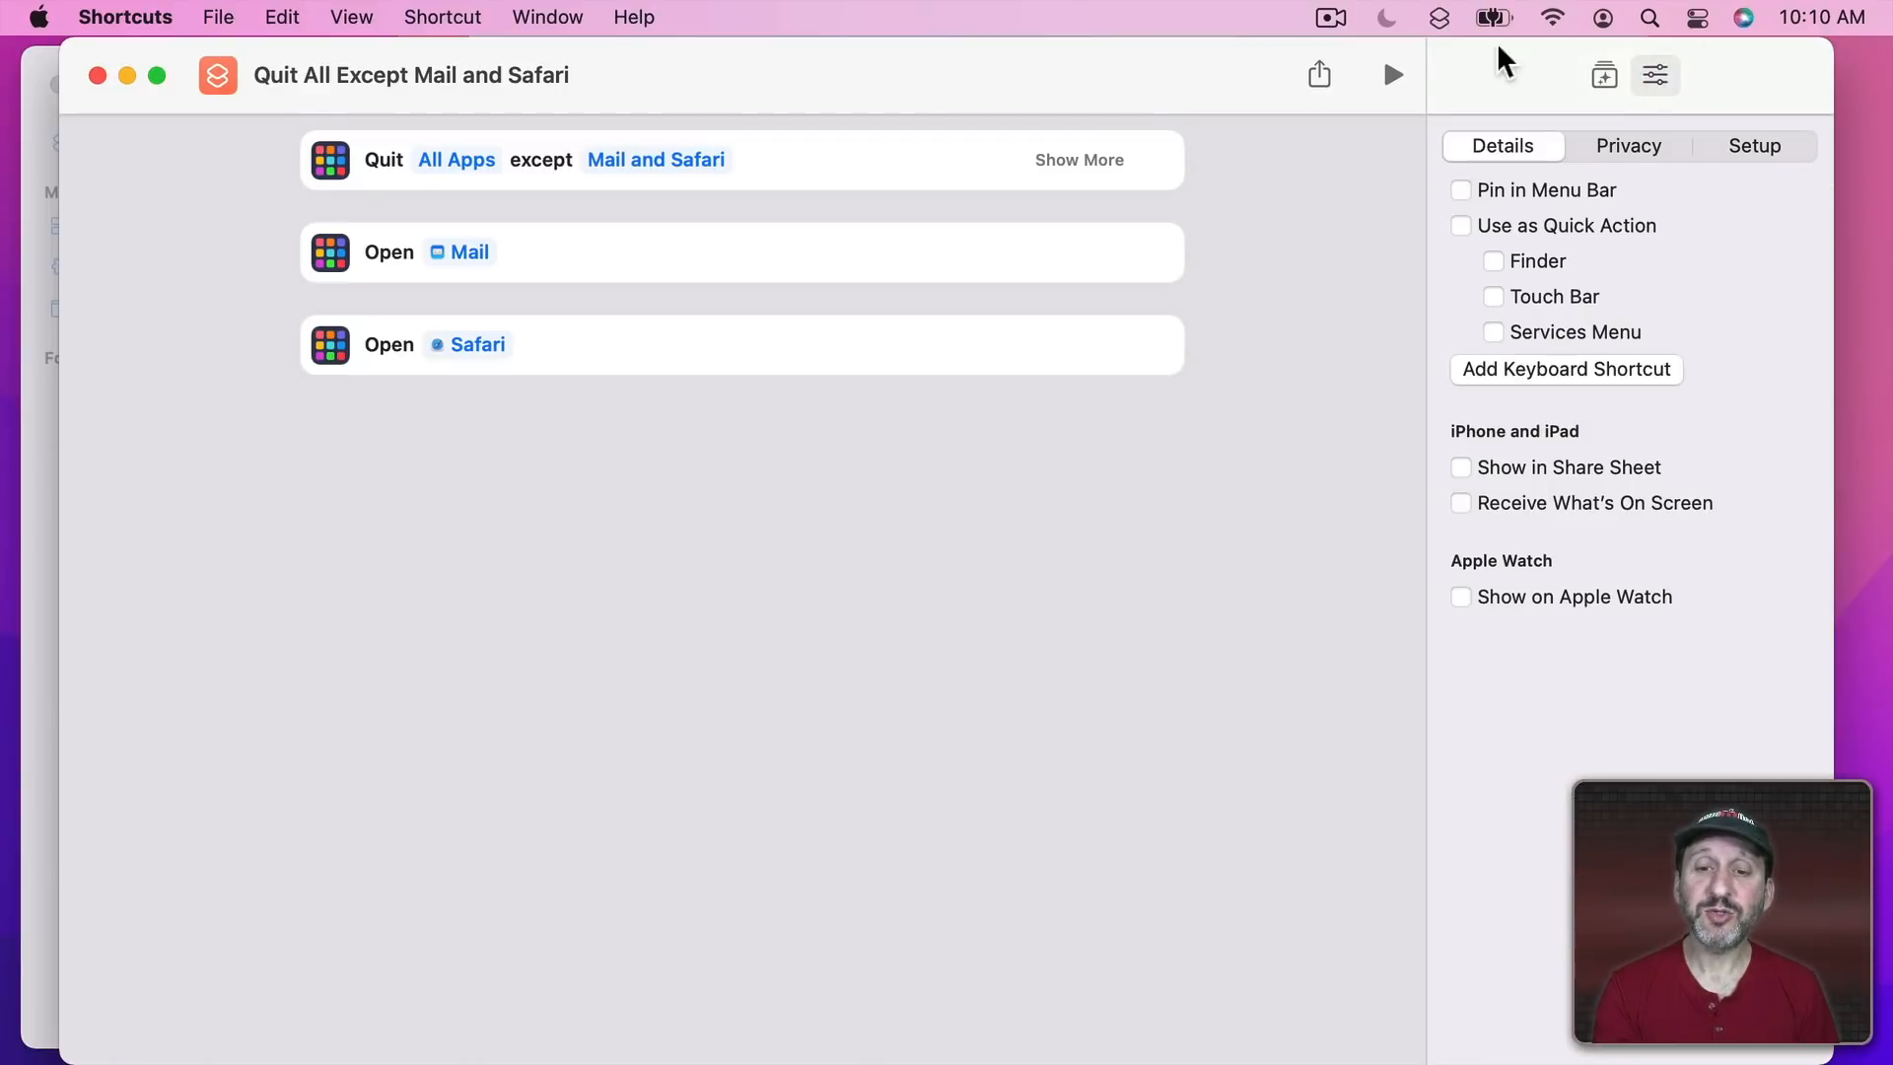
pyautogui.click(1539, 189)
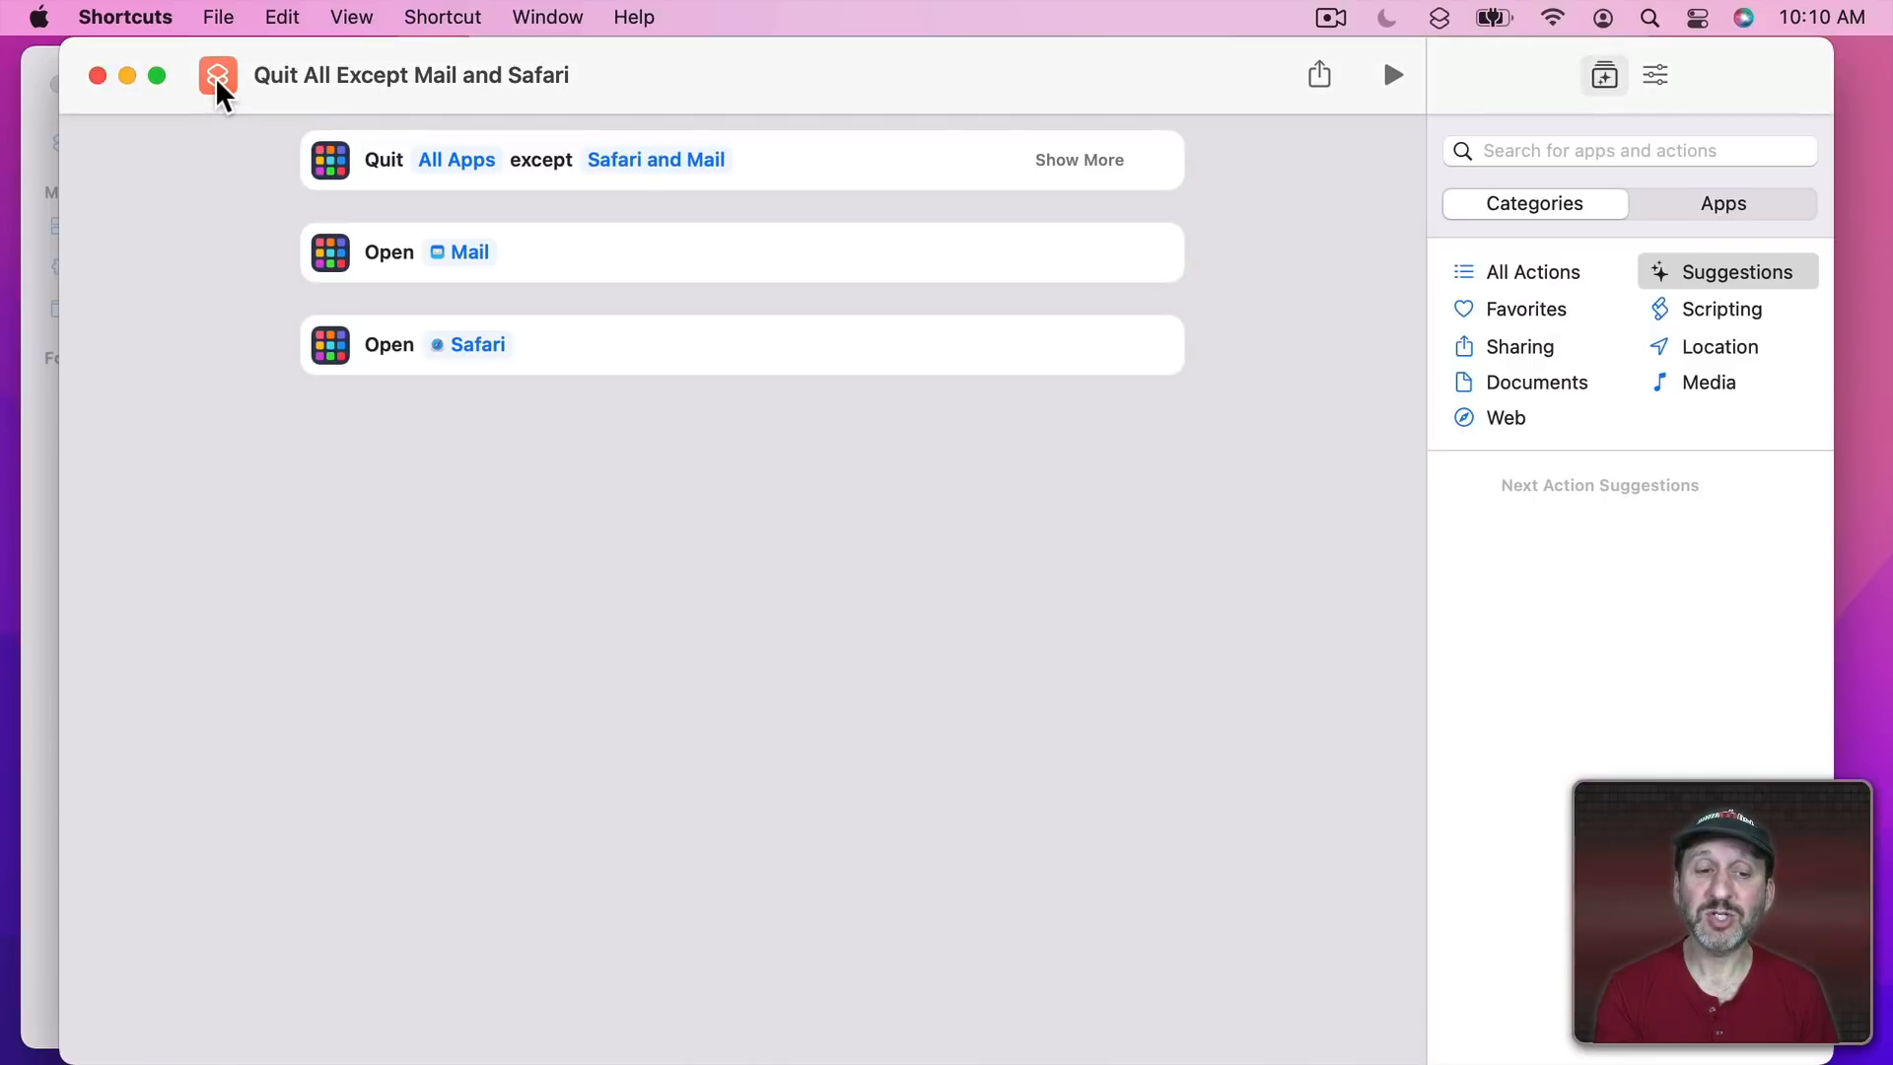
# Give the shortcut a pink icon with the Peace Sign symbol, and close its editor.
pyautogui.click(215, 76)
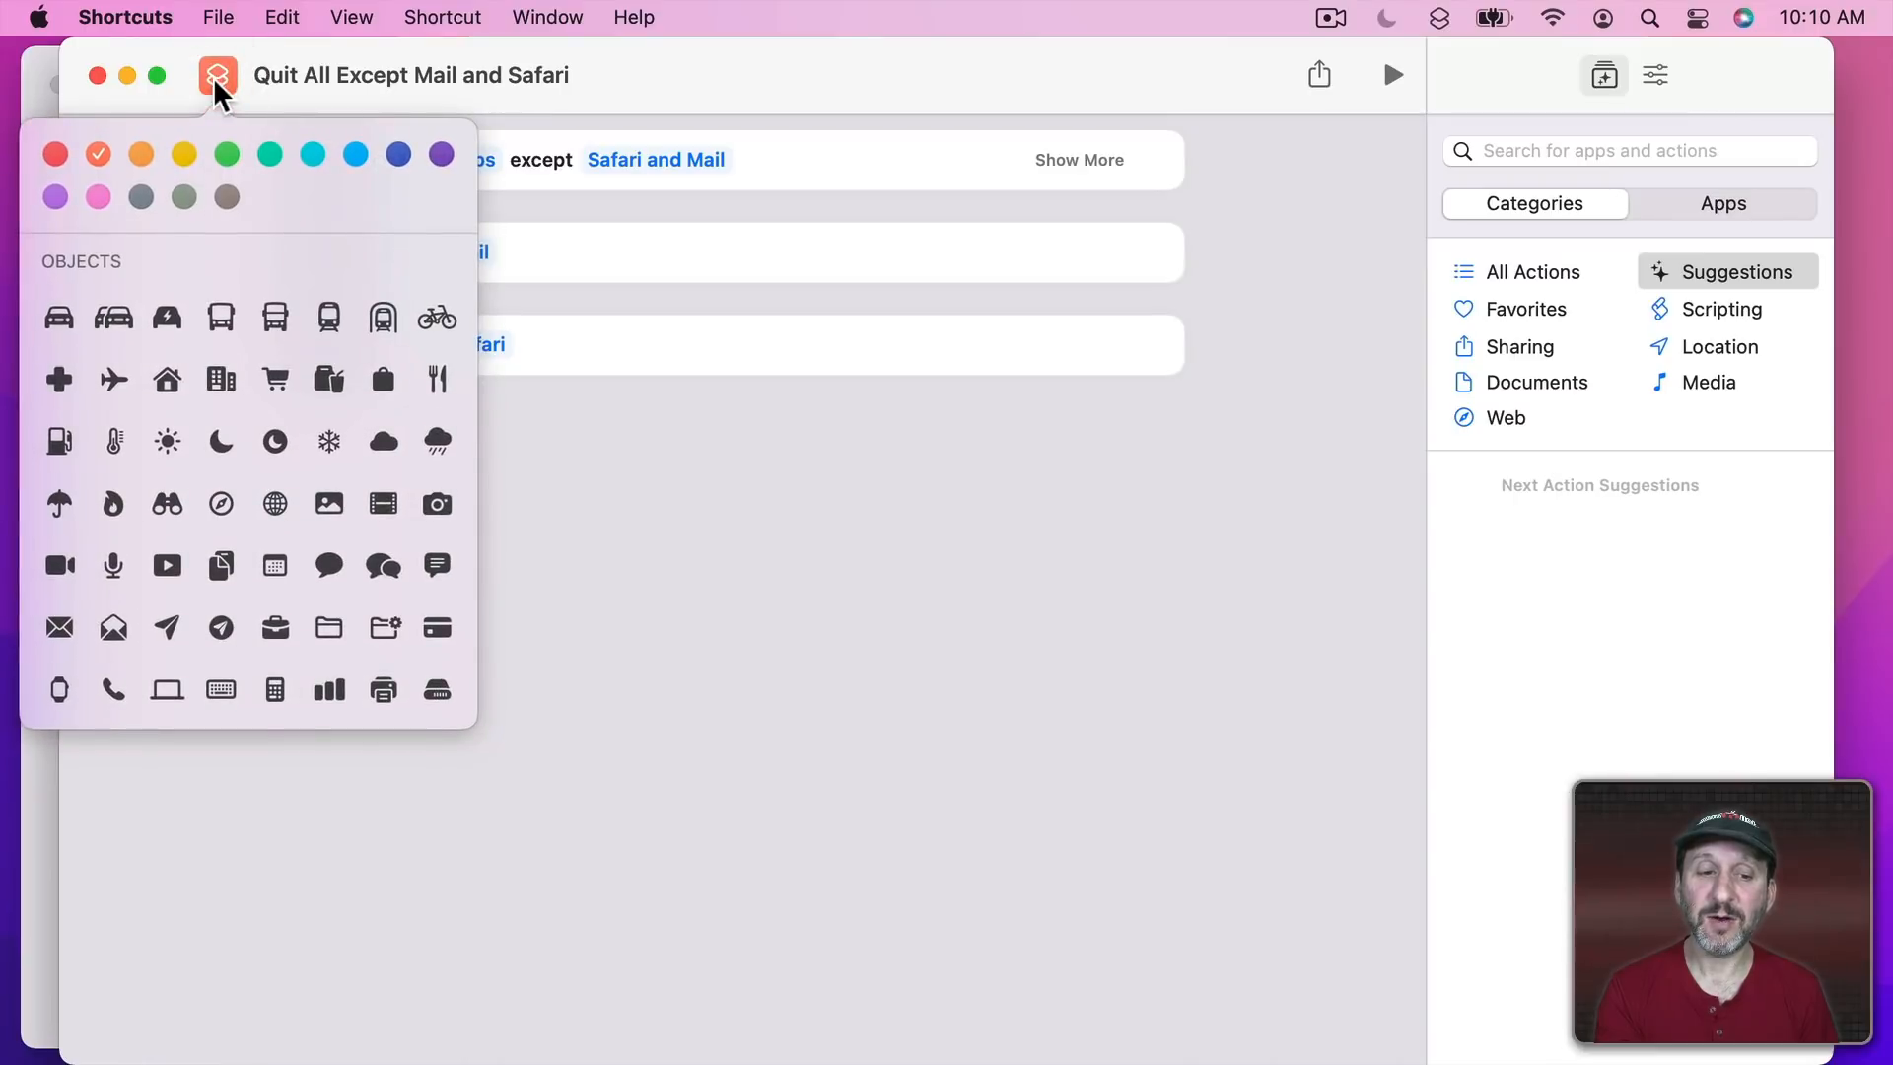
pyautogui.click(103, 196)
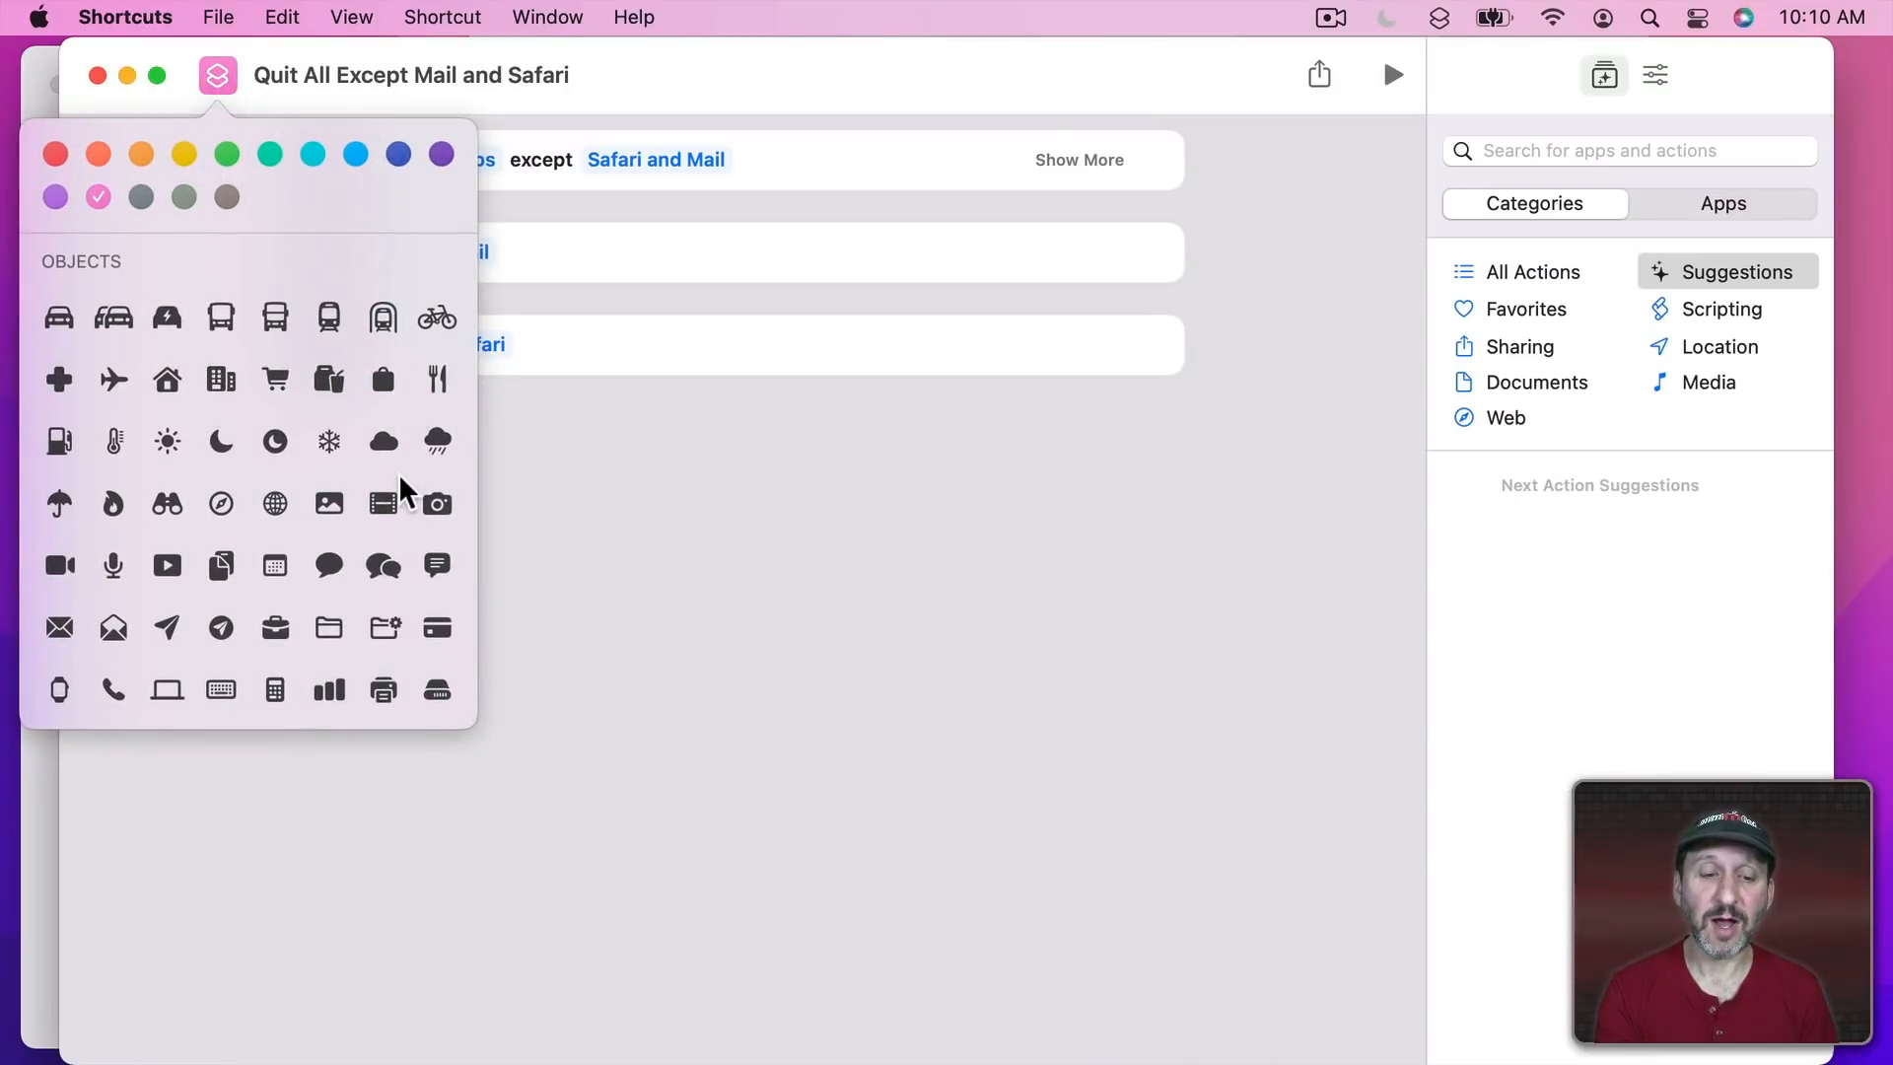
pyautogui.scroll(-10, 399, 473)
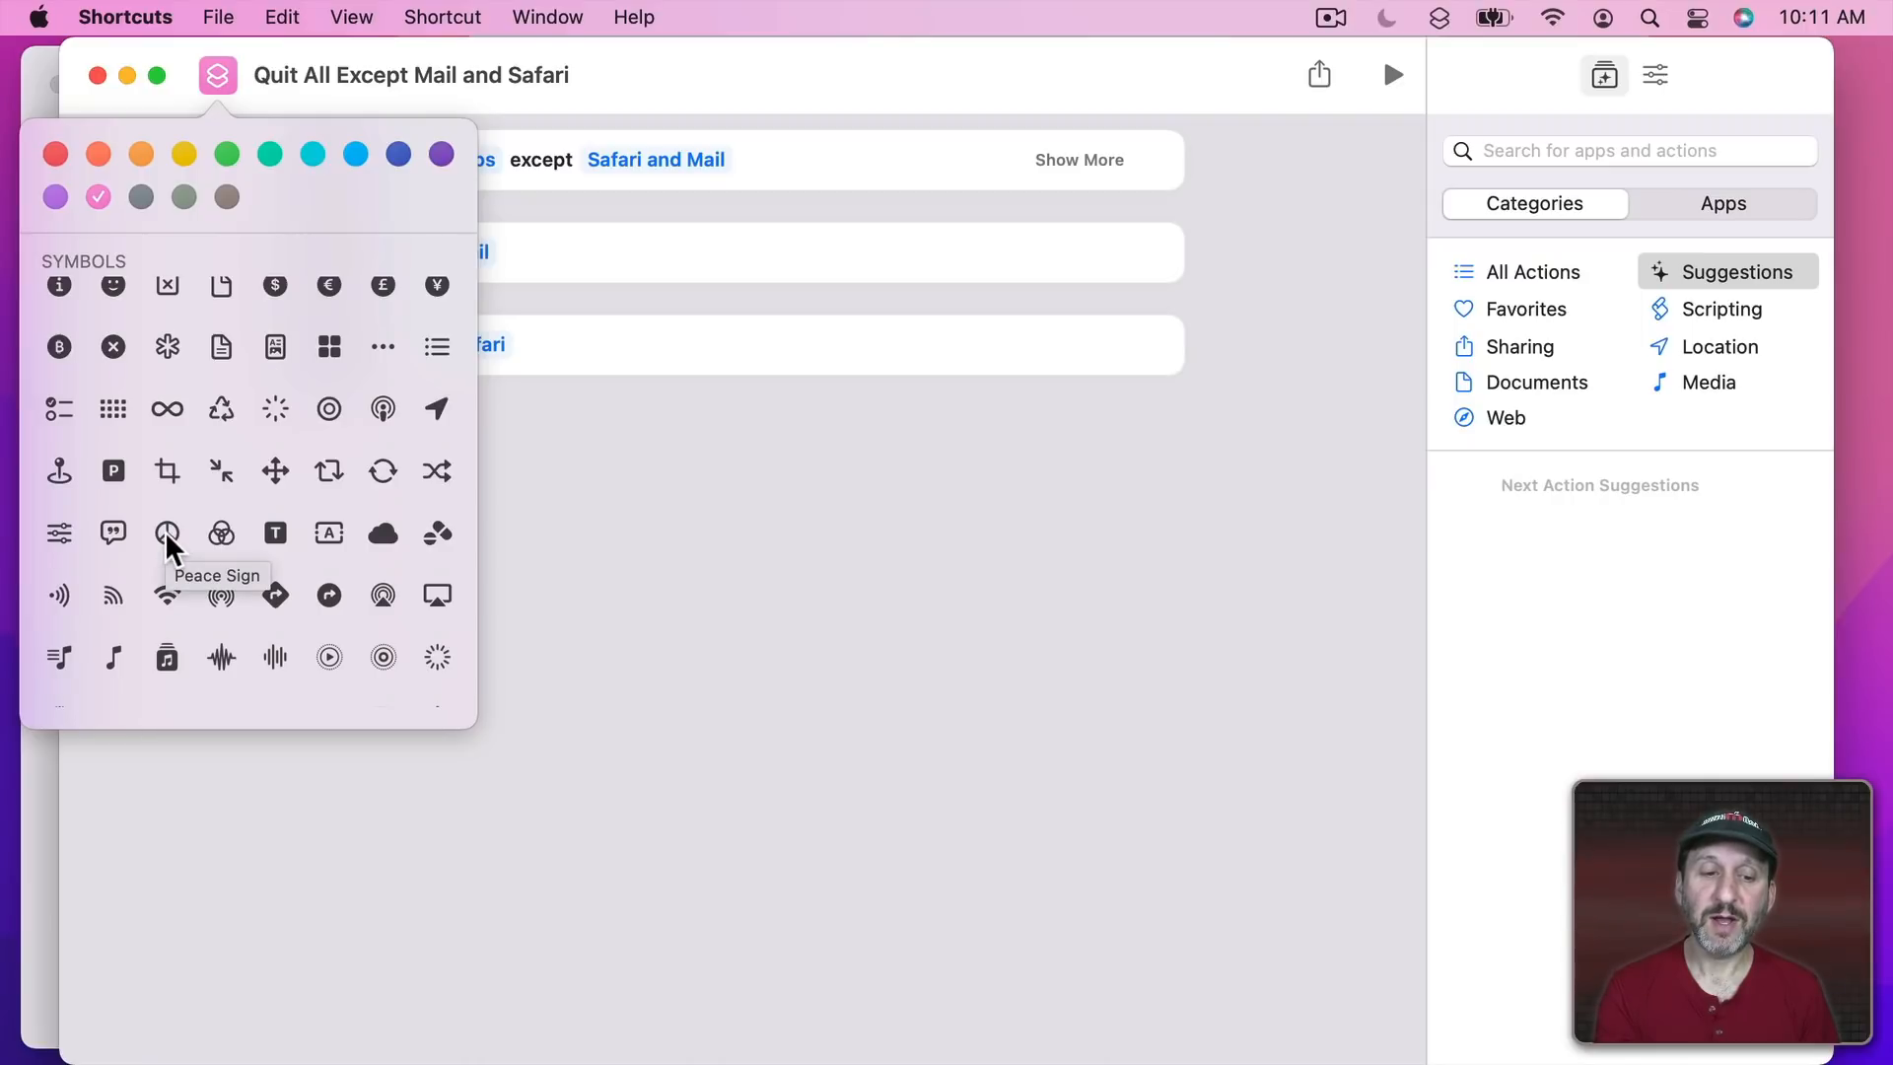
pyautogui.click(164, 530)
pyautogui.click(637, 77)
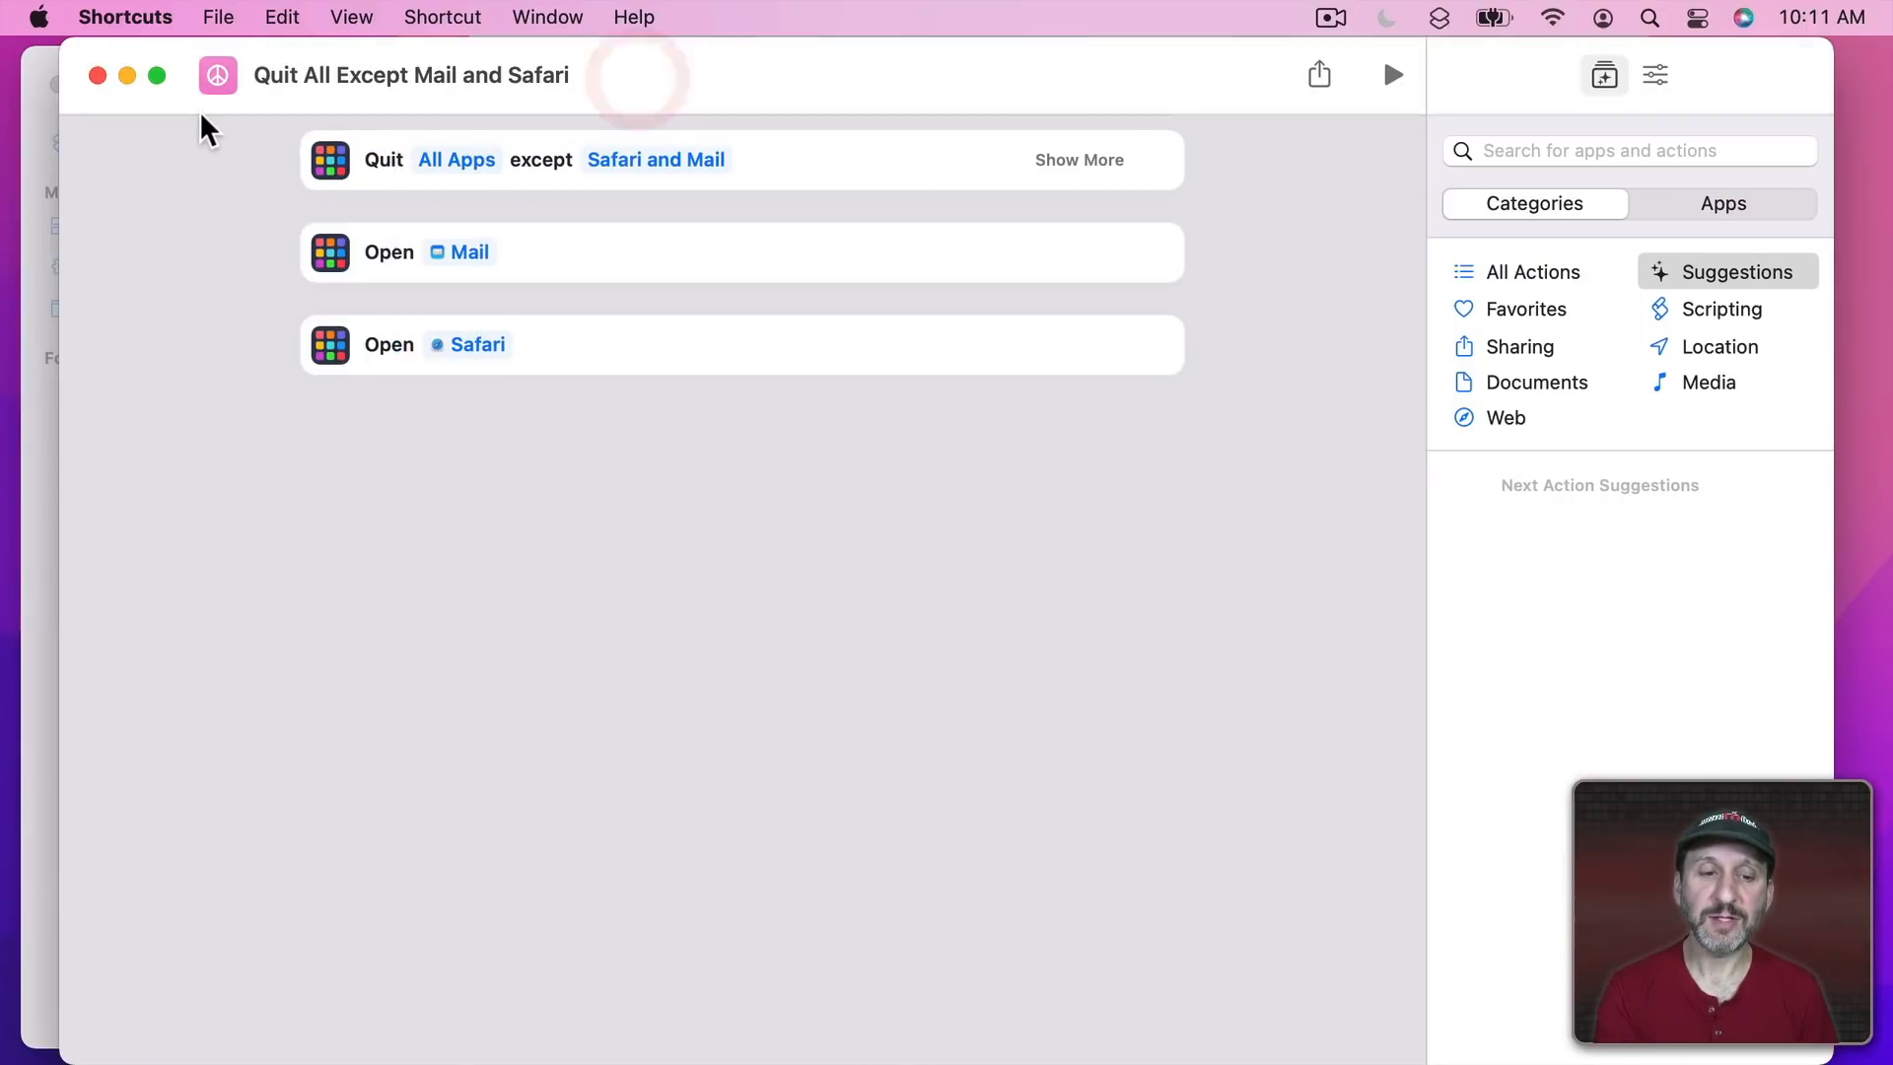
pyautogui.click(97, 76)
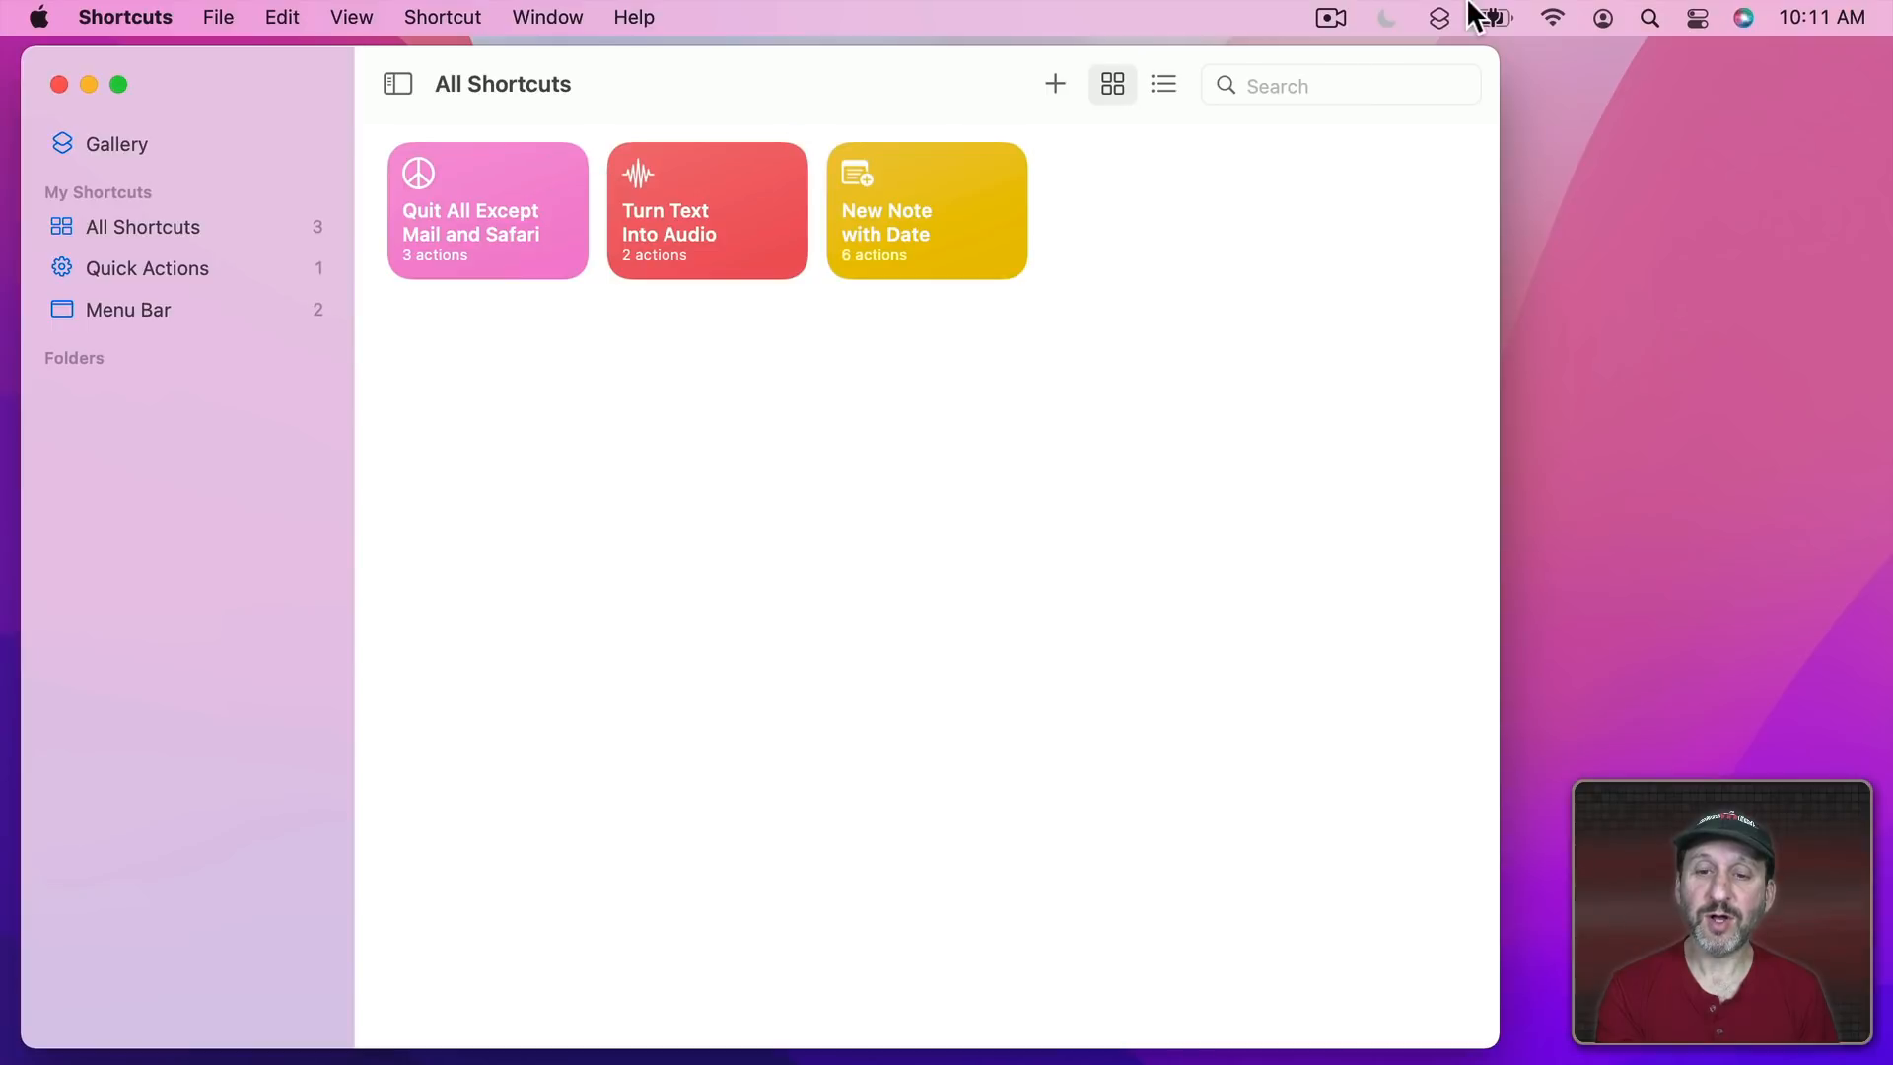
# Run the Quit All Except Mail and Safari shortcut while Notes and other apps are open, and check the Dock for running apps.
pyautogui.click(1439, 17)
pyautogui.click(1457, 79)
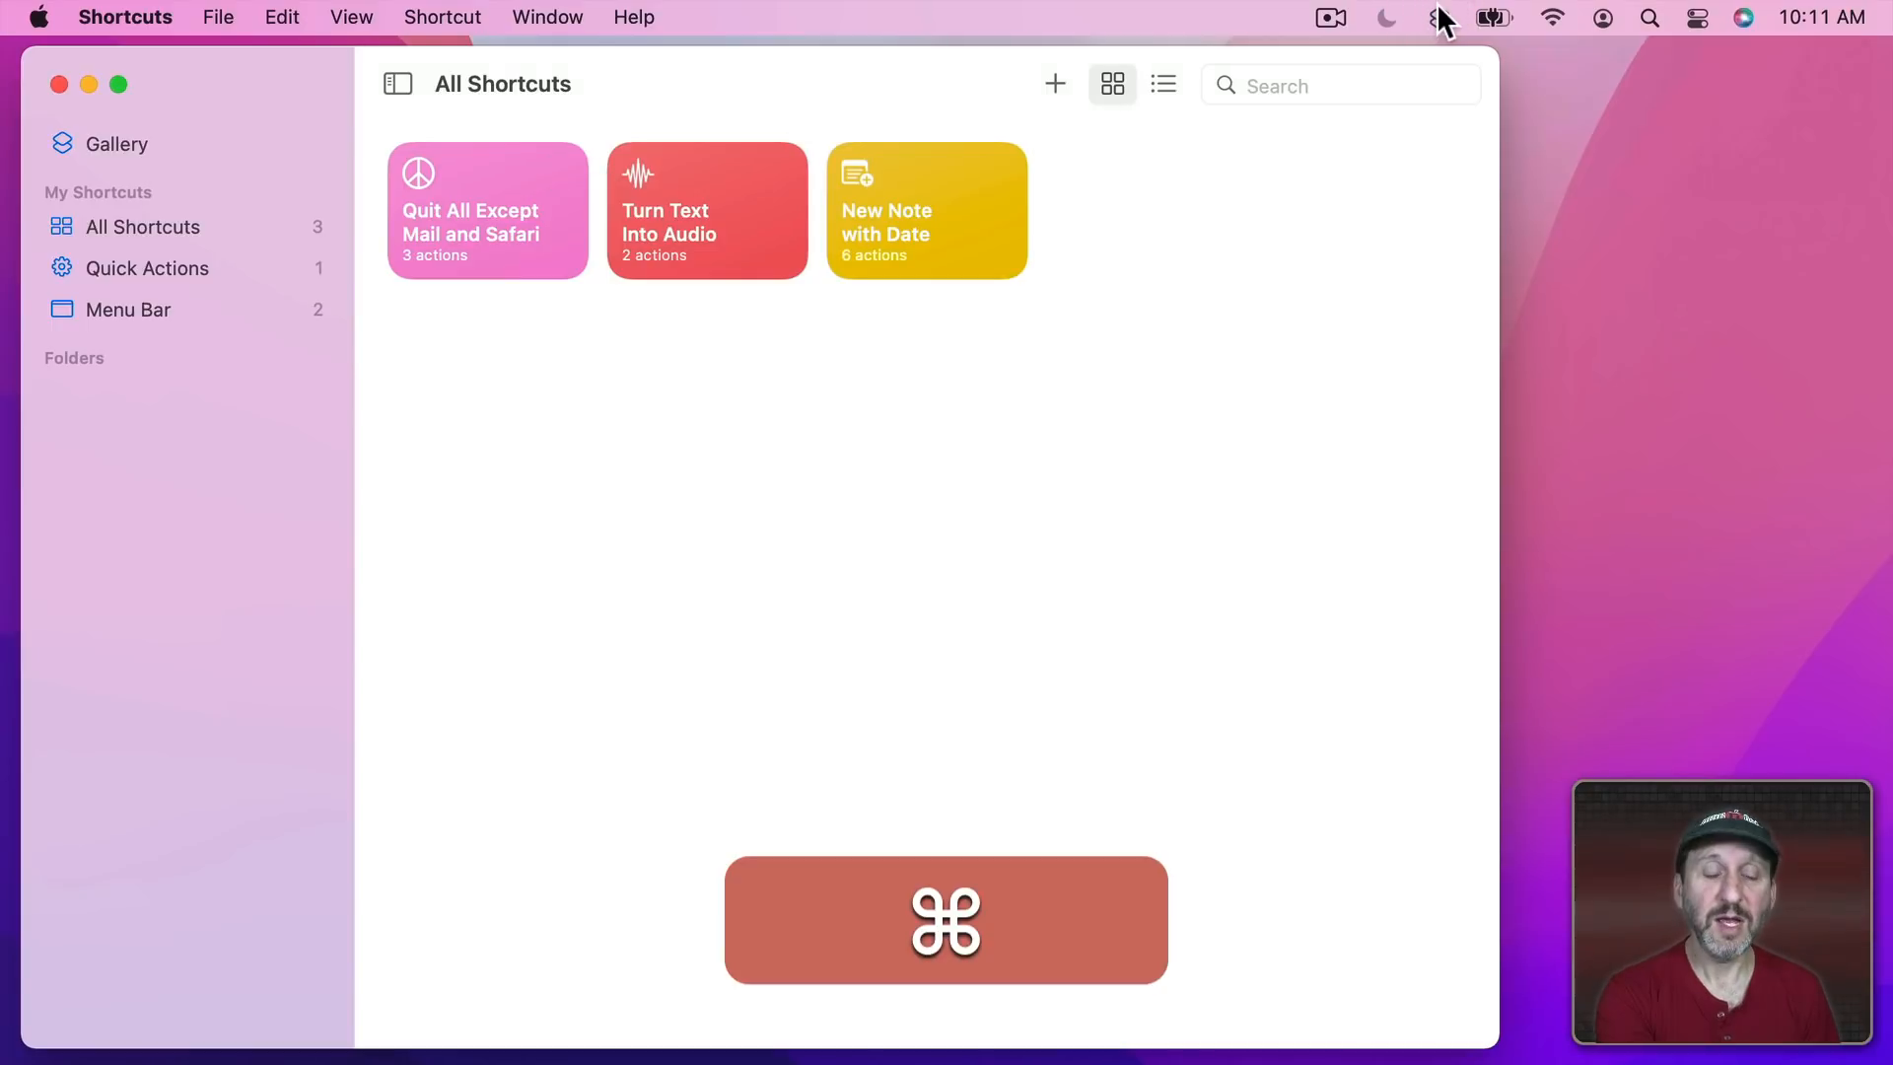
pyautogui.moveTo(726, 1057)
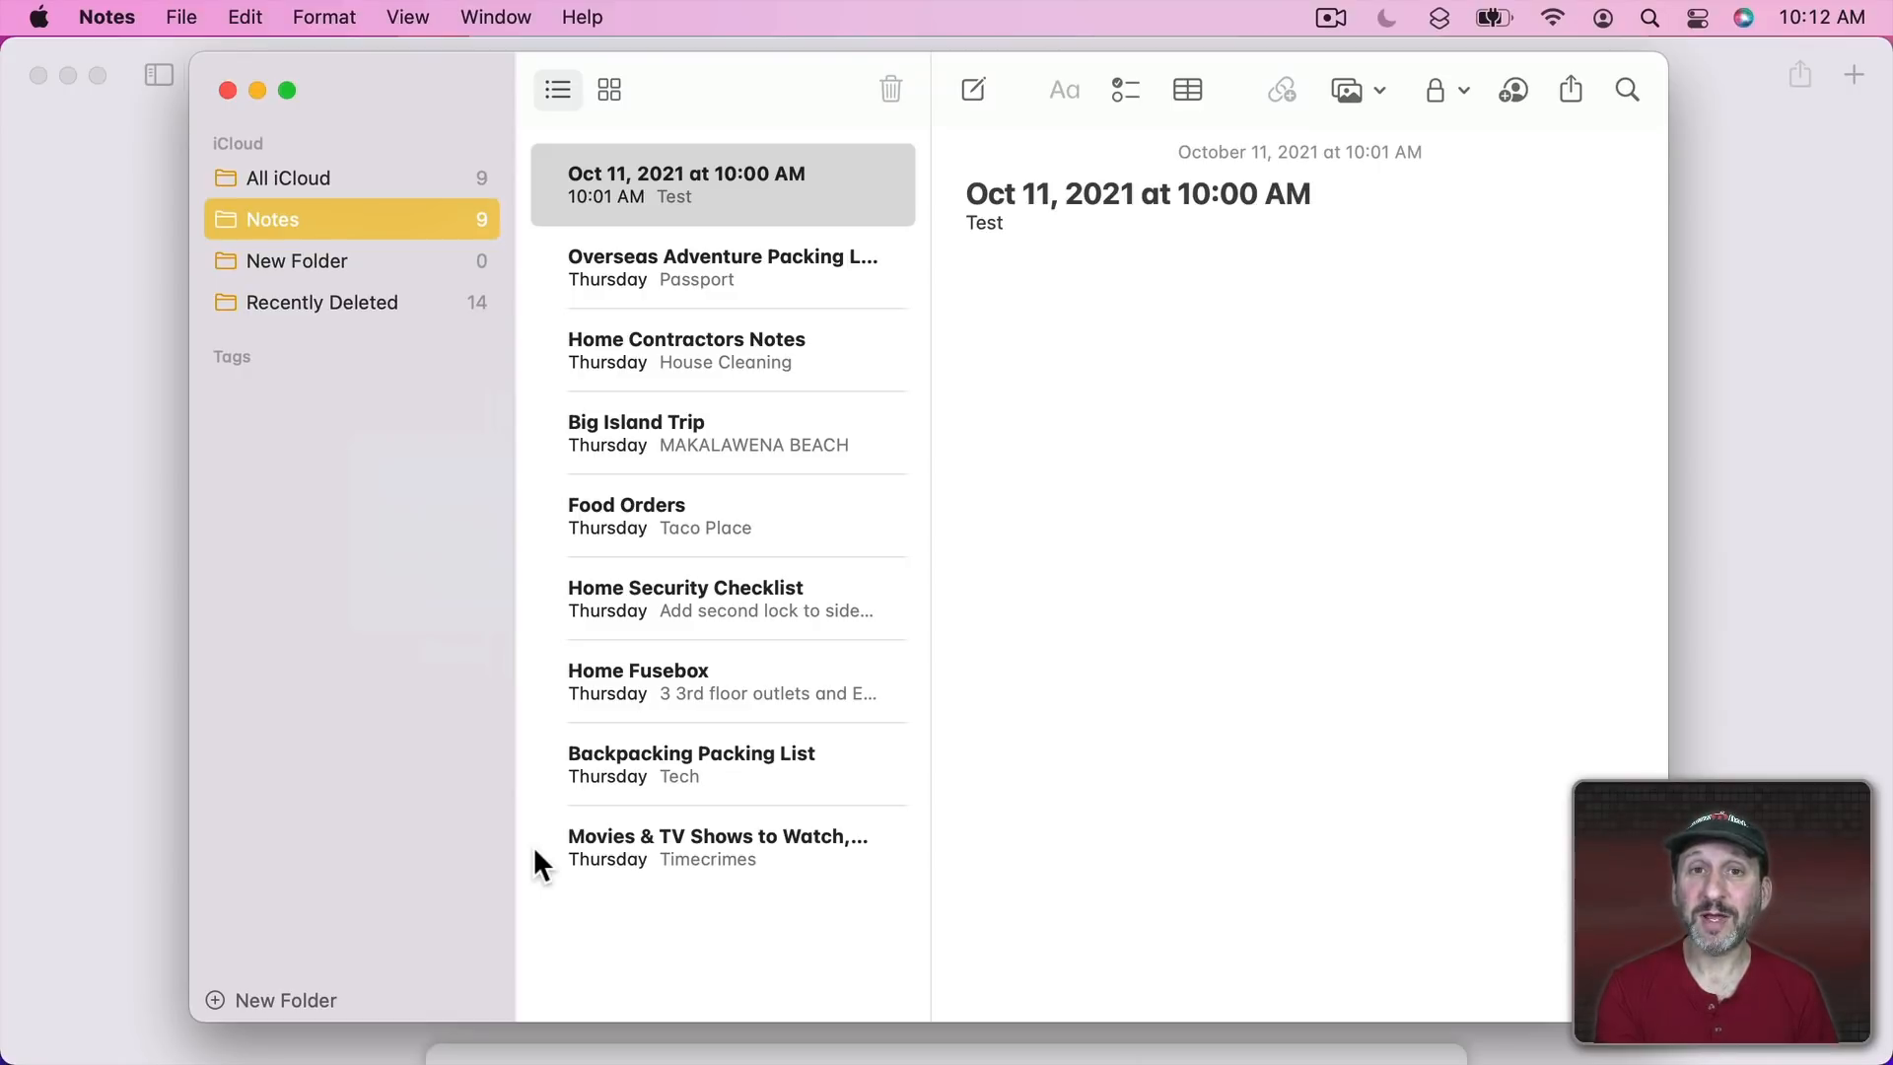
pyautogui.moveTo(598, 1055)
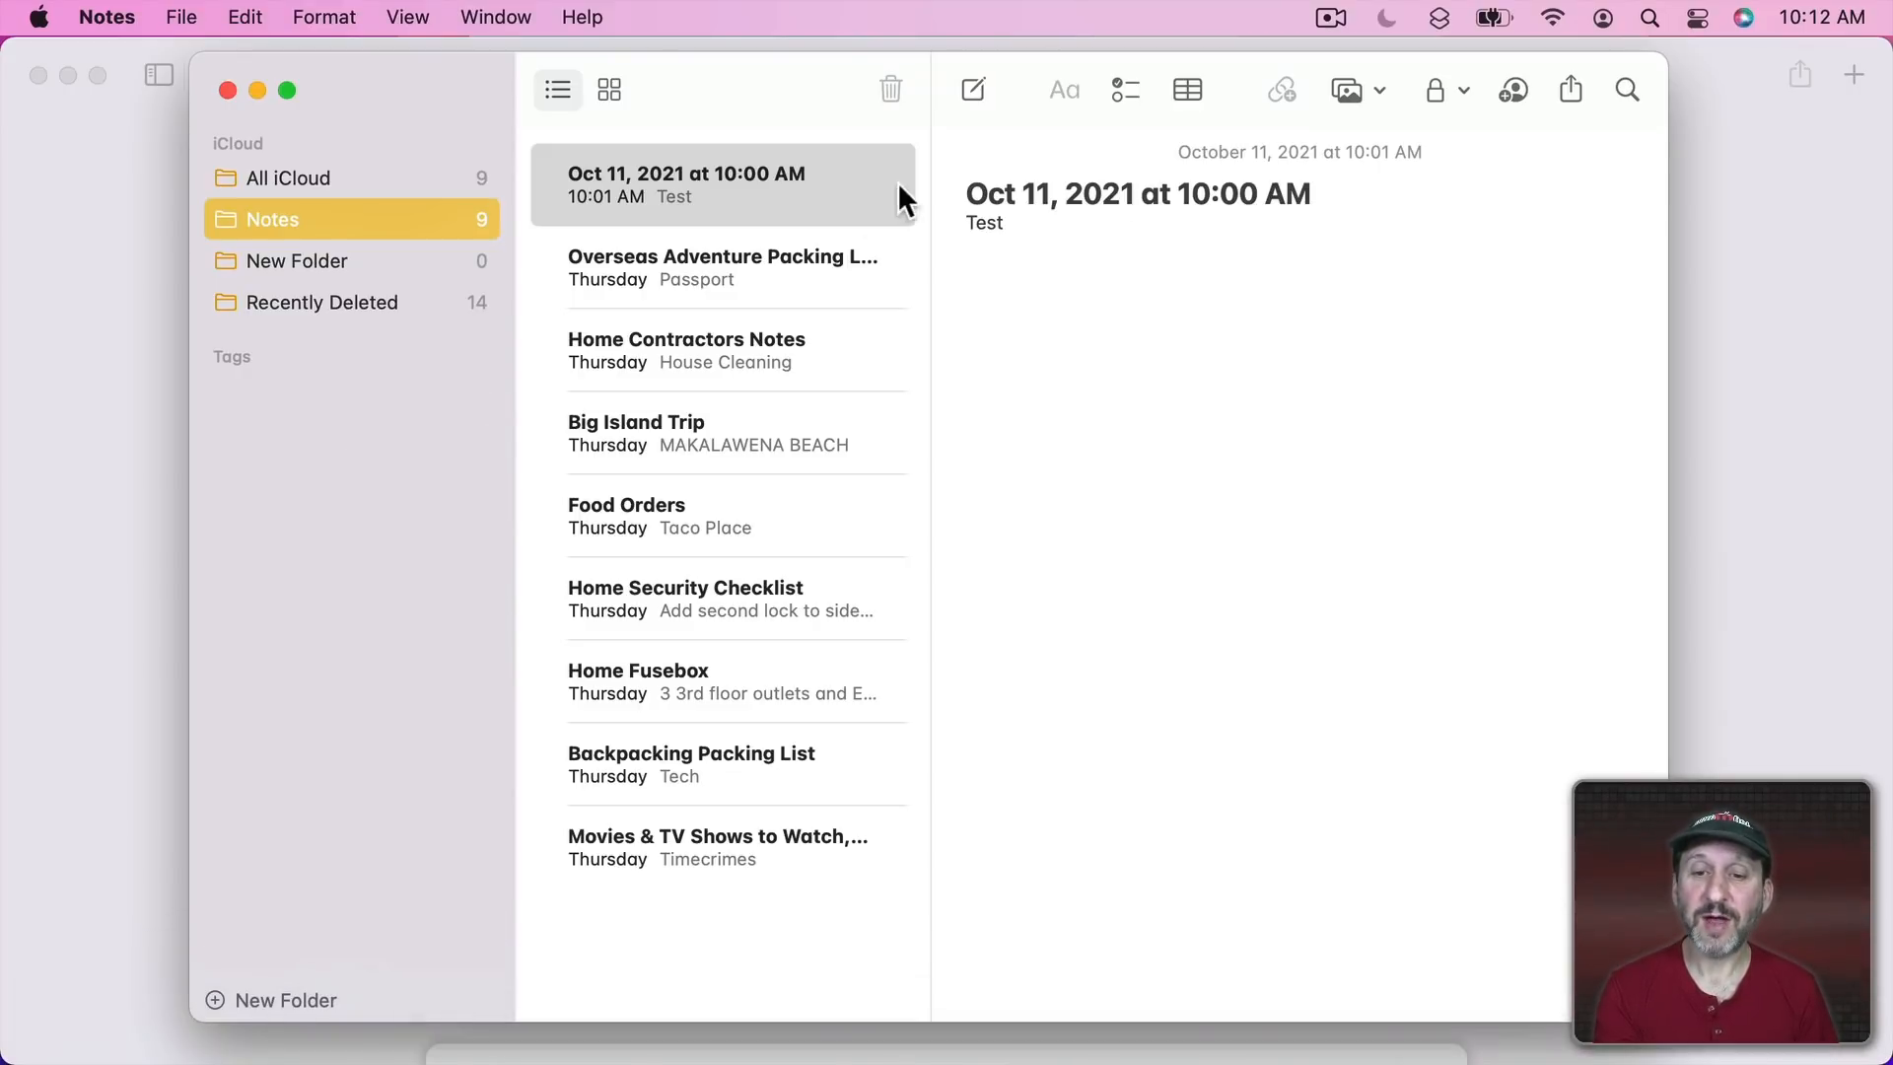
pyautogui.click(1447, 18)
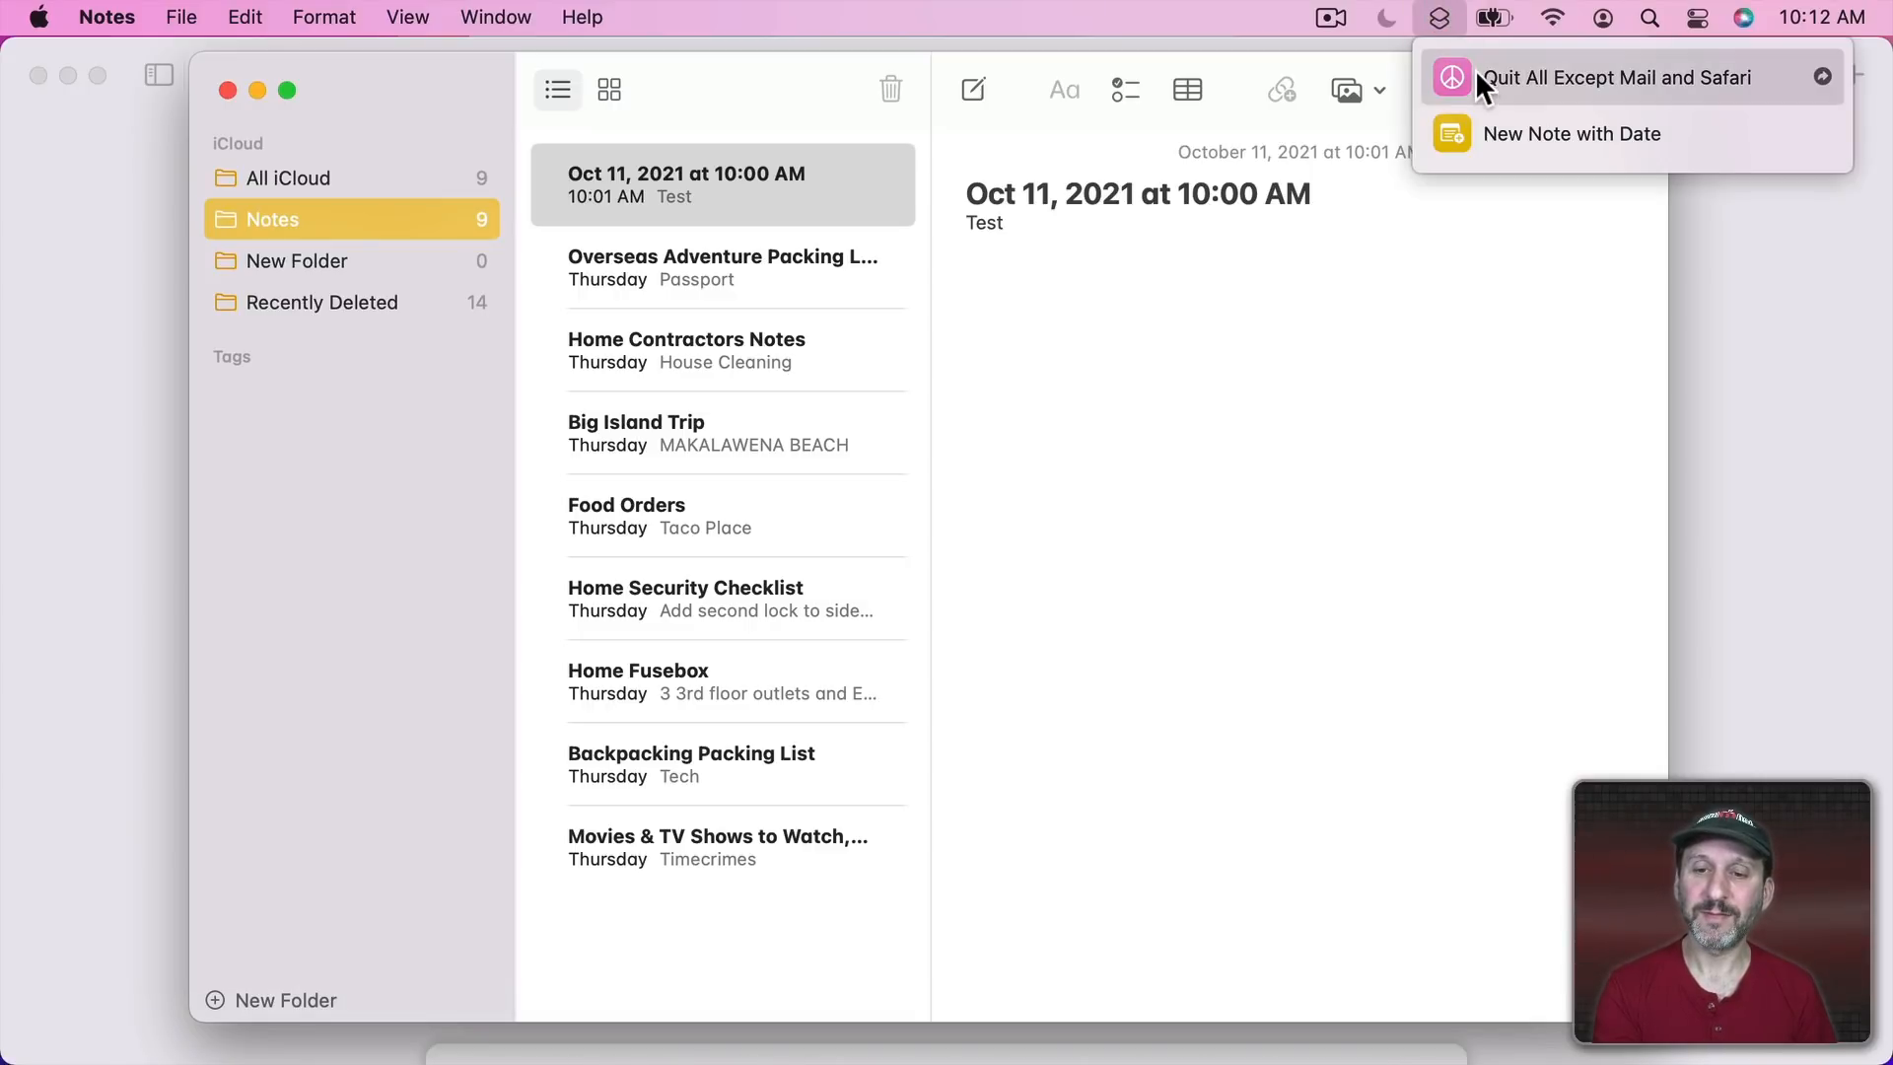
pyautogui.click(1477, 77)
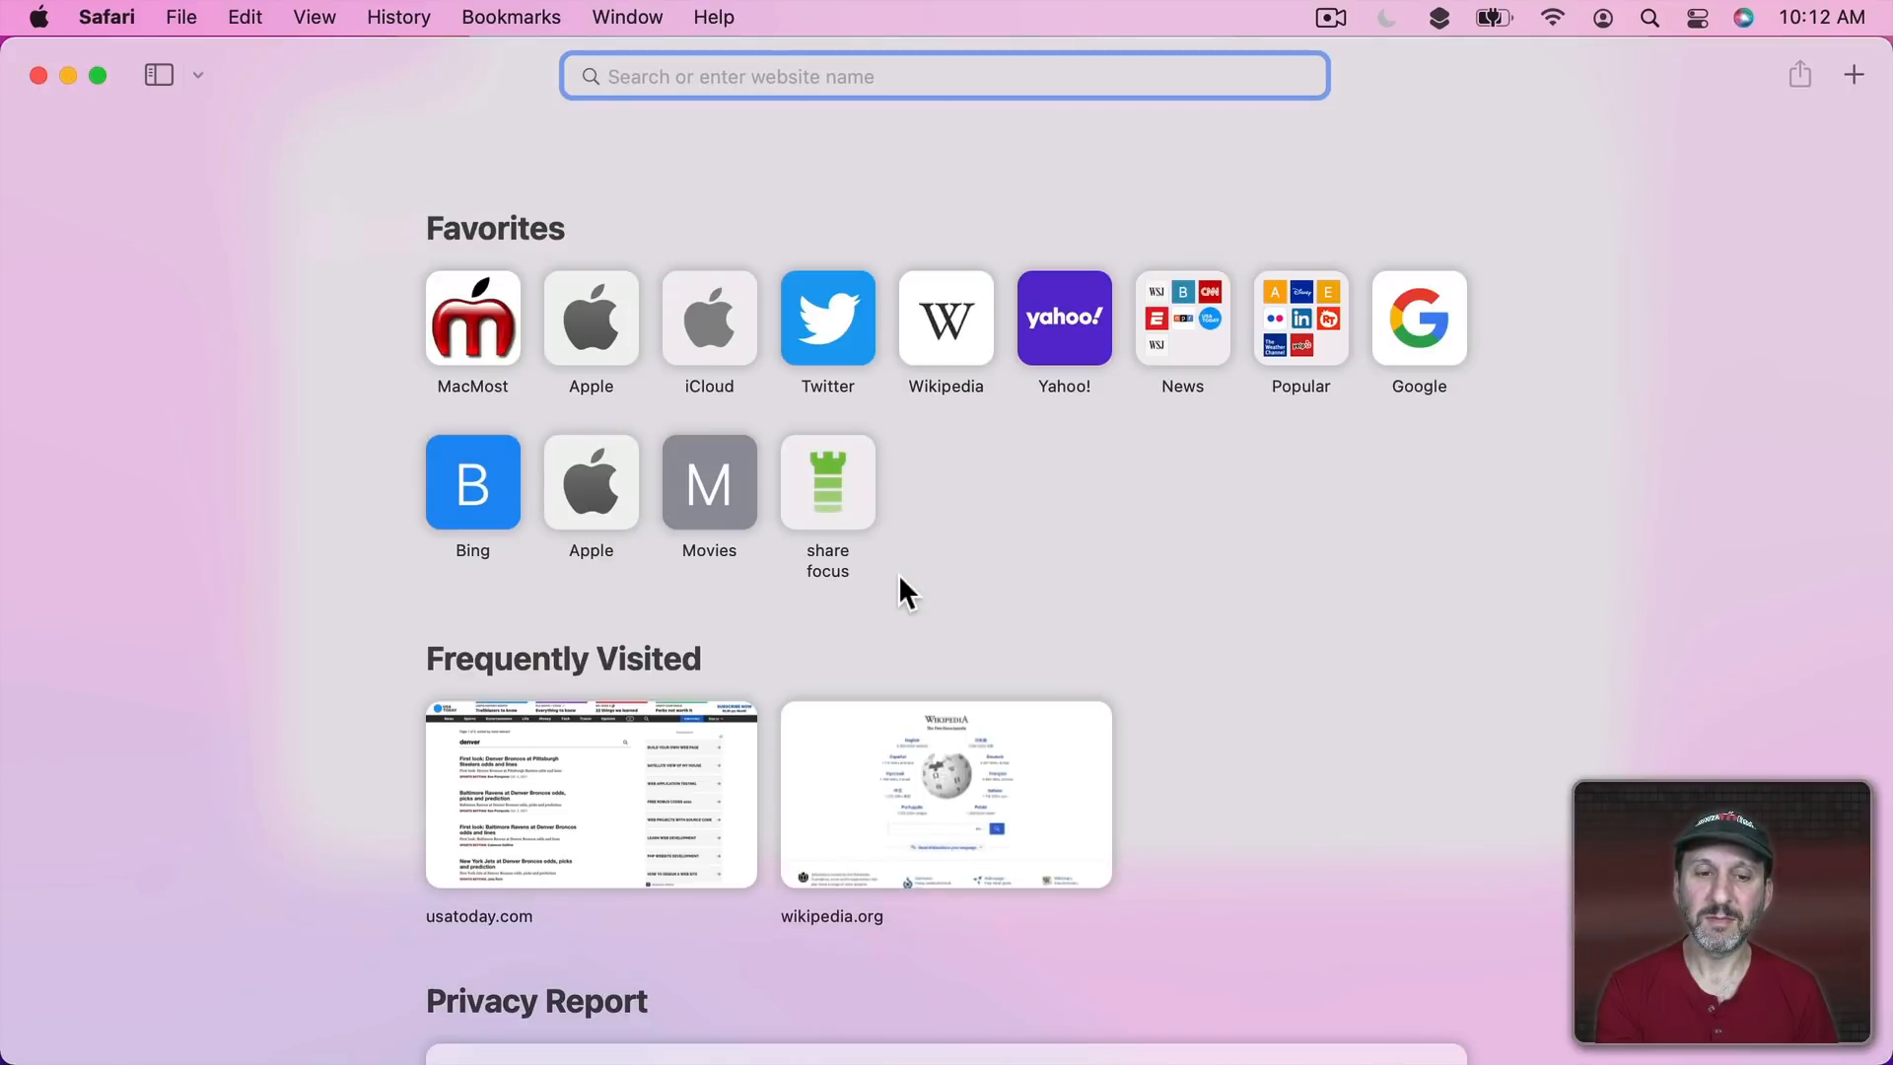
pyautogui.moveTo(404, 1060)
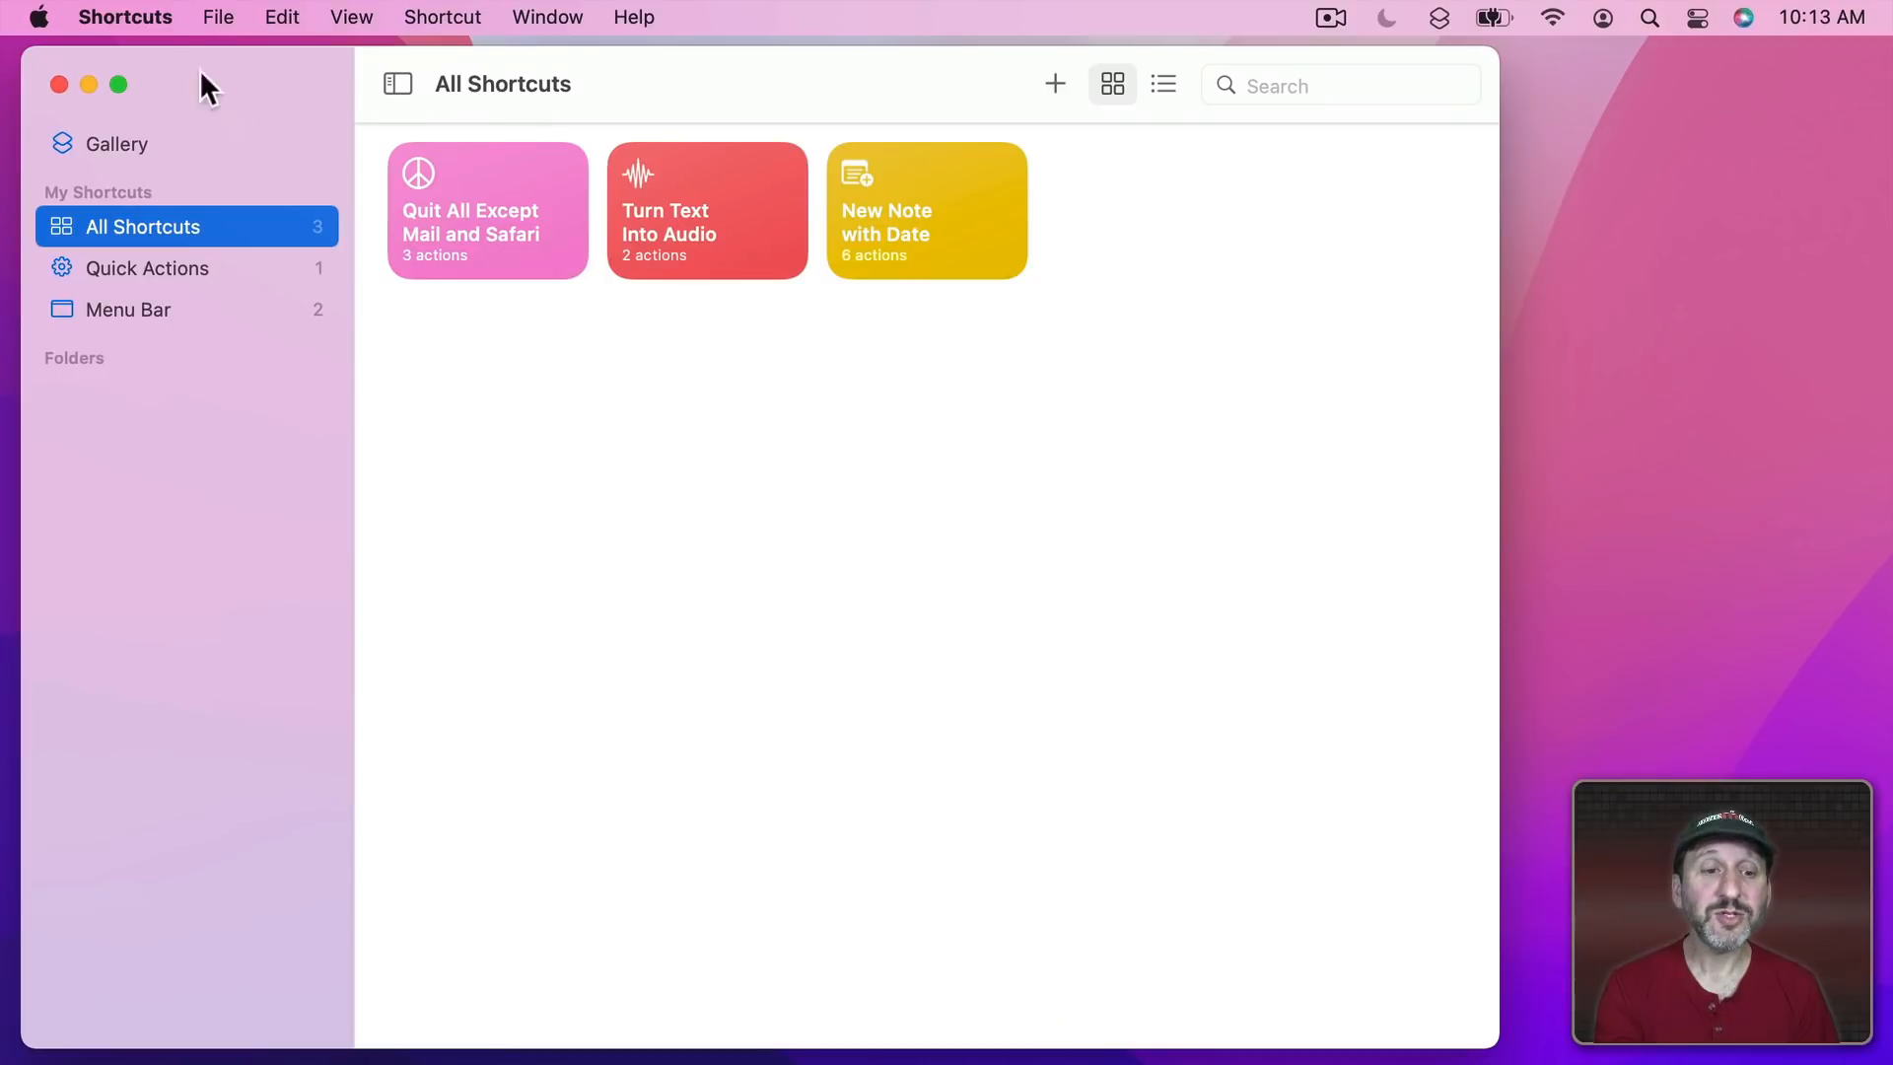
# Enable Allow Running Scripts in the advanced preferences of Shortcuts, and close the preferences.
pyautogui.click(123, 14)
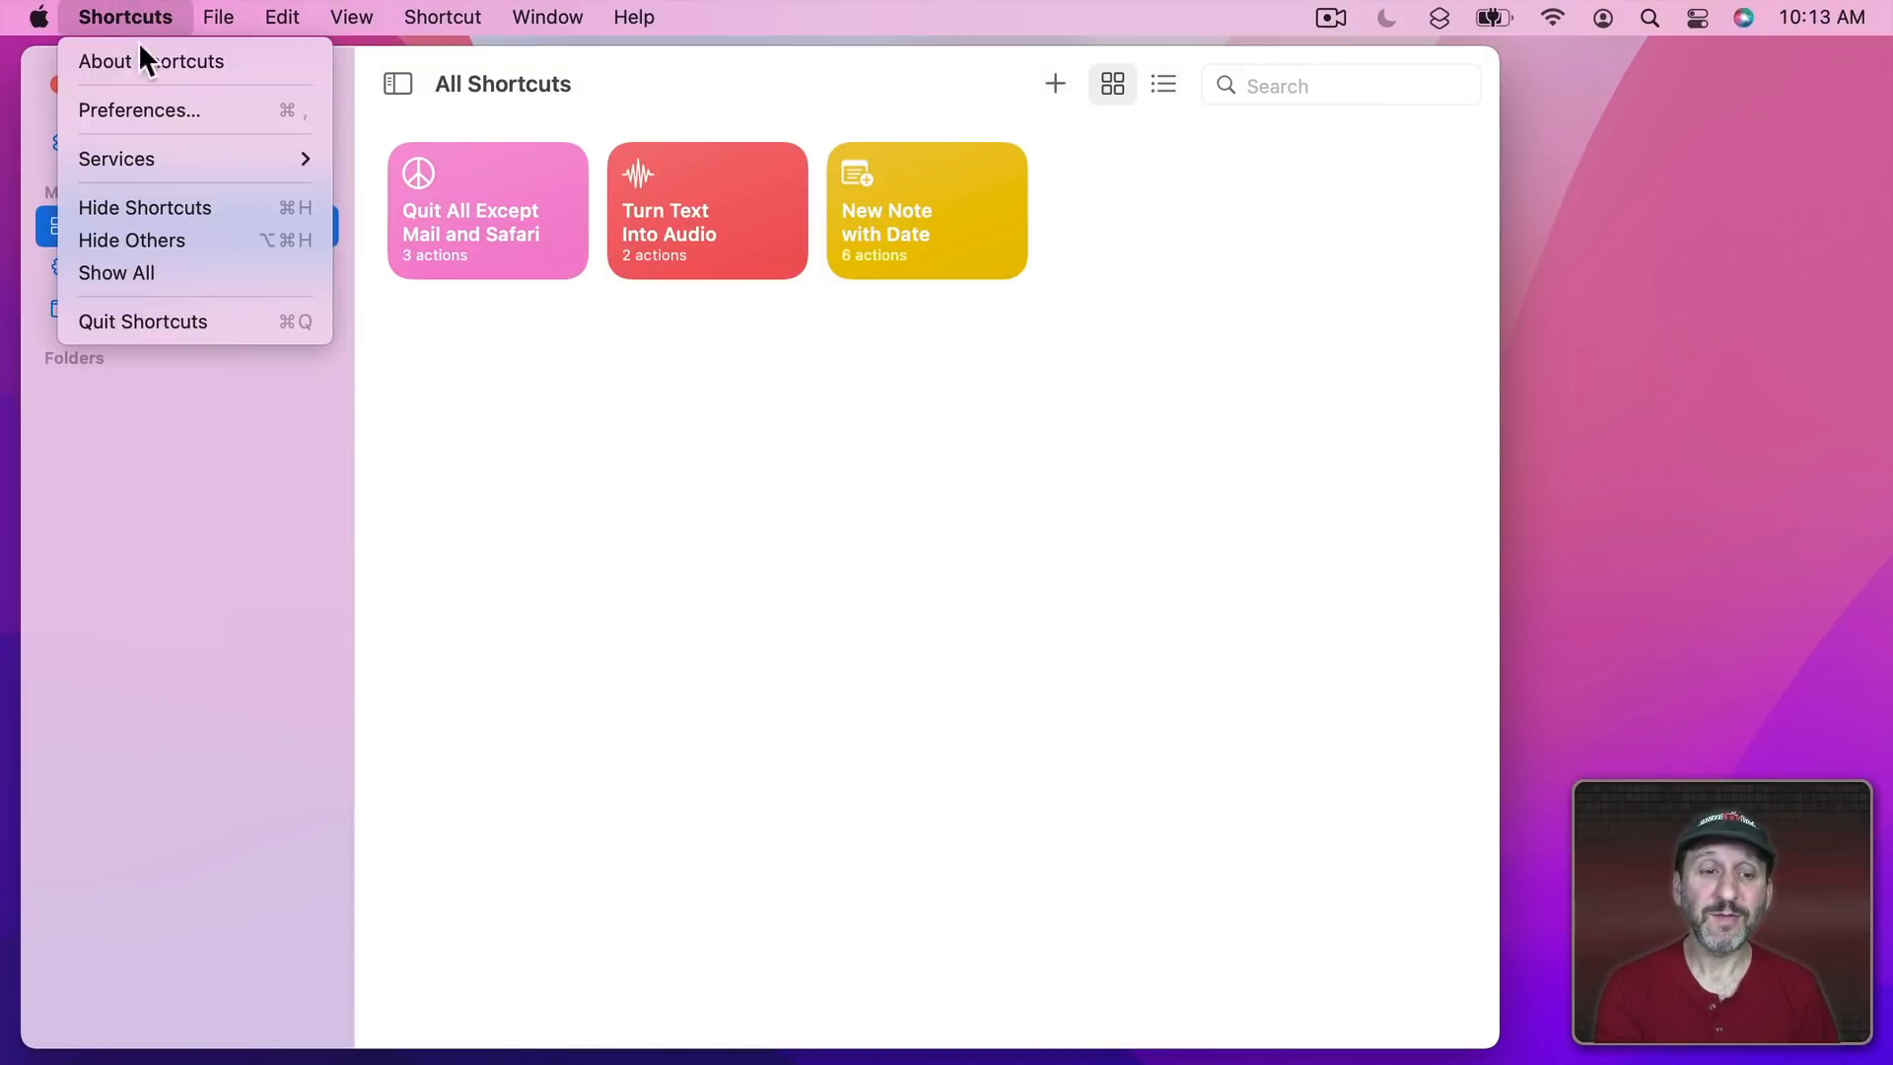
pyautogui.click(162, 109)
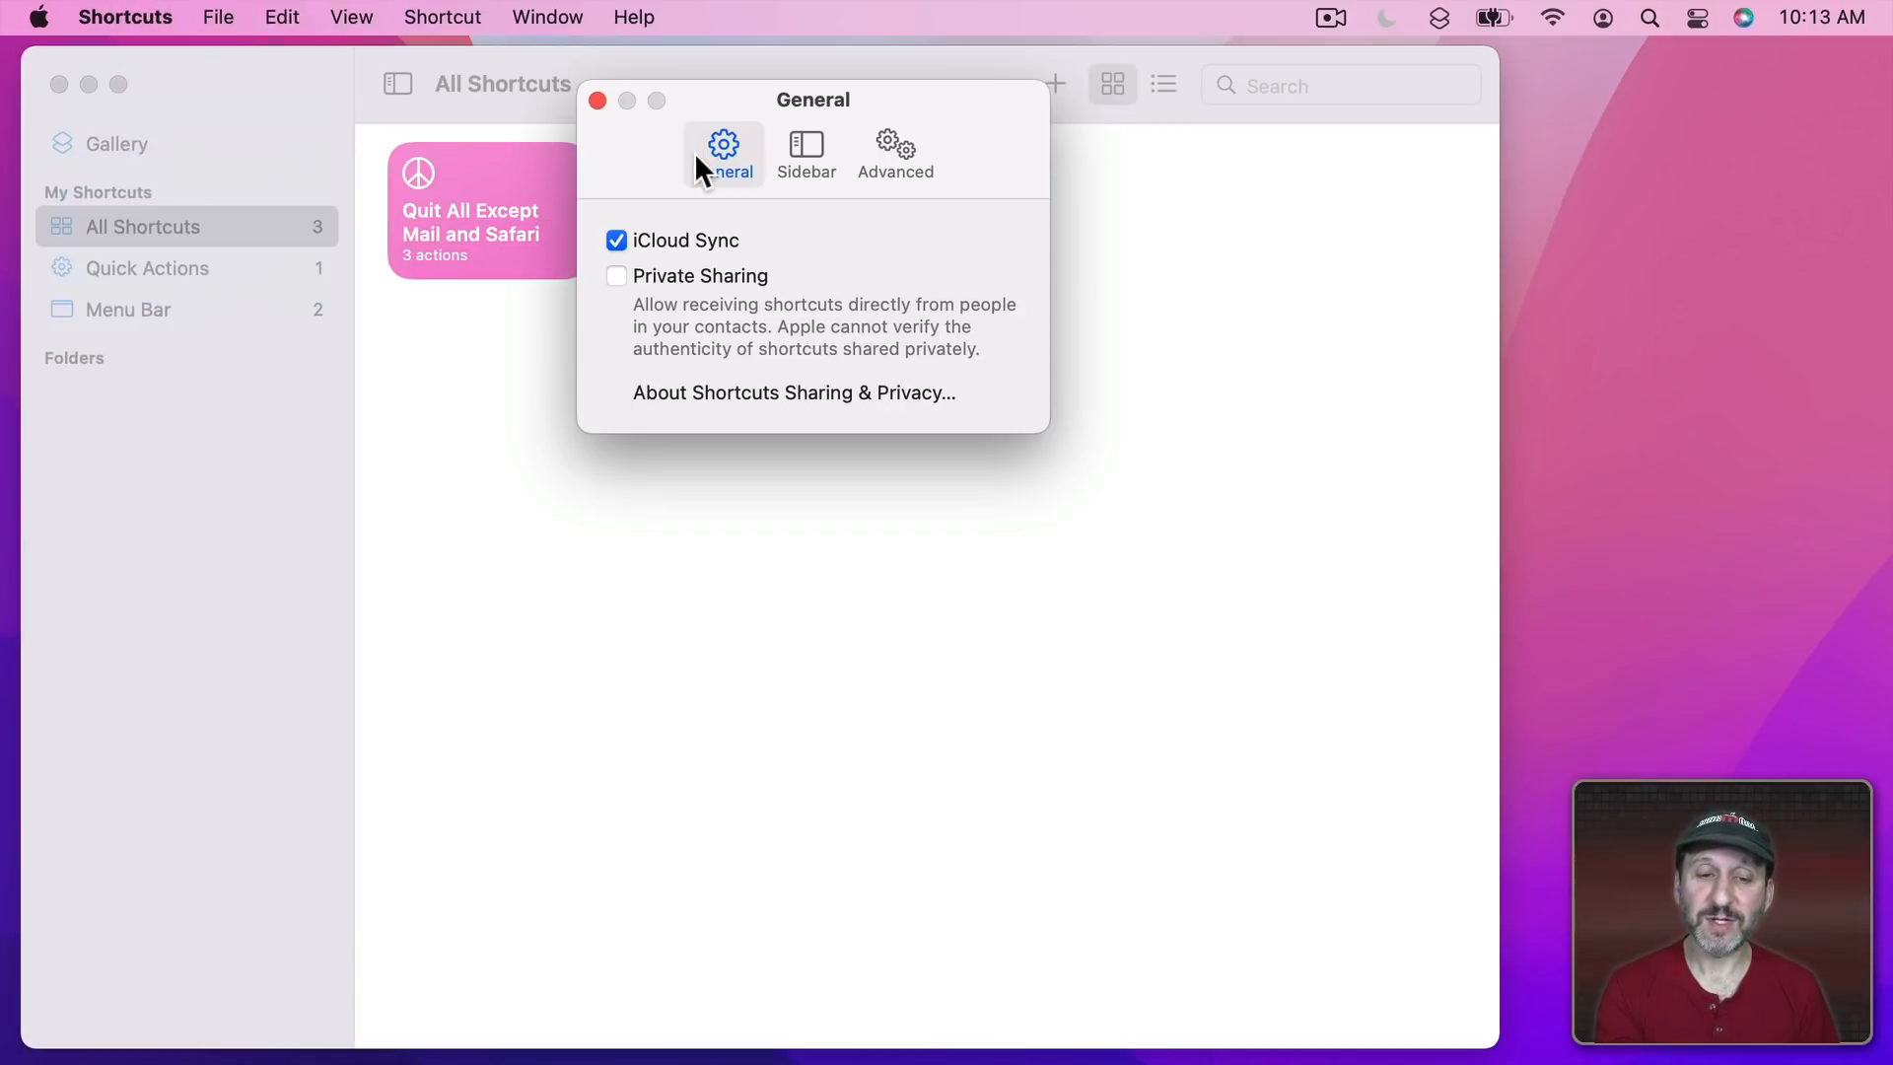
pyautogui.click(889, 161)
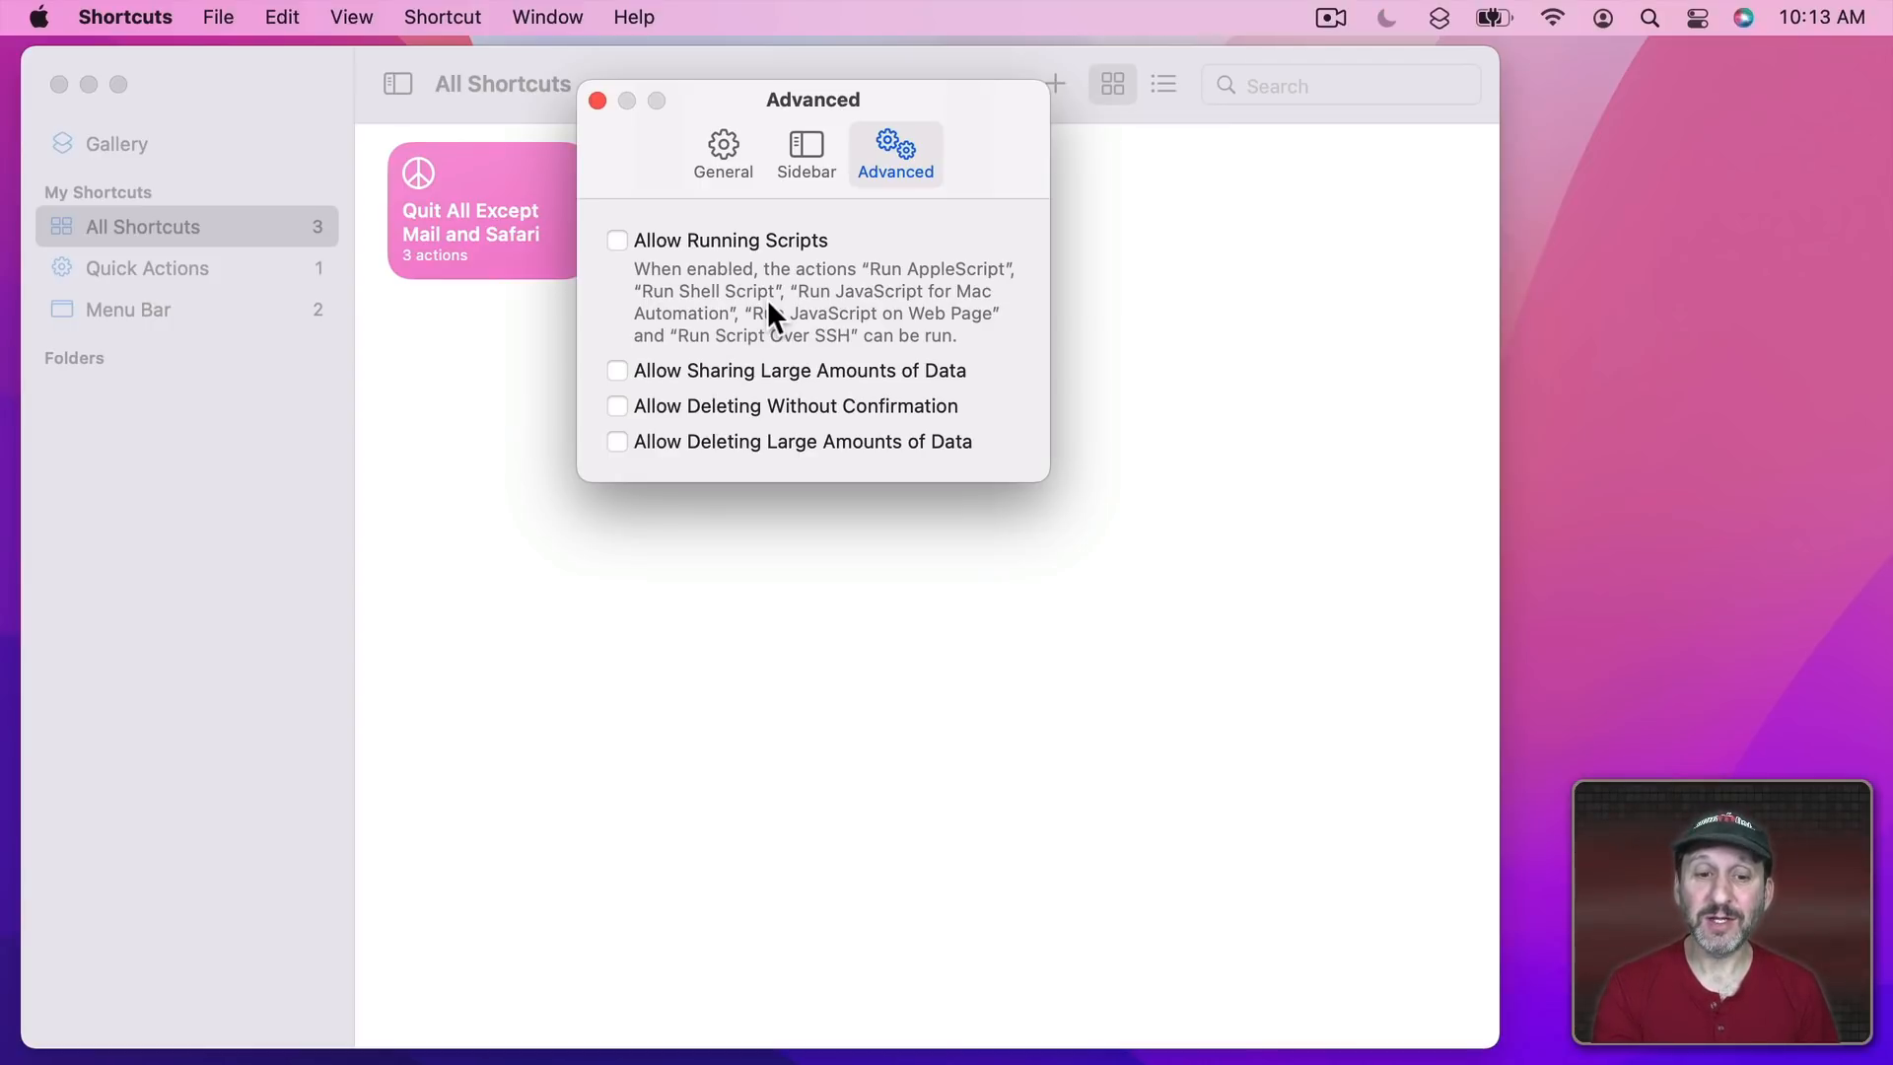
pyautogui.click(617, 240)
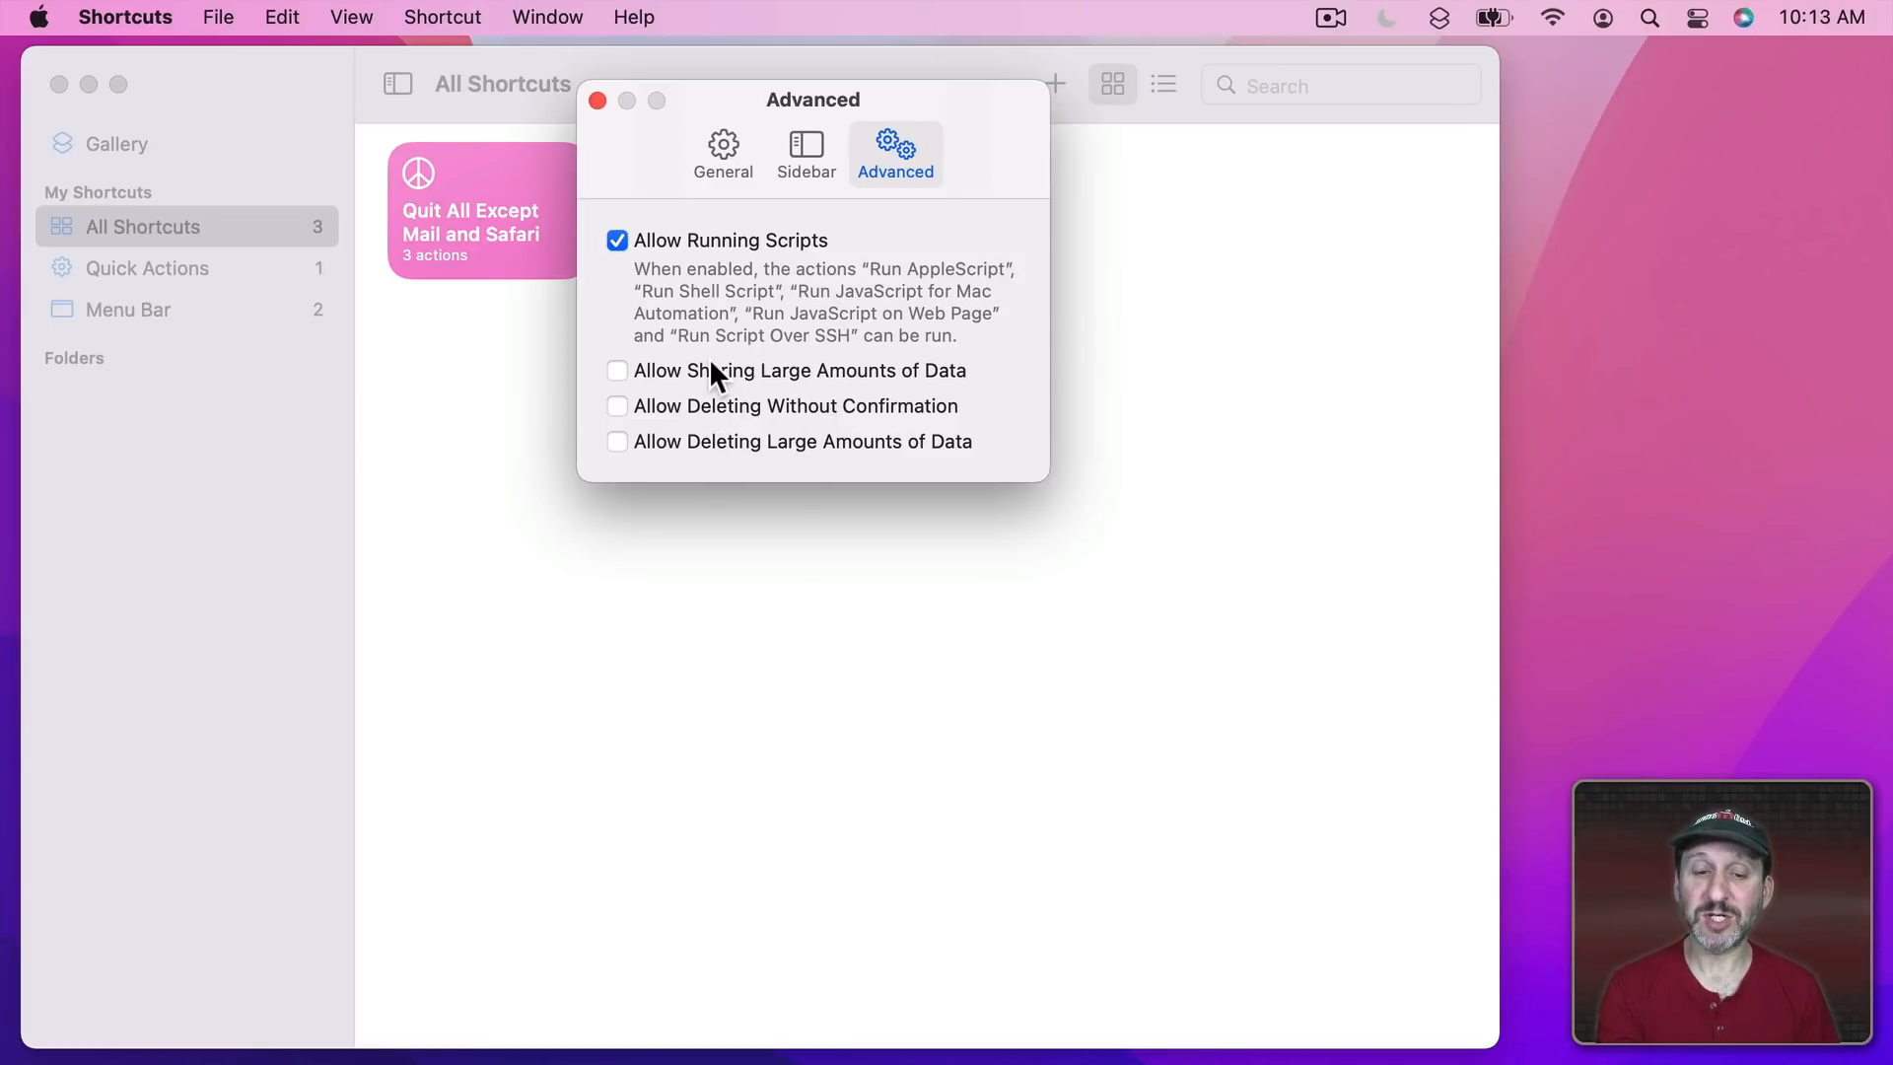
pyautogui.press('super+w')
# Create a new shortcut, search the actions for "apples", add Run AppleScript to view its script template, and remove the action.
pyautogui.click(1055, 85)
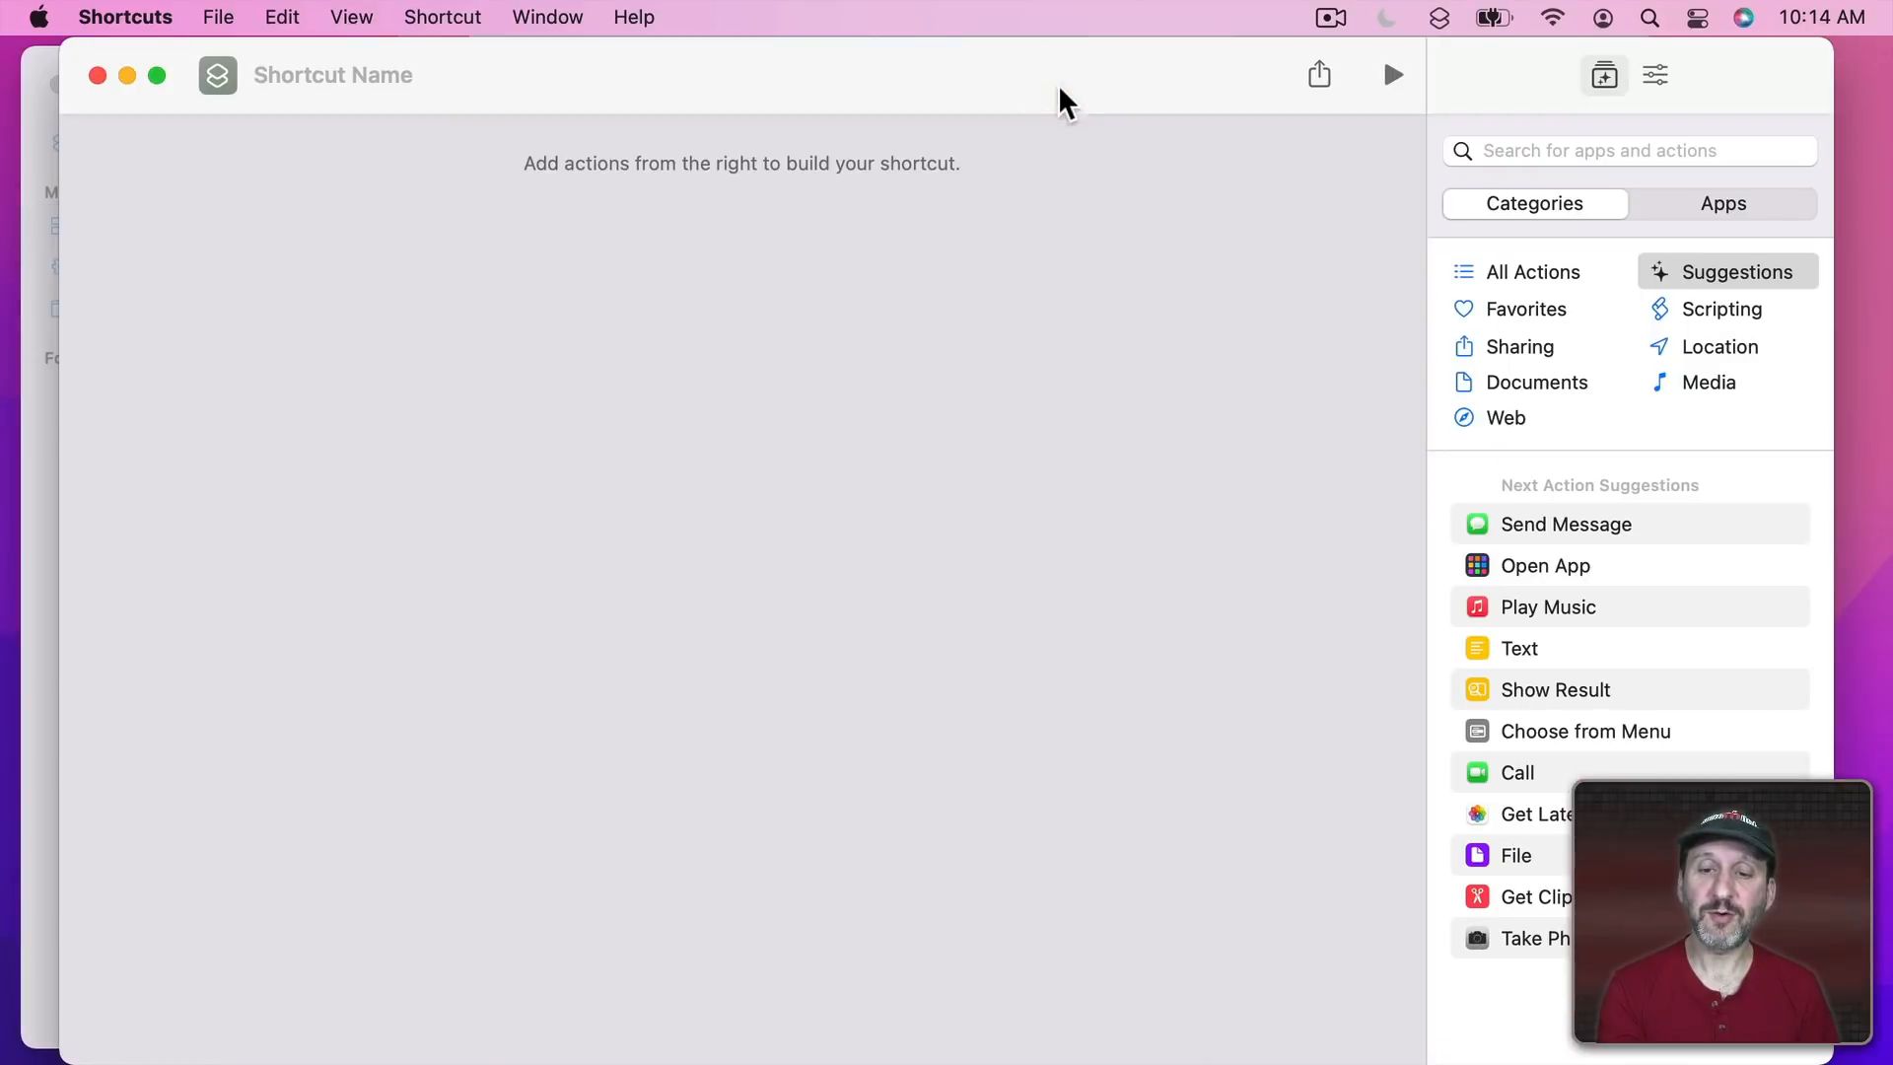
pyautogui.click(1531, 150)
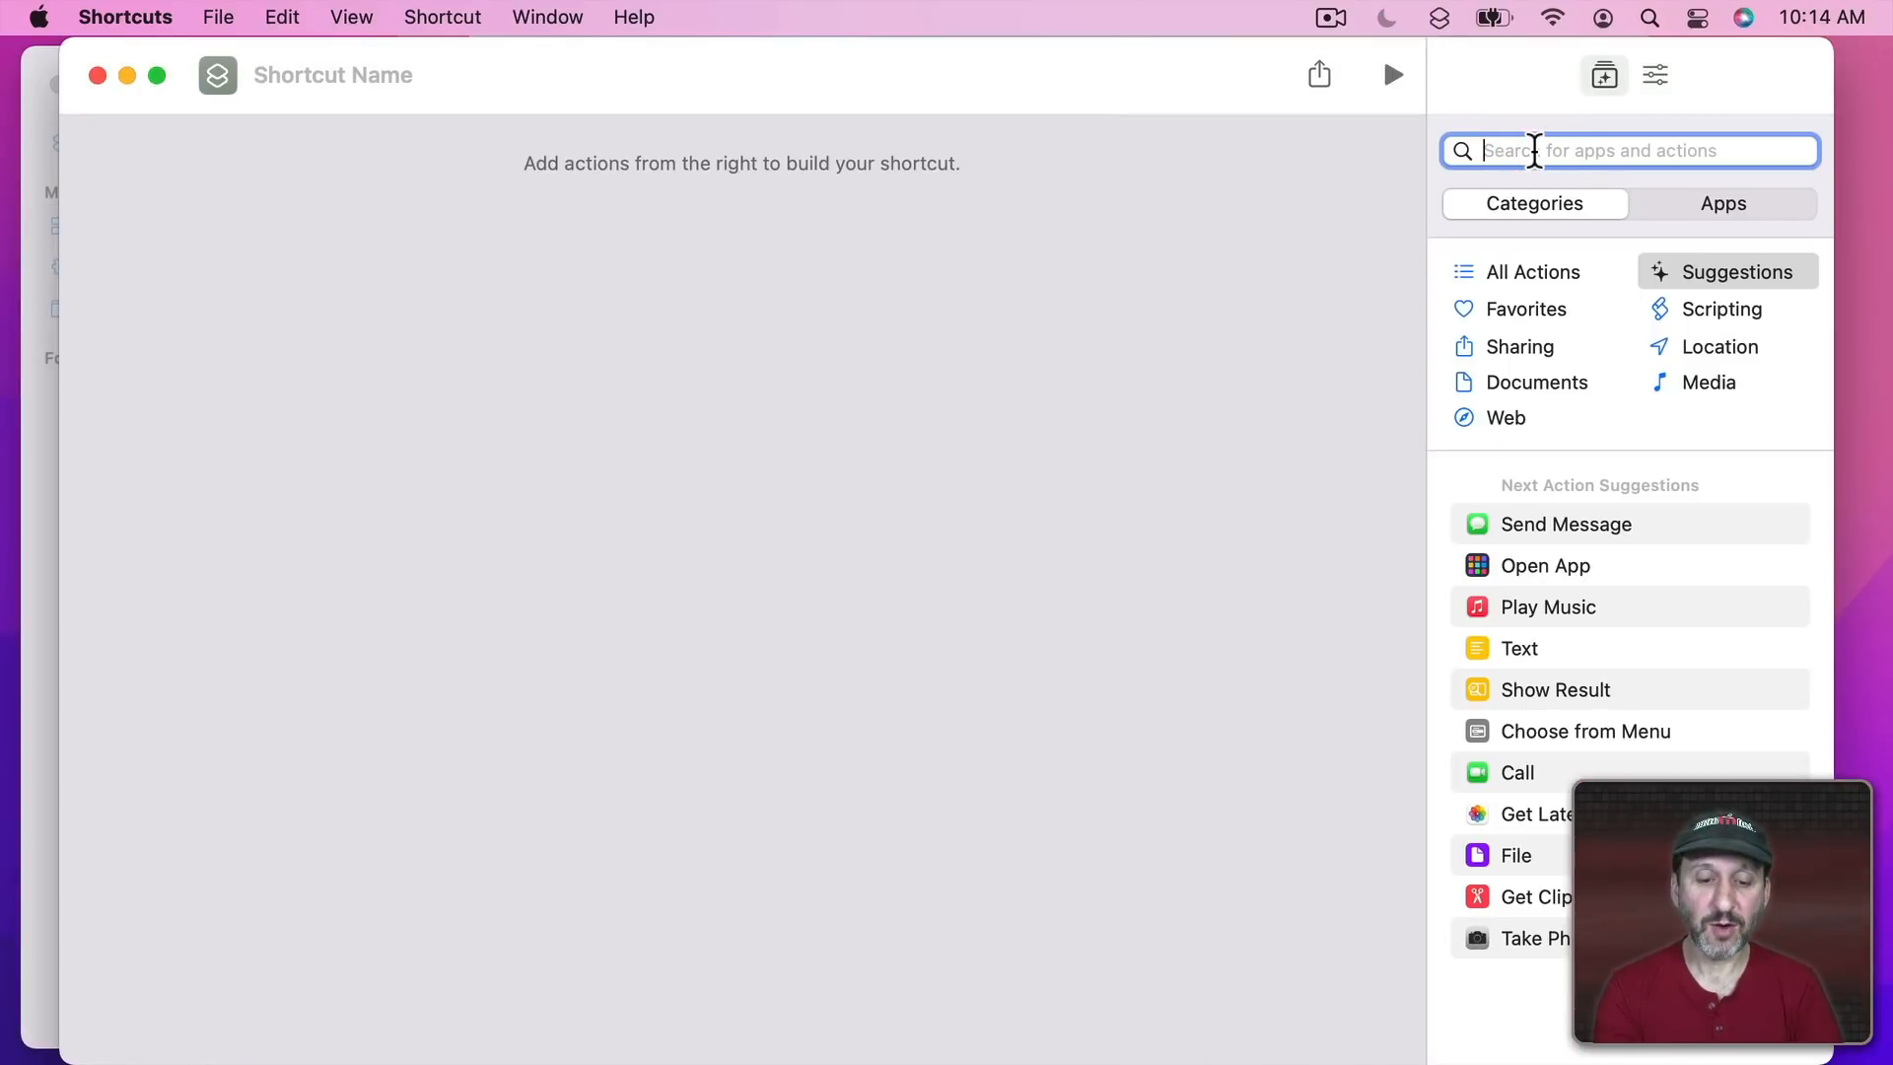
pyautogui.write('apples')
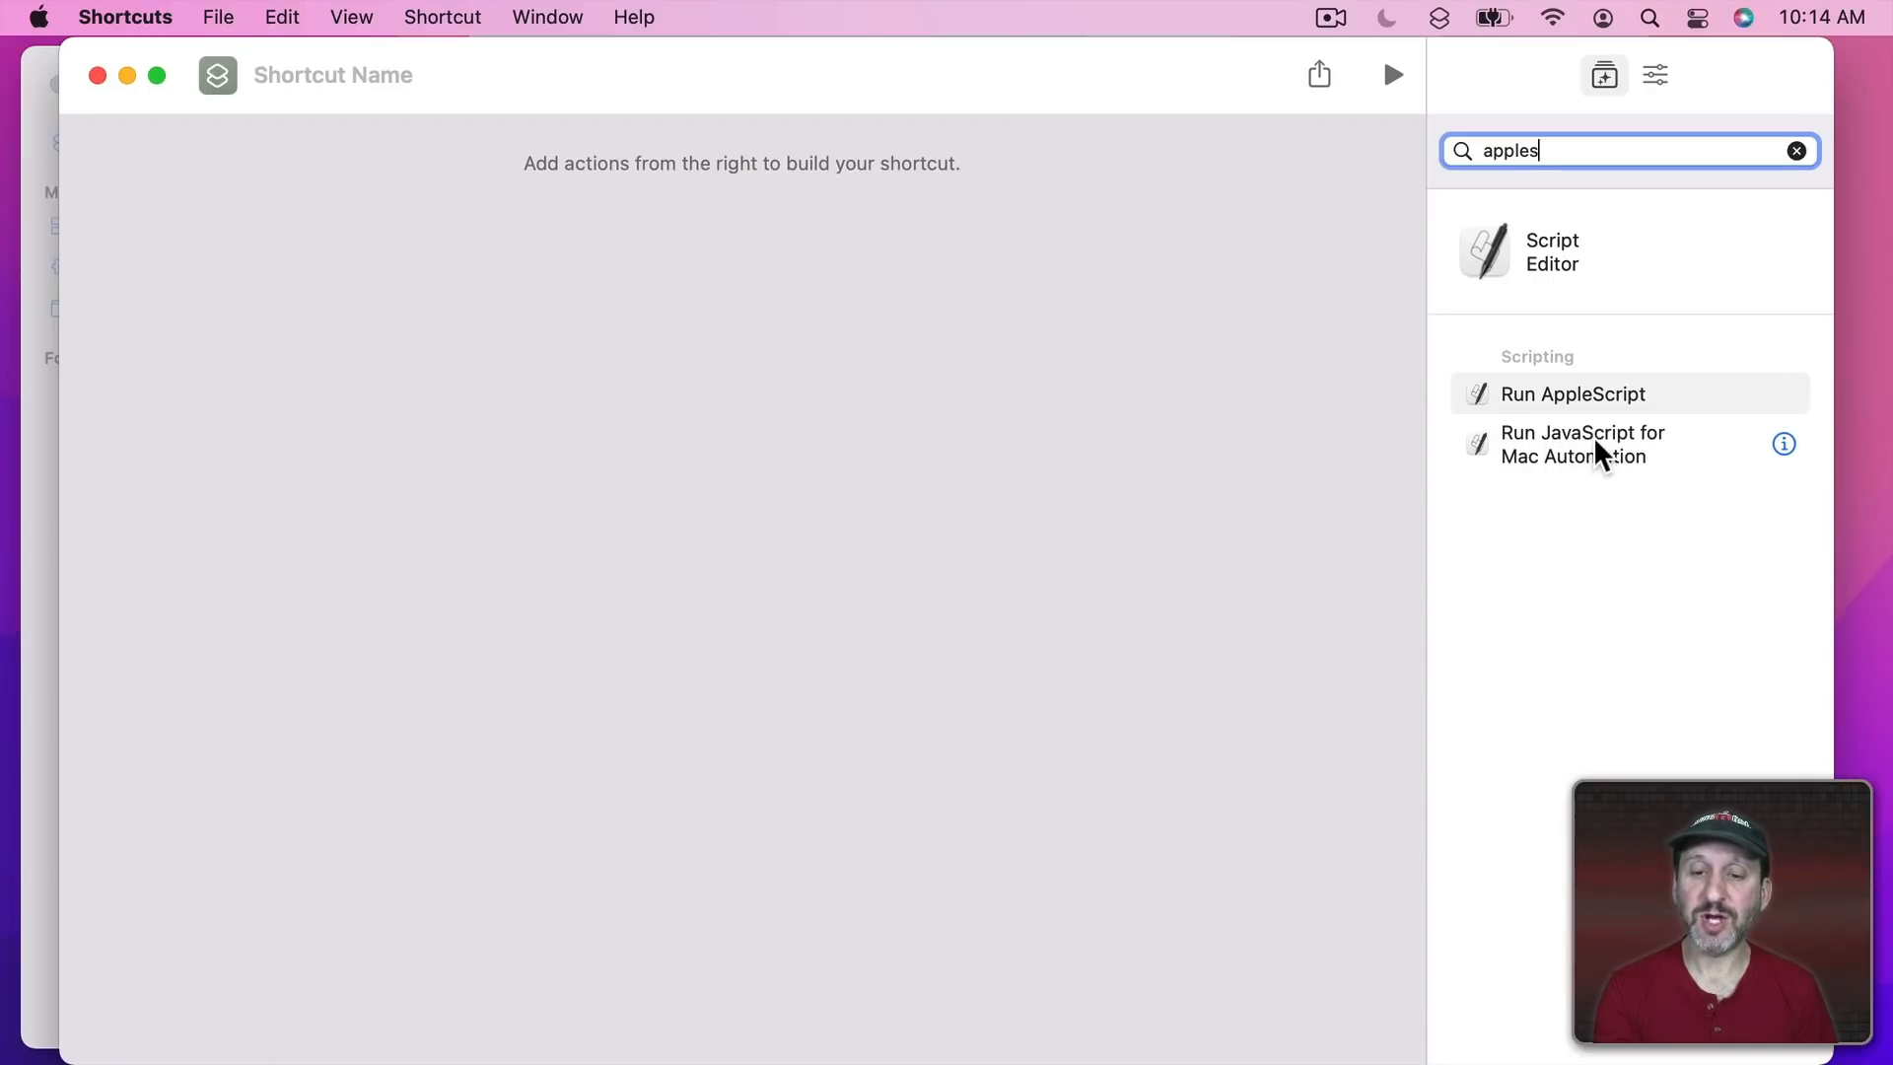
pyautogui.doubleClick(1536, 390)
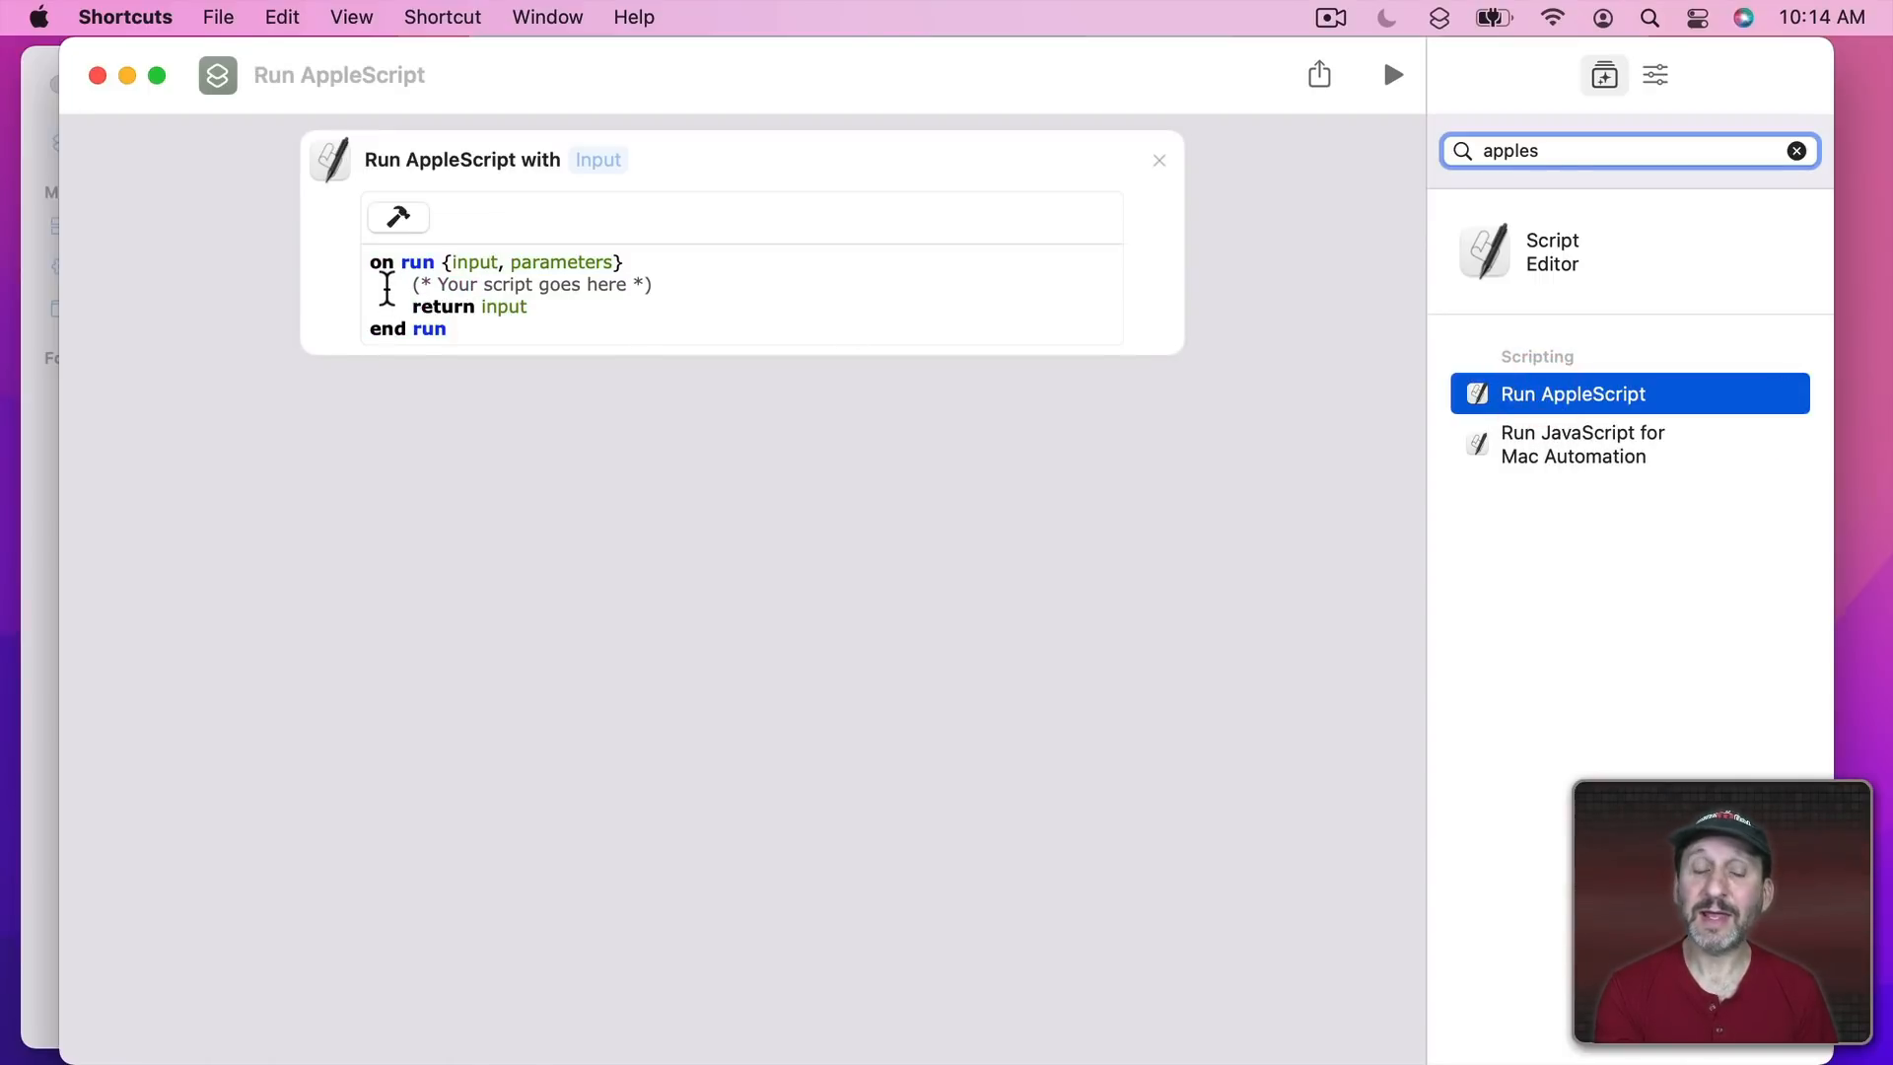
pyautogui.click(1160, 159)
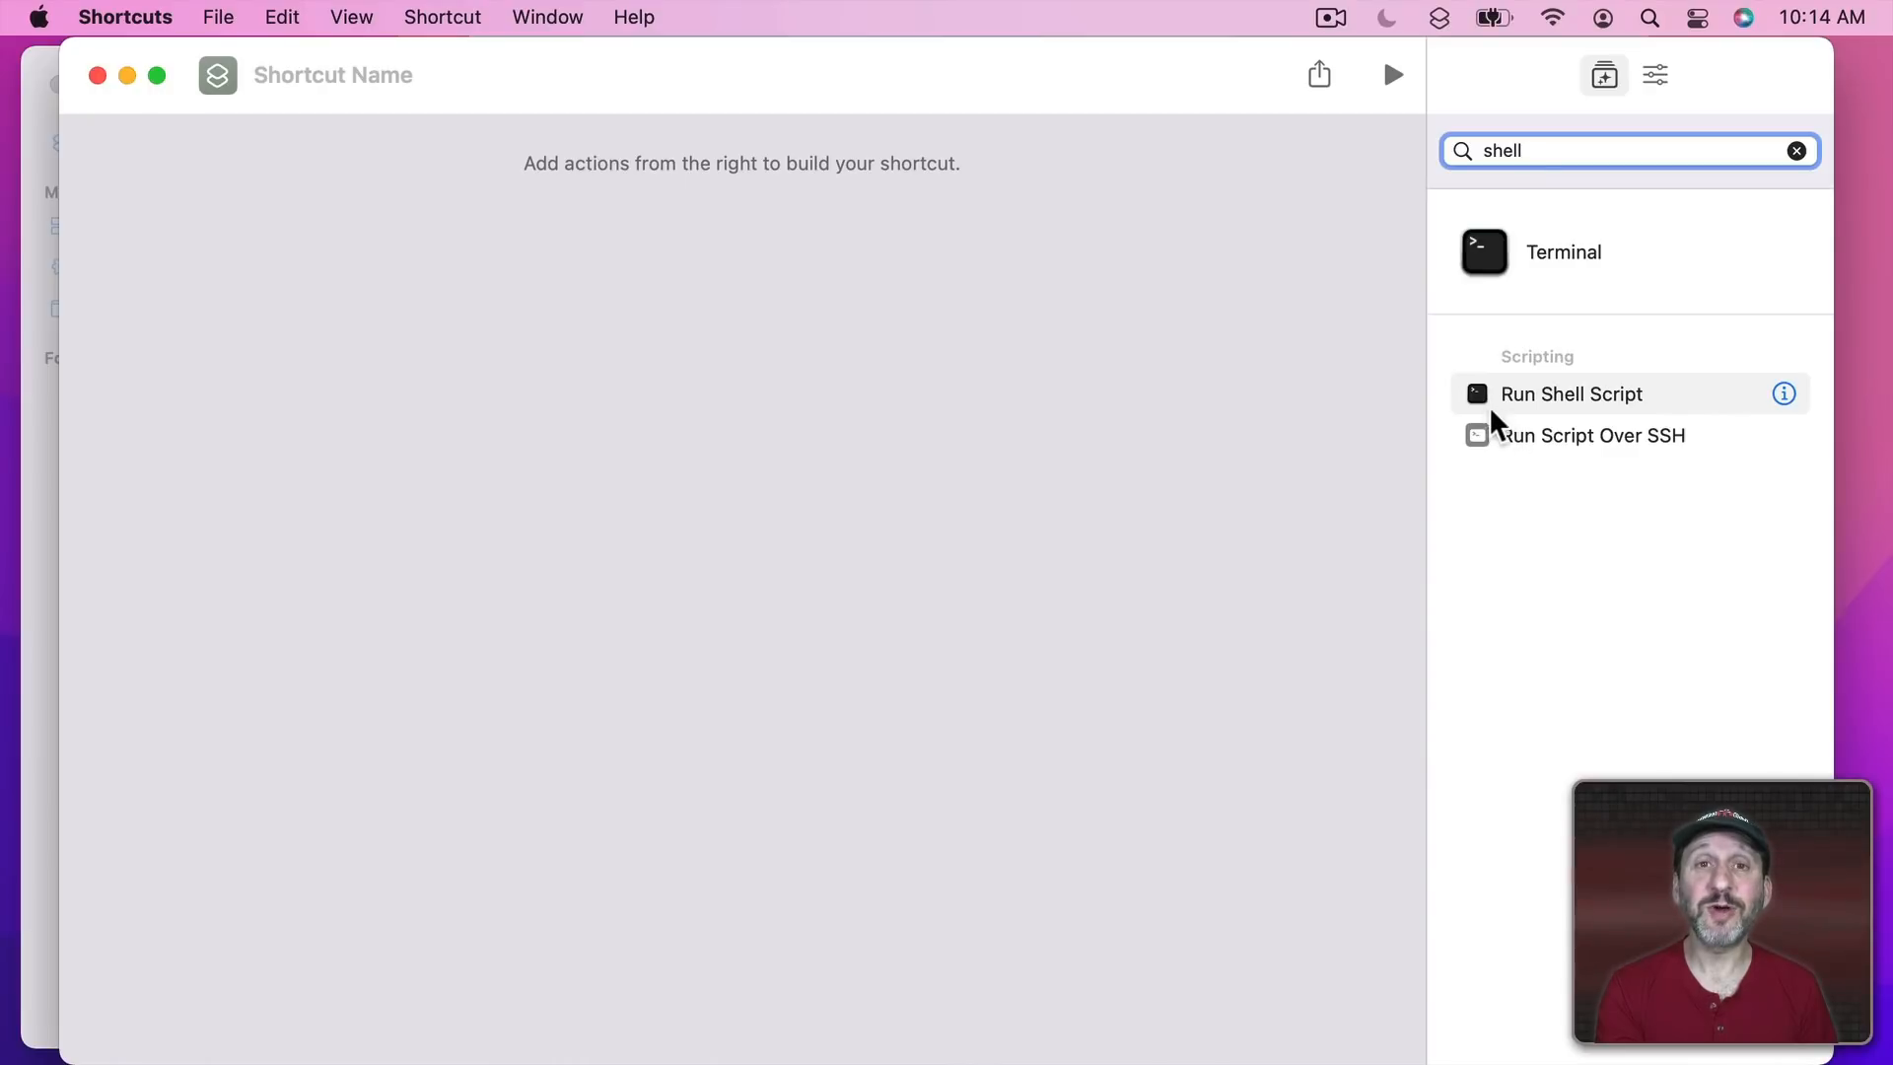
# Search the actions for "shell", add Run Shell Script to the new shortcut, and run it.
pyautogui.doubleClick(1563, 393)
pyautogui.click(1392, 77)
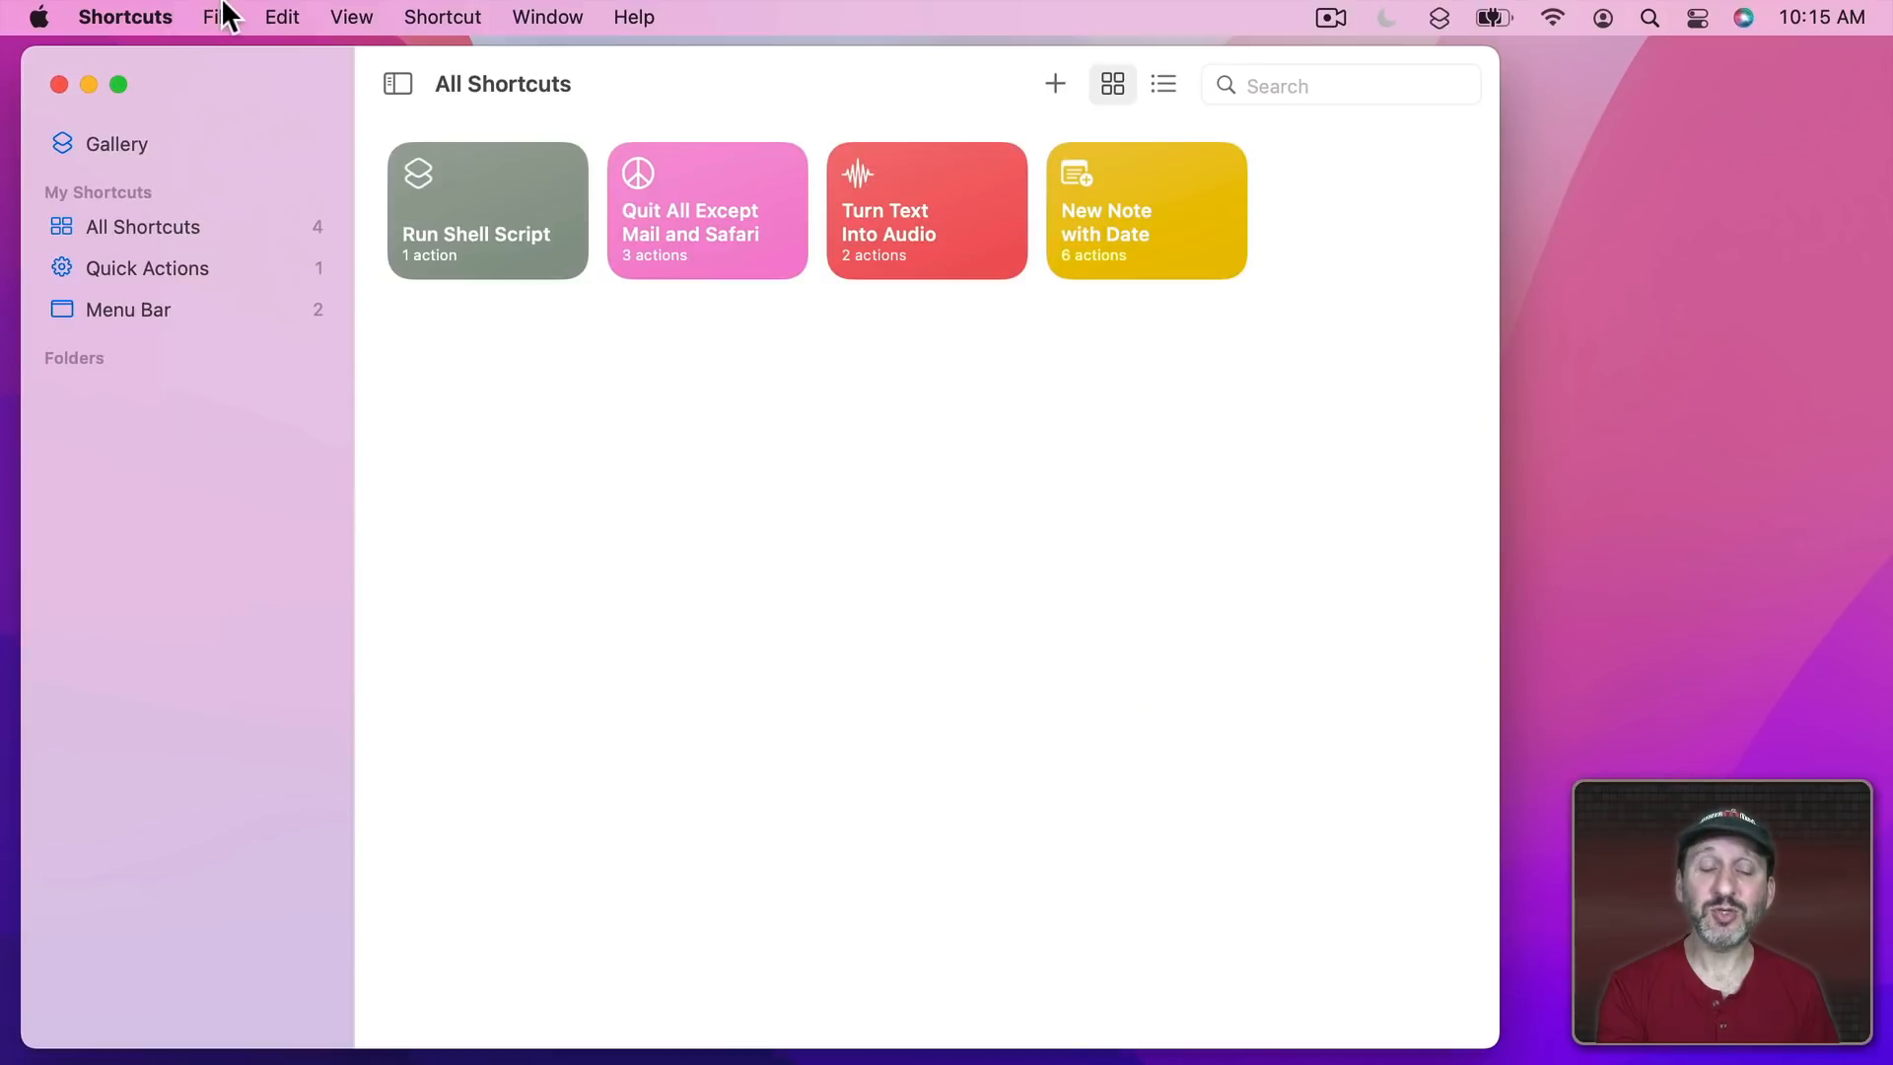
# Import the Launch Calculator workflow from the iCloud Documents folder, and close the converted shortcut's editor.
pyautogui.click(223, 16)
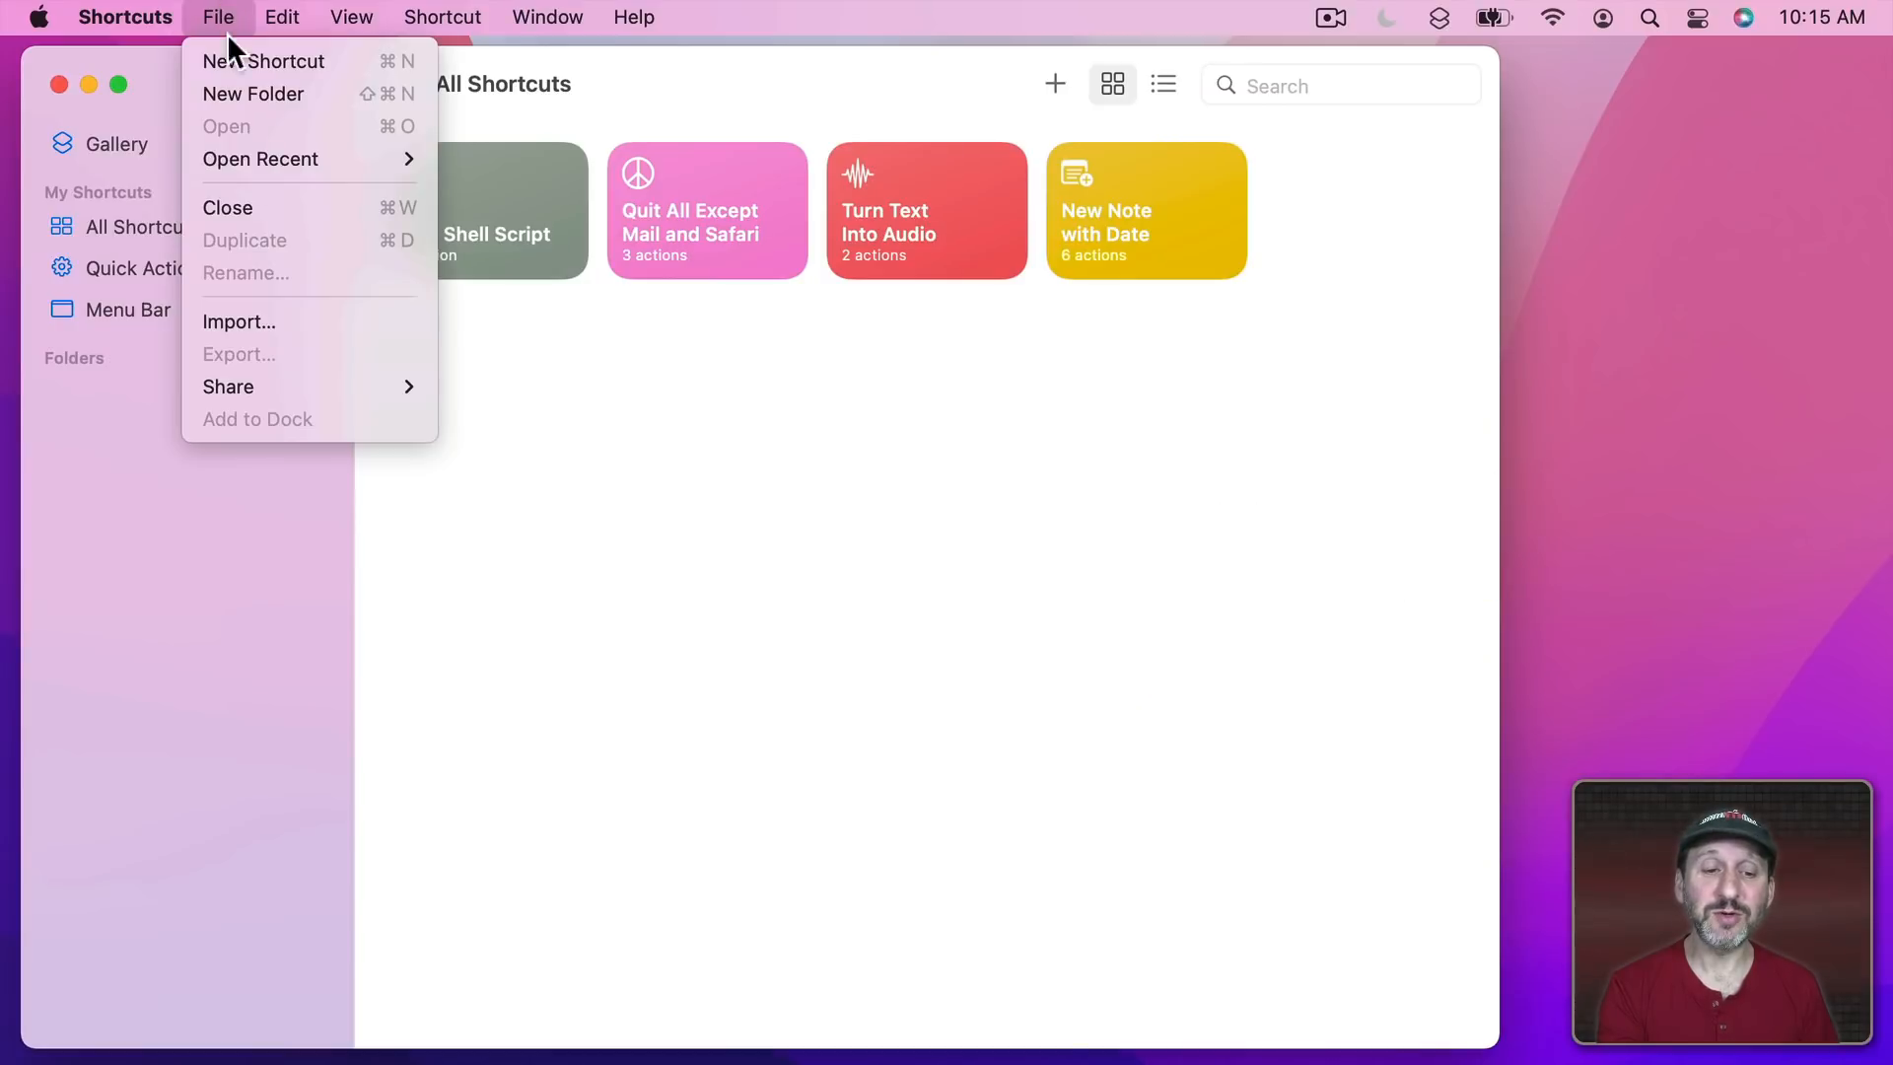
pyautogui.click(268, 321)
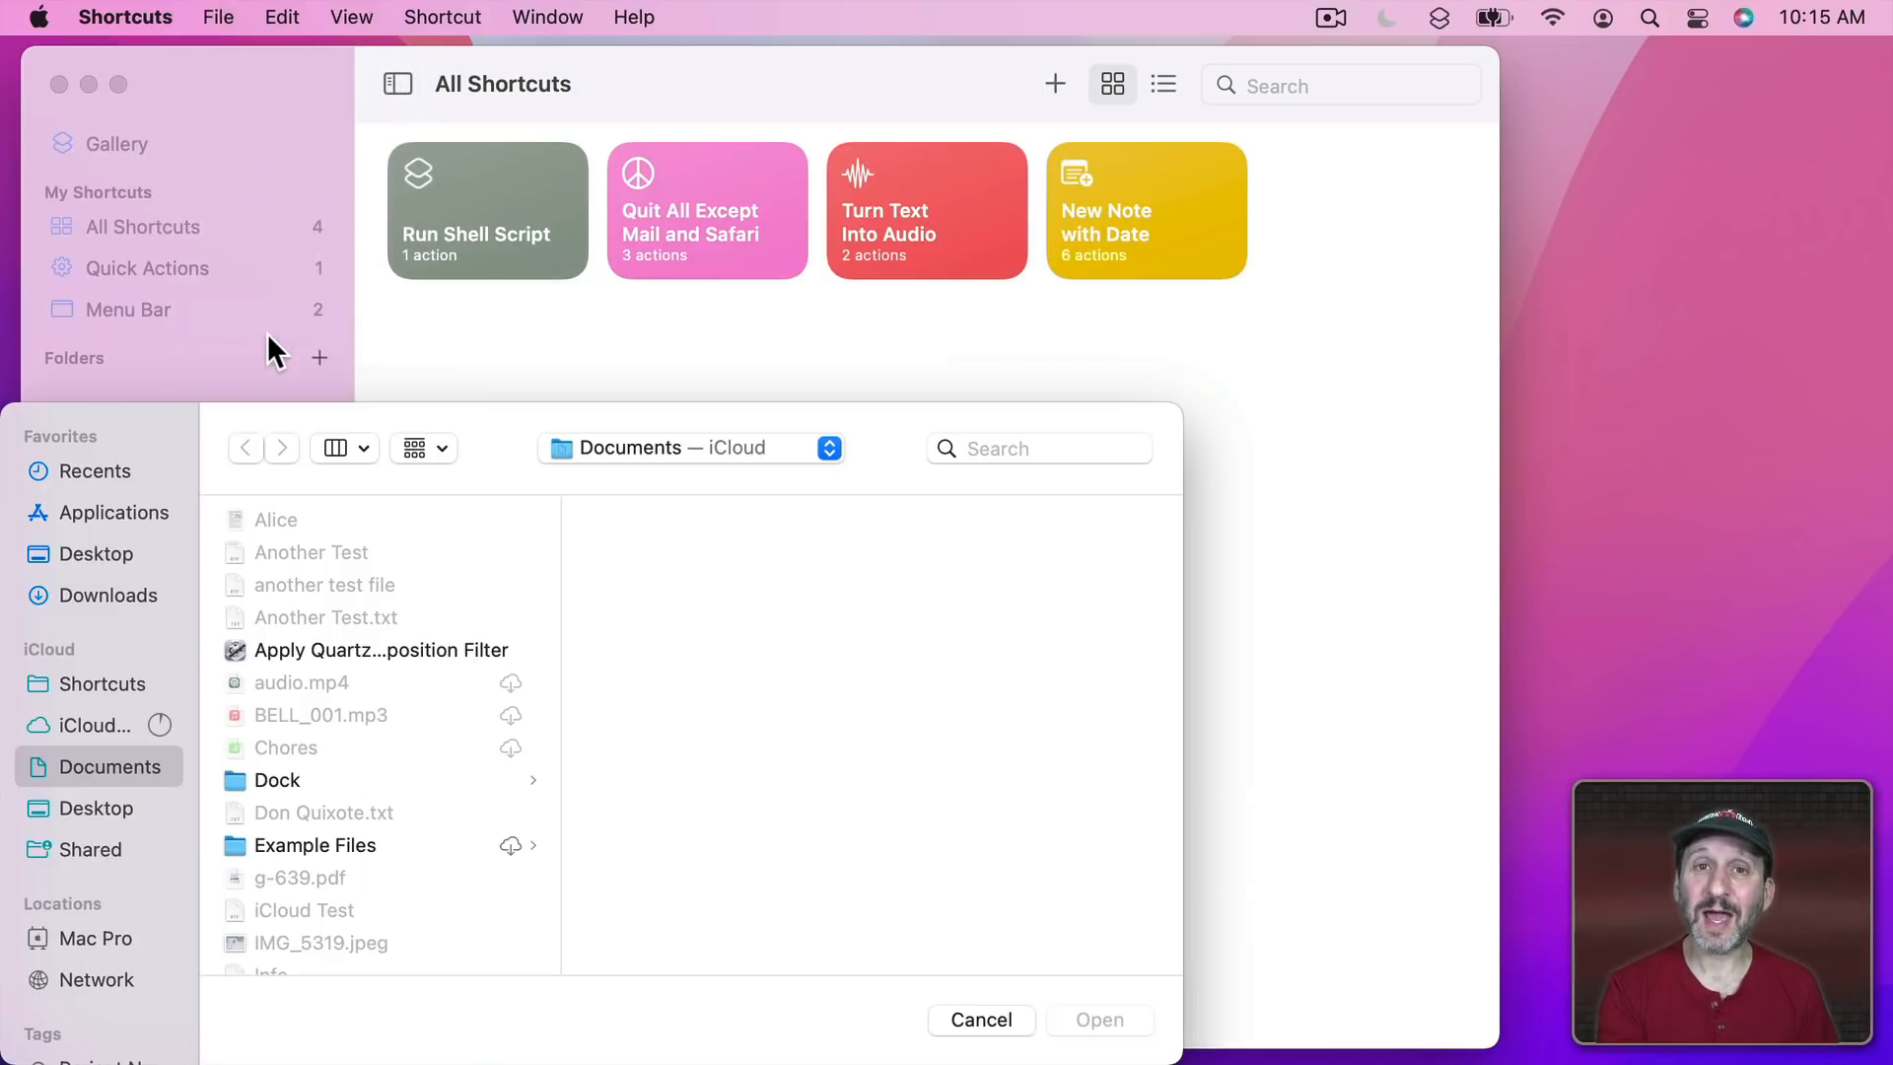
pyautogui.scroll(-5, 359, 778)
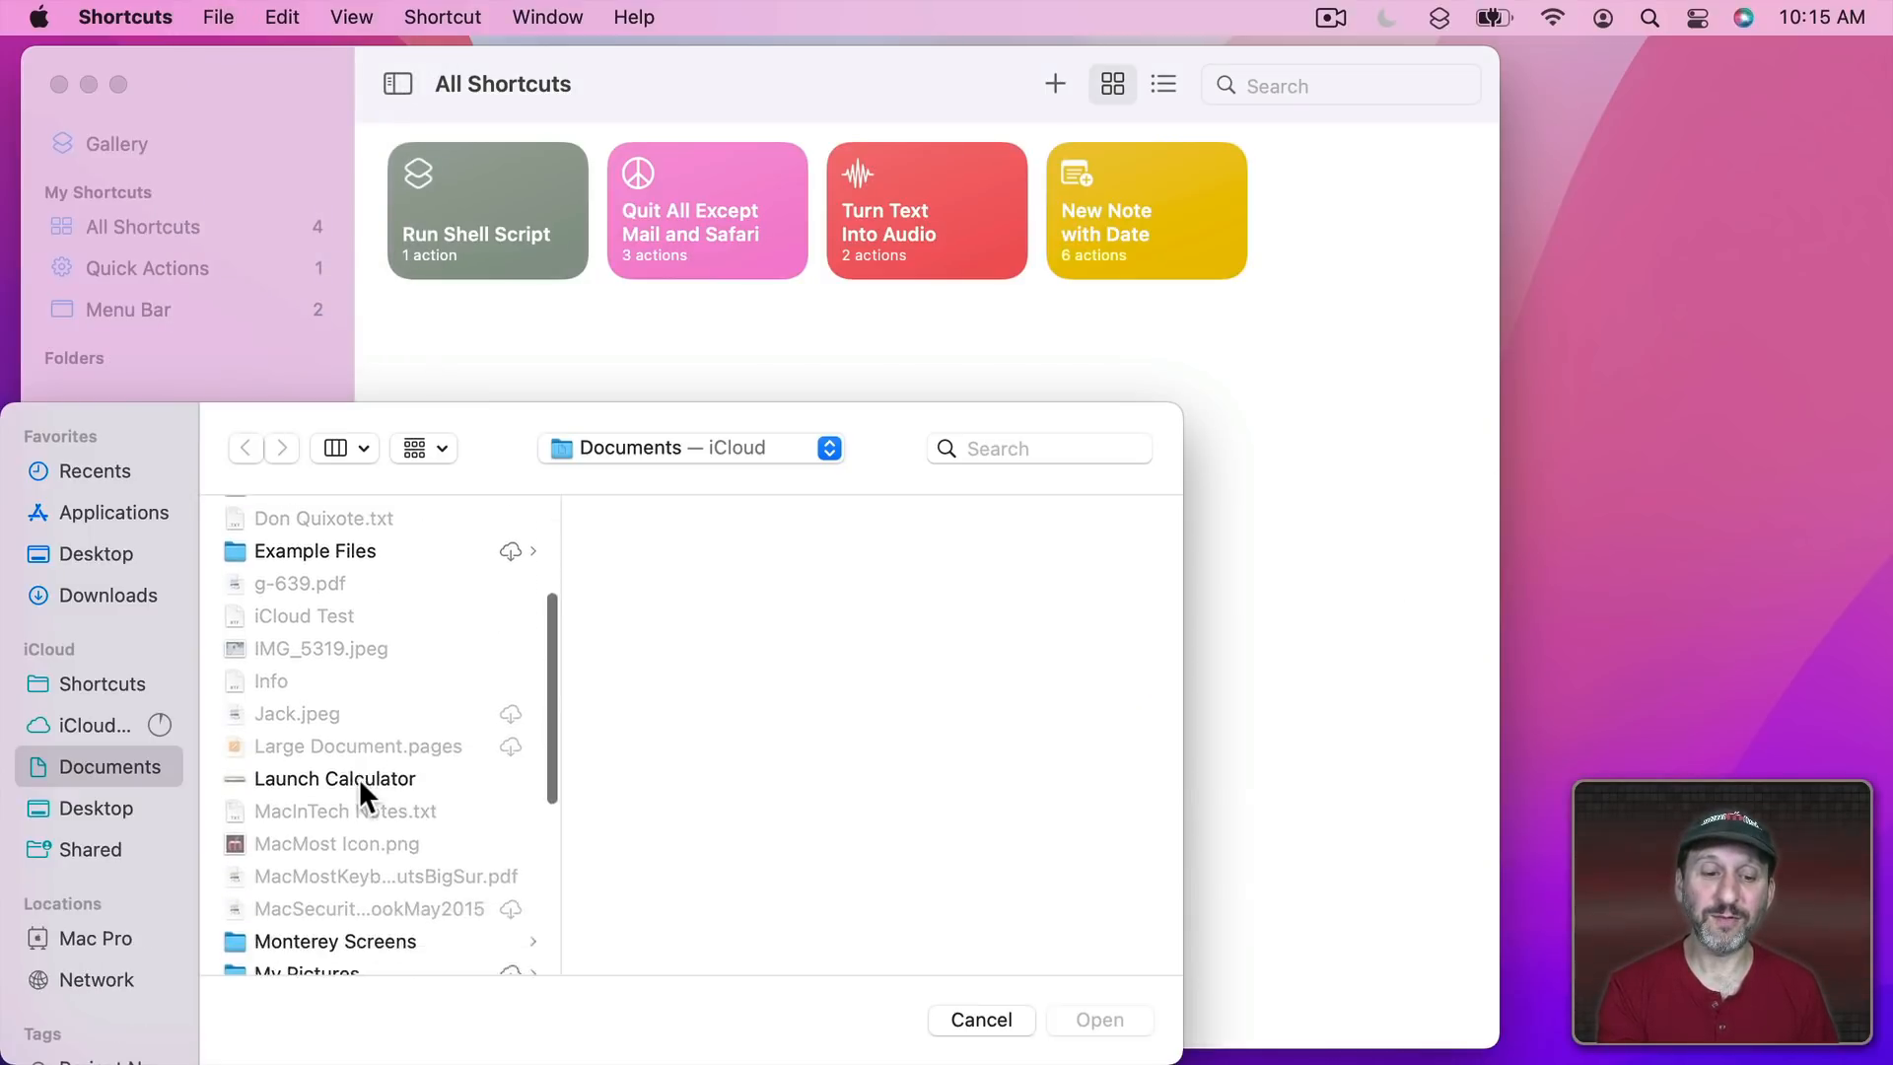
pyautogui.click(327, 754)
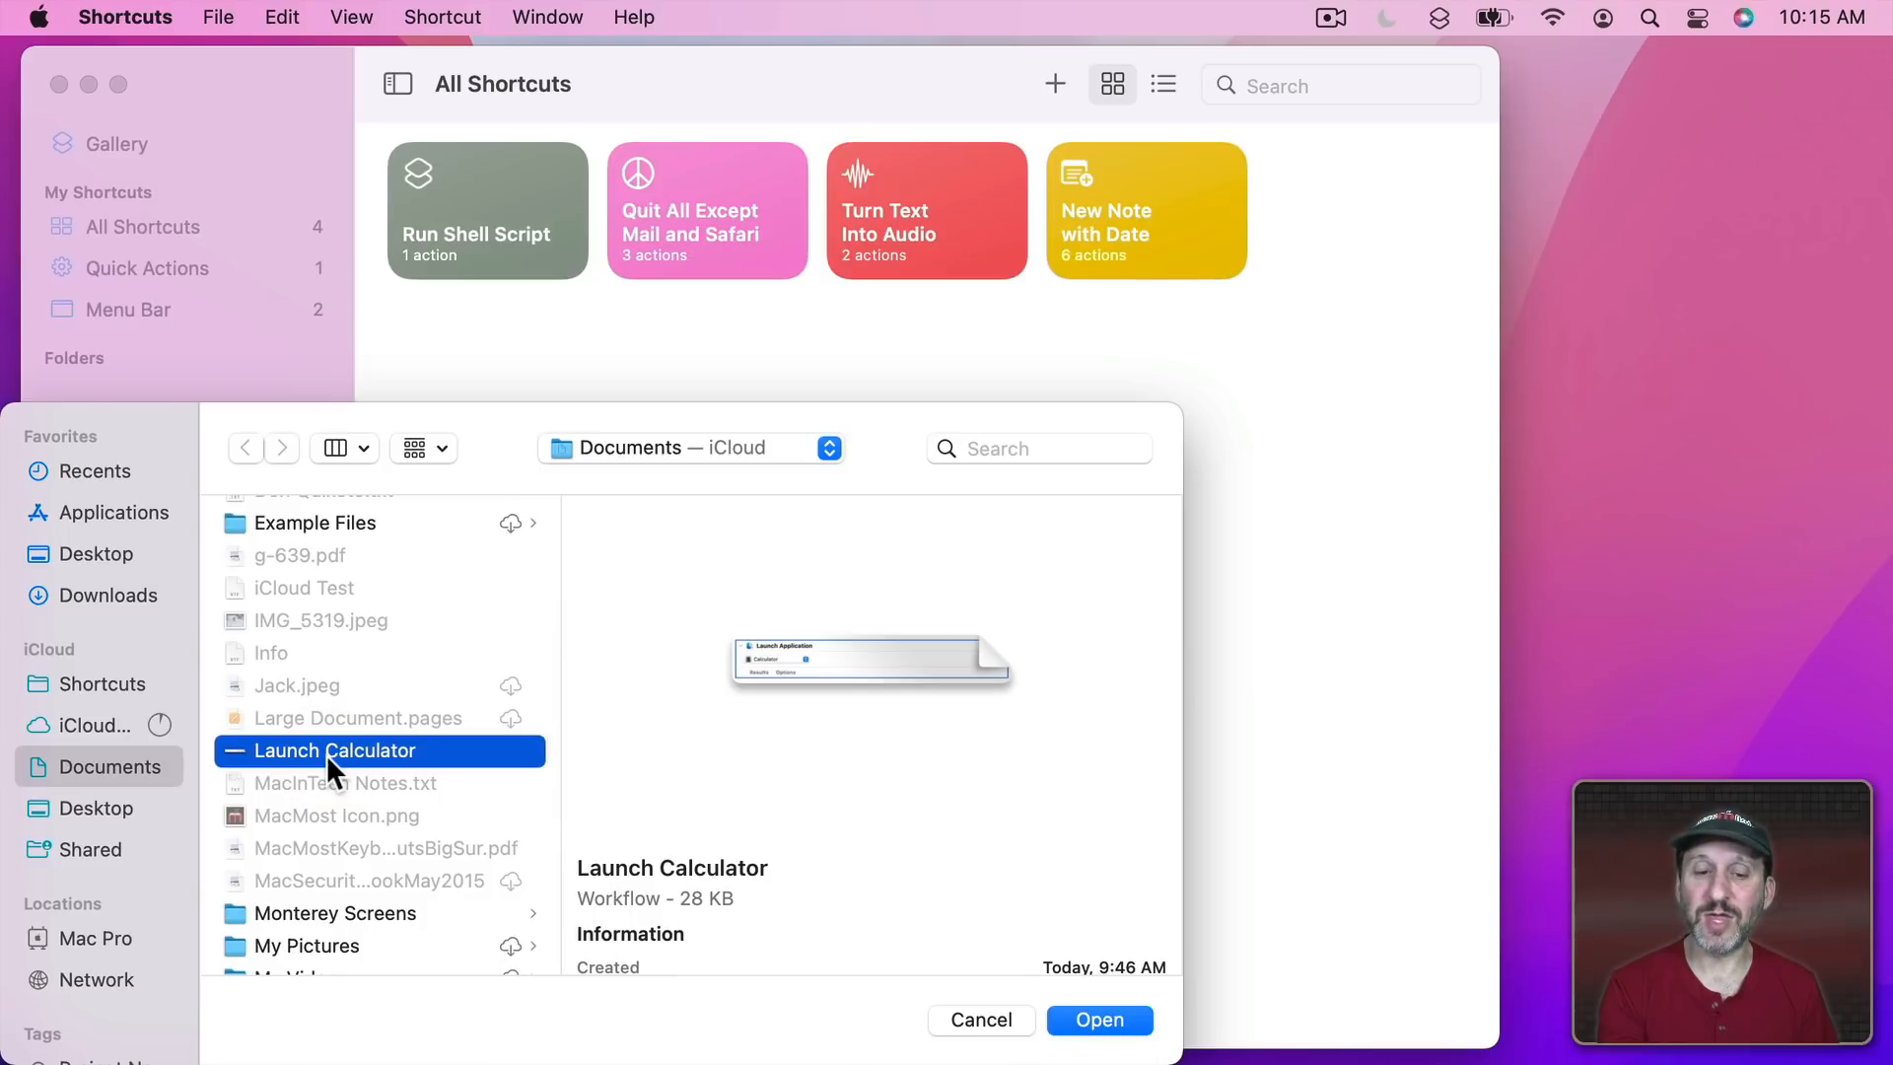
pyautogui.click(1090, 1019)
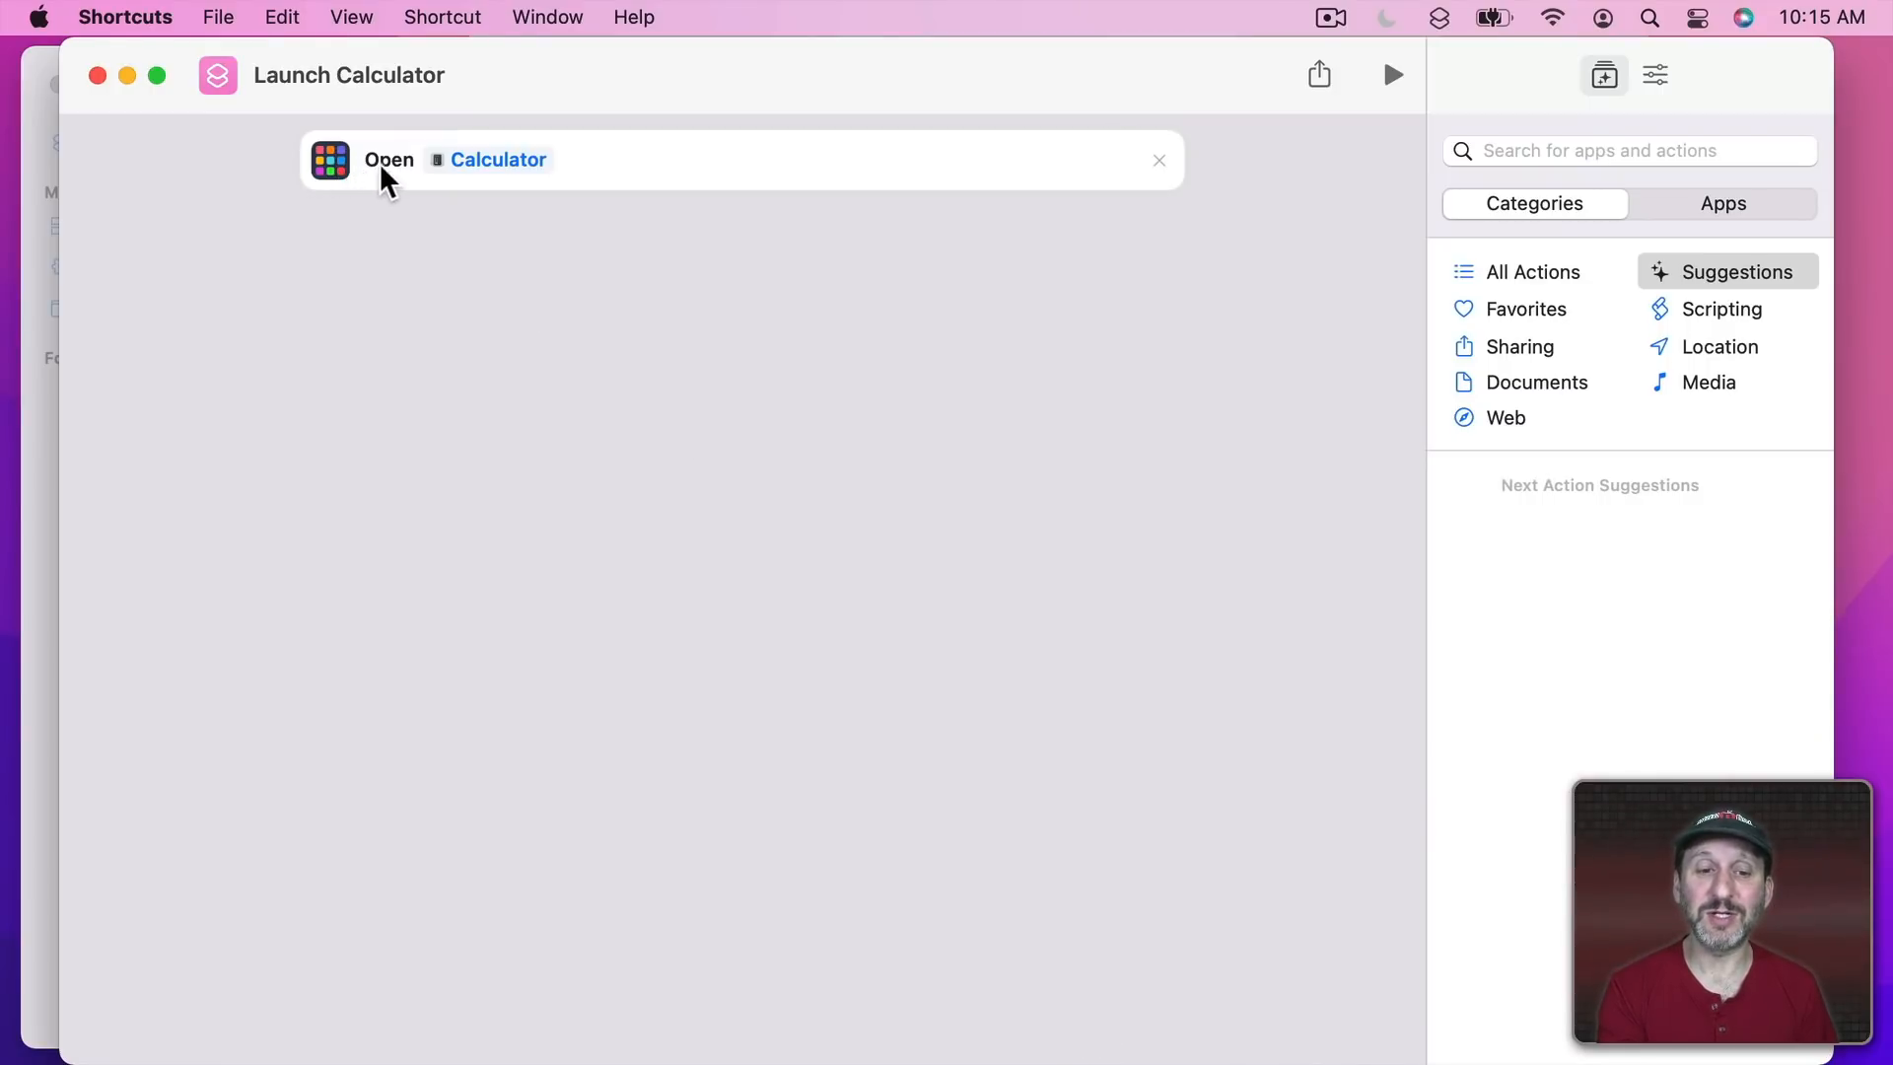
pyautogui.press('super+w')
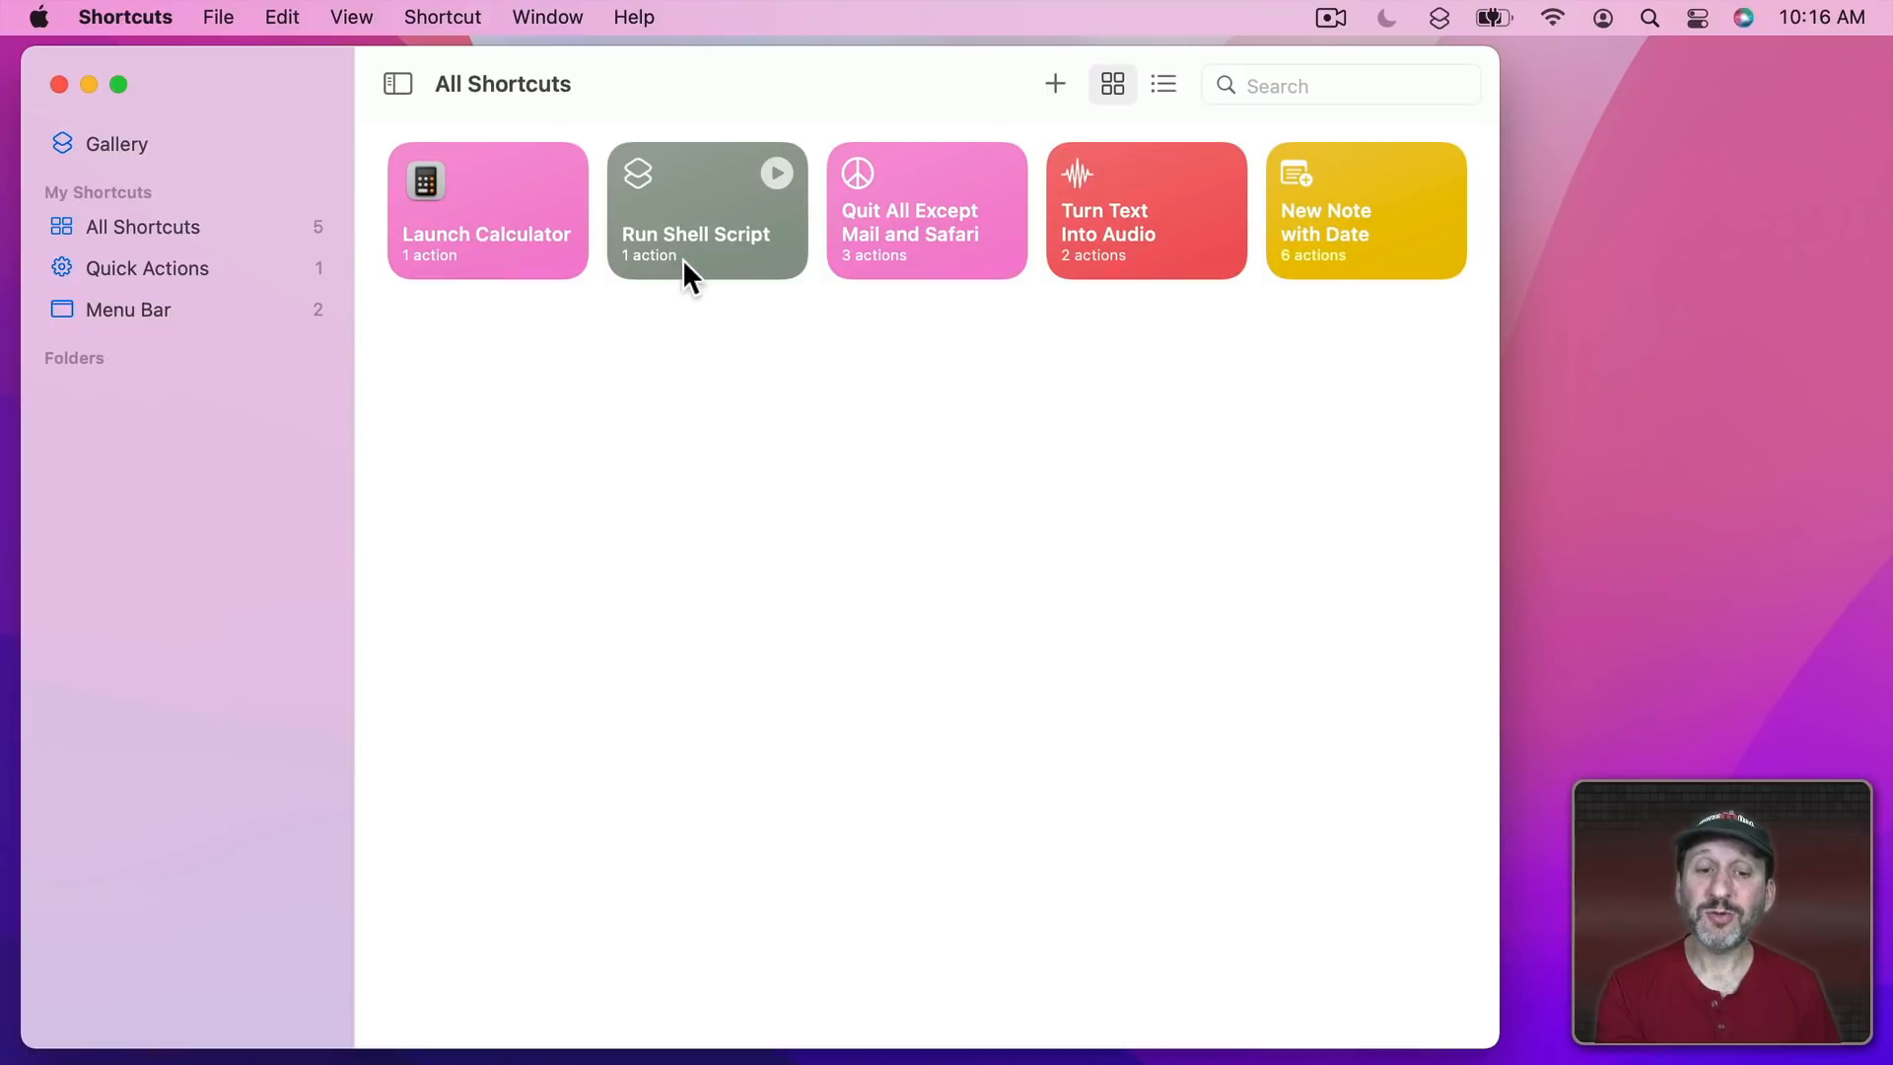
# Open the Run Shell Script shortcut for editing and share it by copying an iCloud link.
pyautogui.doubleClick(678, 203)
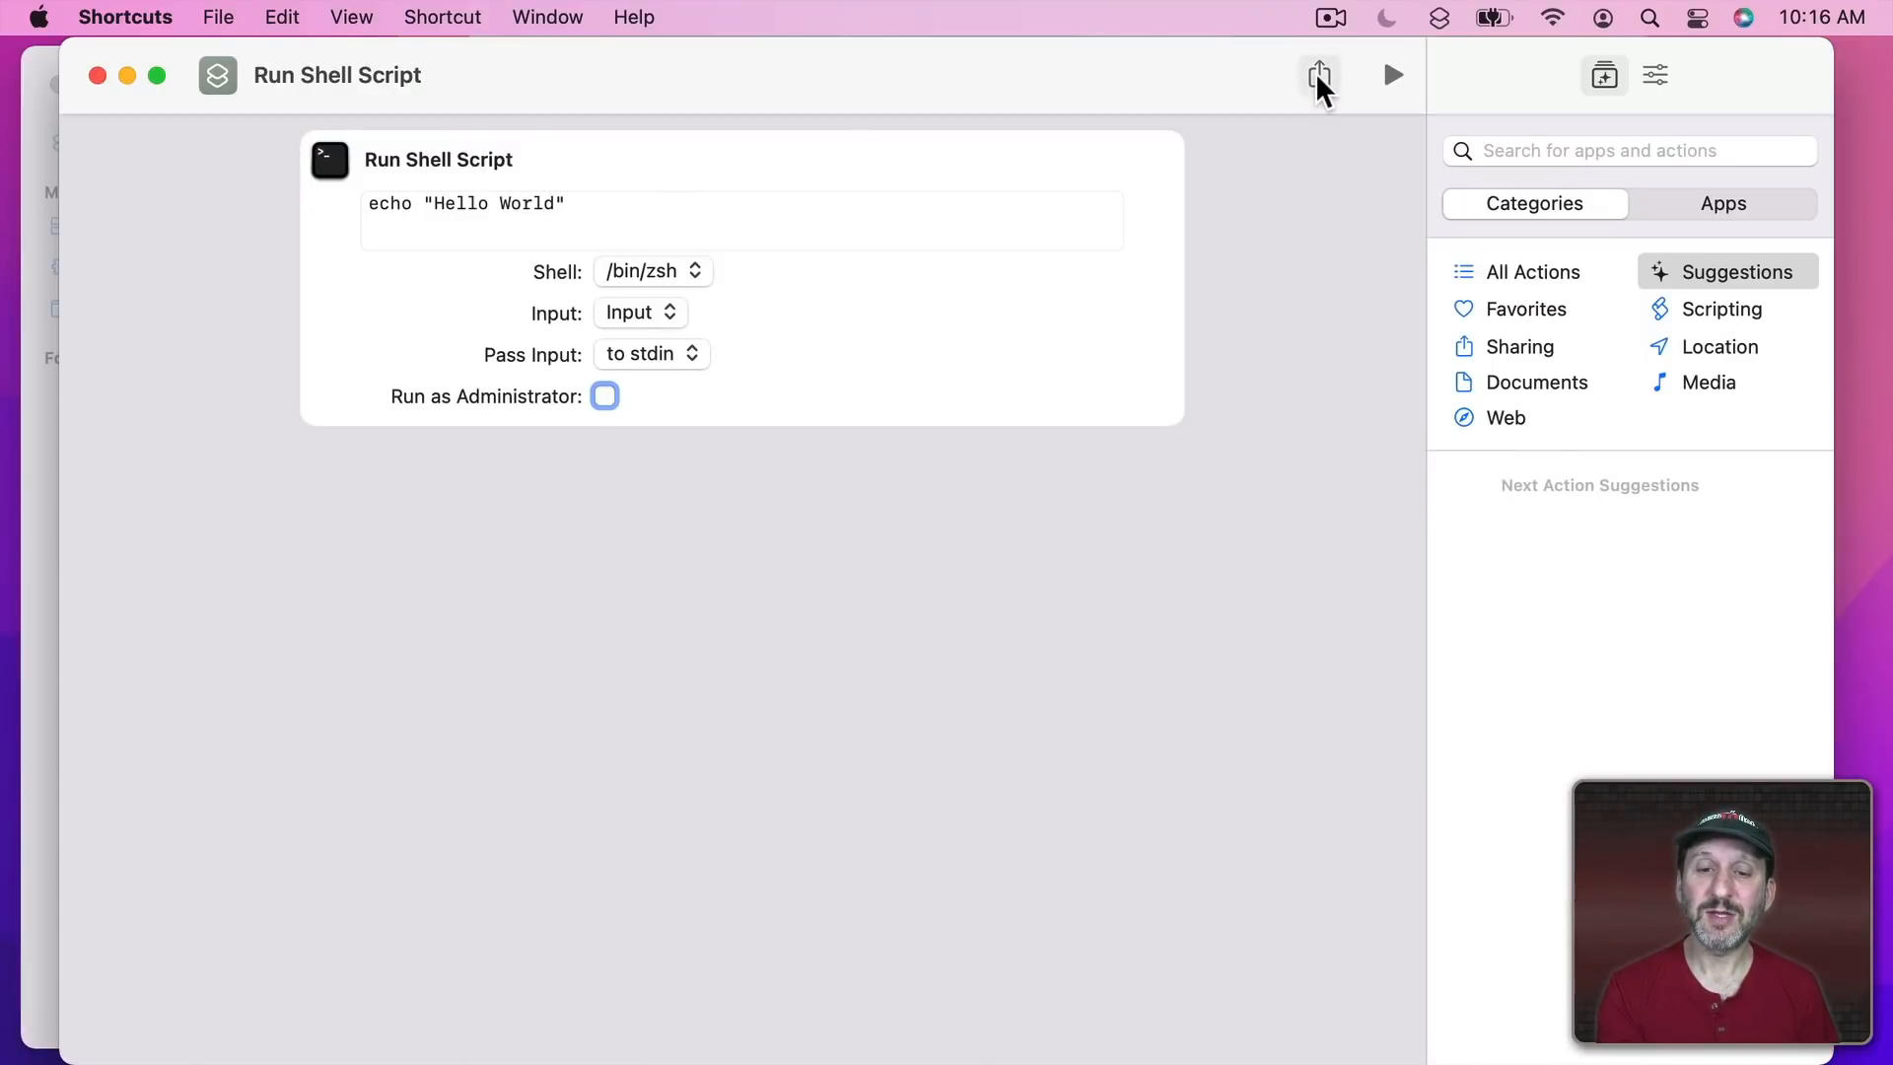
pyautogui.click(1318, 77)
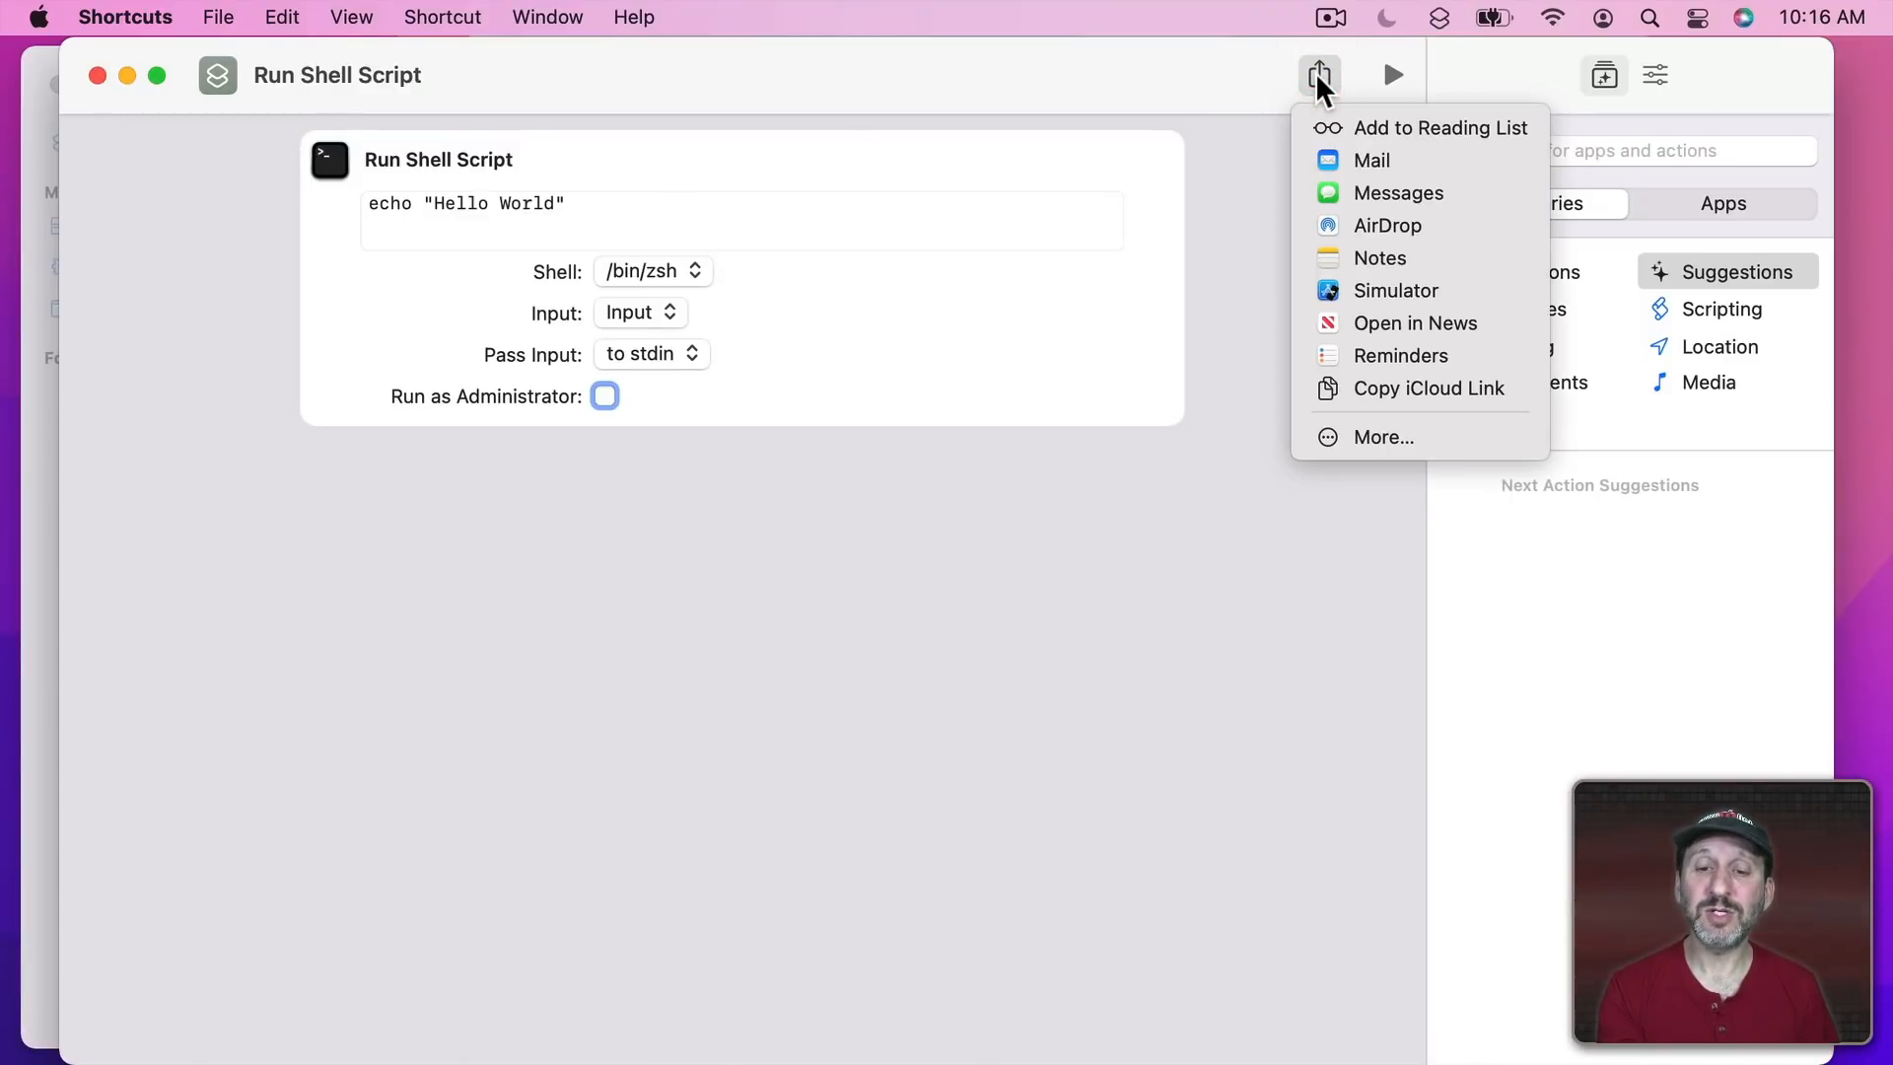
pyautogui.click(1378, 397)
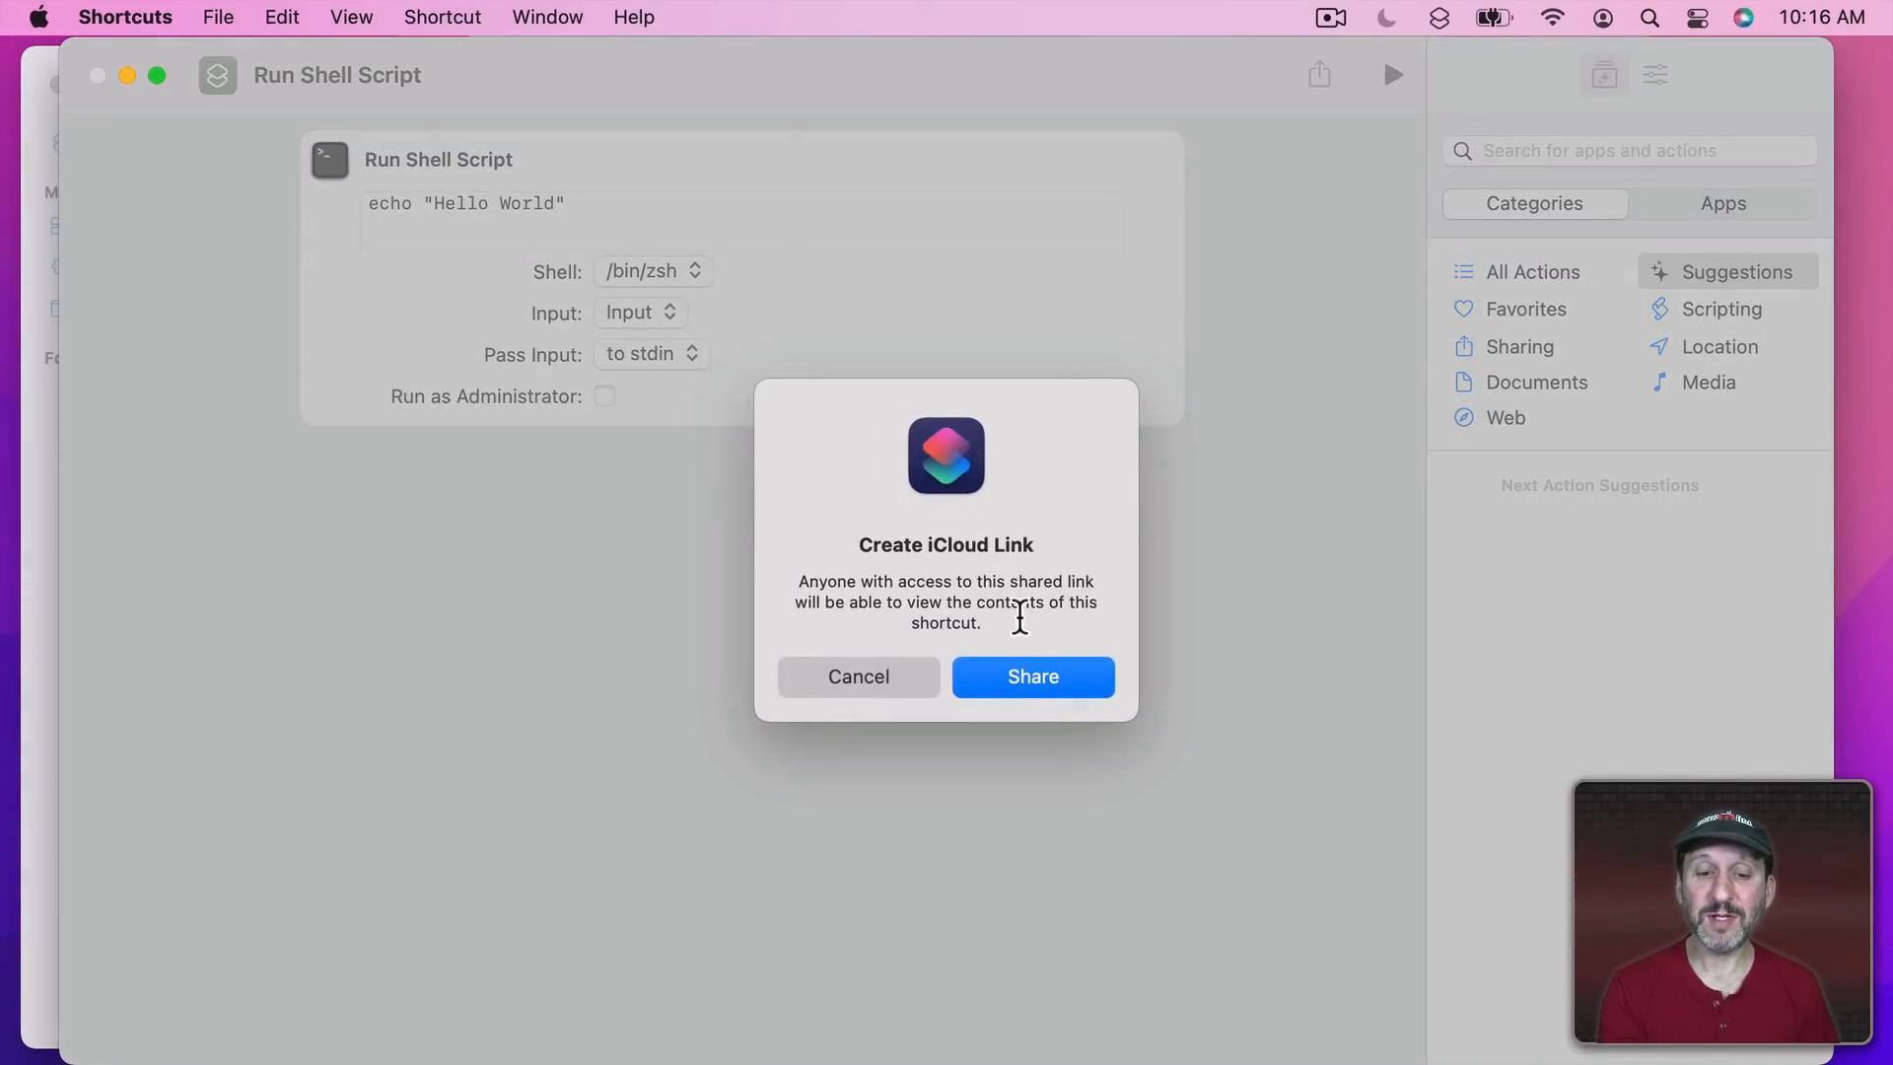
pyautogui.click(1024, 680)
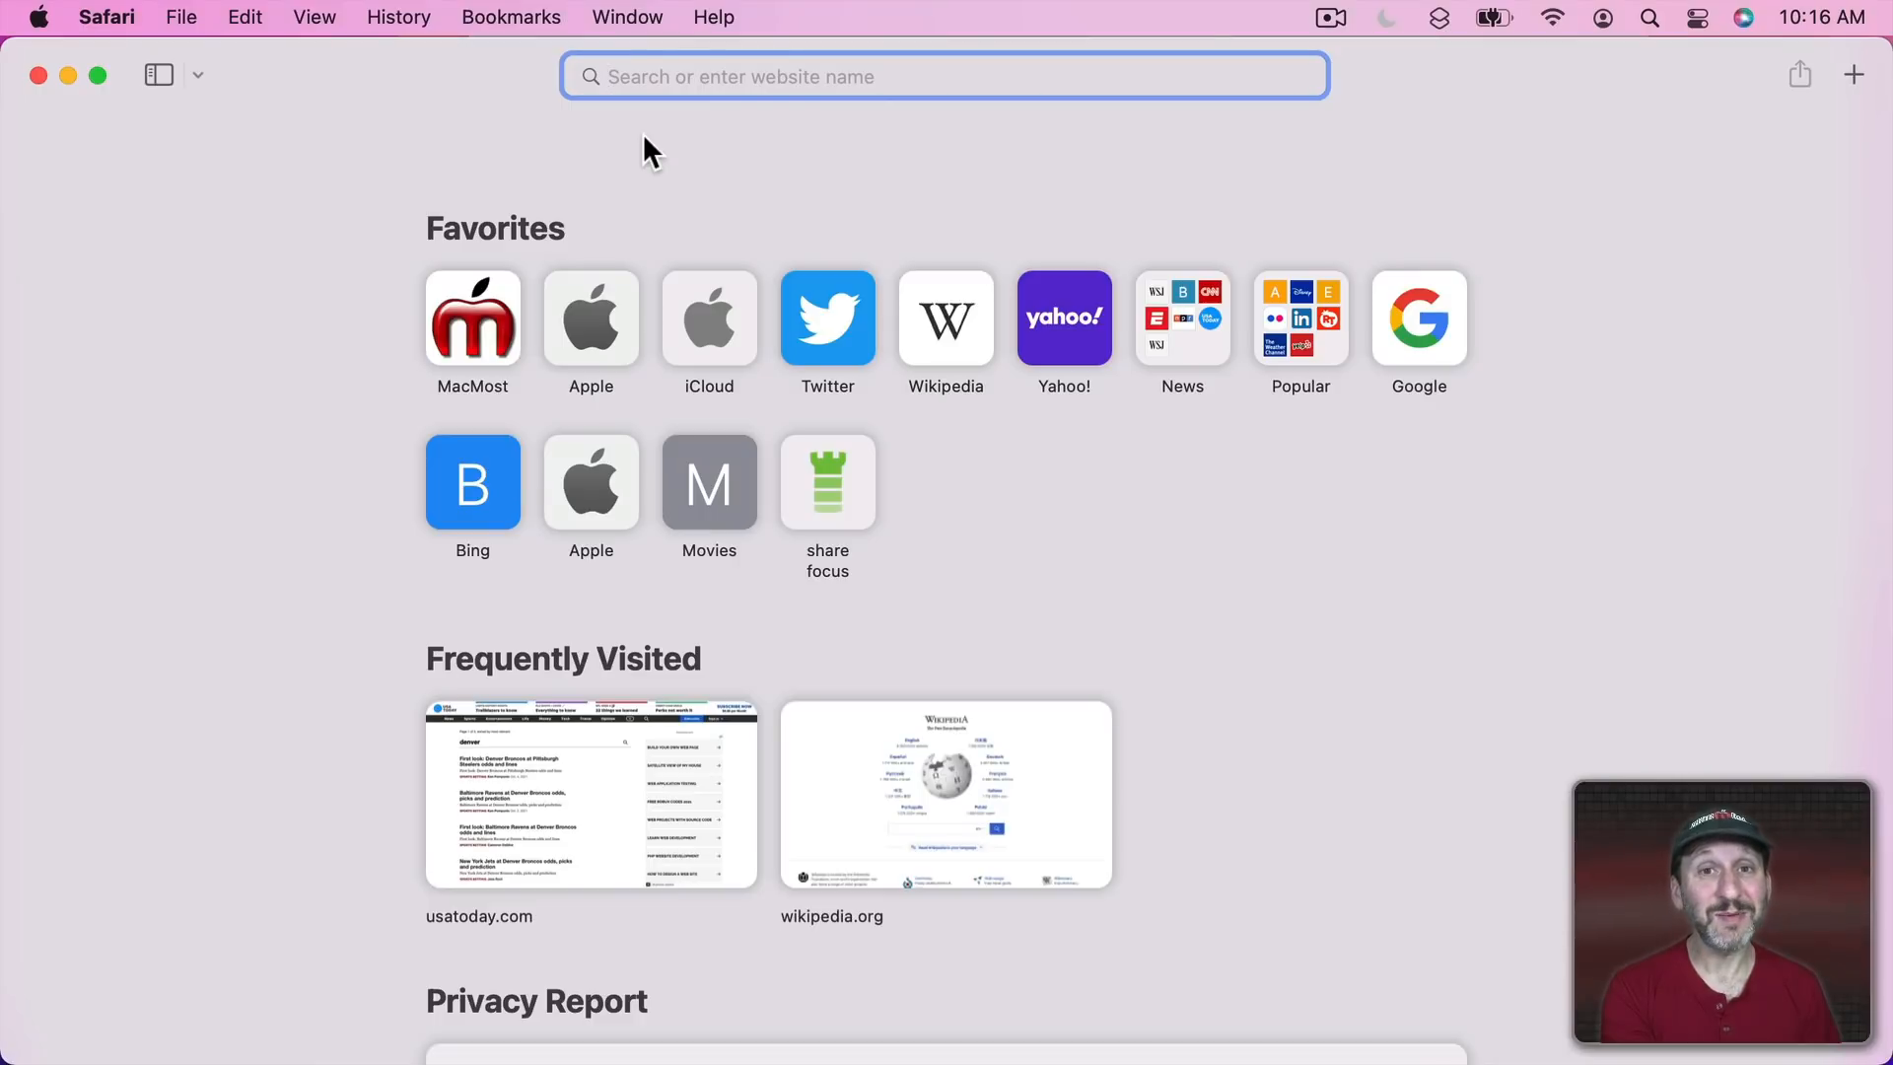
# Switch to Safari, load the copied iCloud link, get the shared shortcut, and allow the page to open Shortcuts.
pyautogui.press('super+v')
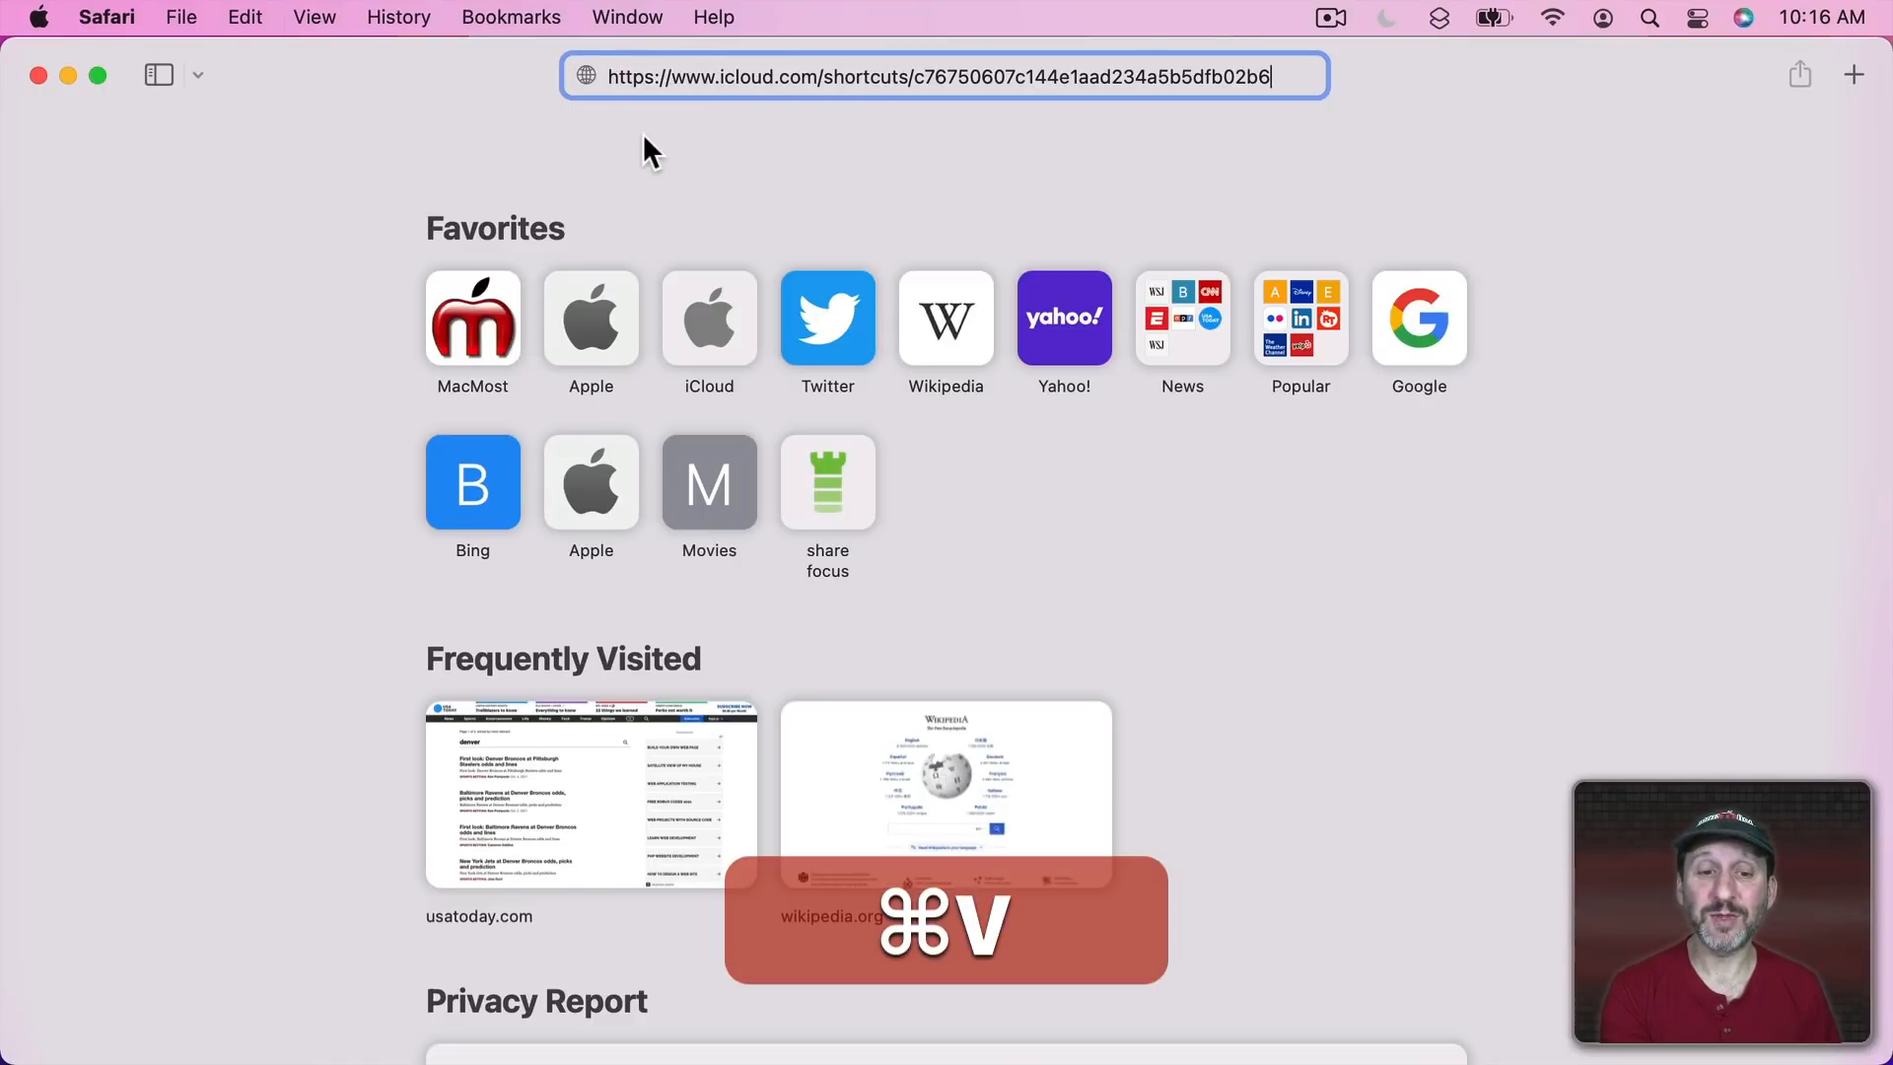
pyautogui.press('super+Return')
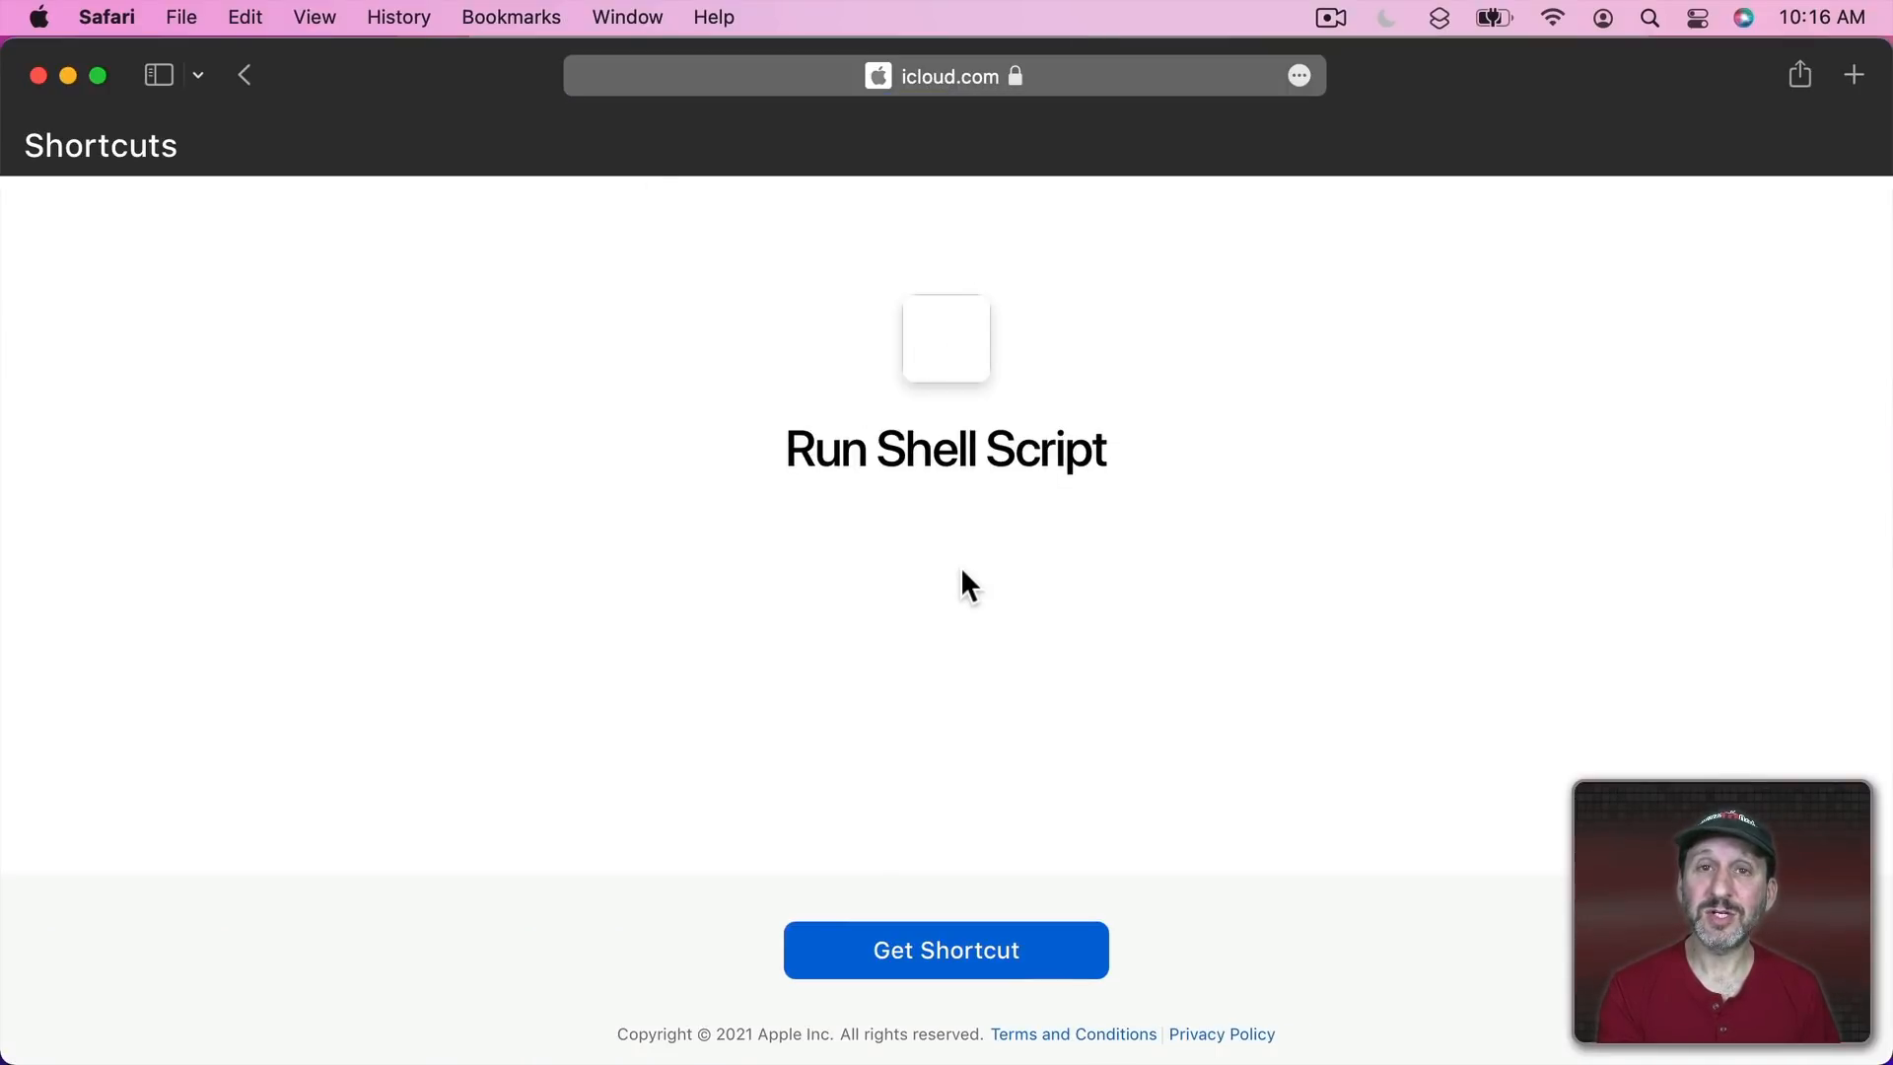
pyautogui.click(961, 952)
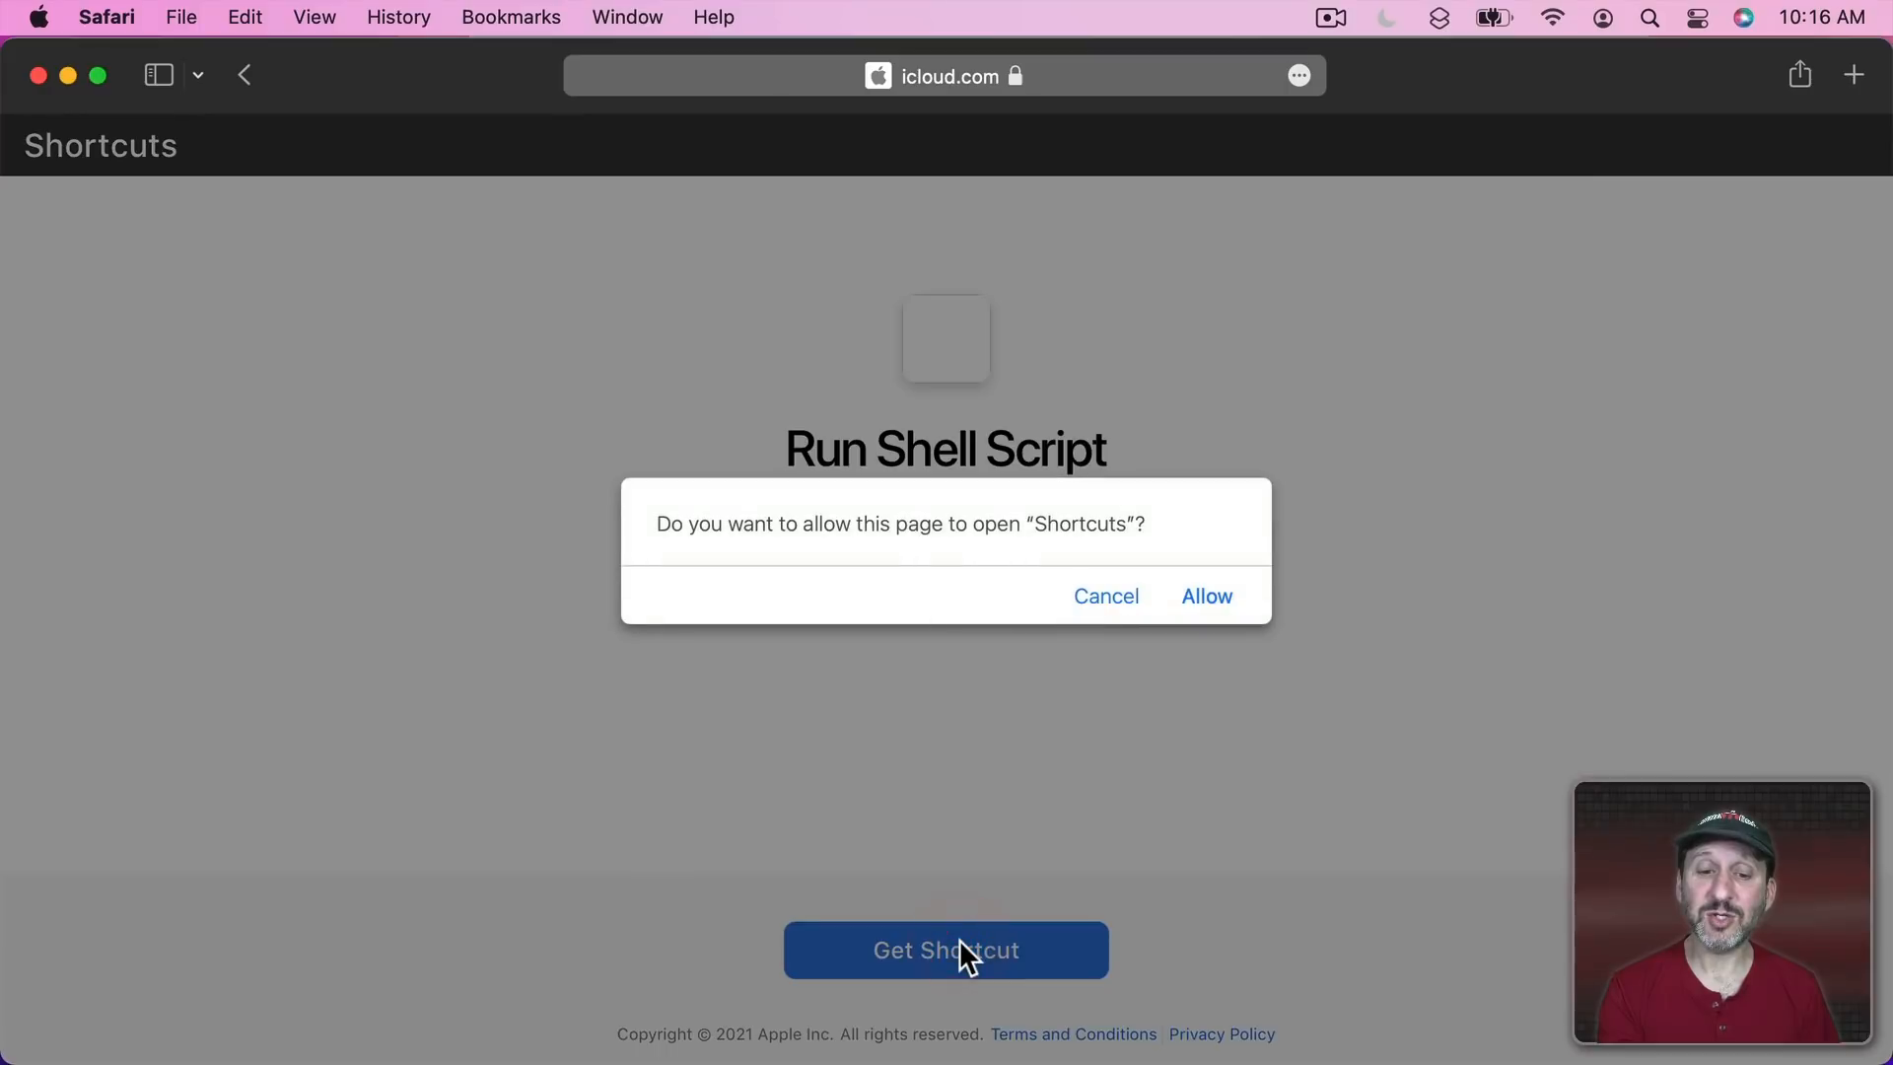
pyautogui.click(1224, 598)
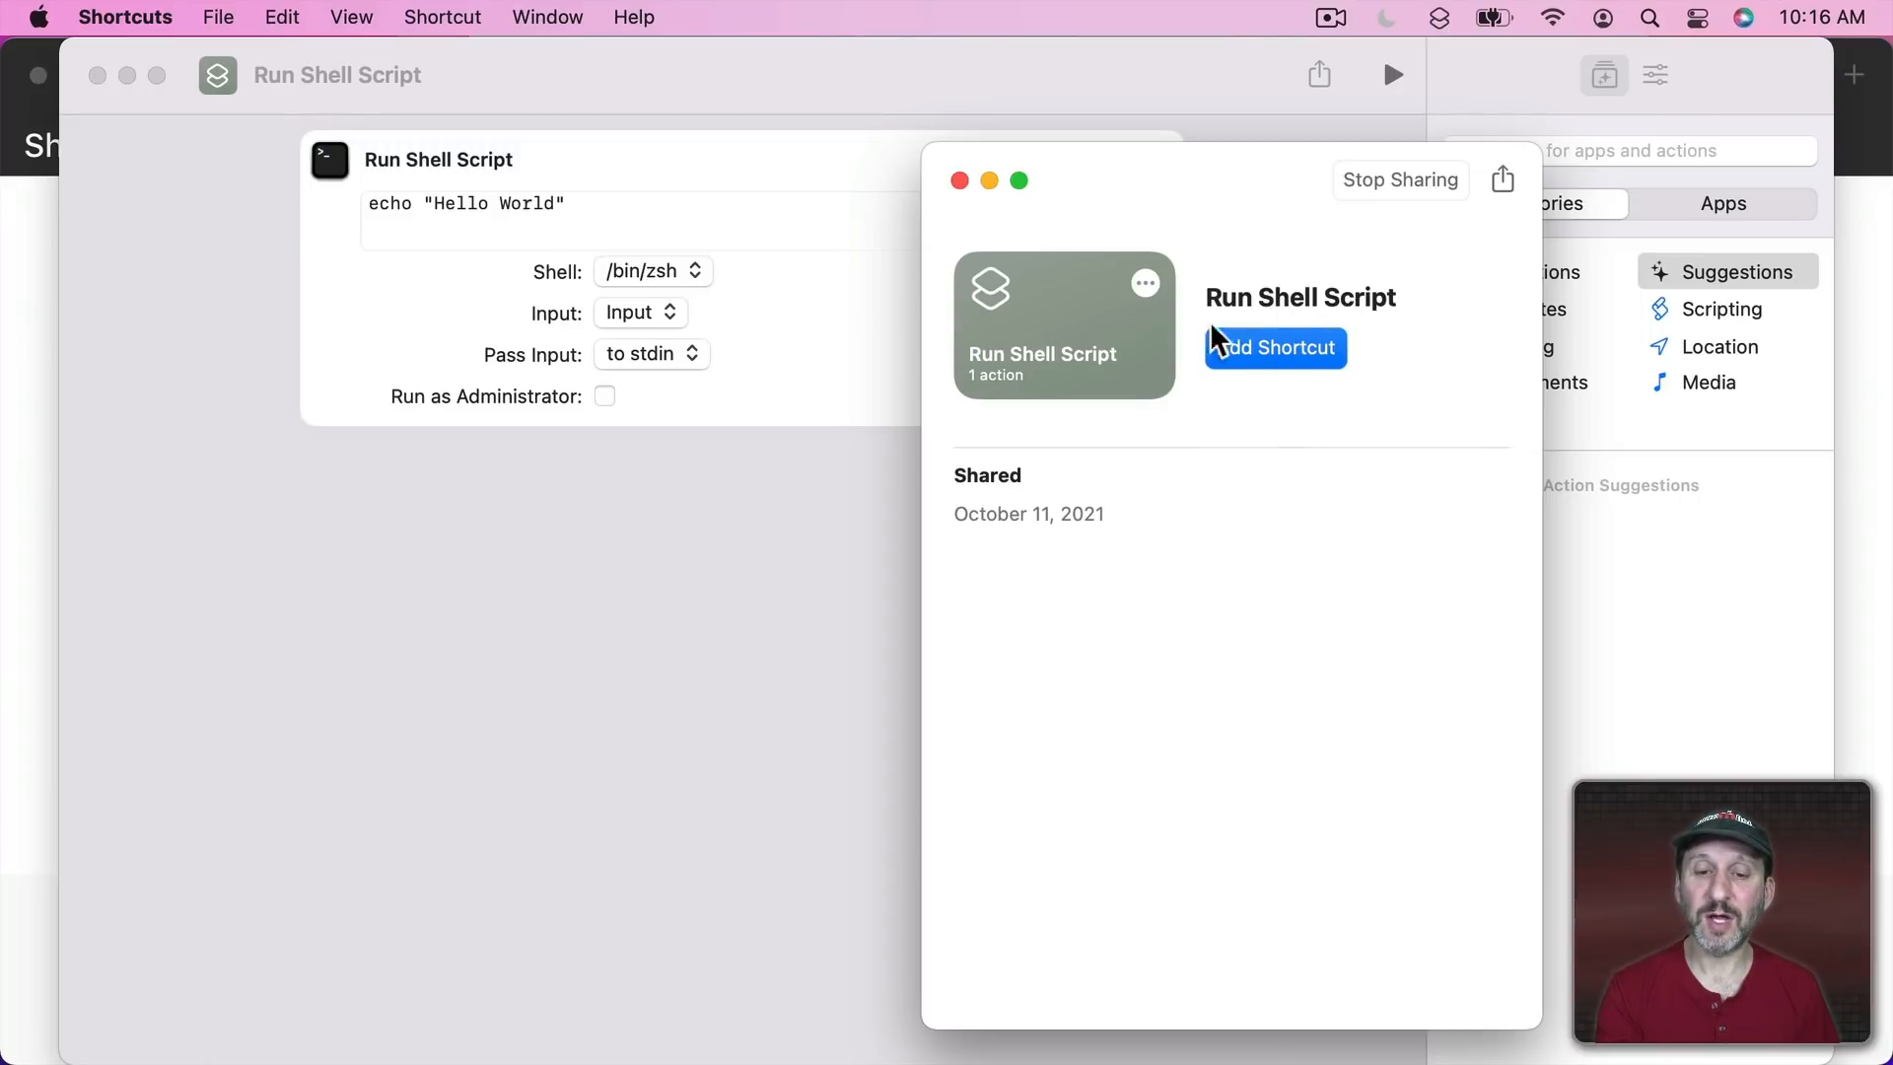
# Preview the actions inside the shared Run Shell Script shortcut, and close the preview and the sharing window.
pyautogui.click(1147, 285)
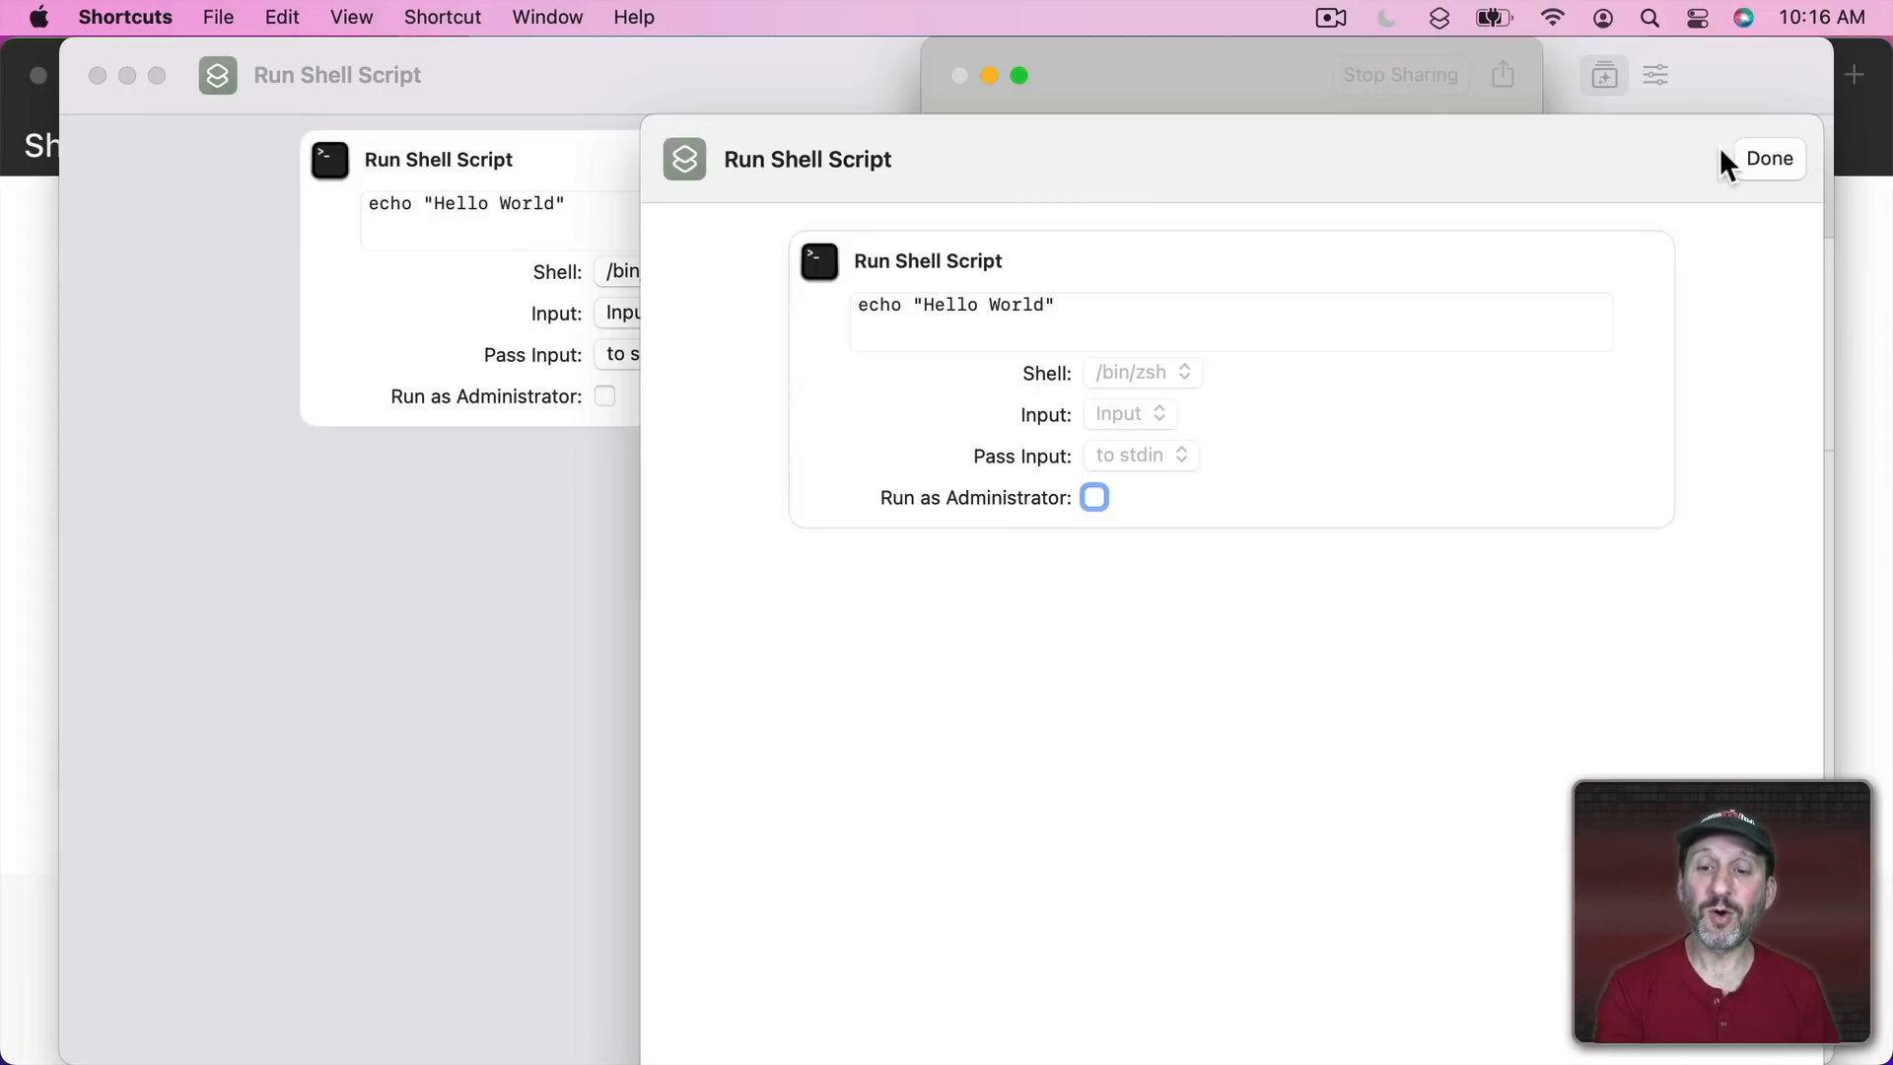
pyautogui.click(1777, 157)
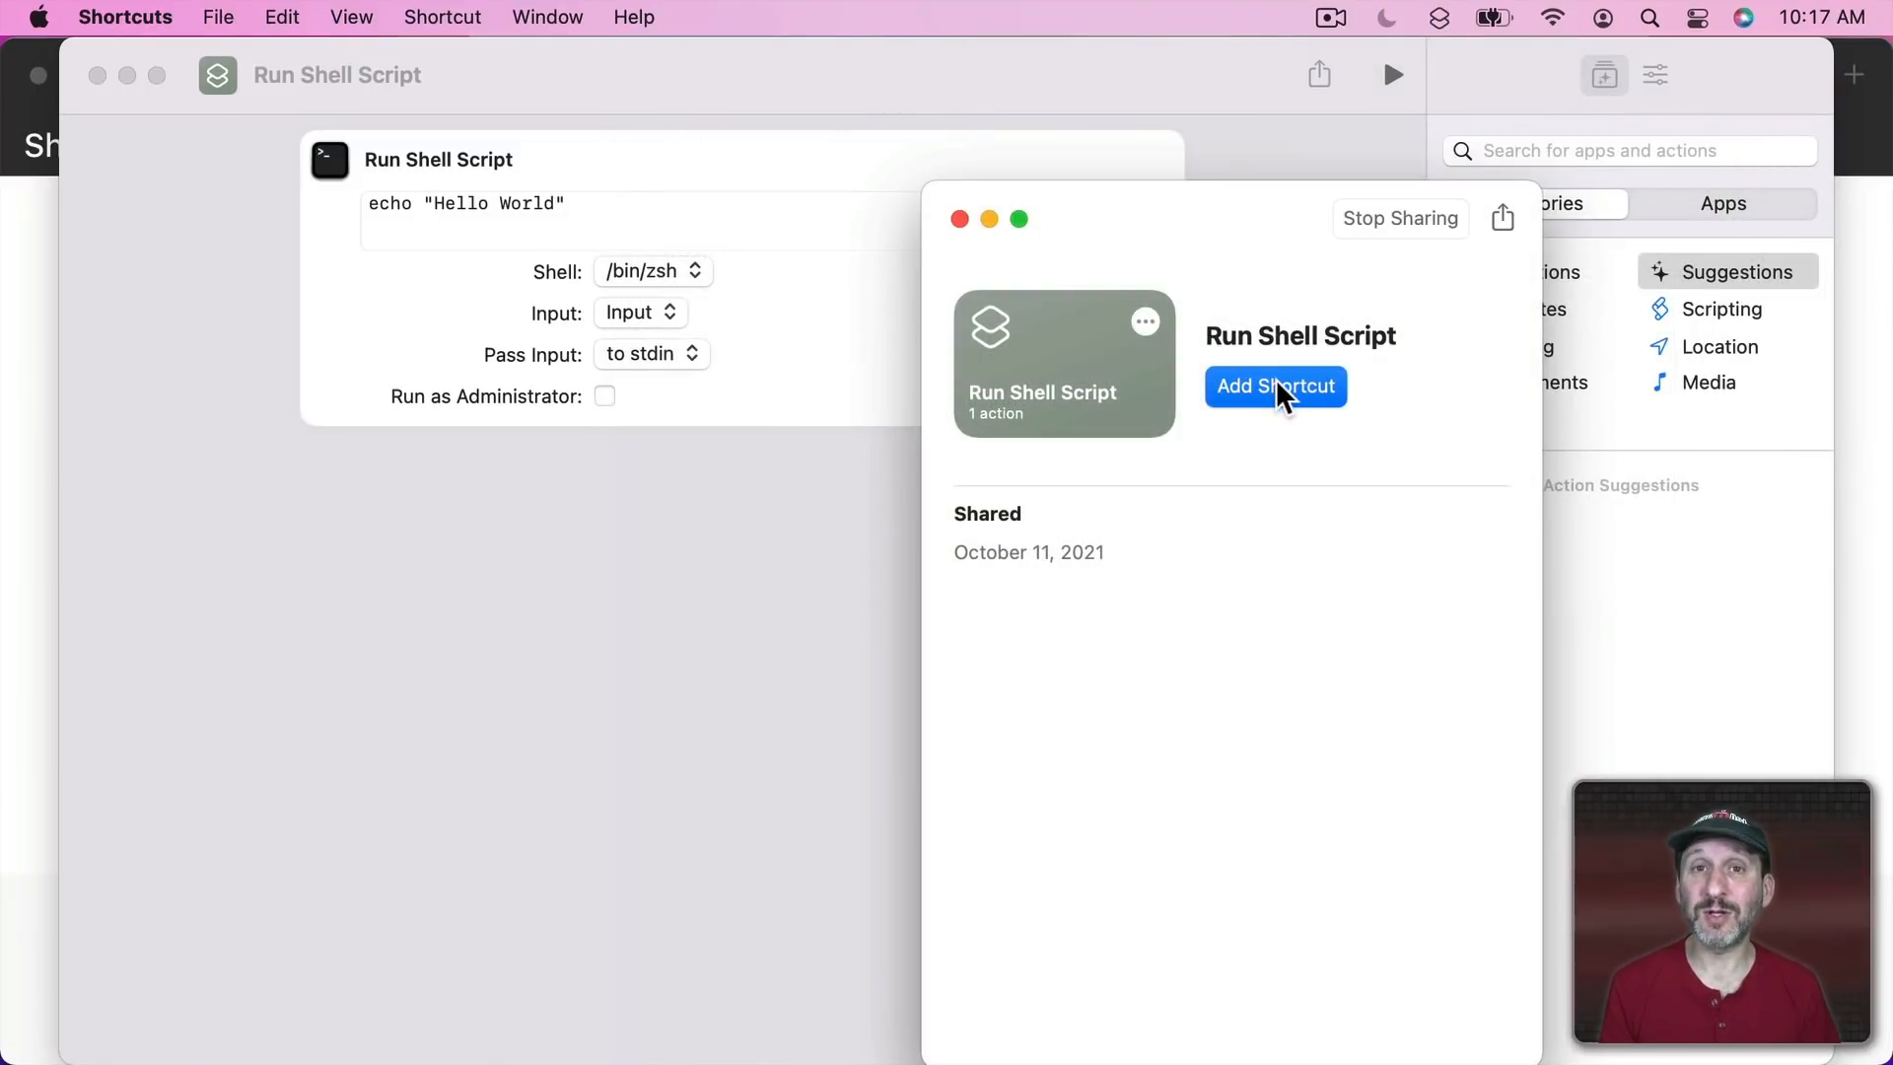
pyautogui.click(1276, 387)
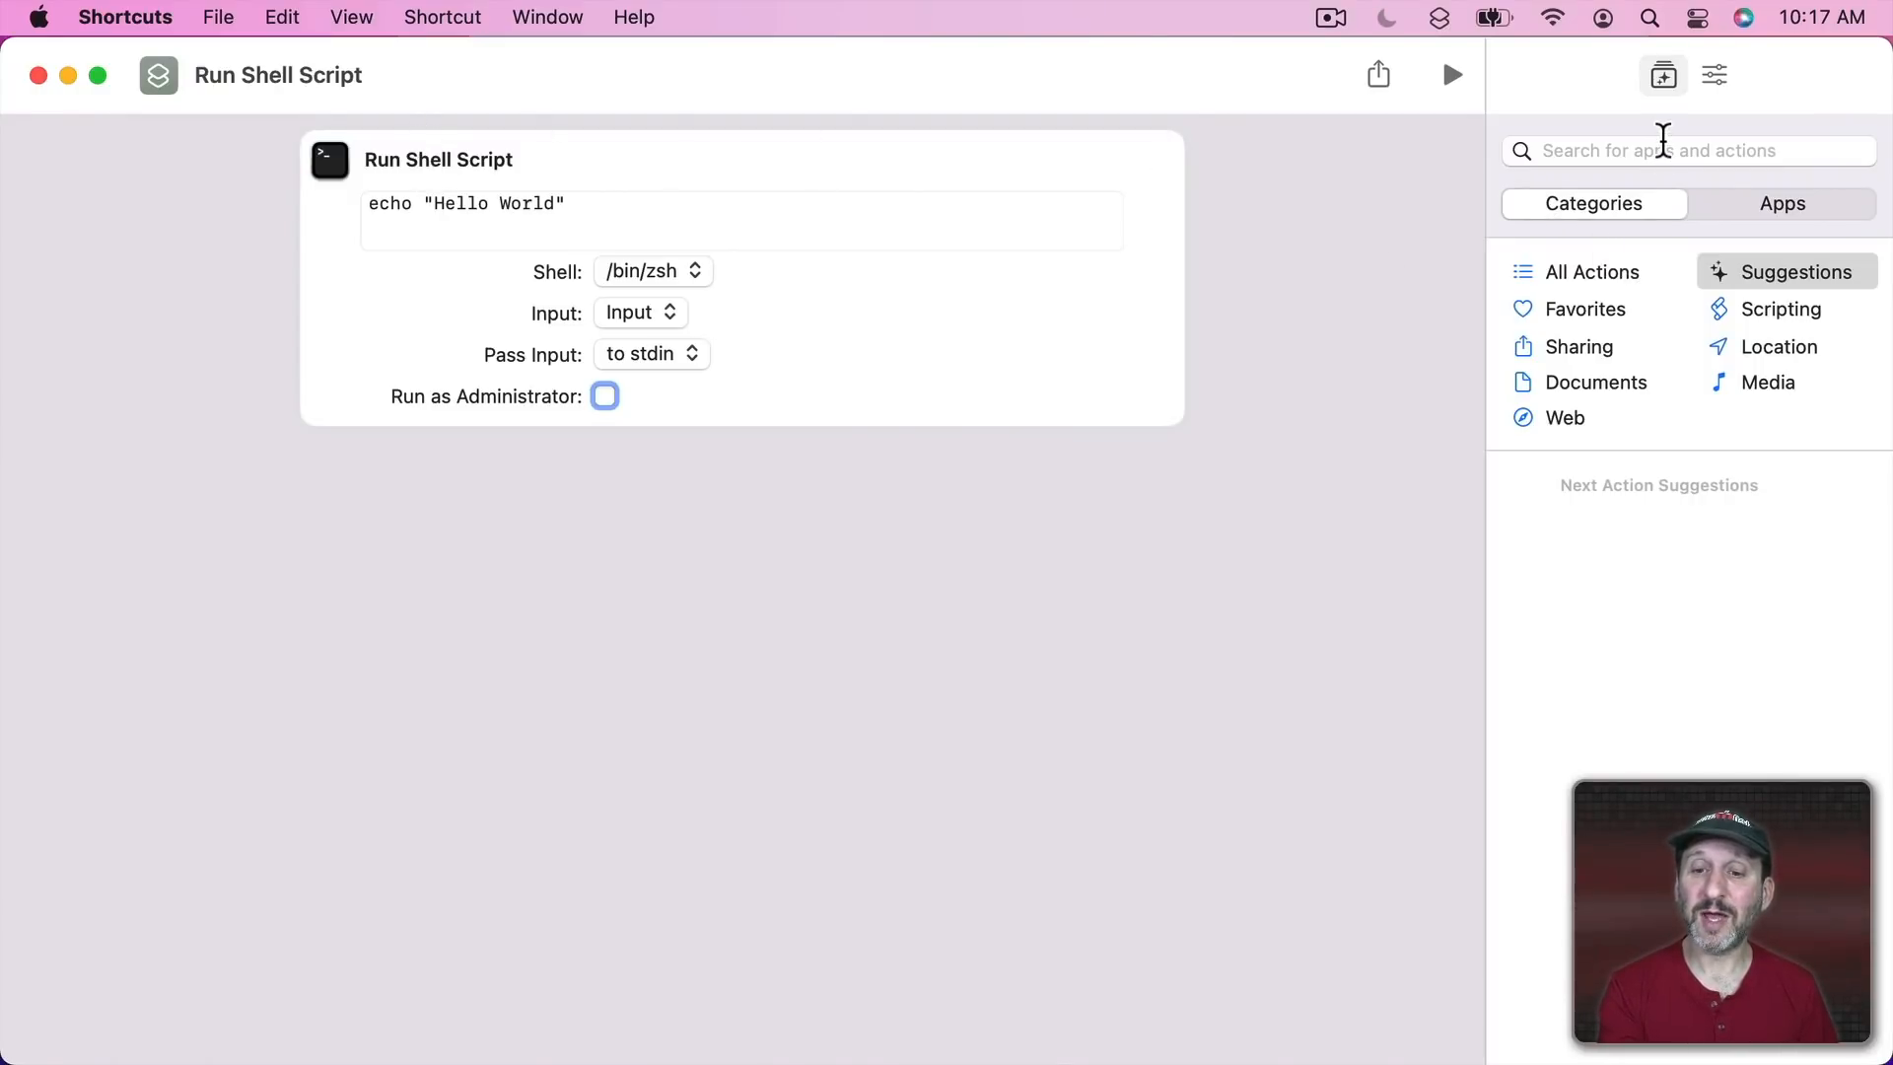
# Browse the list of all actions, read the description of Find Contacts, and return to the shortcuts overview.
pyautogui.click(1644, 279)
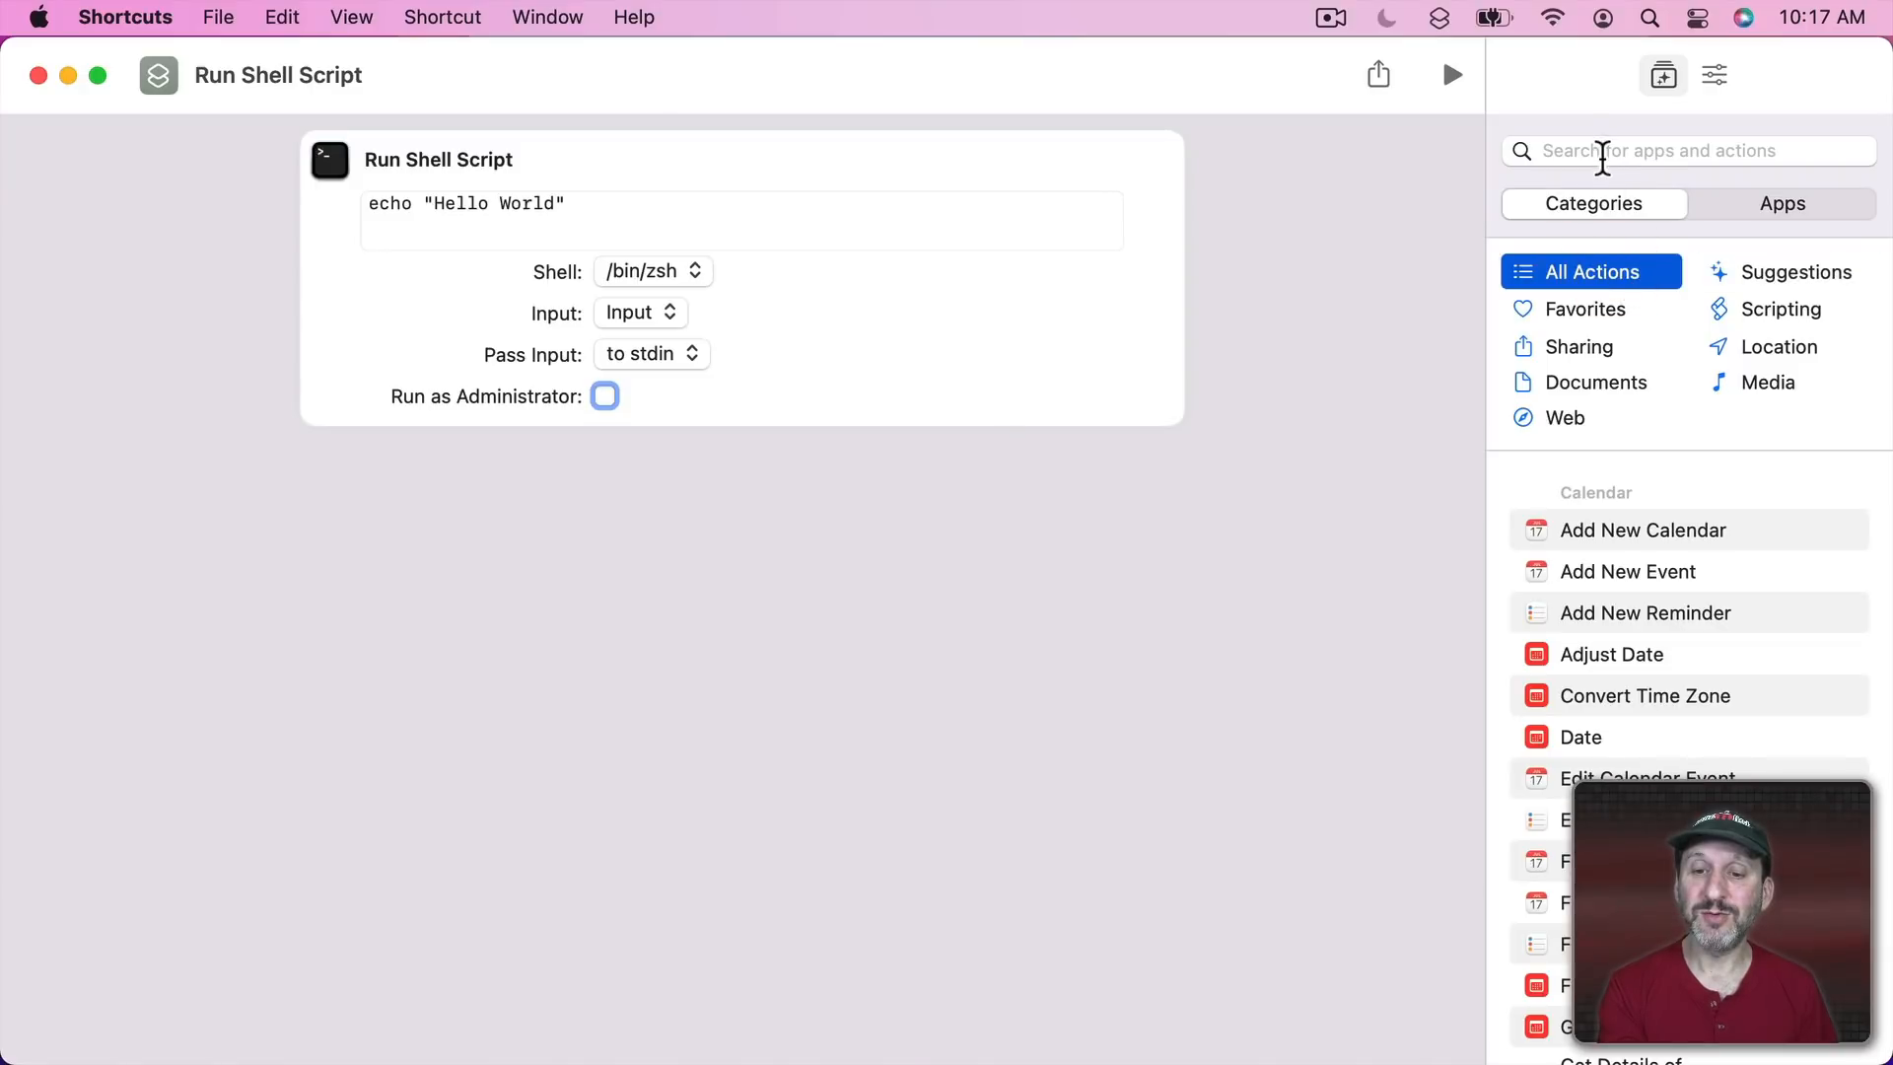
pyautogui.scroll(-10, 1631, 741)
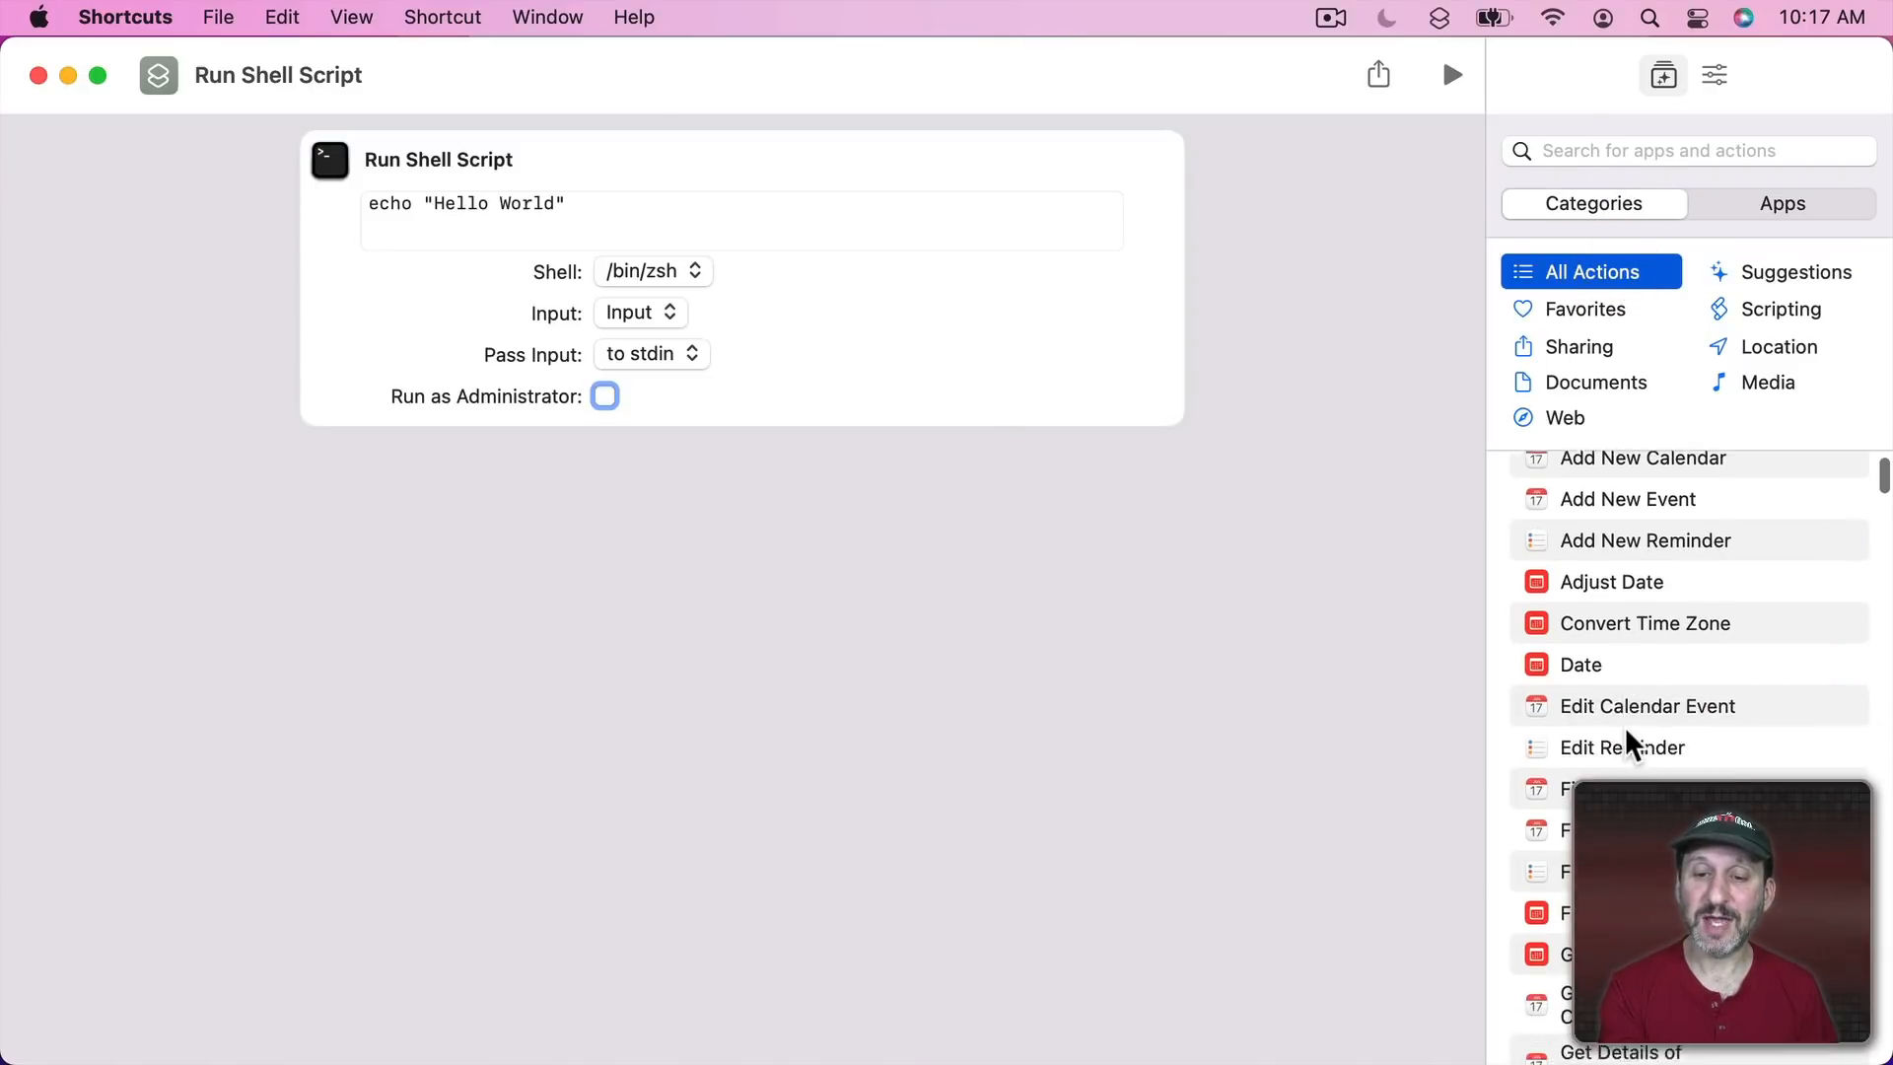
pyautogui.scroll(-8, 1630, 741)
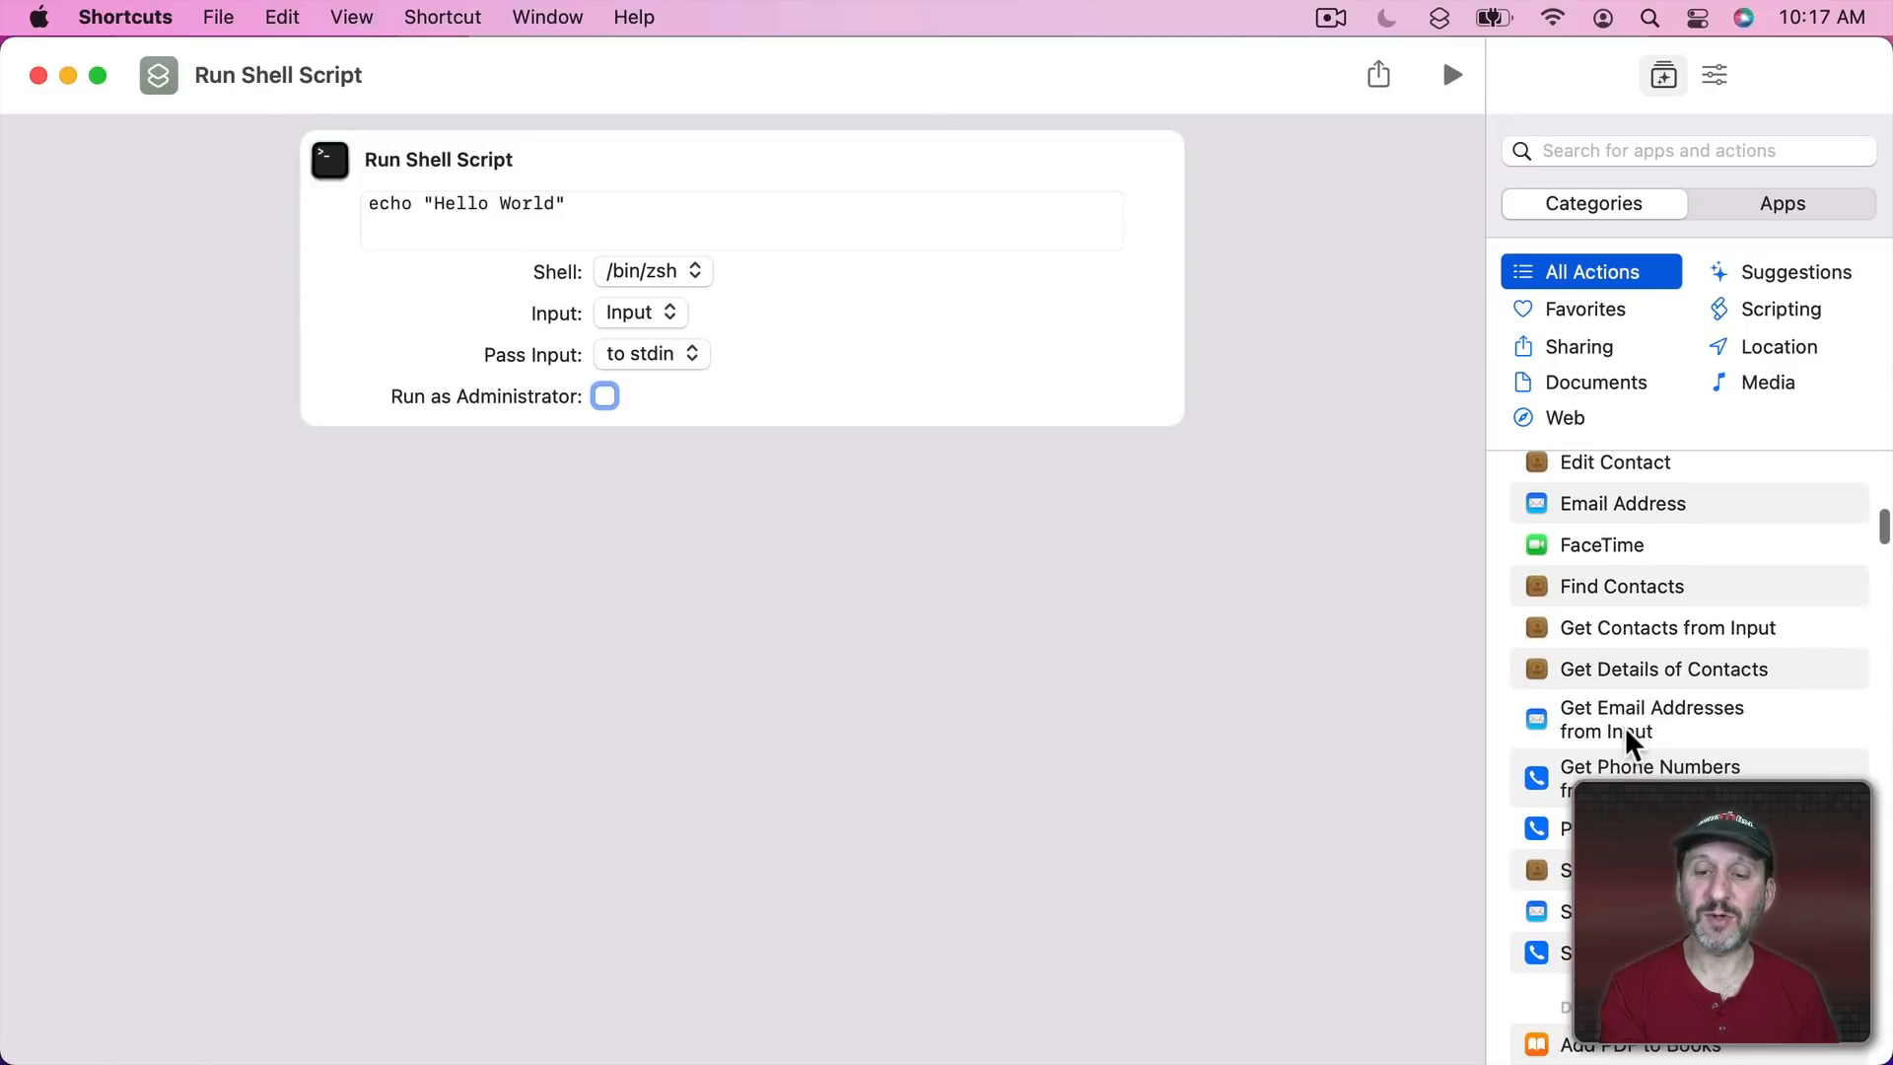
pyautogui.click(1842, 503)
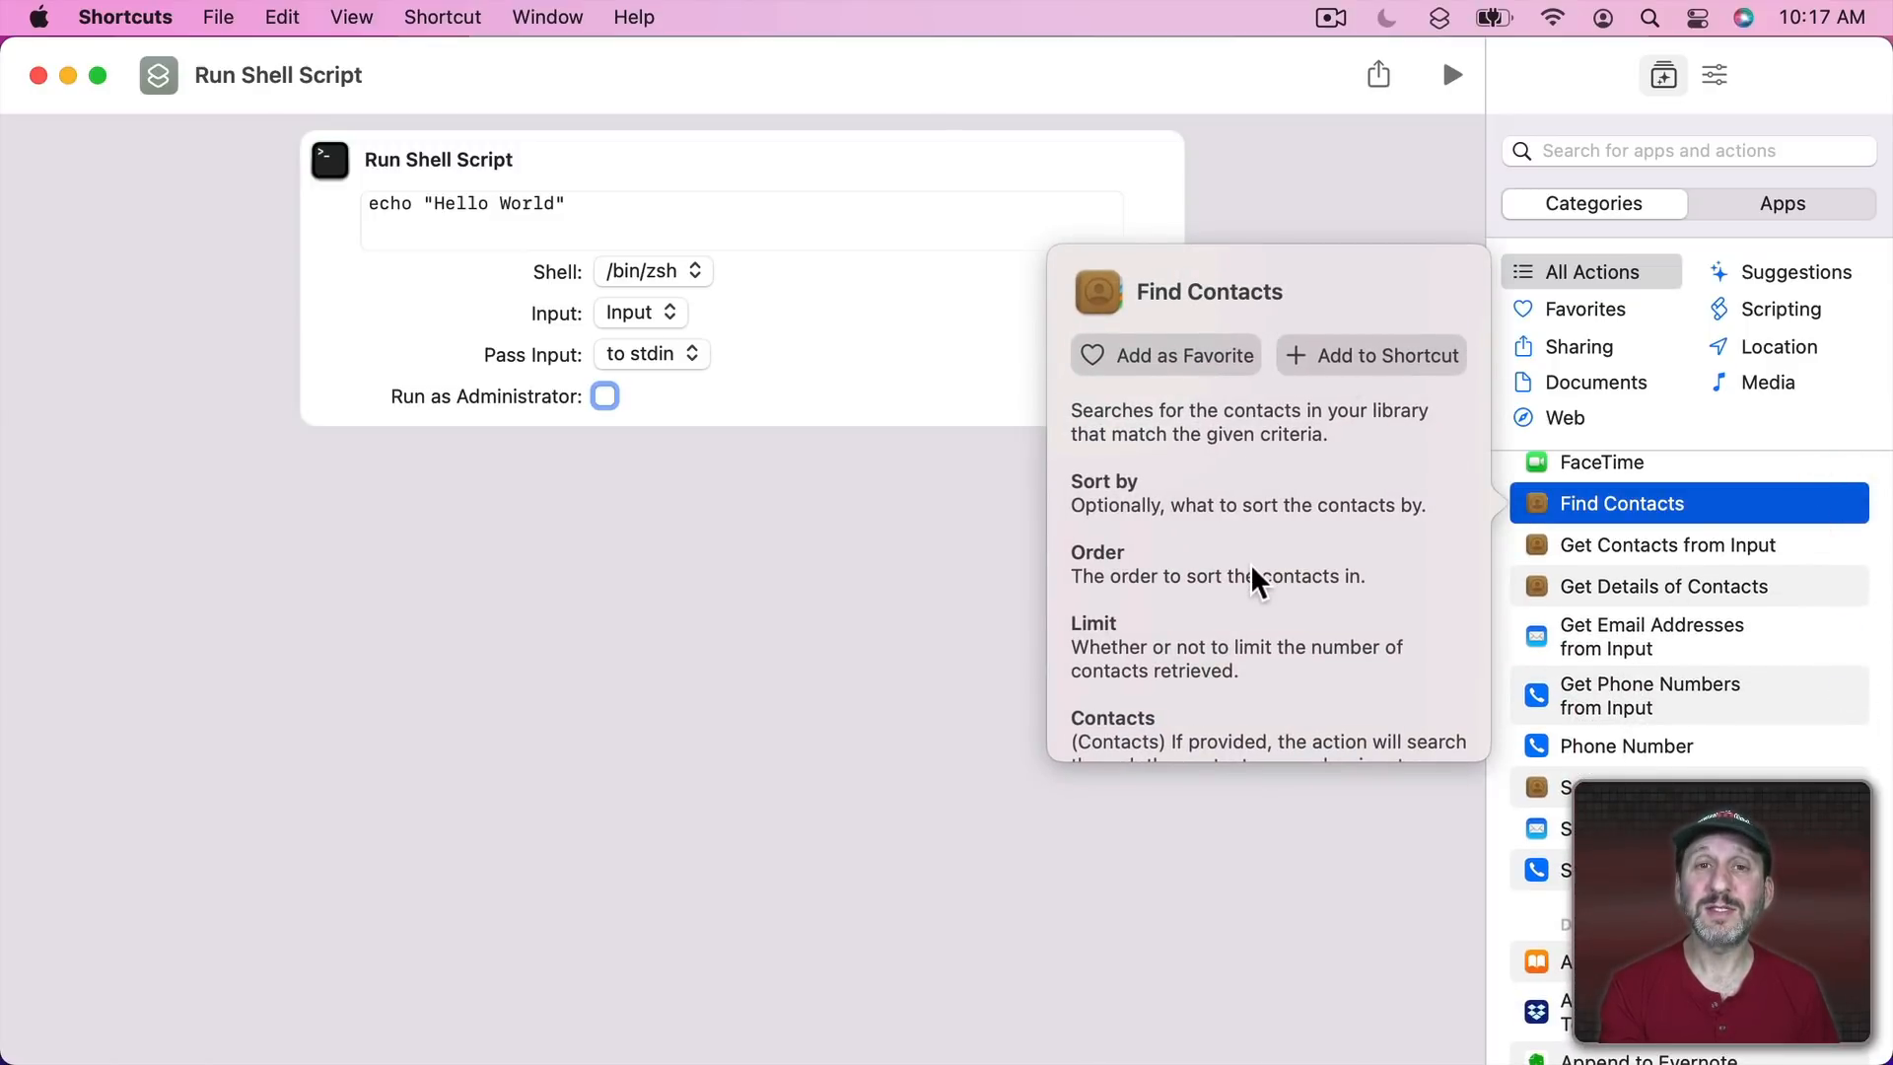
pyautogui.click(1006, 532)
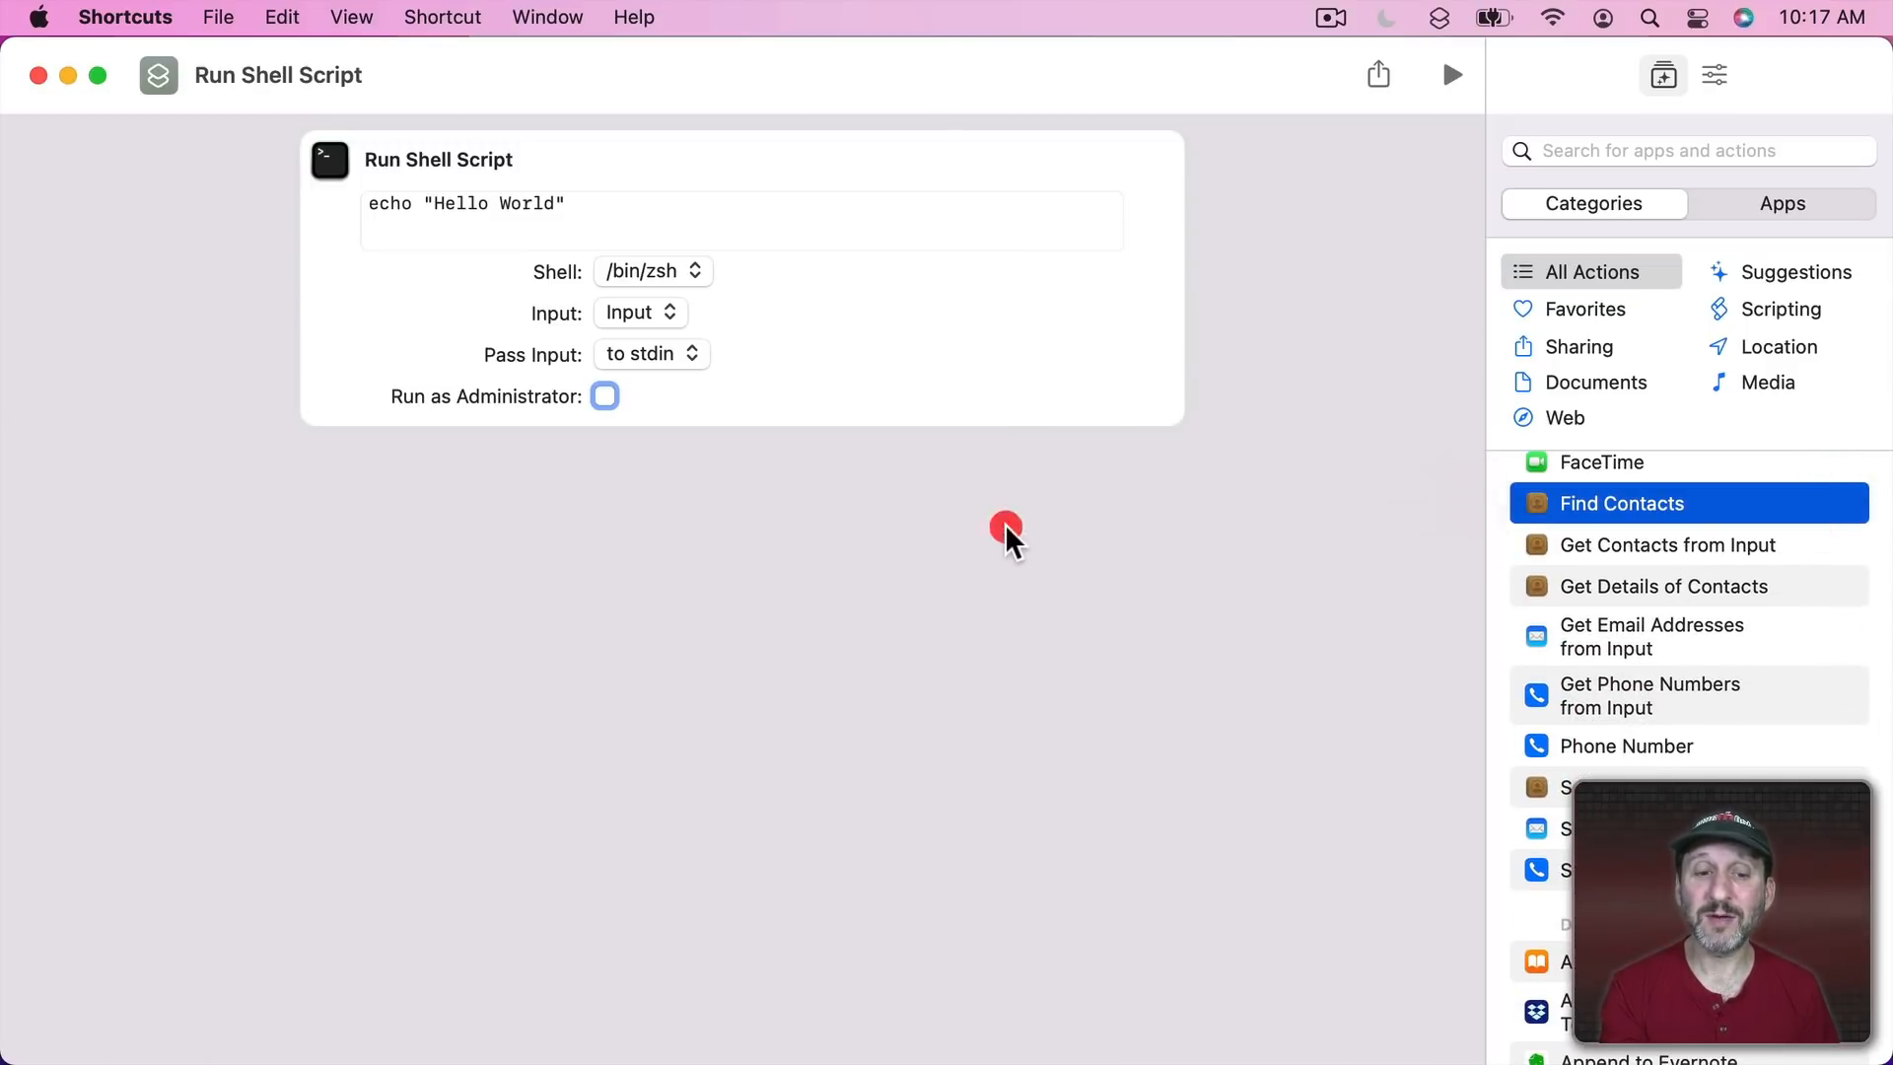
pyautogui.click(1451, 75)
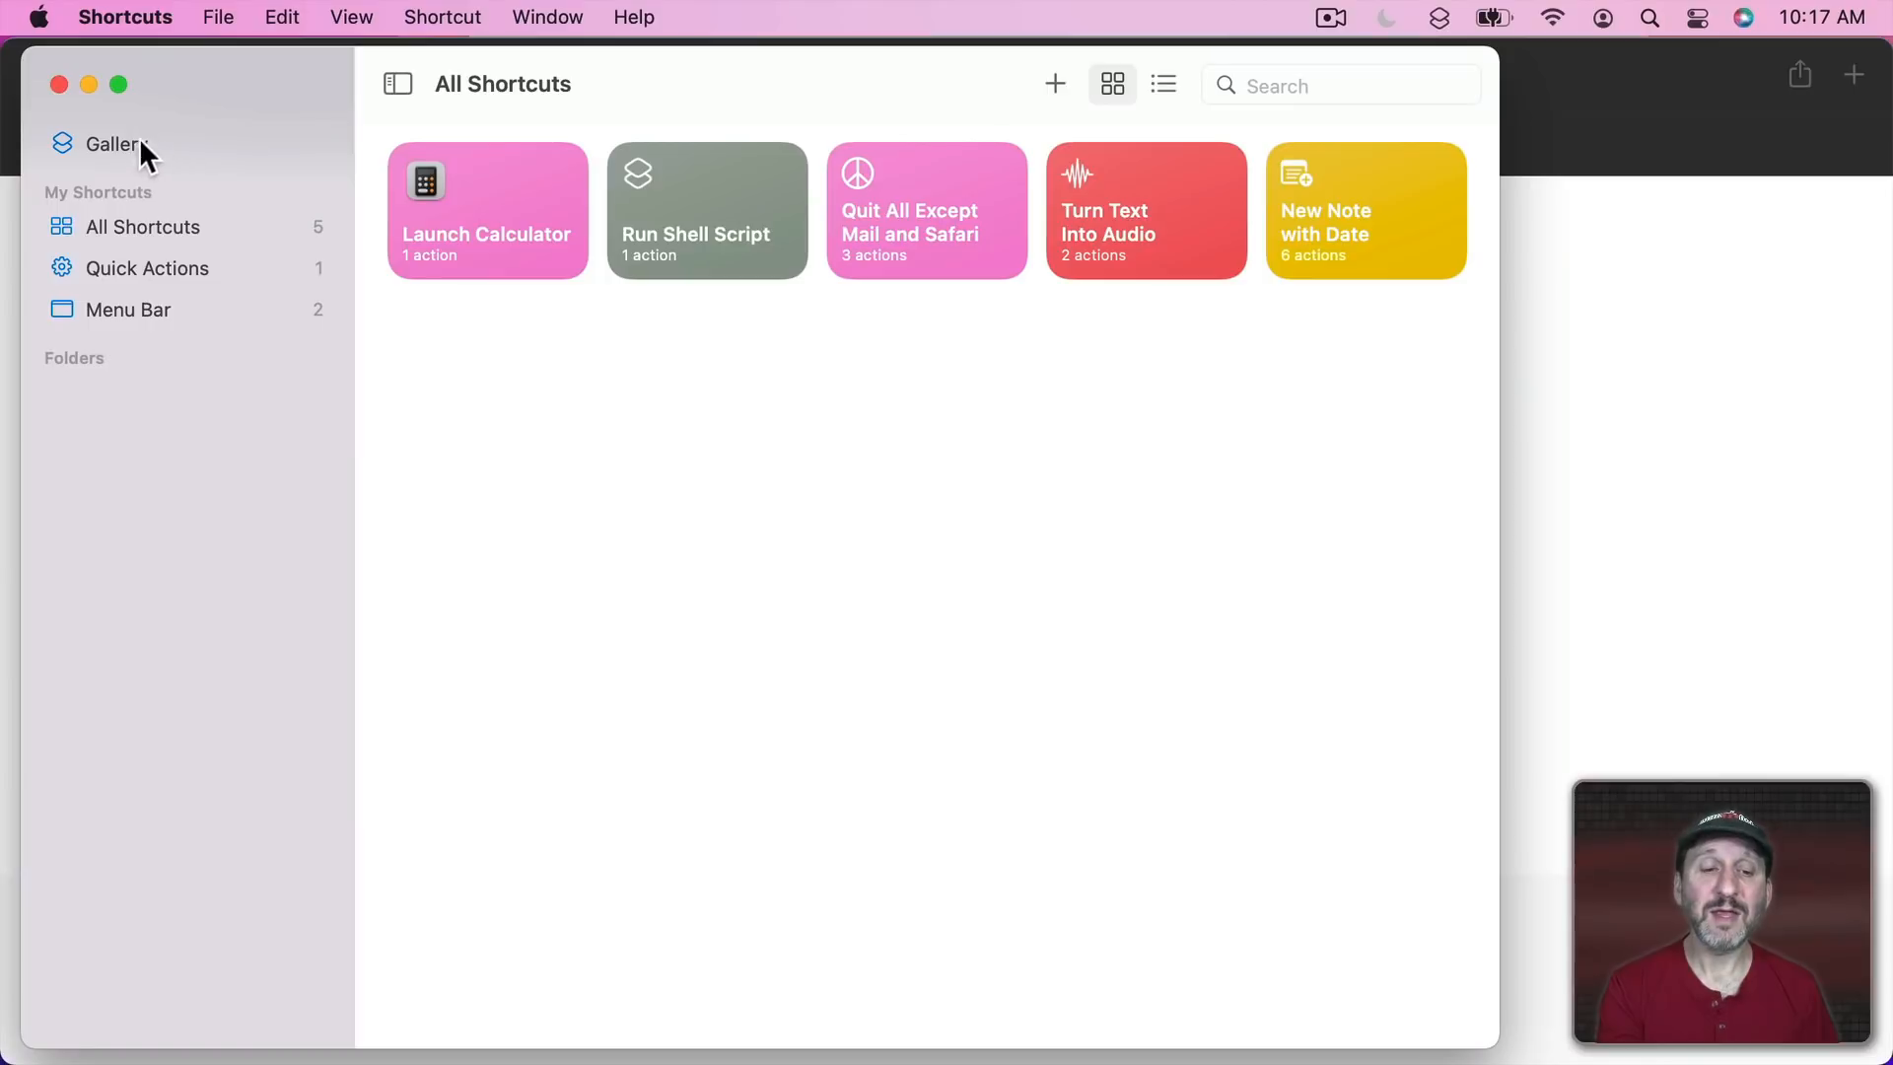
# Open Split Screen 2 Apps from the Get Organized section of the Gallery and preview its actions.
pyautogui.click(122, 143)
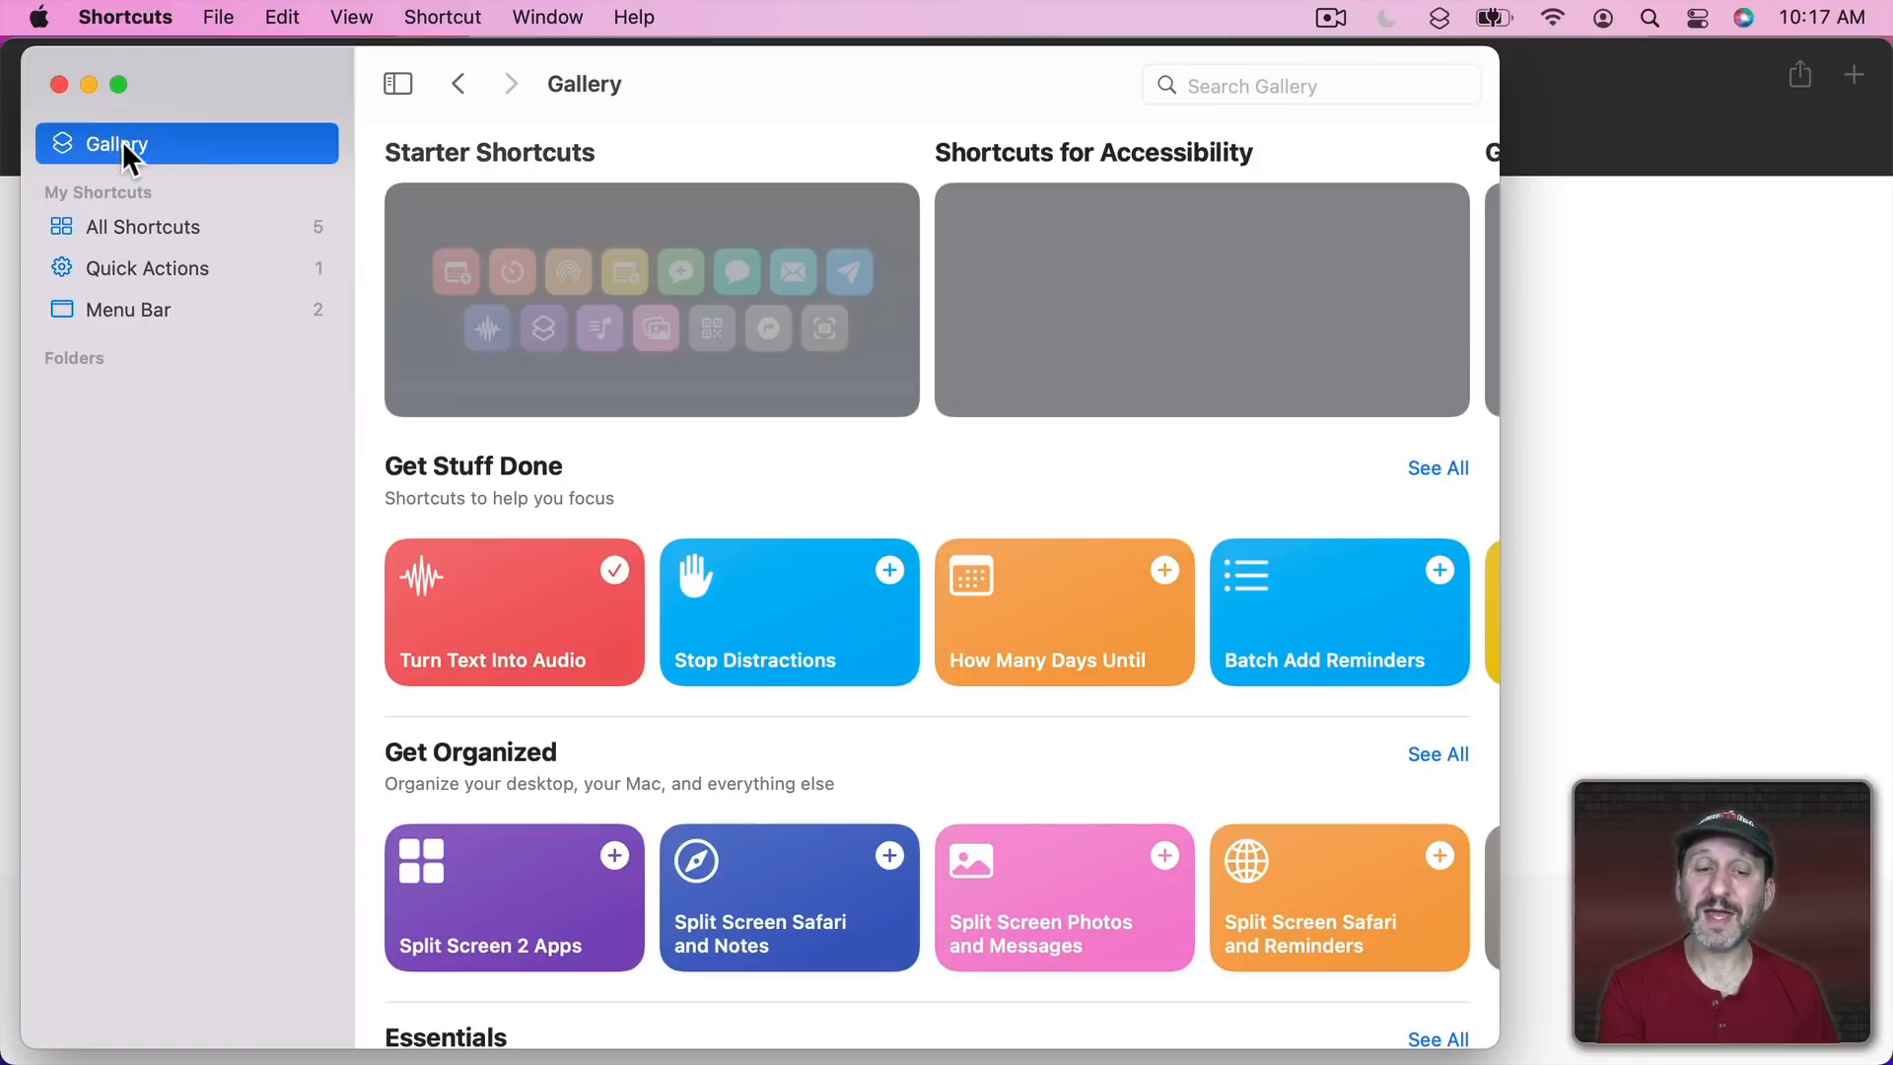
pyautogui.scroll(-5, 676, 653)
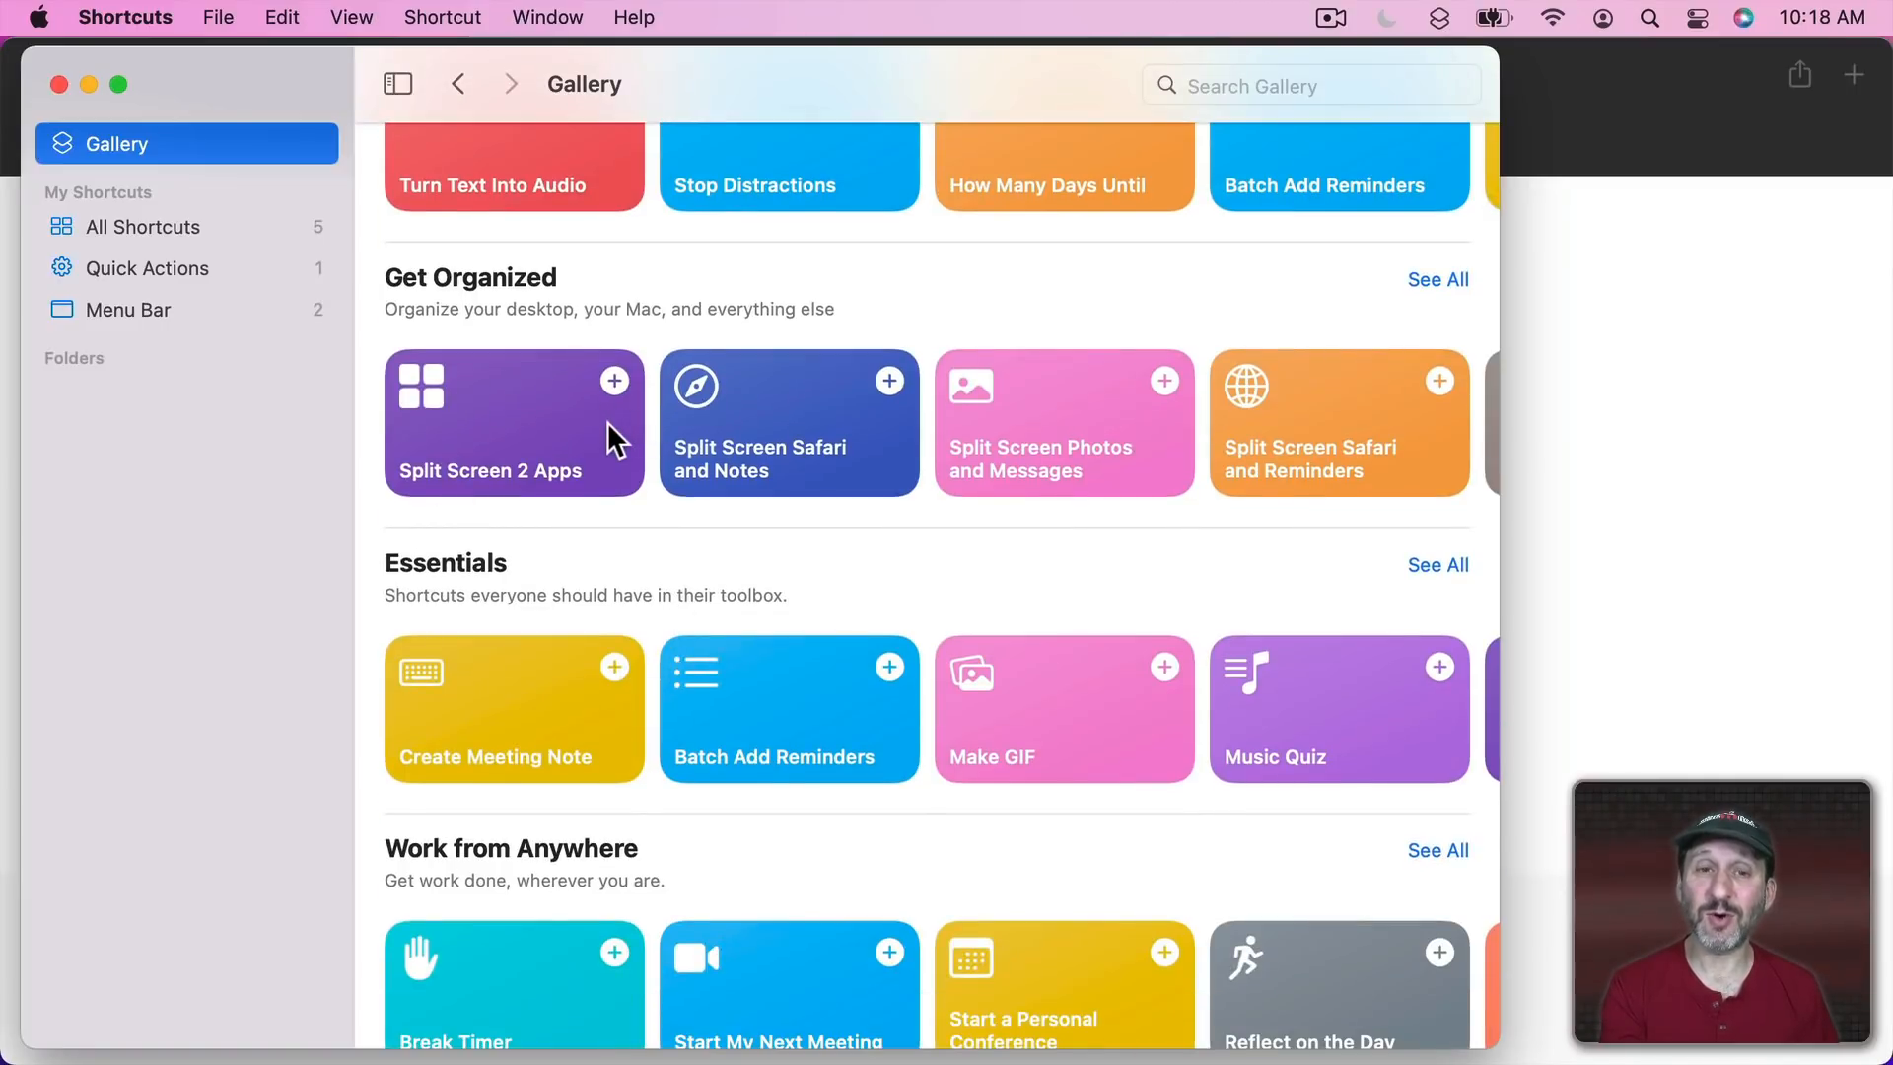
pyautogui.click(509, 422)
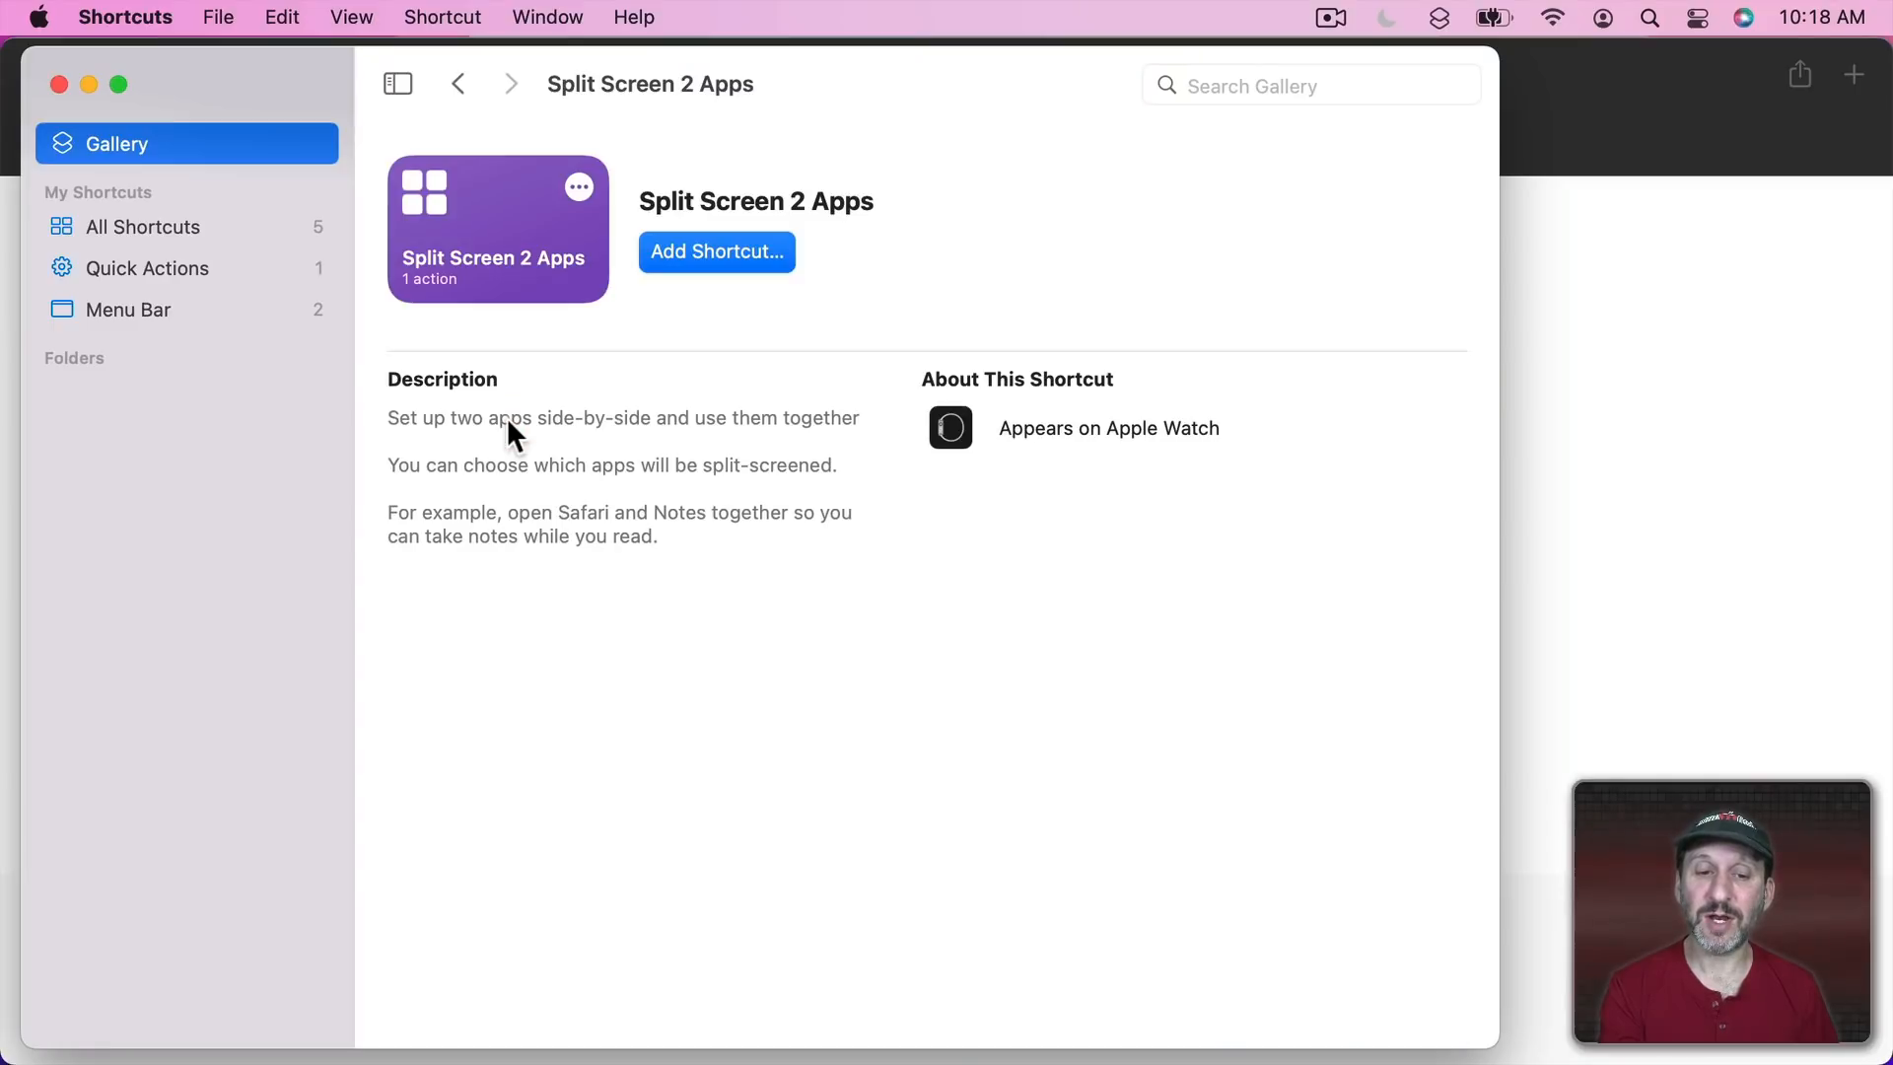
pyautogui.click(578, 189)
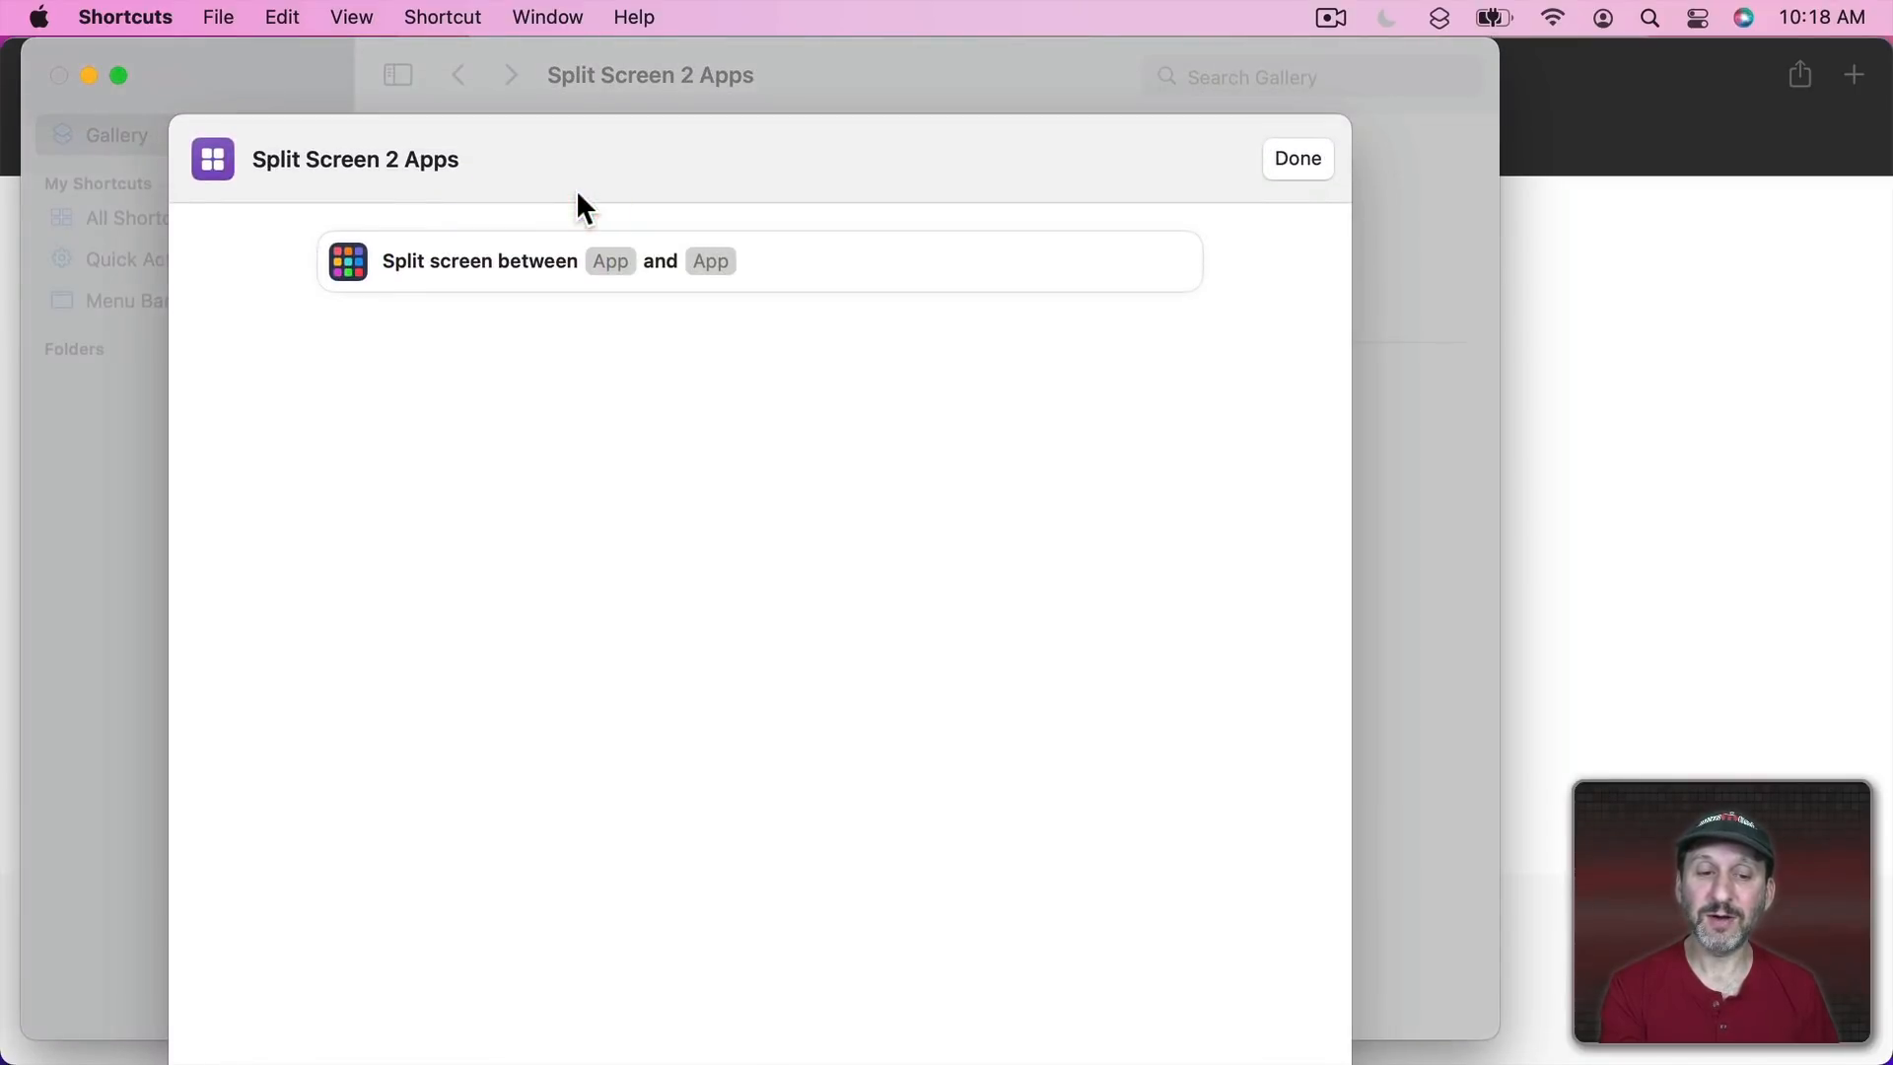